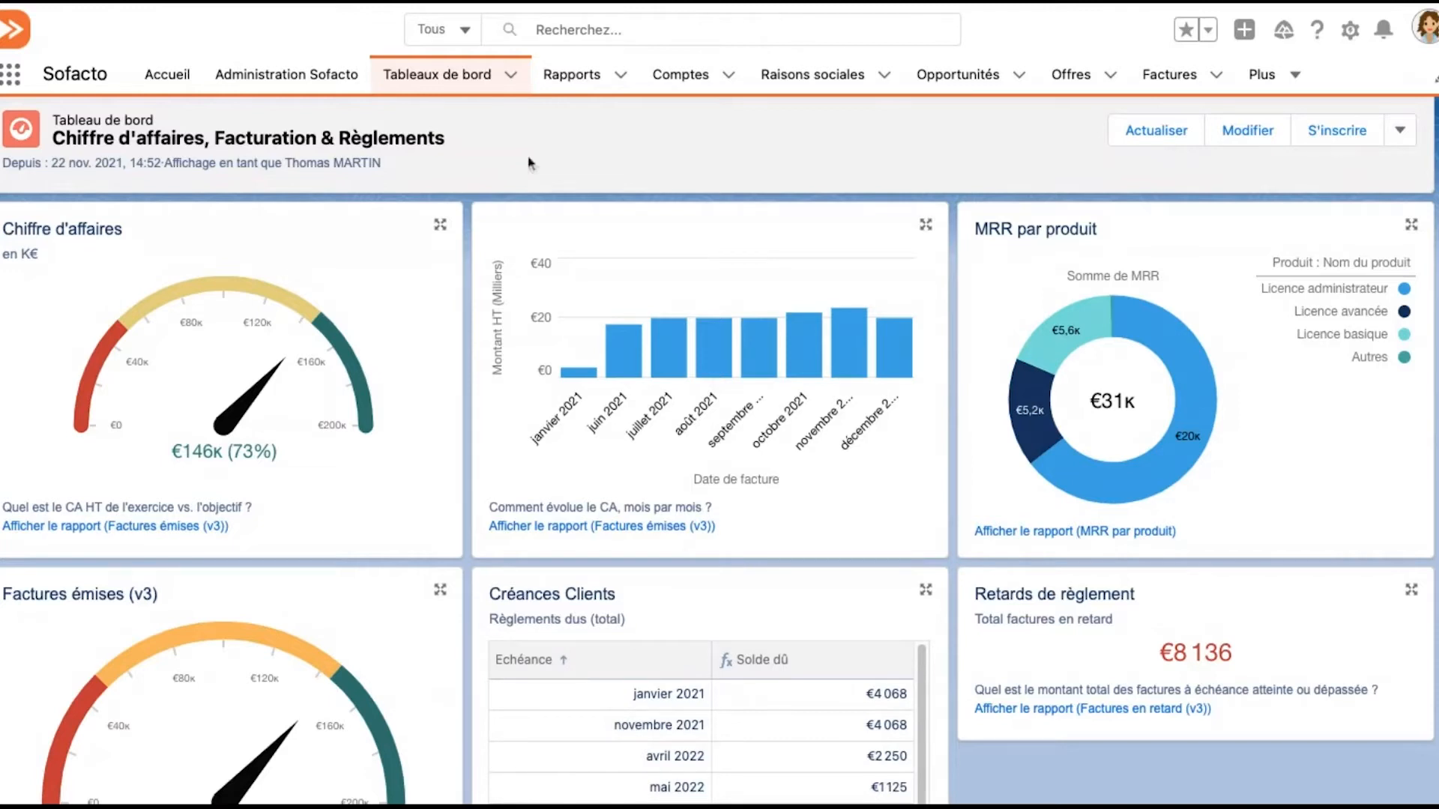
# Review the revenue dashboard and open the list of recently viewed opportunities
pyautogui.scroll(-1, 643, 367)
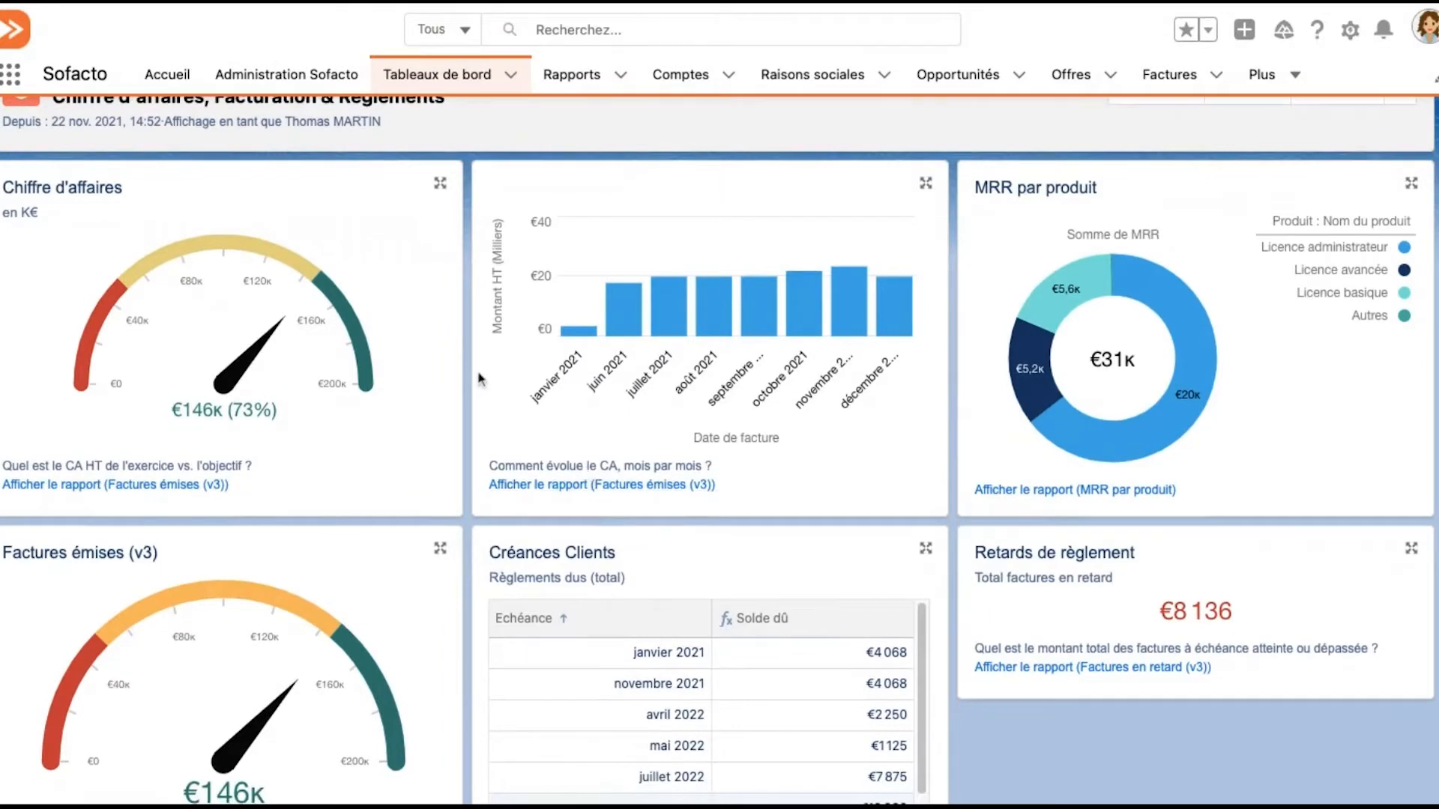
pyautogui.scroll(-1, 460, 366)
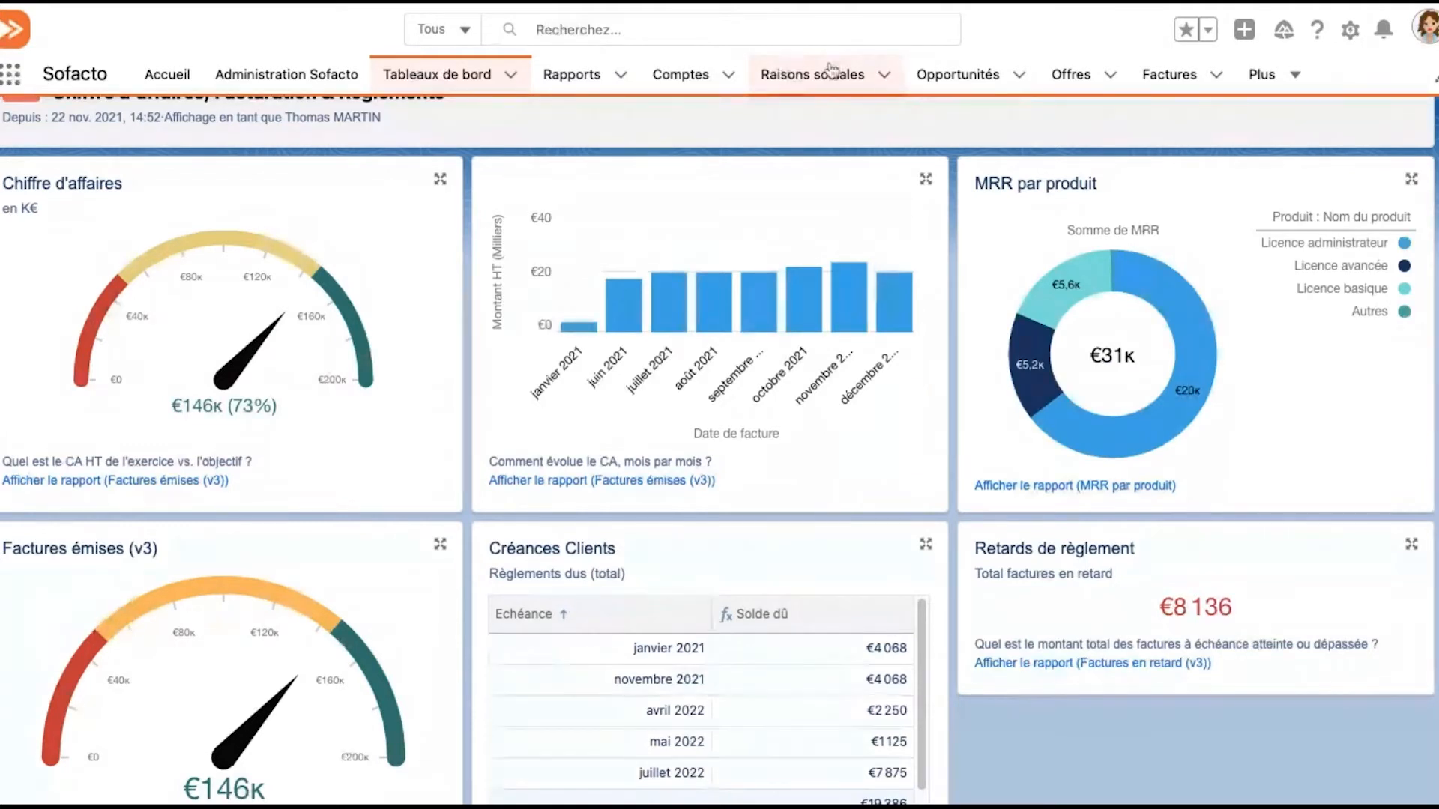
pyautogui.click(941, 75)
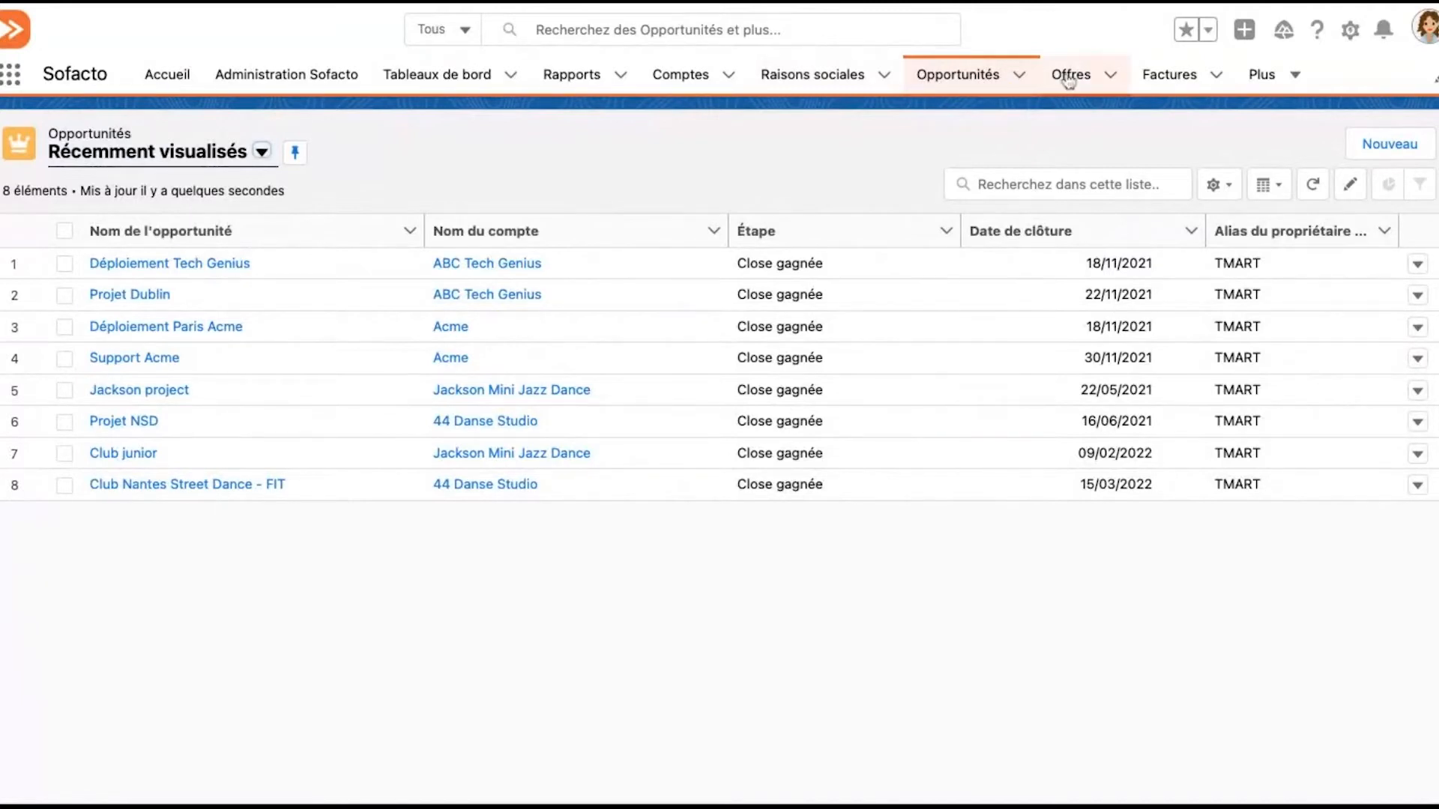
pyautogui.click(1295, 86)
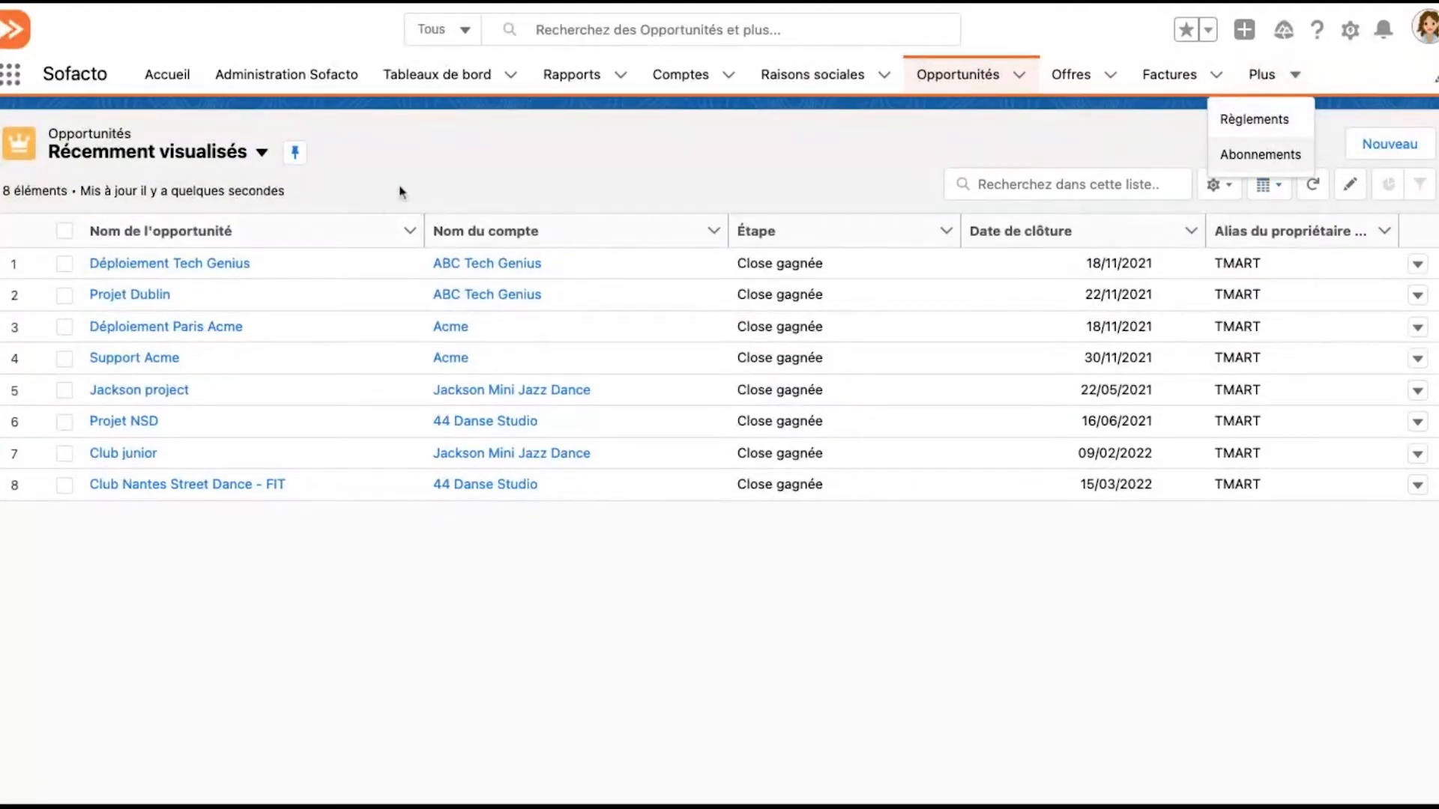
pyautogui.click(853, 124)
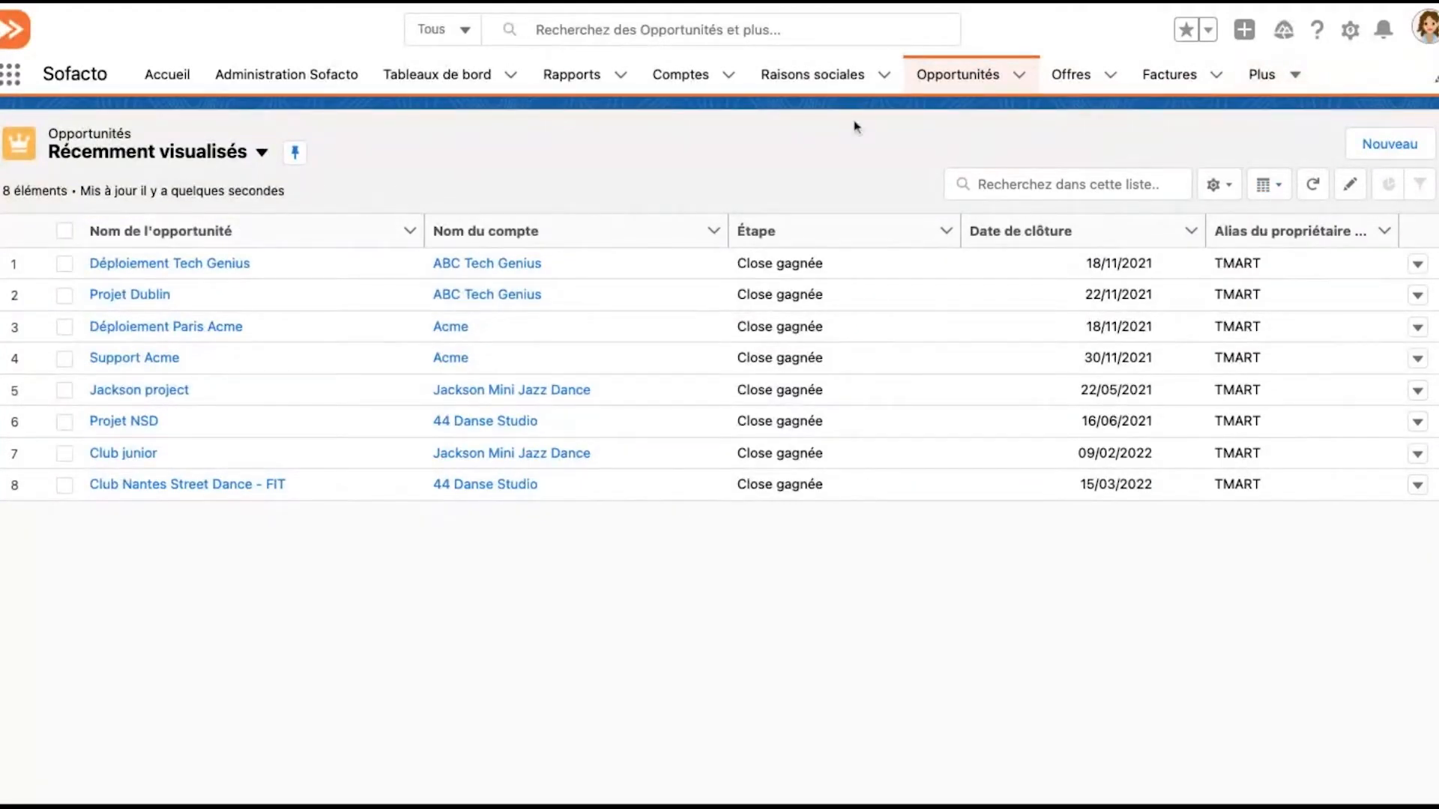
# Start a new opportunity named "Projet novembre Montpellier" for the account ABC Tech Genius
pyautogui.click(1377, 149)
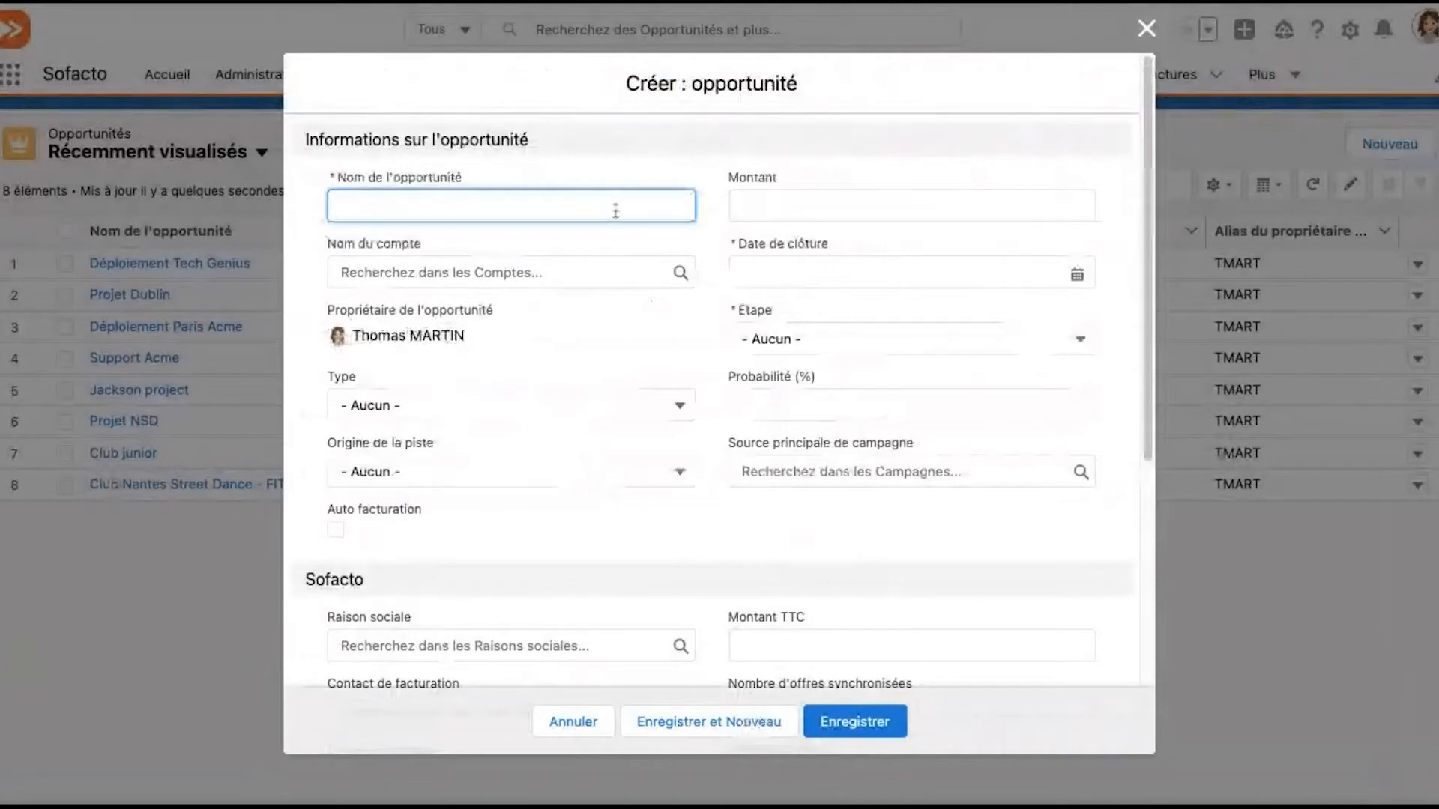
pyautogui.write('Projet ')
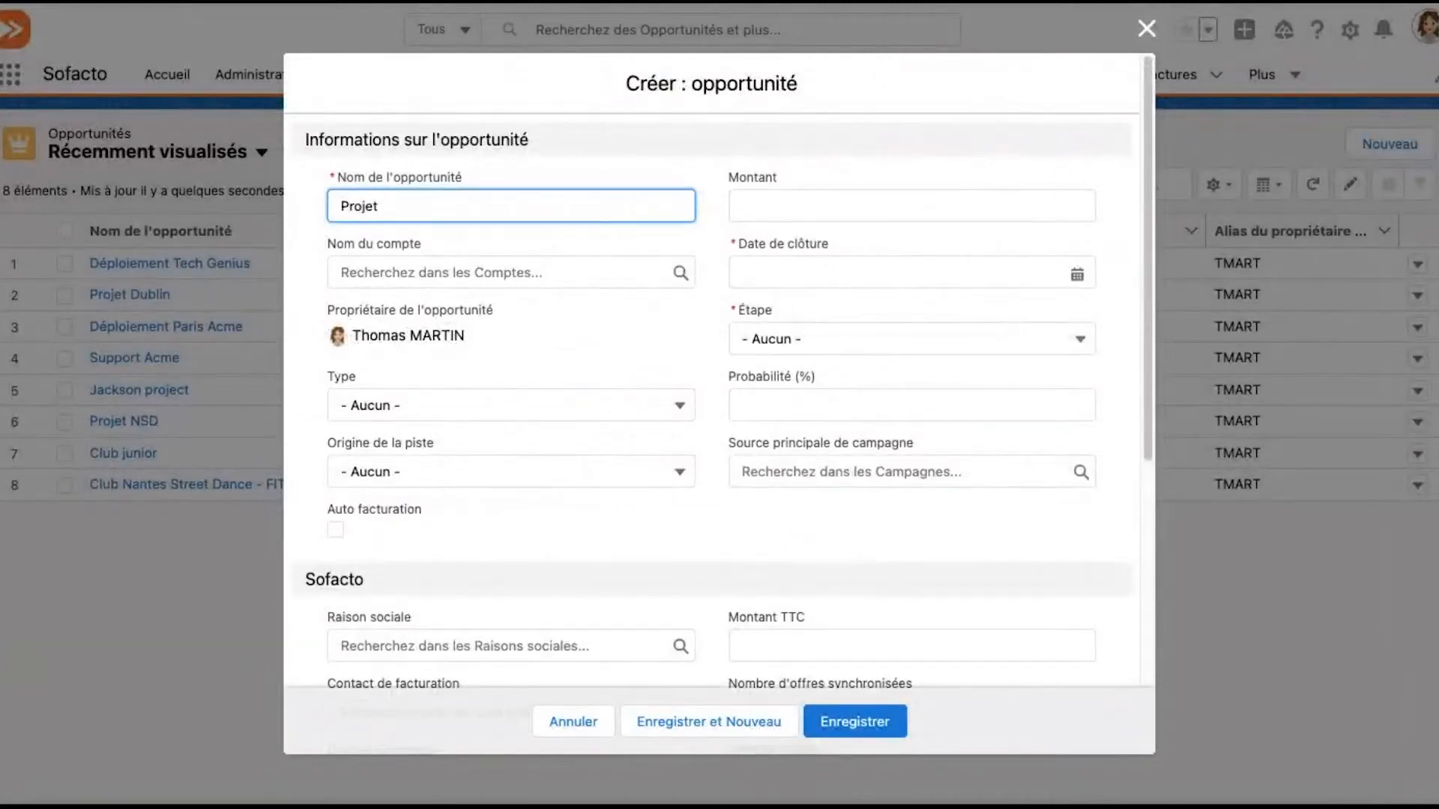
pyautogui.write('novembre Montpellier')
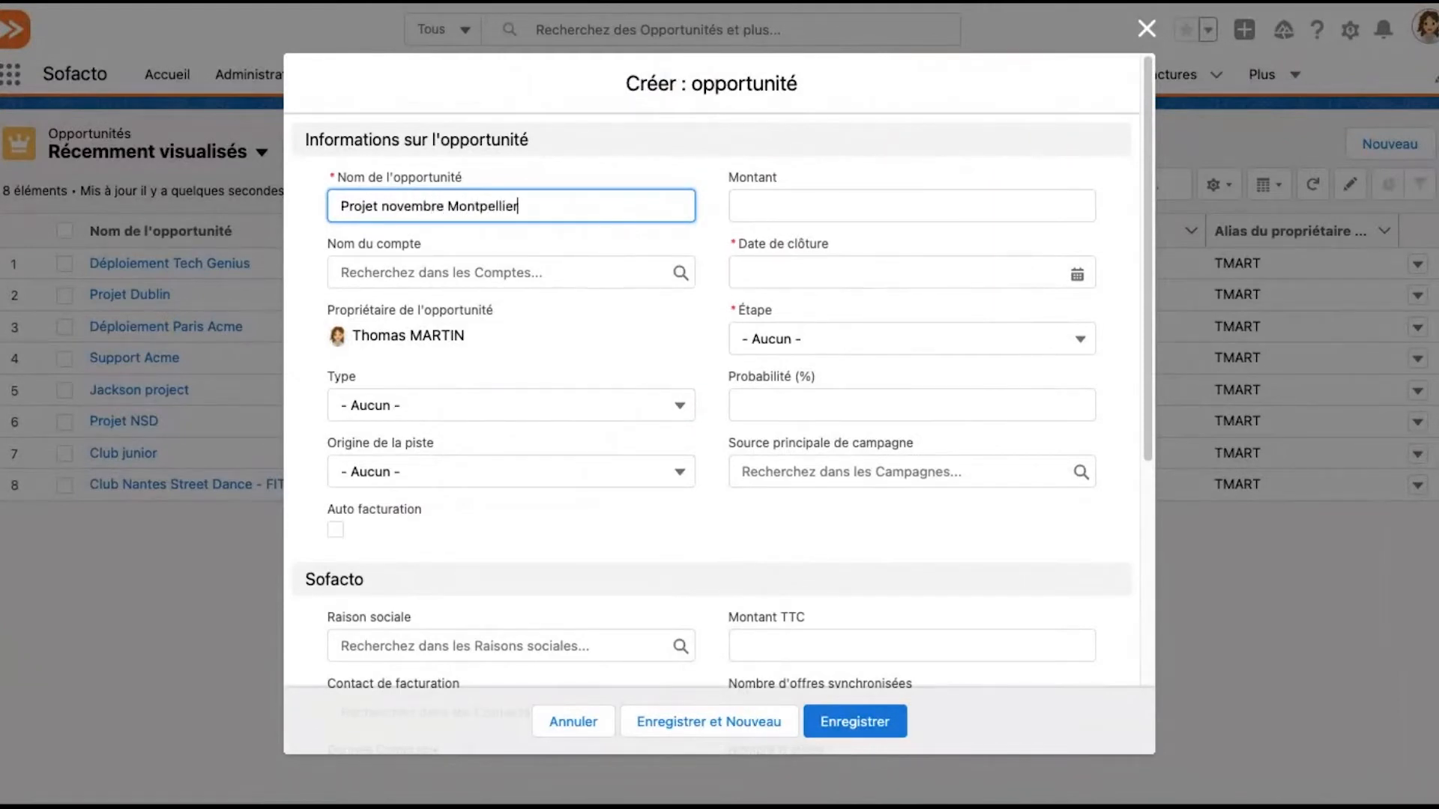
pyautogui.click(538, 274)
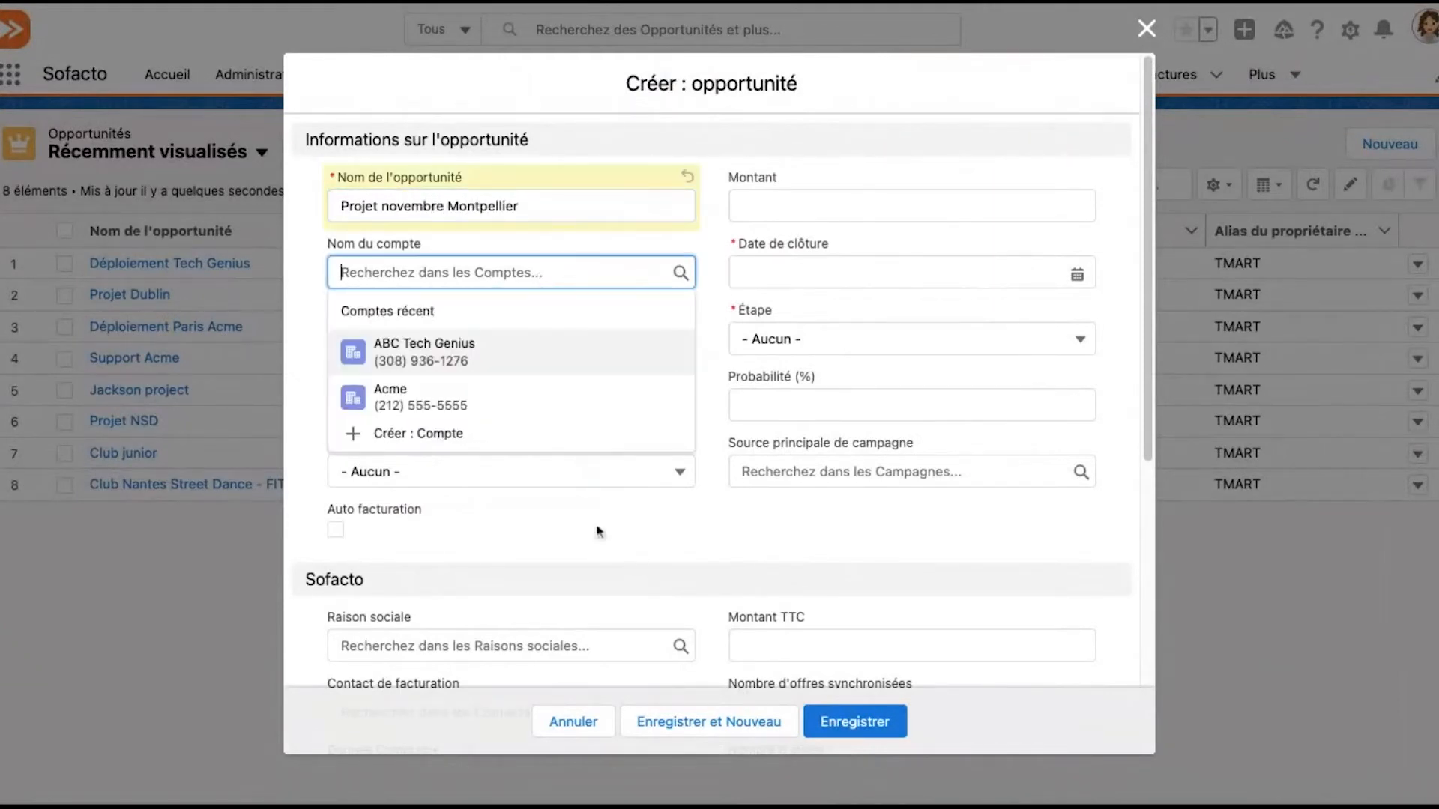
pyautogui.click(496, 367)
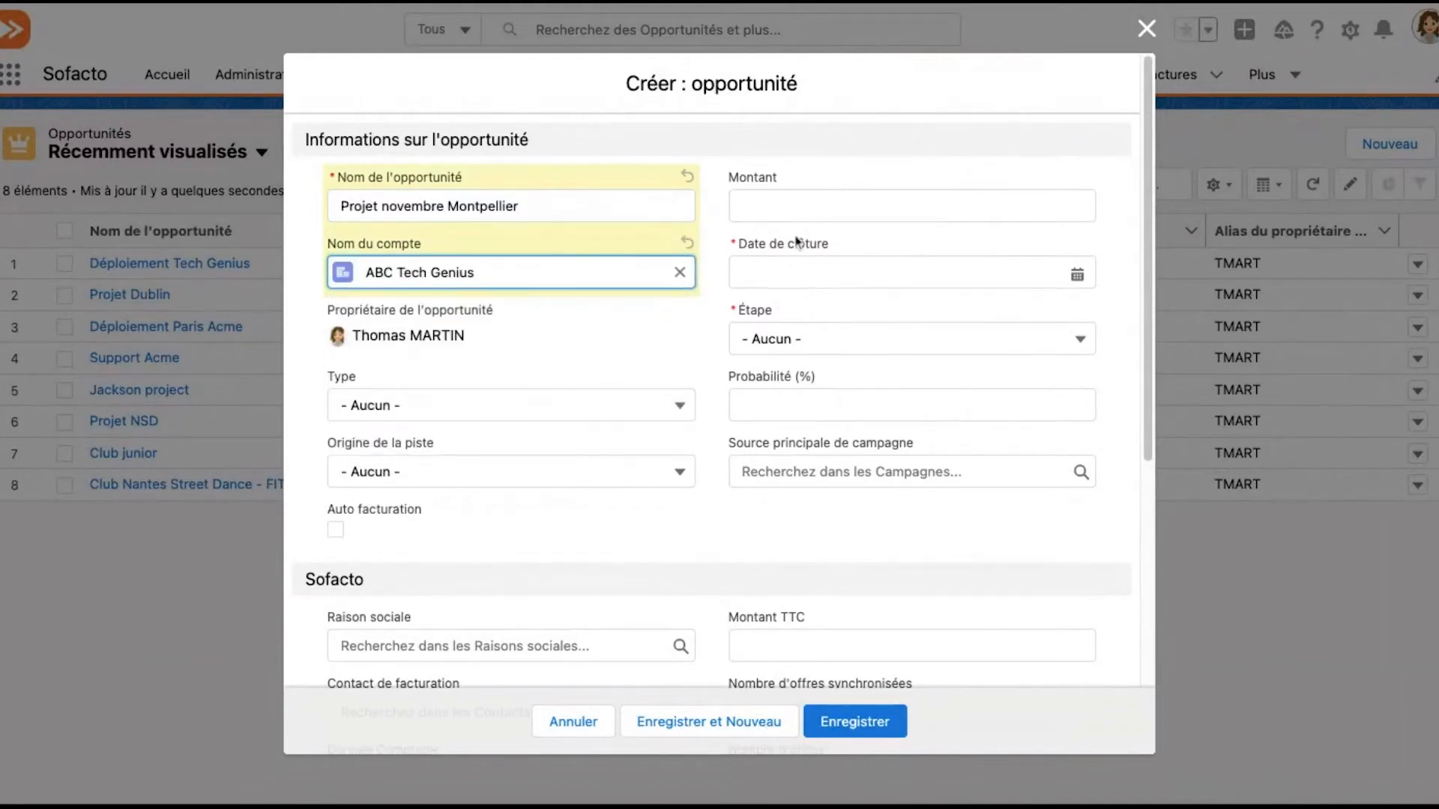
# Set the new opportunity's closing date to 30/11/2021 and its stage to Qualification
pyautogui.click(799, 271)
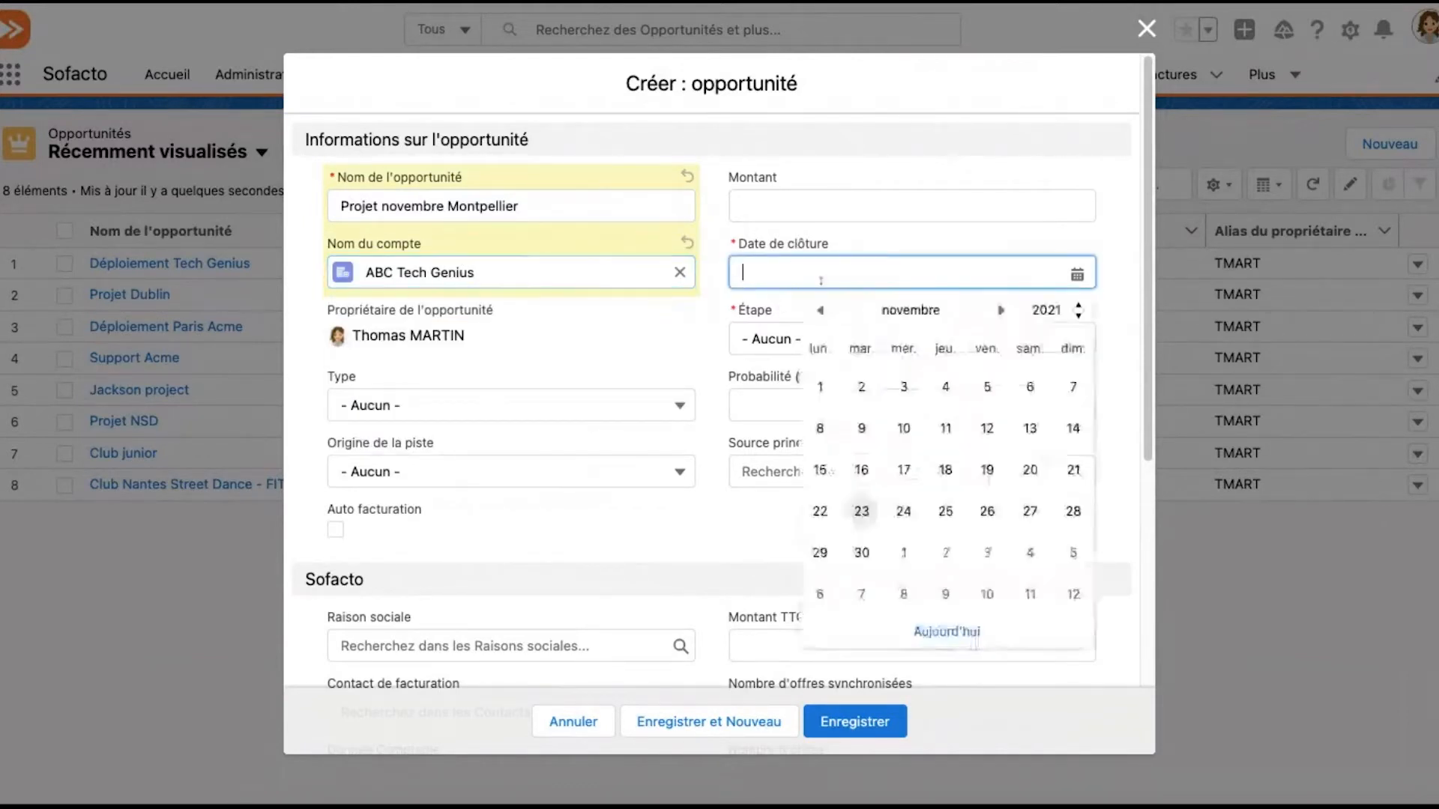
pyautogui.click(862, 552)
pyautogui.click(918, 343)
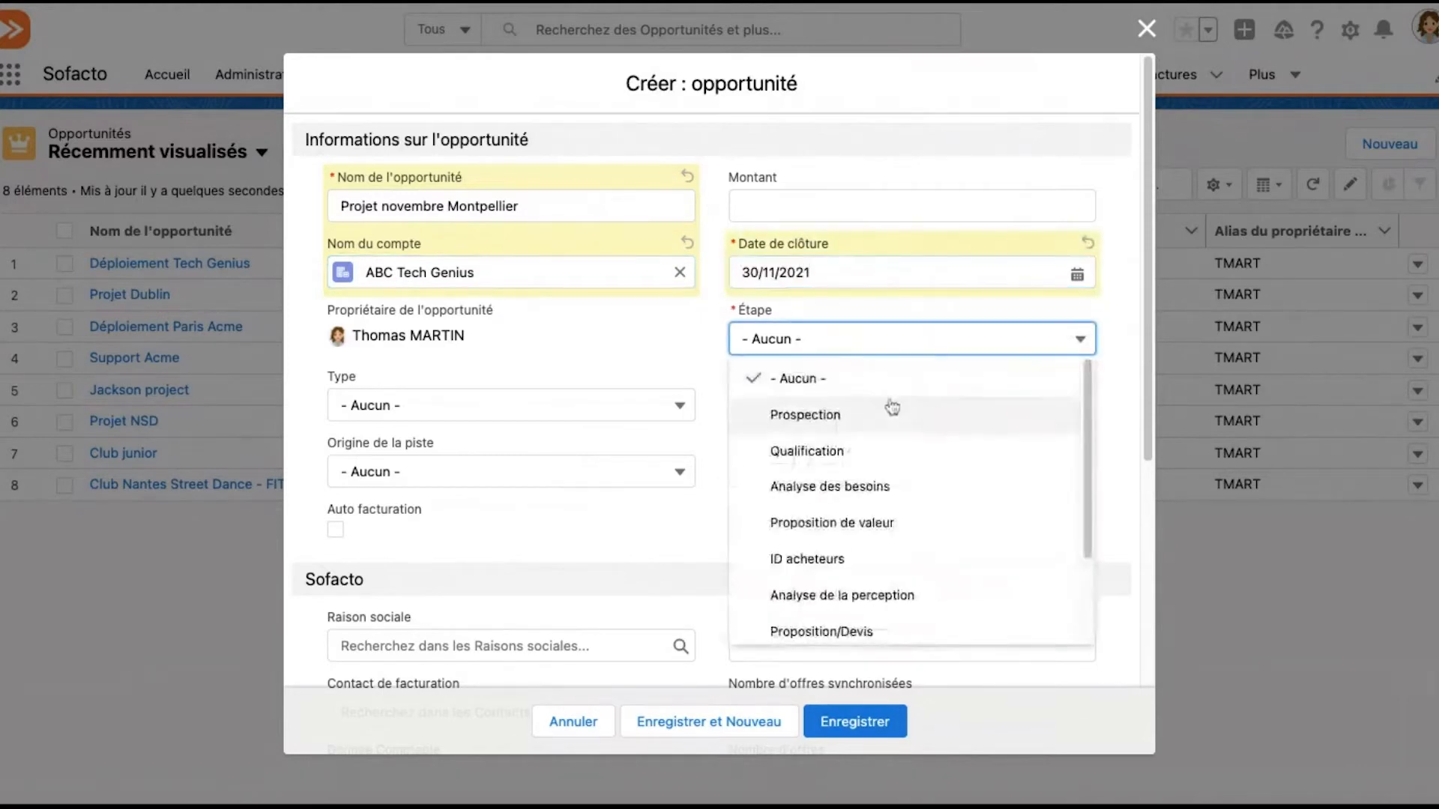
pyautogui.click(881, 453)
# Set the new opportunity's lead source (Origine de la piste) to Partenaire
pyautogui.click(669, 403)
pyautogui.click(669, 404)
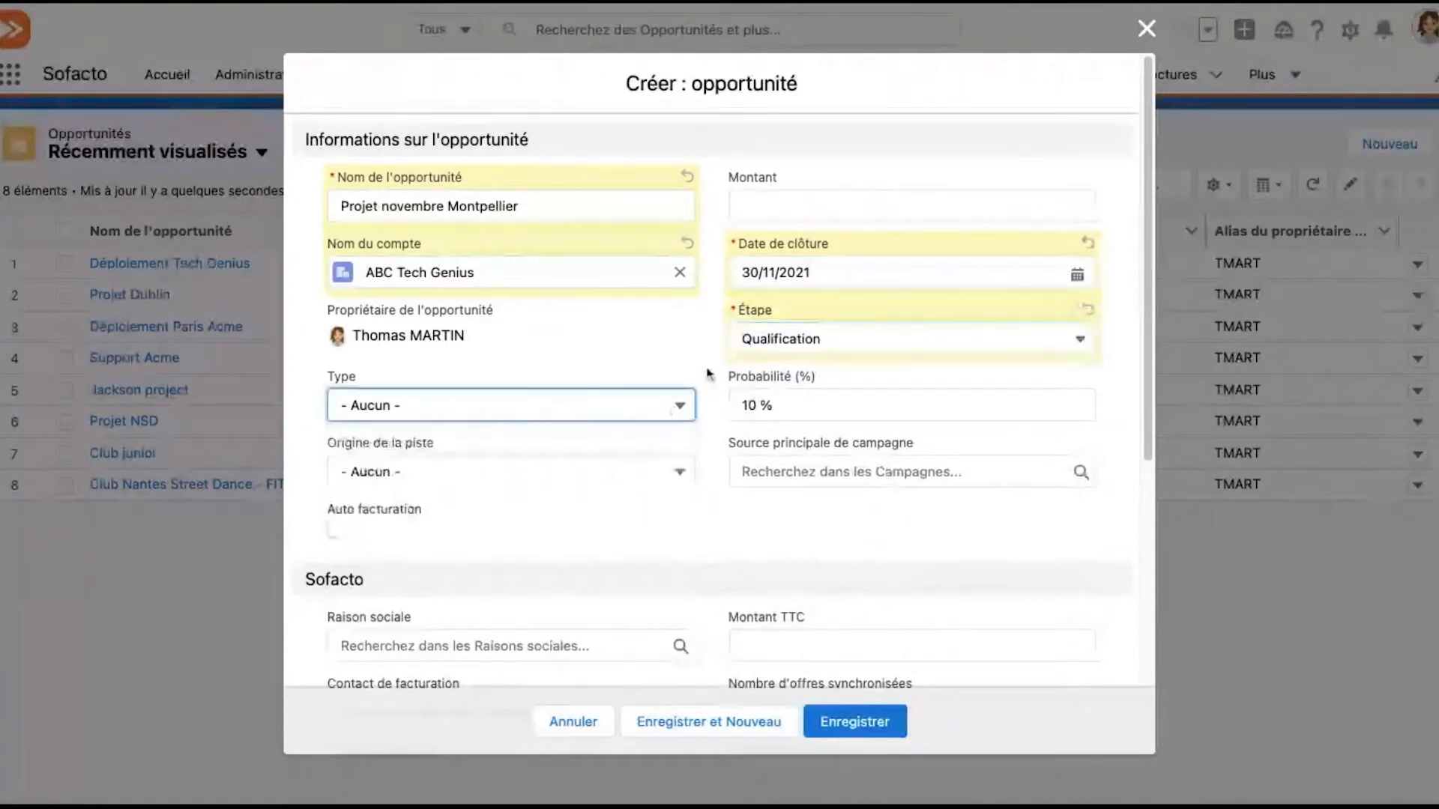
pyautogui.scroll(-4, 711, 378)
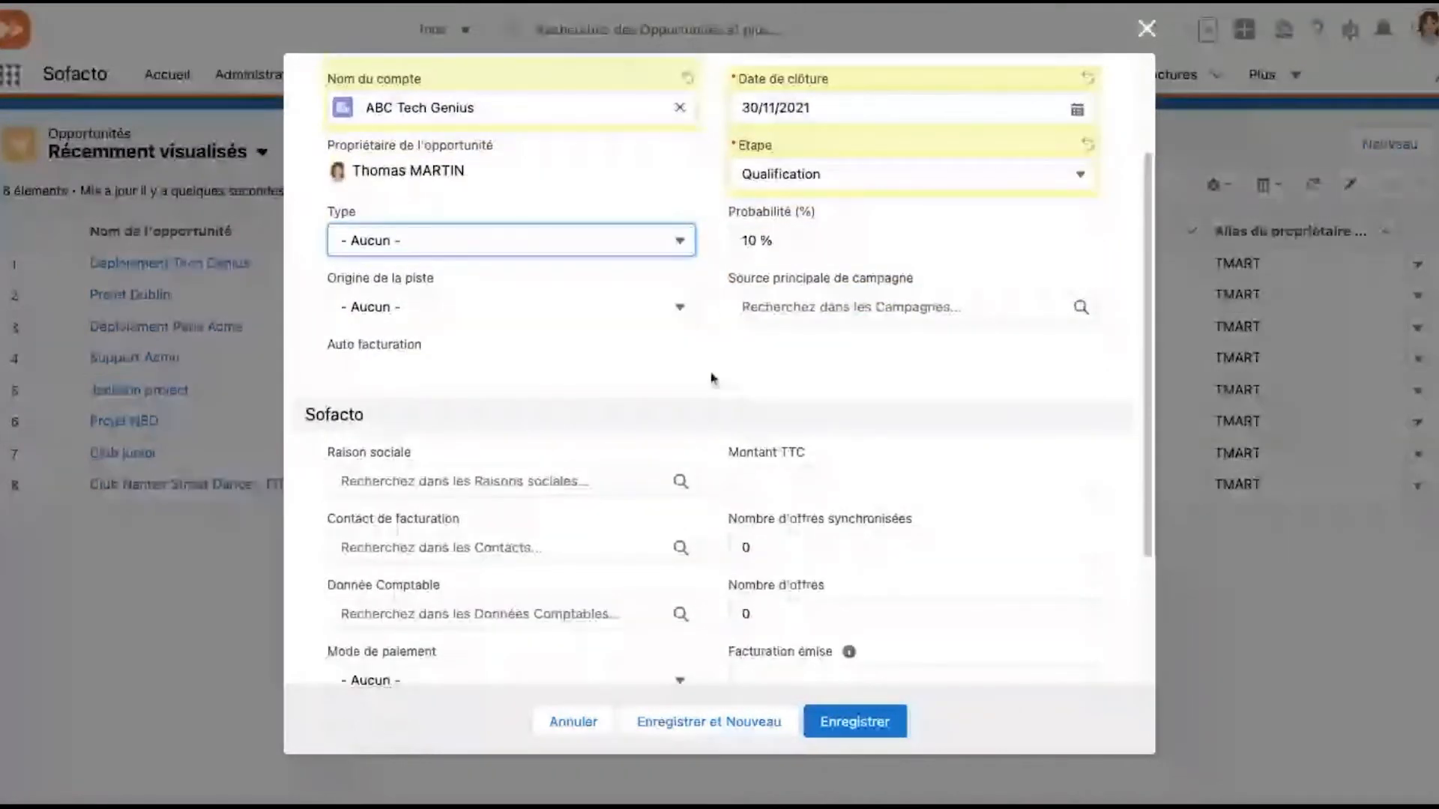
pyautogui.click(680, 306)
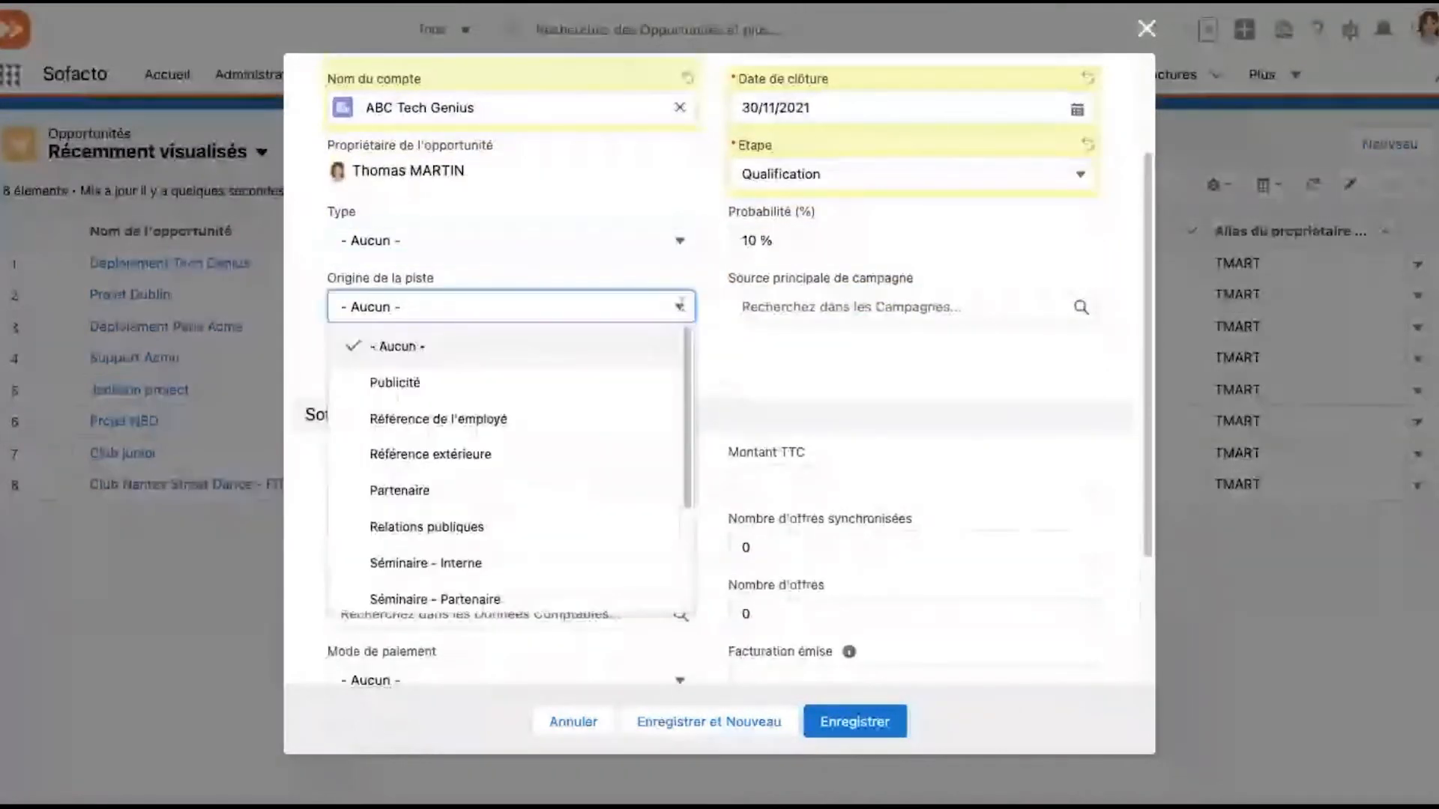
pyautogui.click(512, 500)
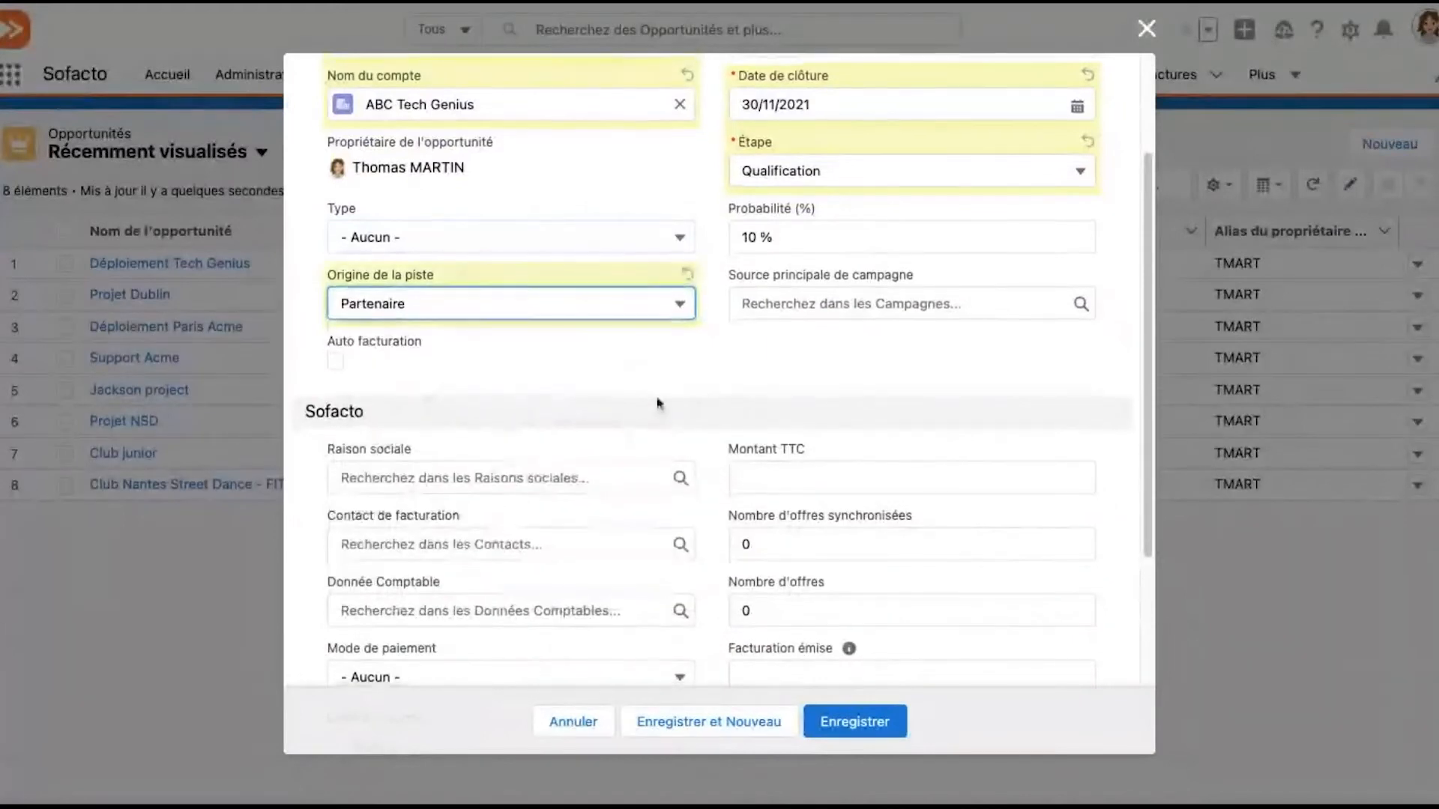
# Search the legal entities for "cloud" and assign Cloud kicks as the opportunity's Raison sociale
pyautogui.scroll(-3, 659, 401)
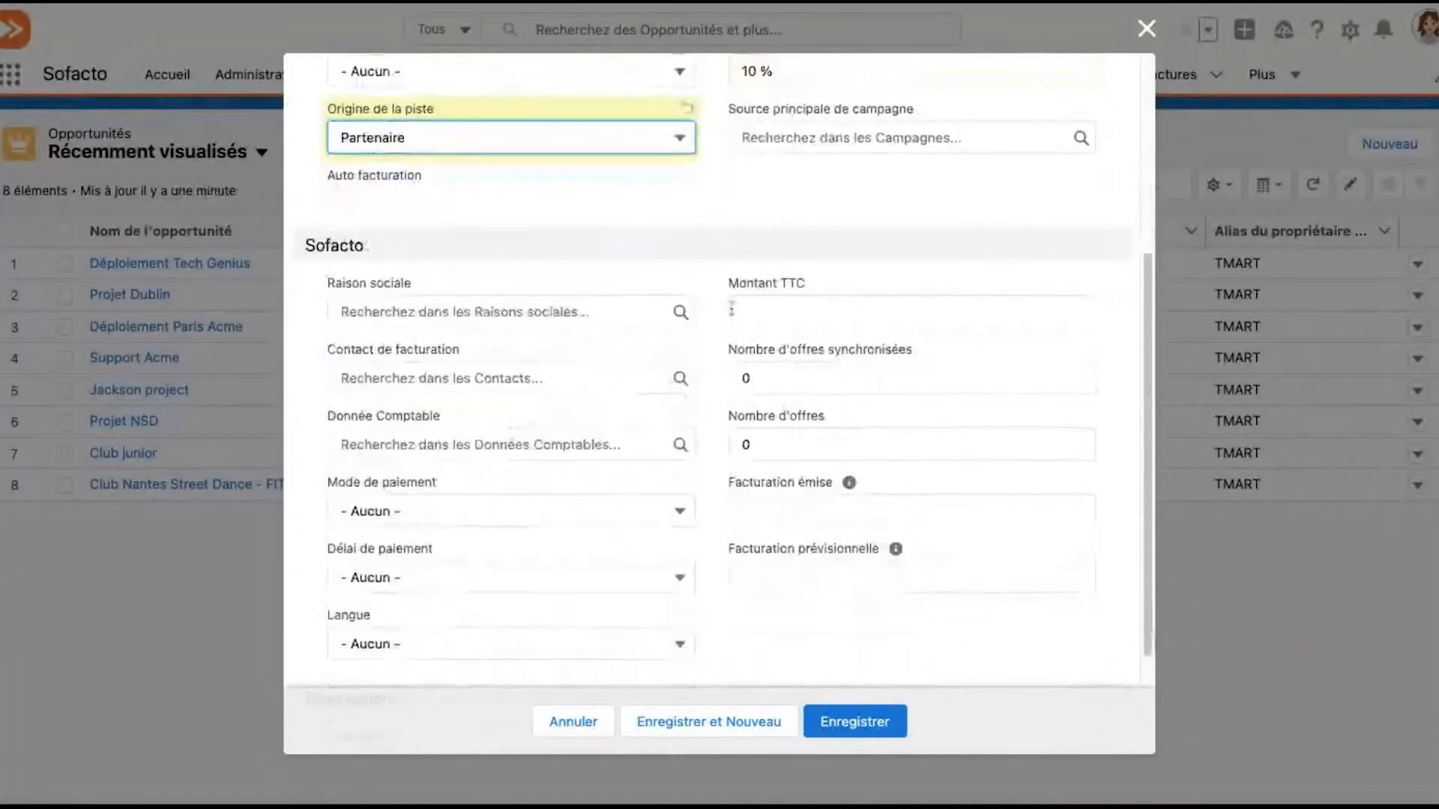
pyautogui.scroll(3, 734, 315)
pyautogui.scroll(3, 734, 315)
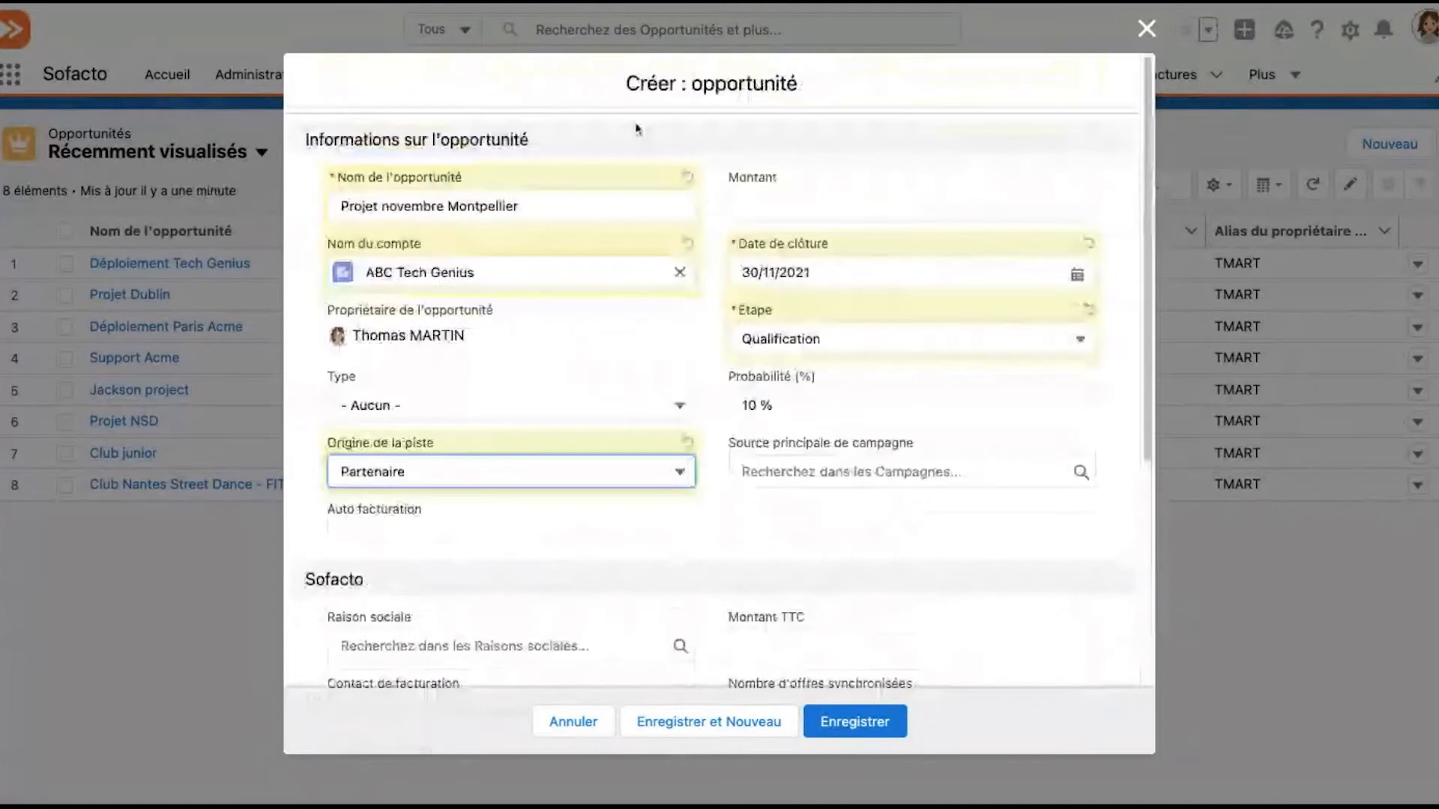
pyautogui.scroll(-5, 453, 469)
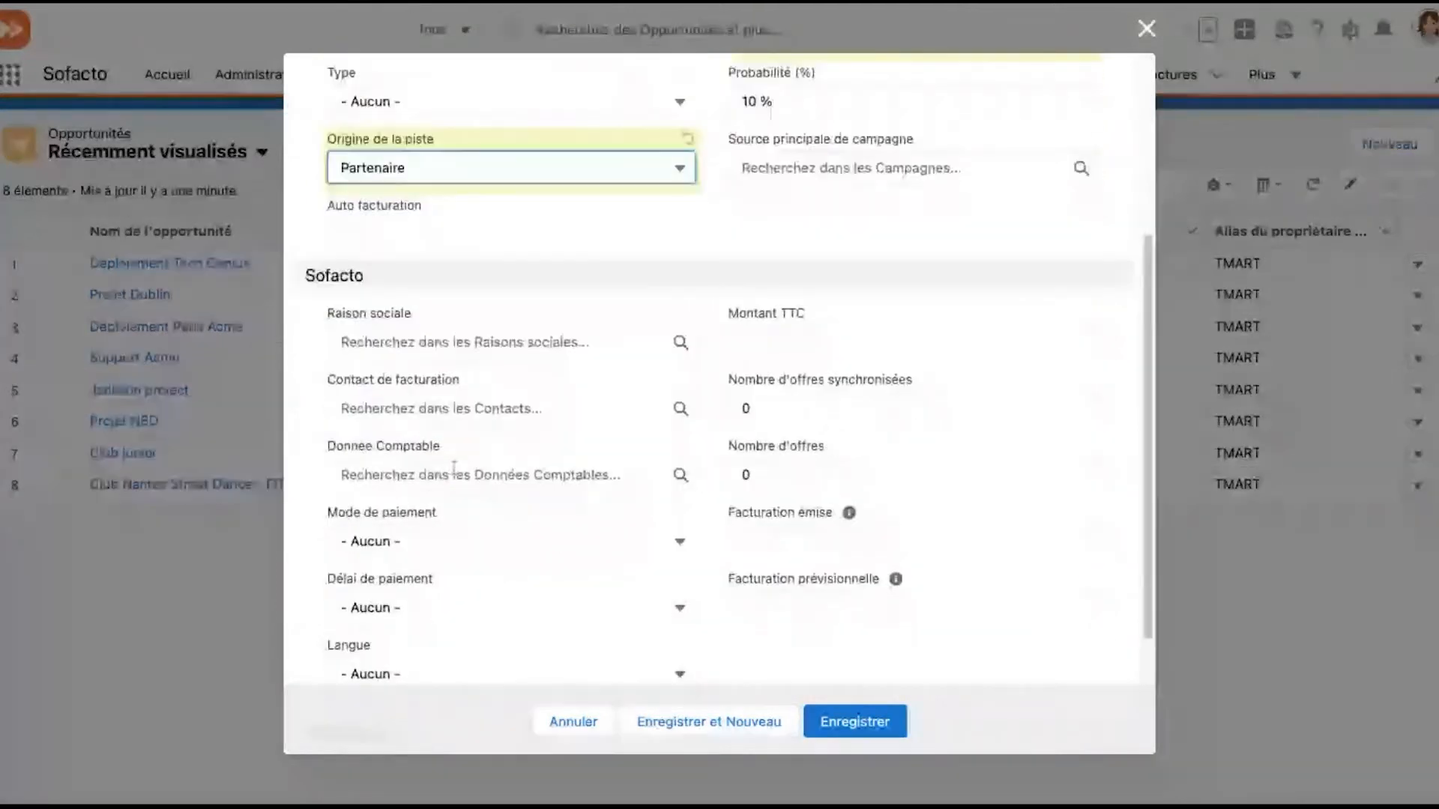
pyautogui.scroll(-1, 454, 469)
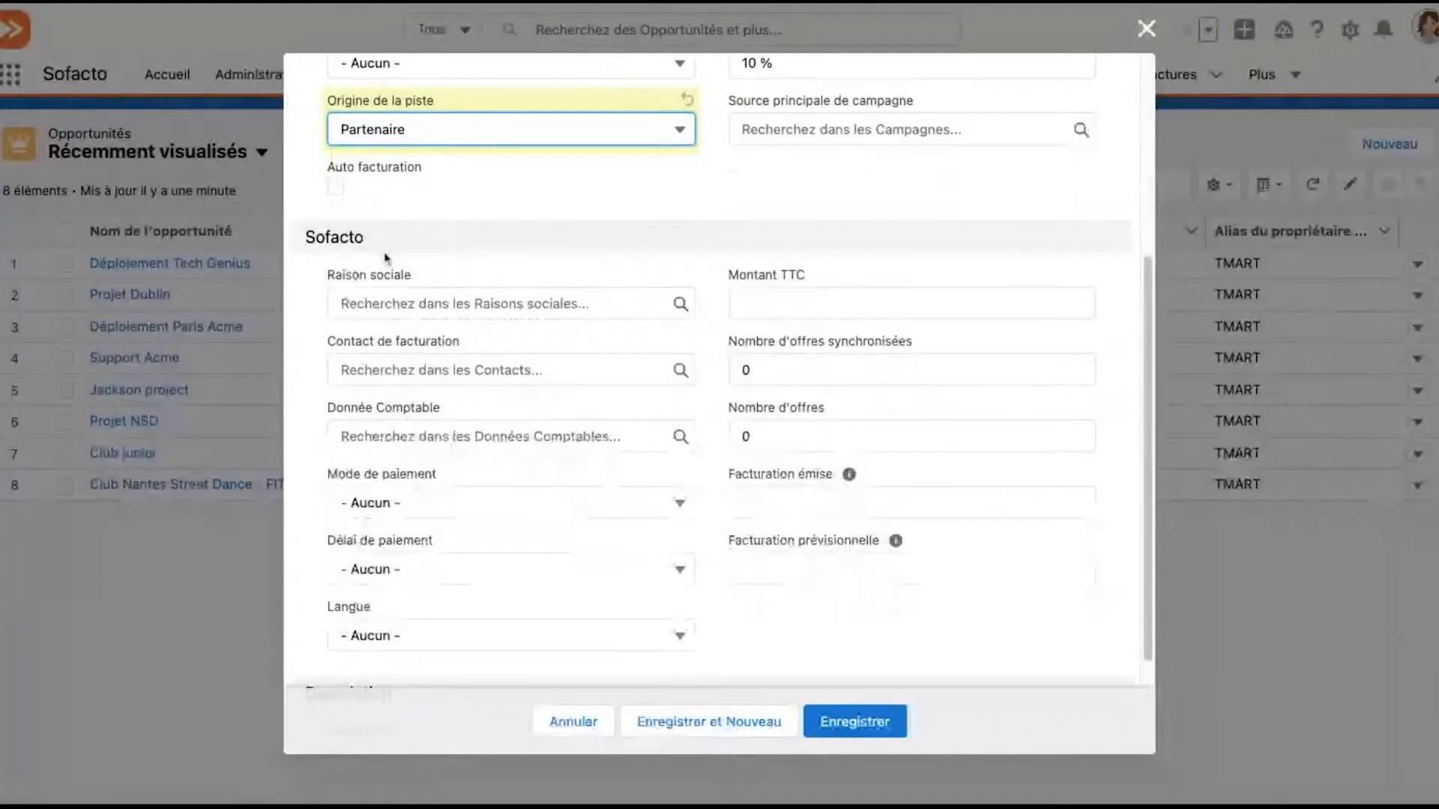
pyautogui.click(402, 301)
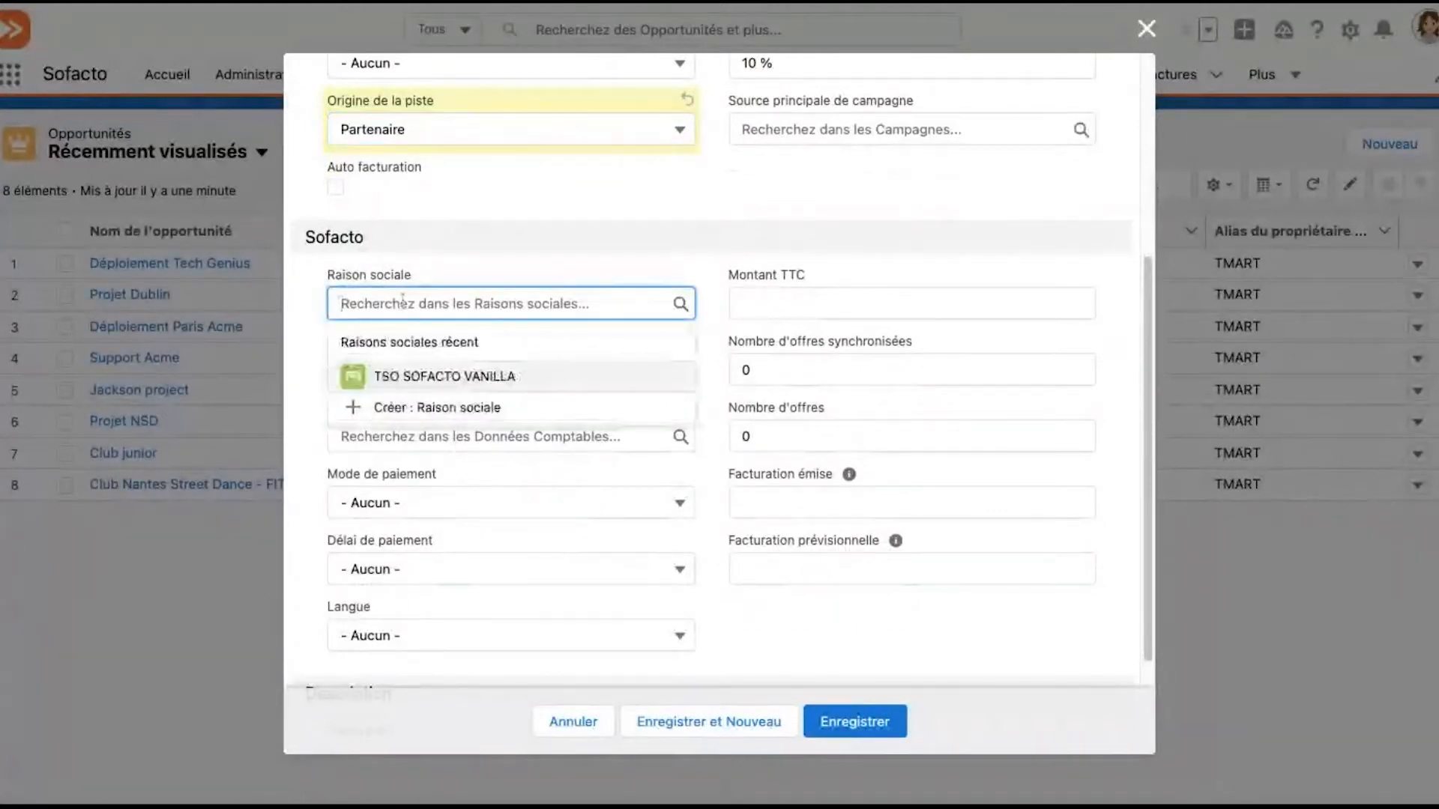
pyautogui.write('cloud')
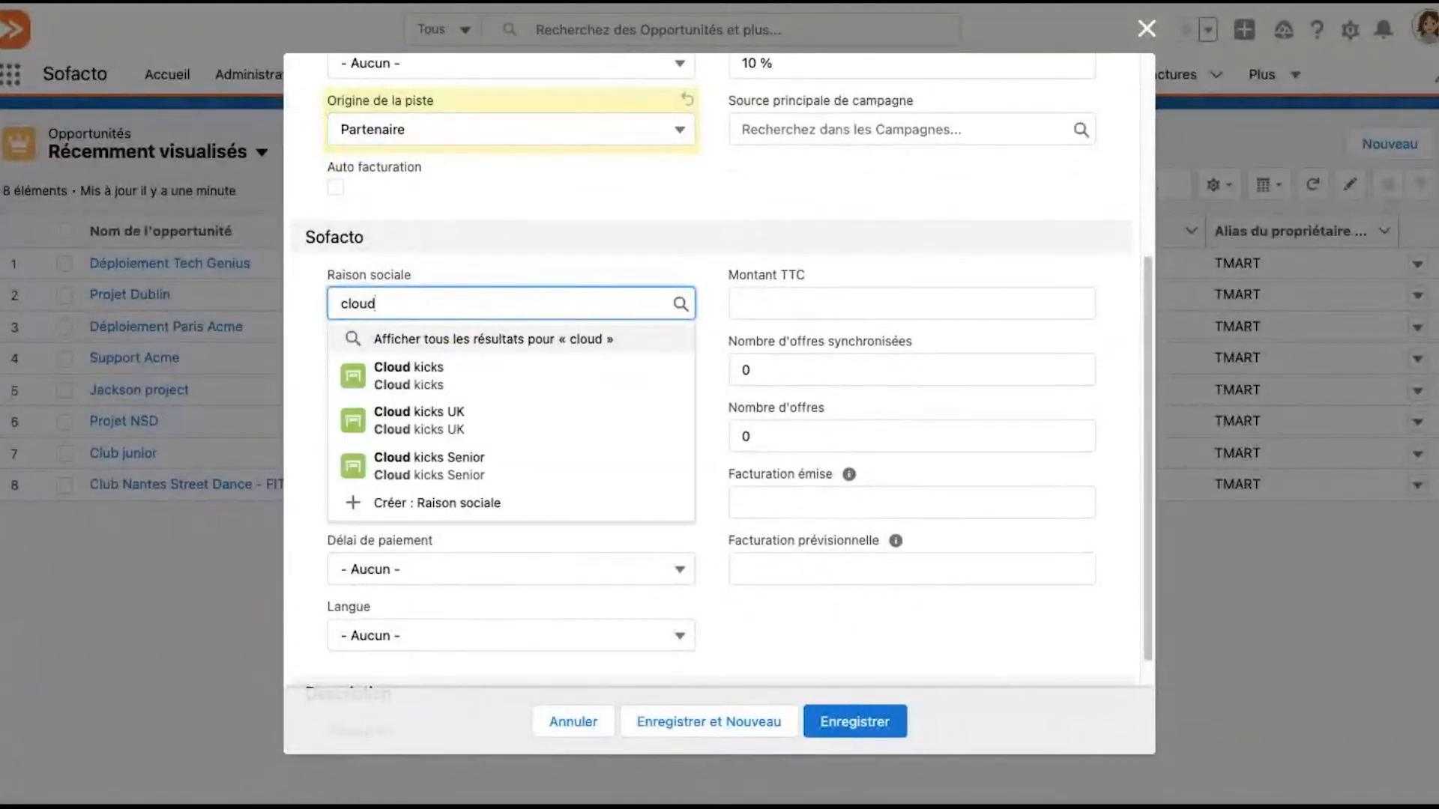
pyautogui.press('Down')
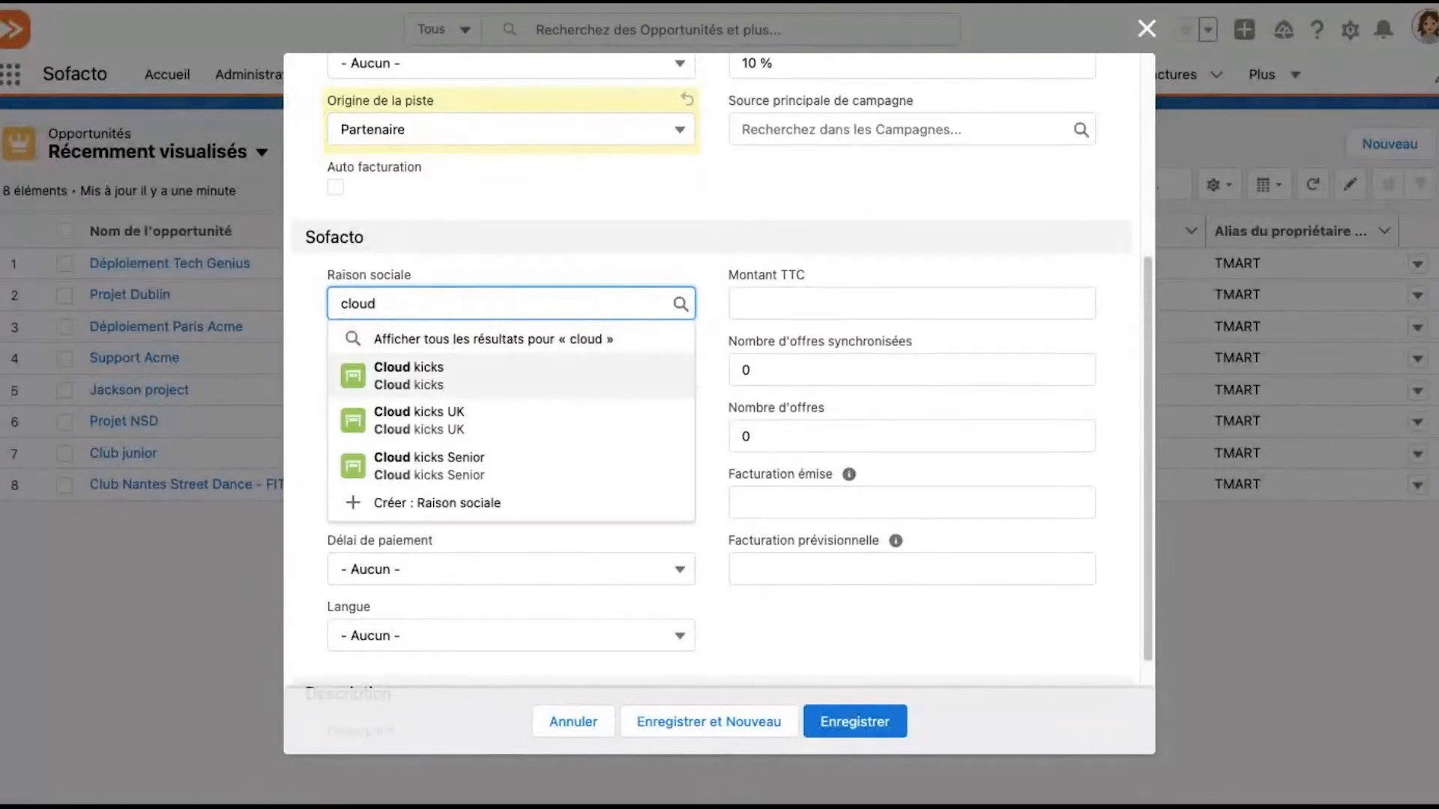
pyautogui.press('Return')
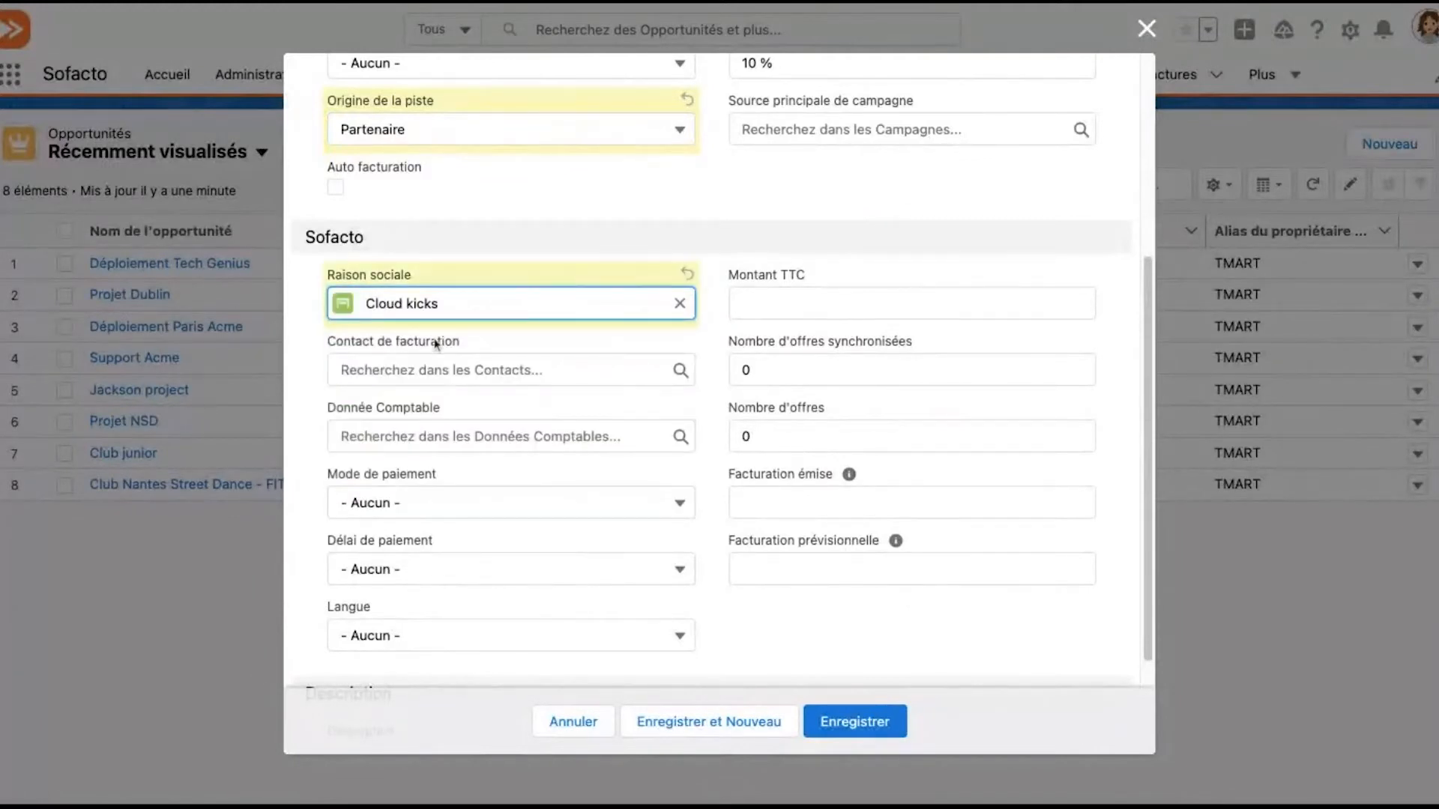
# Set the opportunity's payment method to Virement and its payment term to Comptant
pyautogui.click(437, 369)
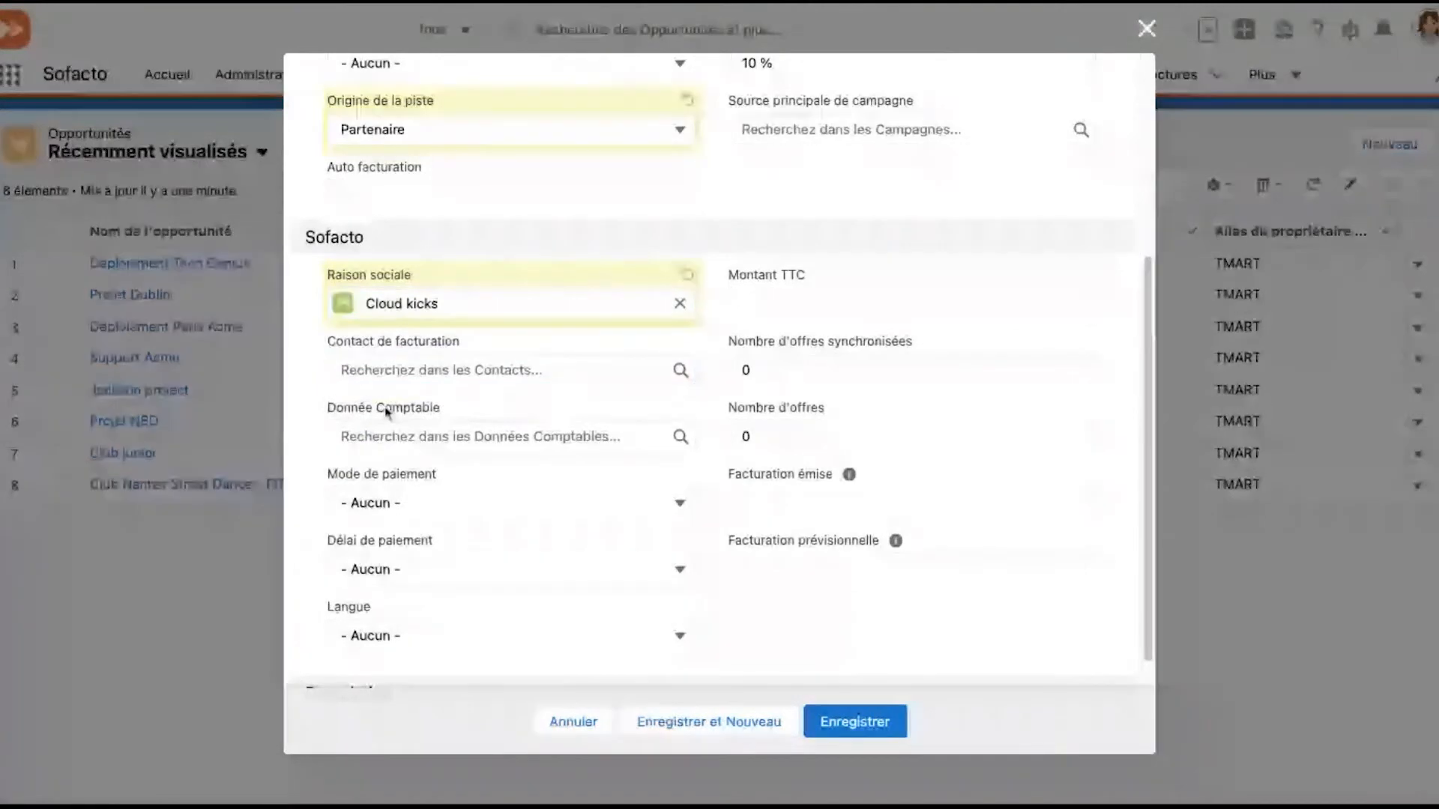
pyautogui.click(402, 496)
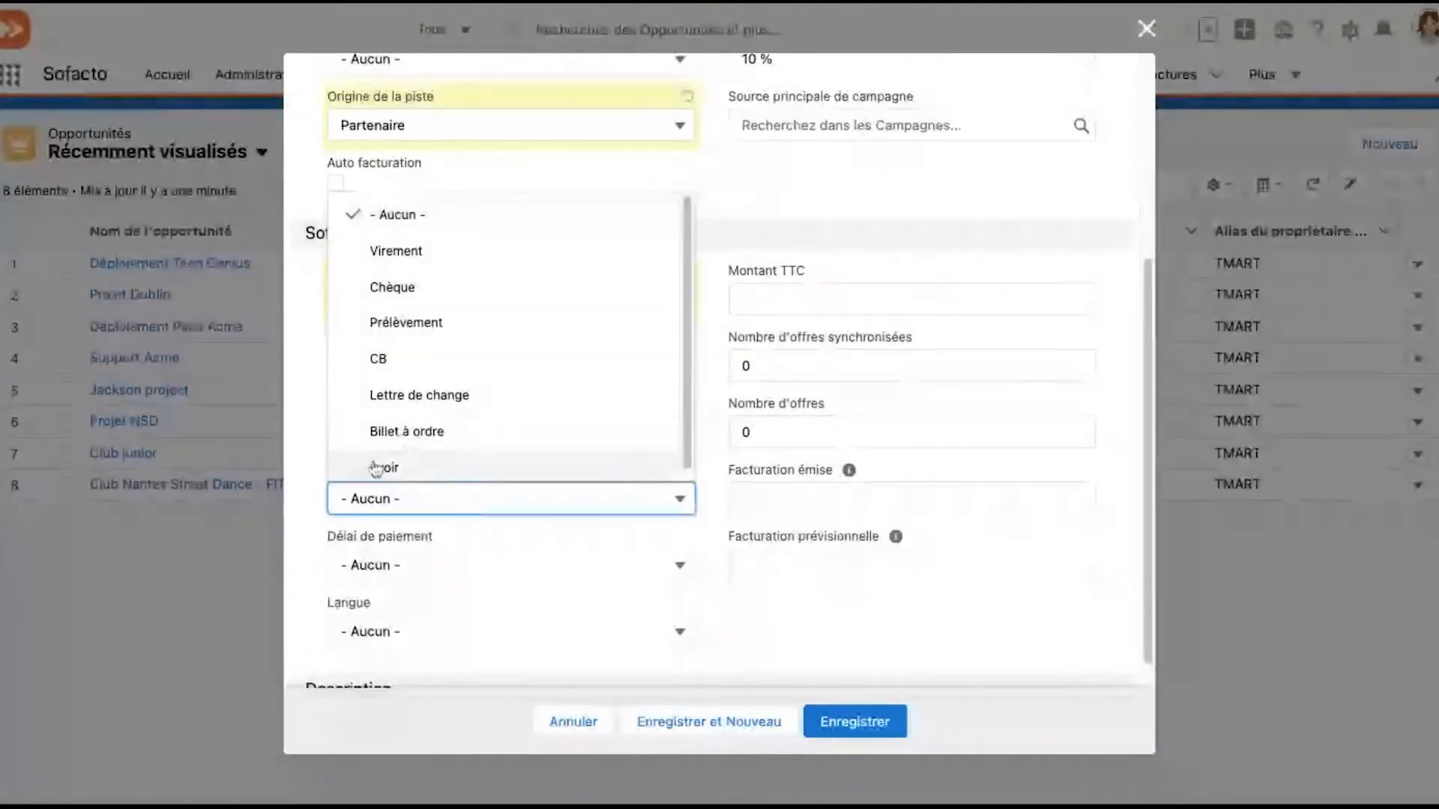
pyautogui.click(342, 489)
pyautogui.click(357, 495)
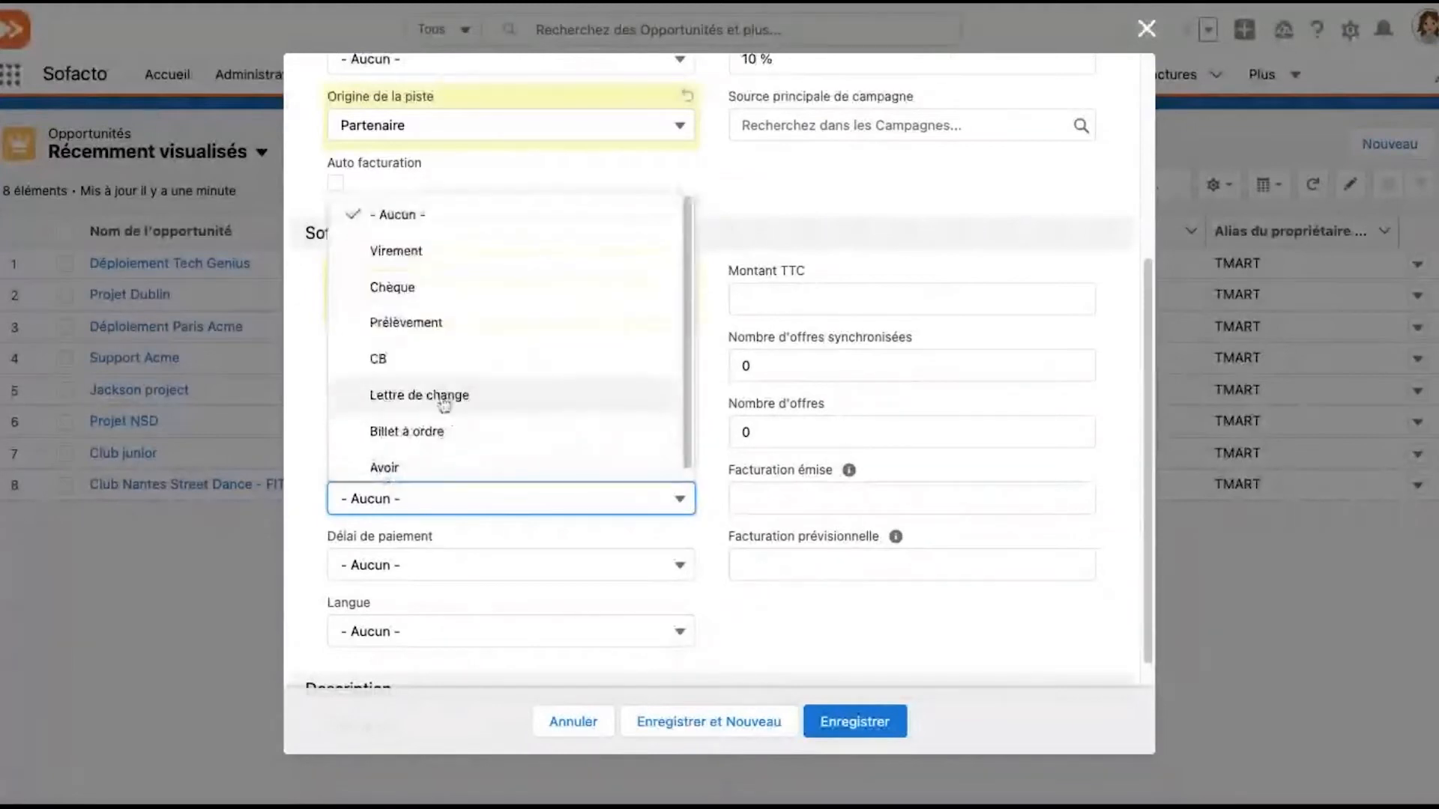
pyautogui.click(455, 256)
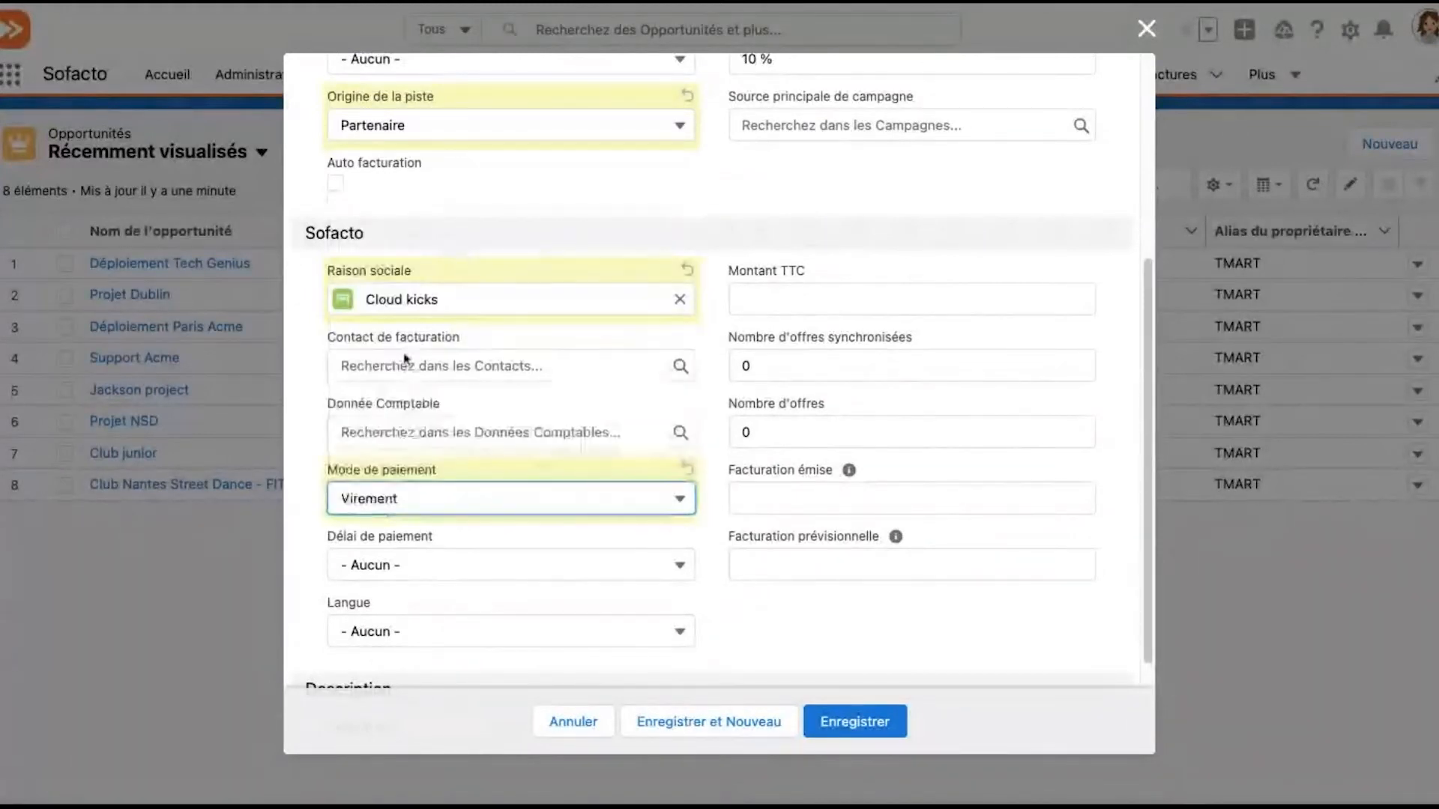
pyautogui.click(392, 564)
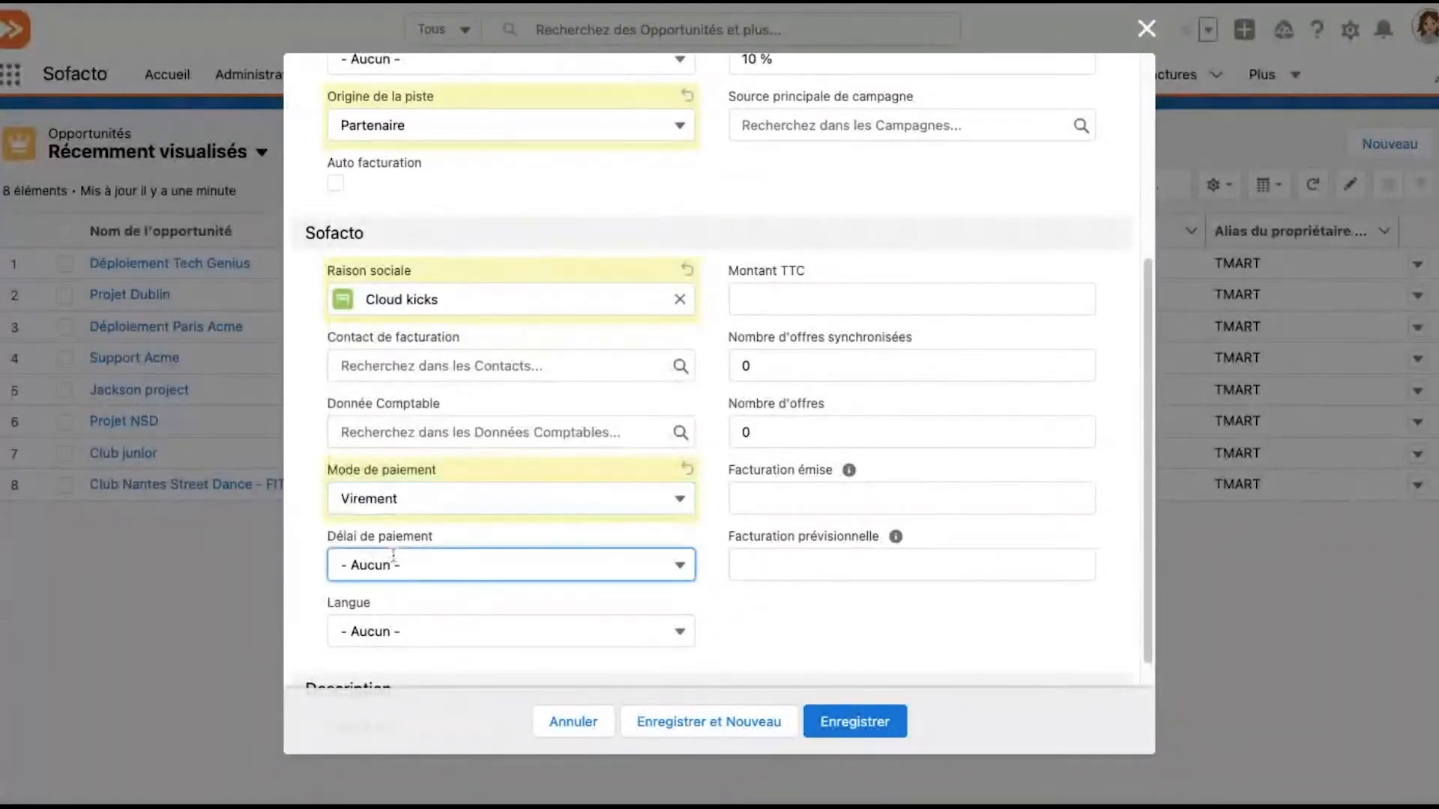
pyautogui.click(427, 320)
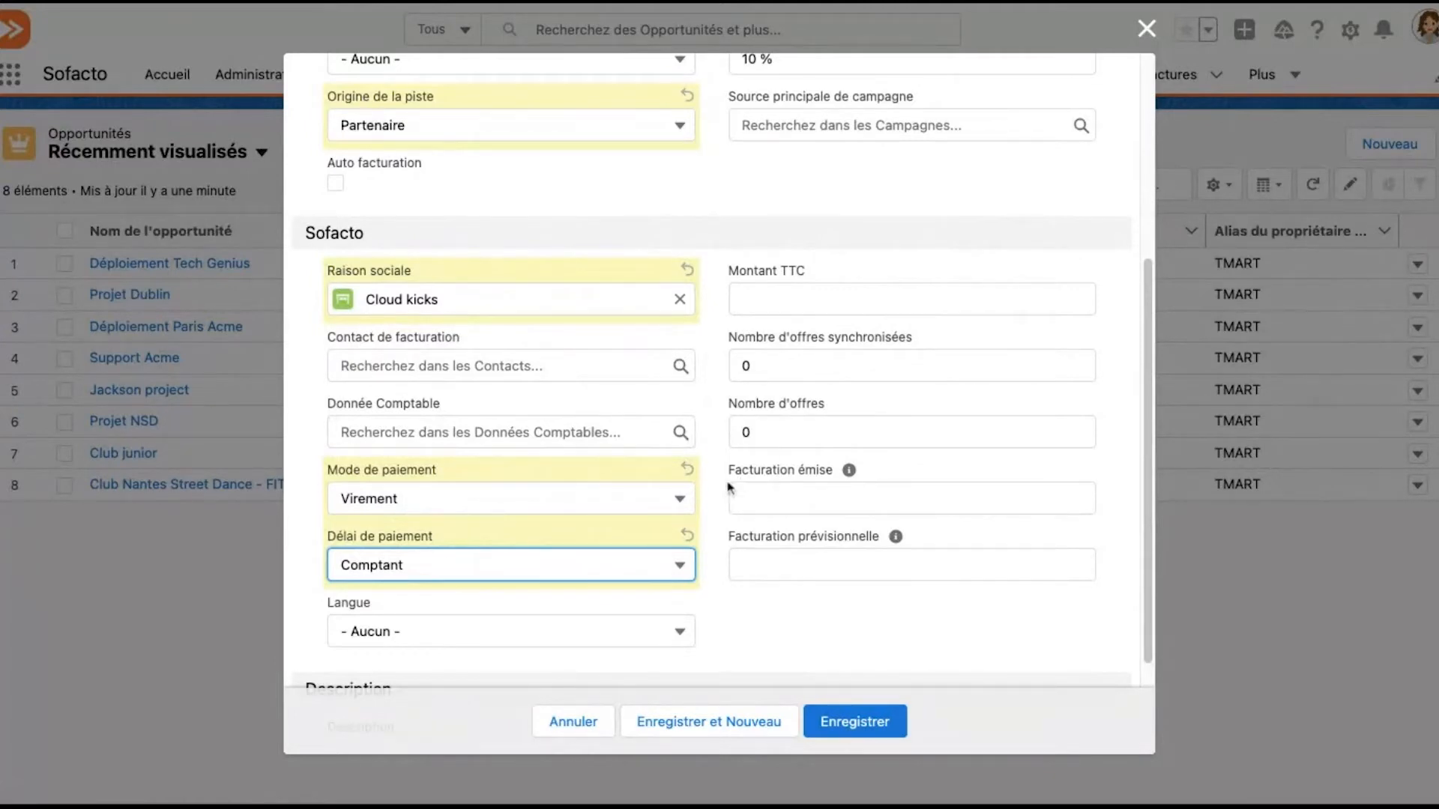
# Check the remaining fields of the opportunity form and save the new opportunity
pyautogui.scroll(-1, 731, 491)
pyautogui.scroll(-1, 716, 475)
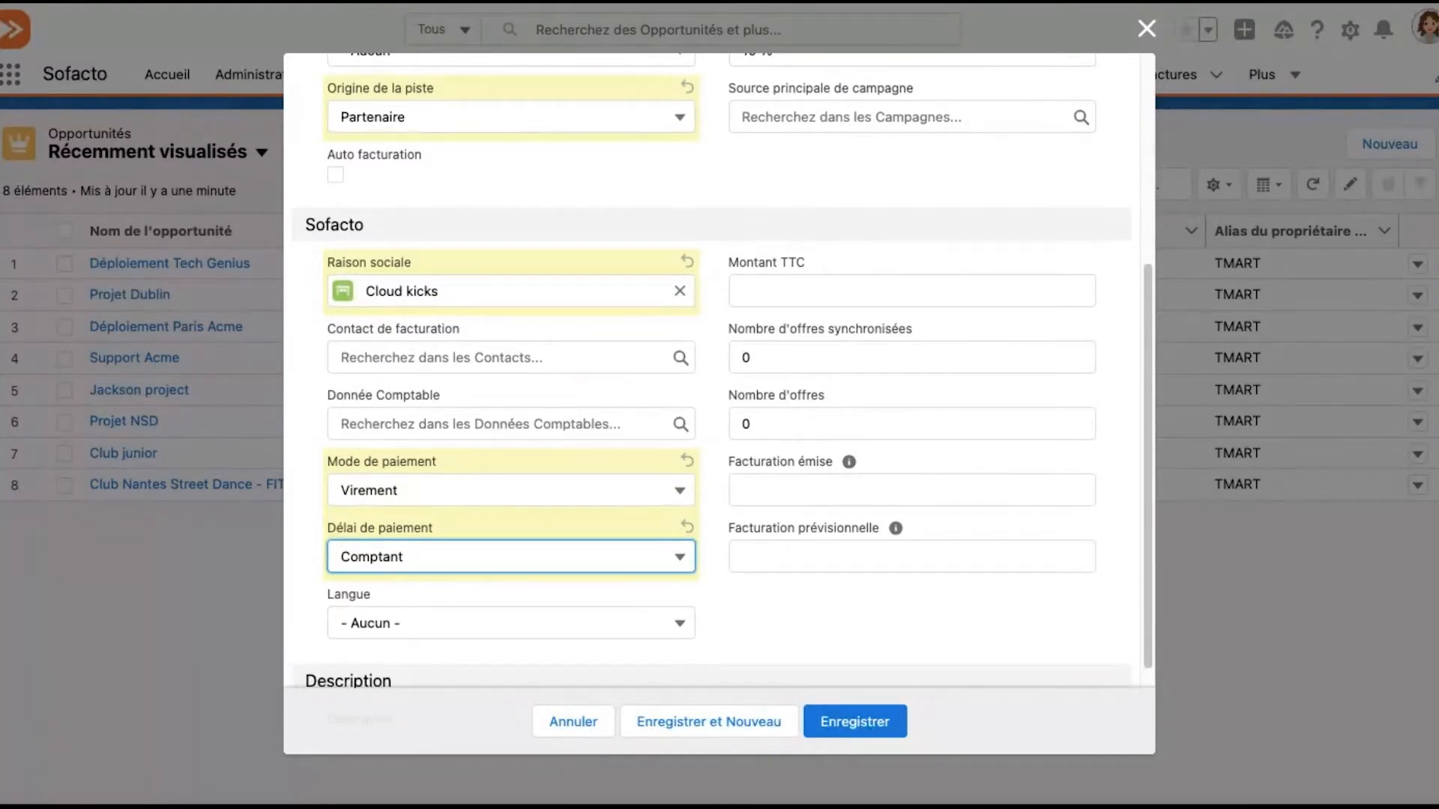
pyautogui.scroll(-3, 716, 371)
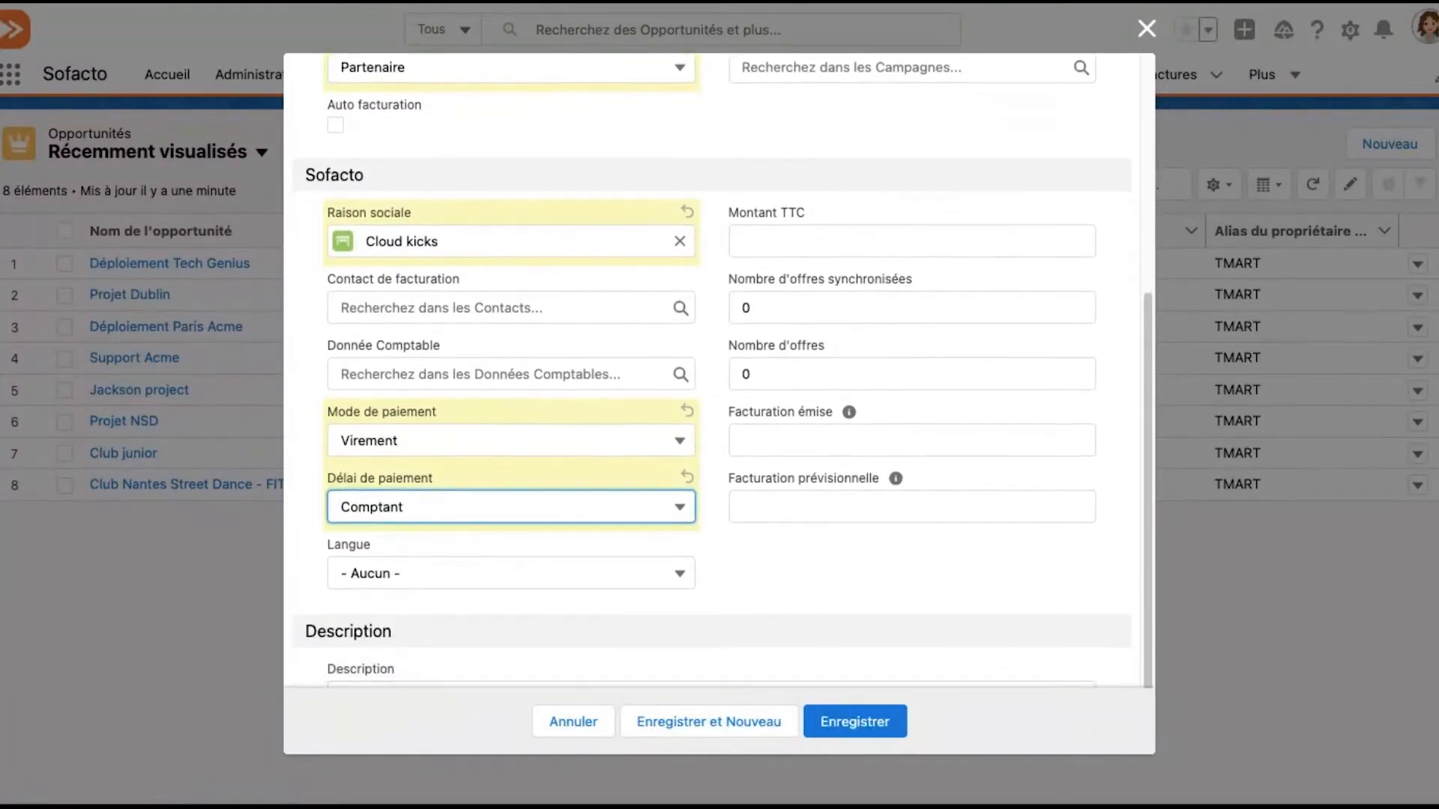
pyautogui.scroll(10, 716, 371)
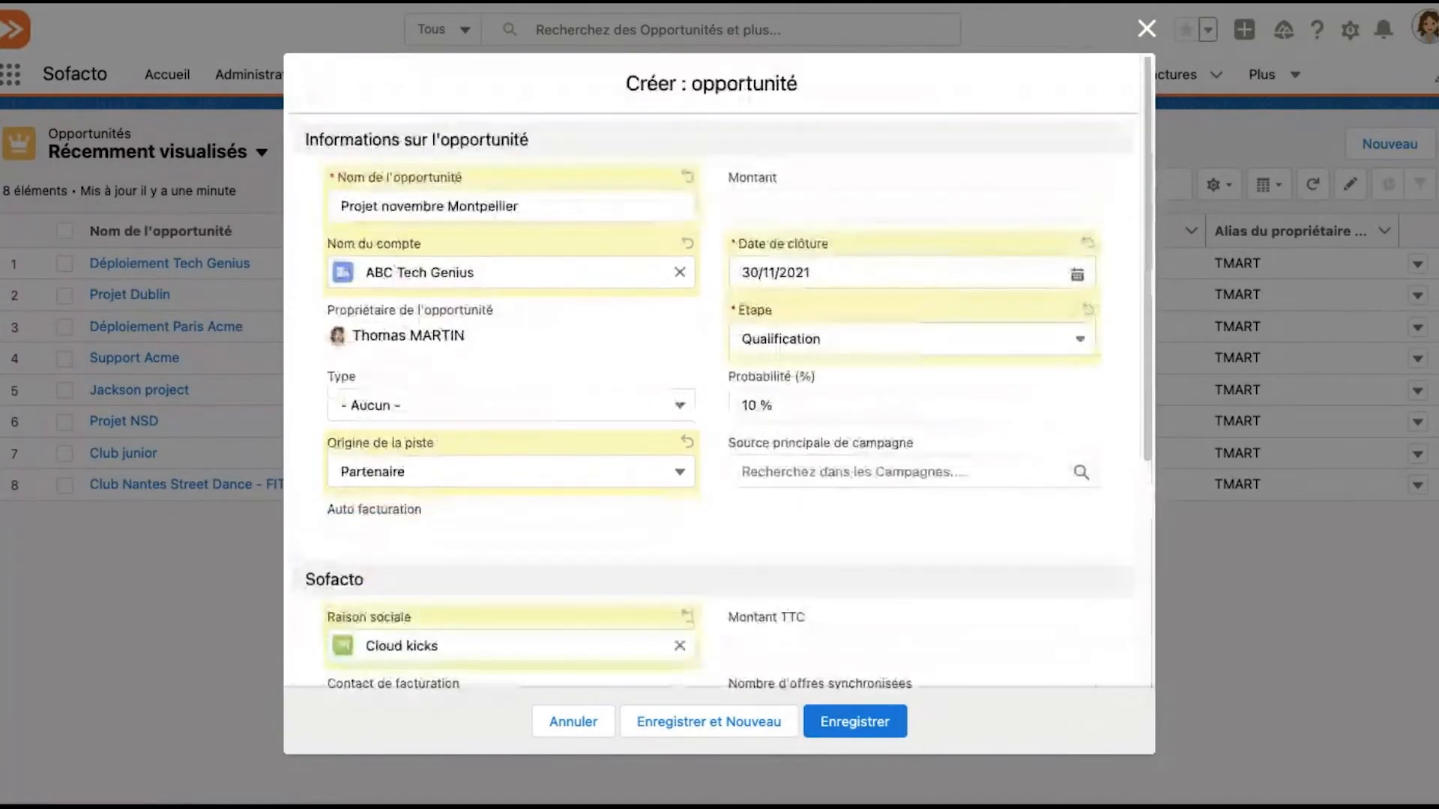
pyautogui.click(873, 724)
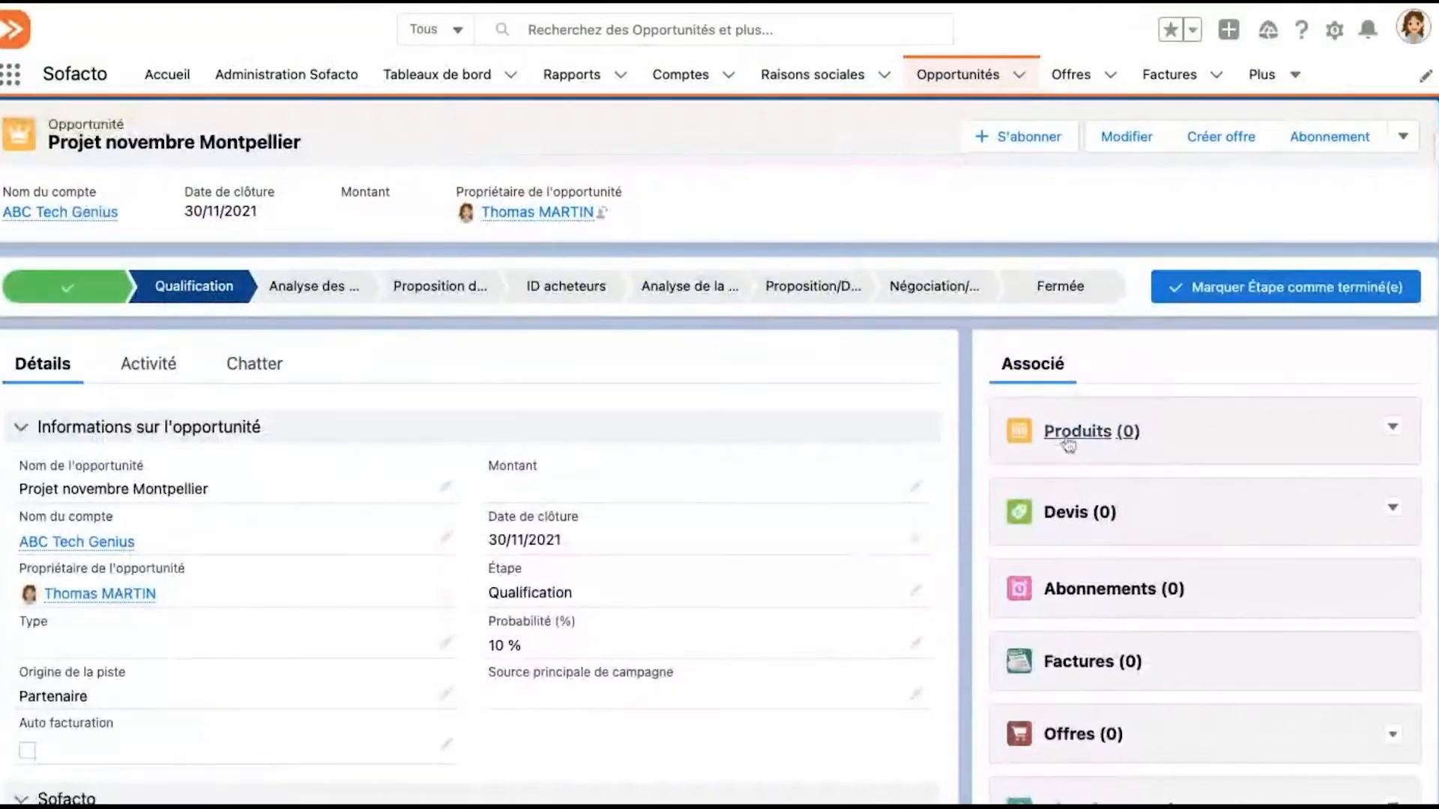
# Select Licence basique, Licence administrateur and Set-up du software as products to add to the opportunity
pyautogui.click(1392, 429)
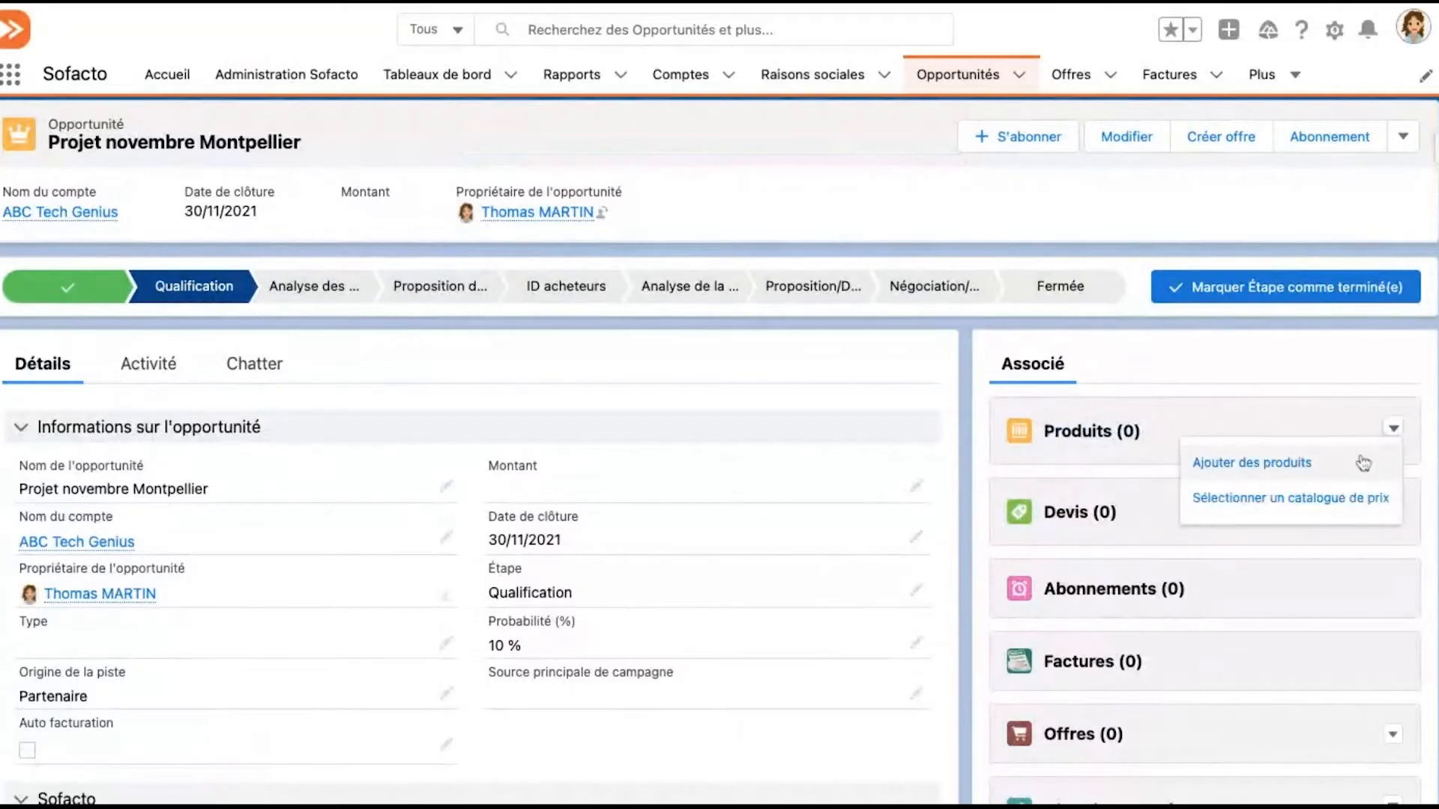
pyautogui.click(1363, 462)
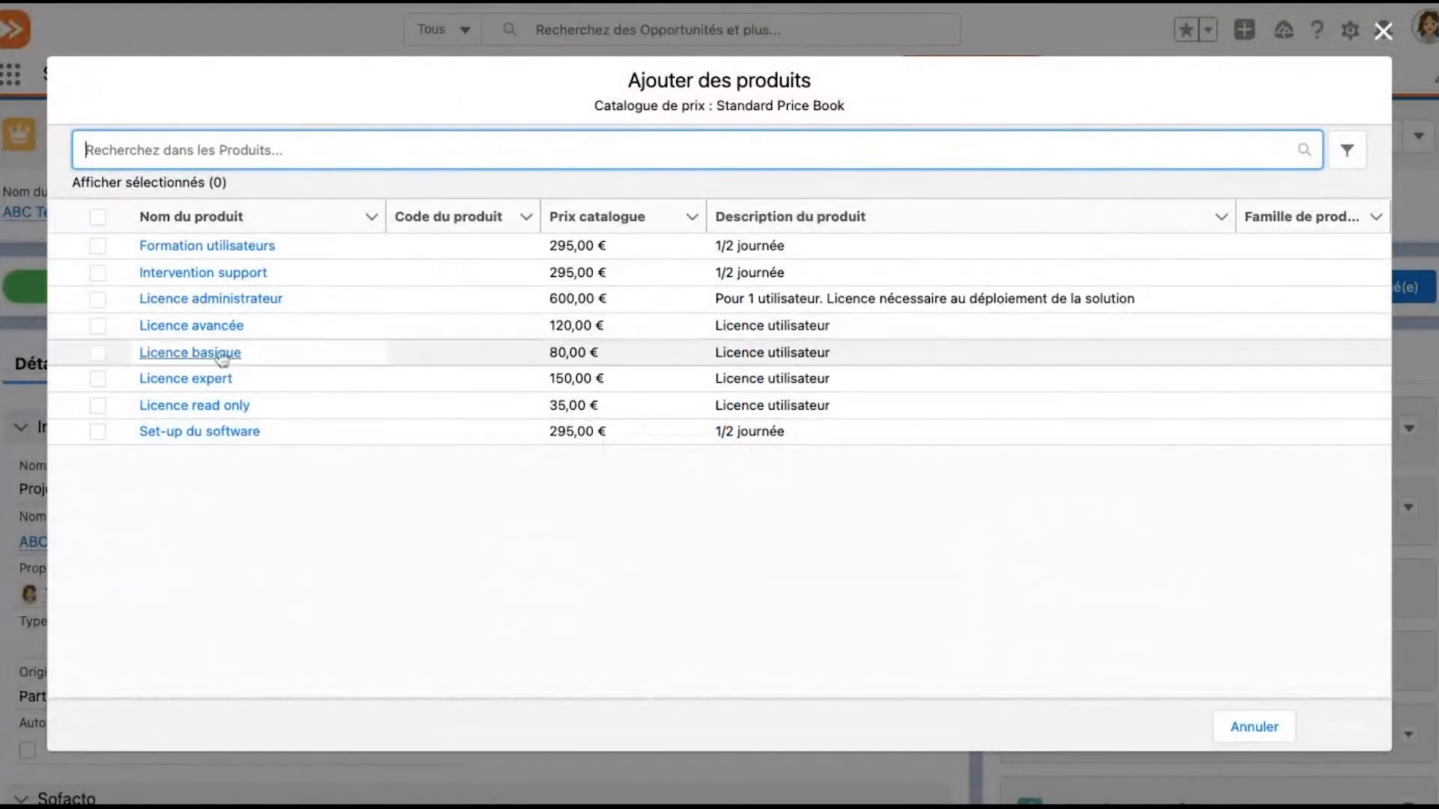
pyautogui.click(97, 354)
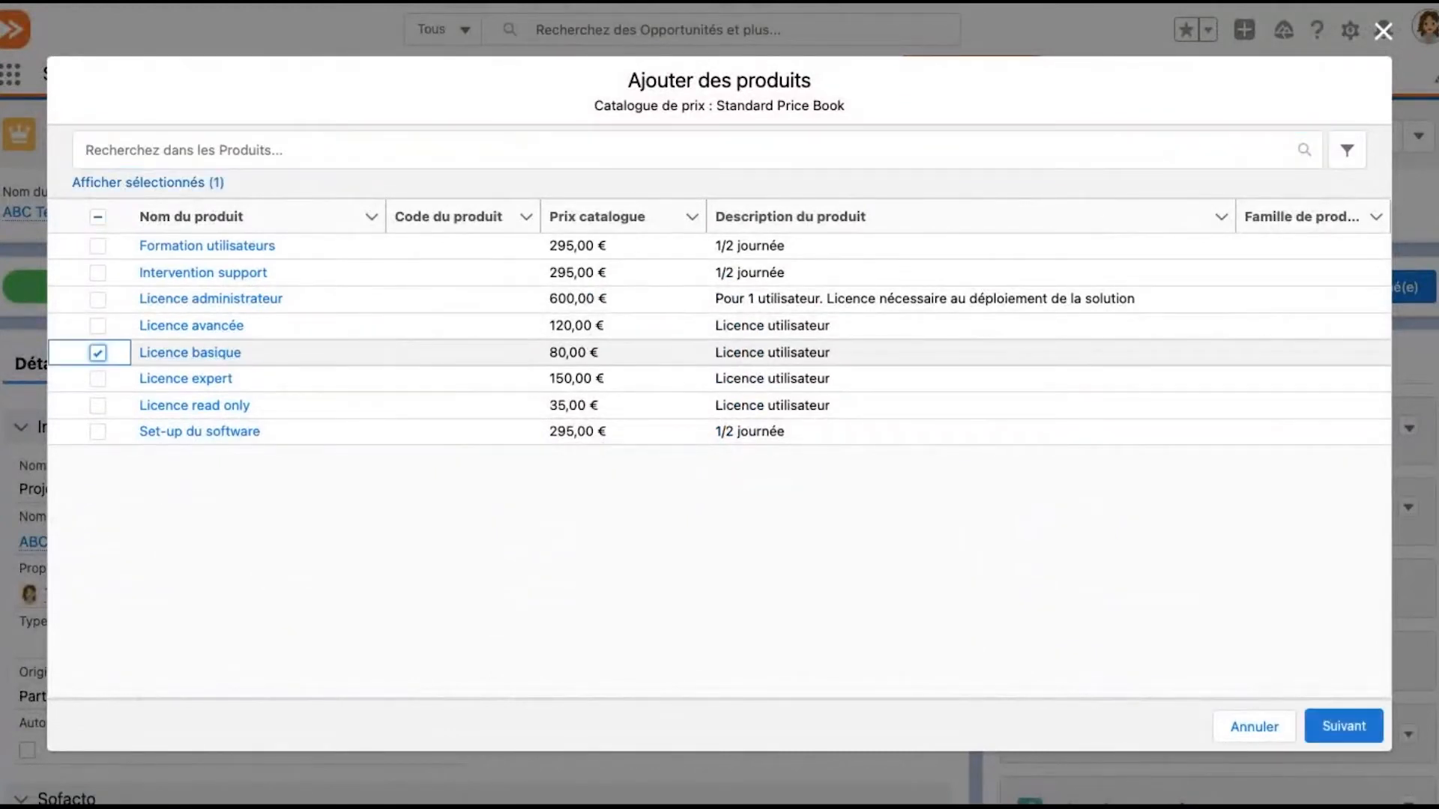
pyautogui.click(99, 300)
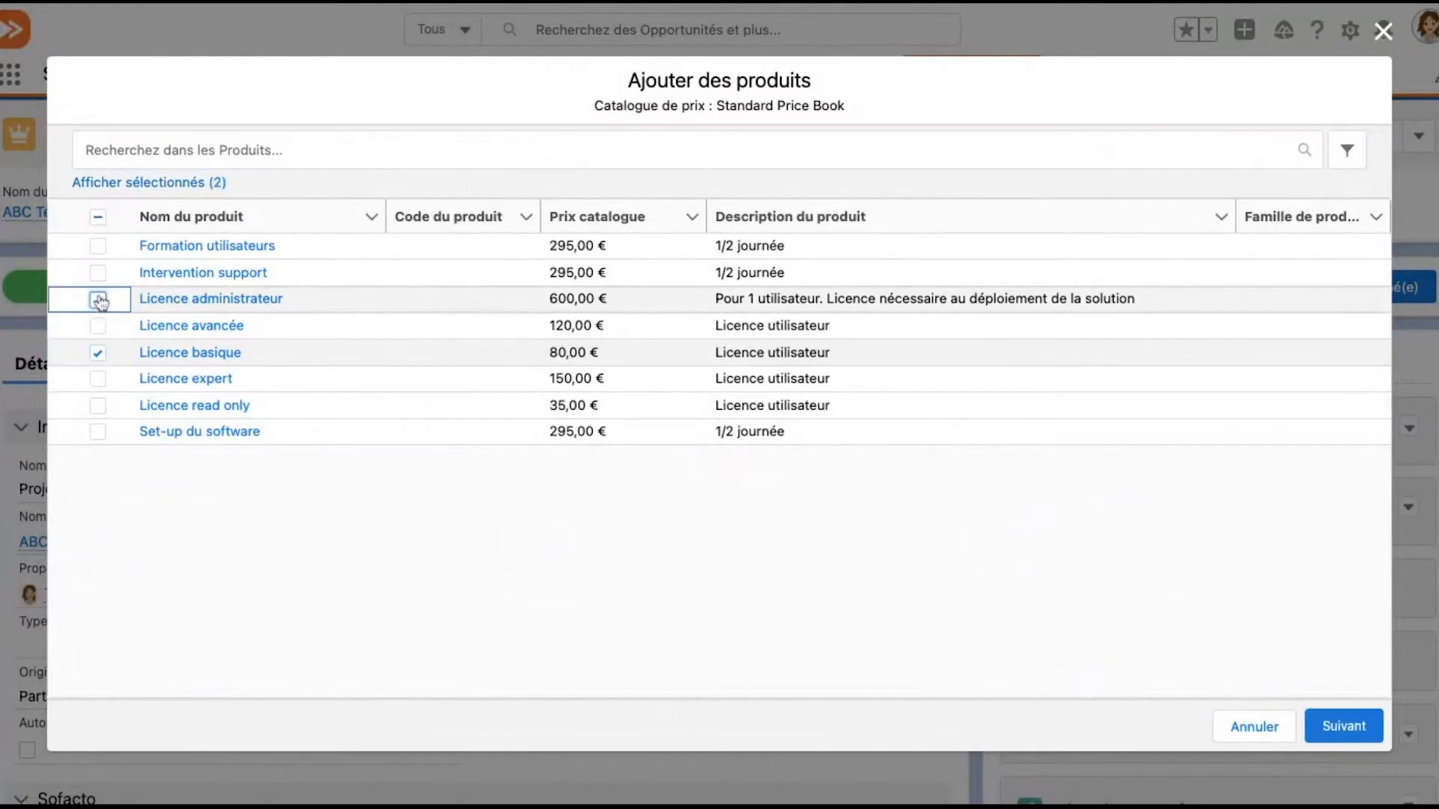
pyautogui.click(98, 432)
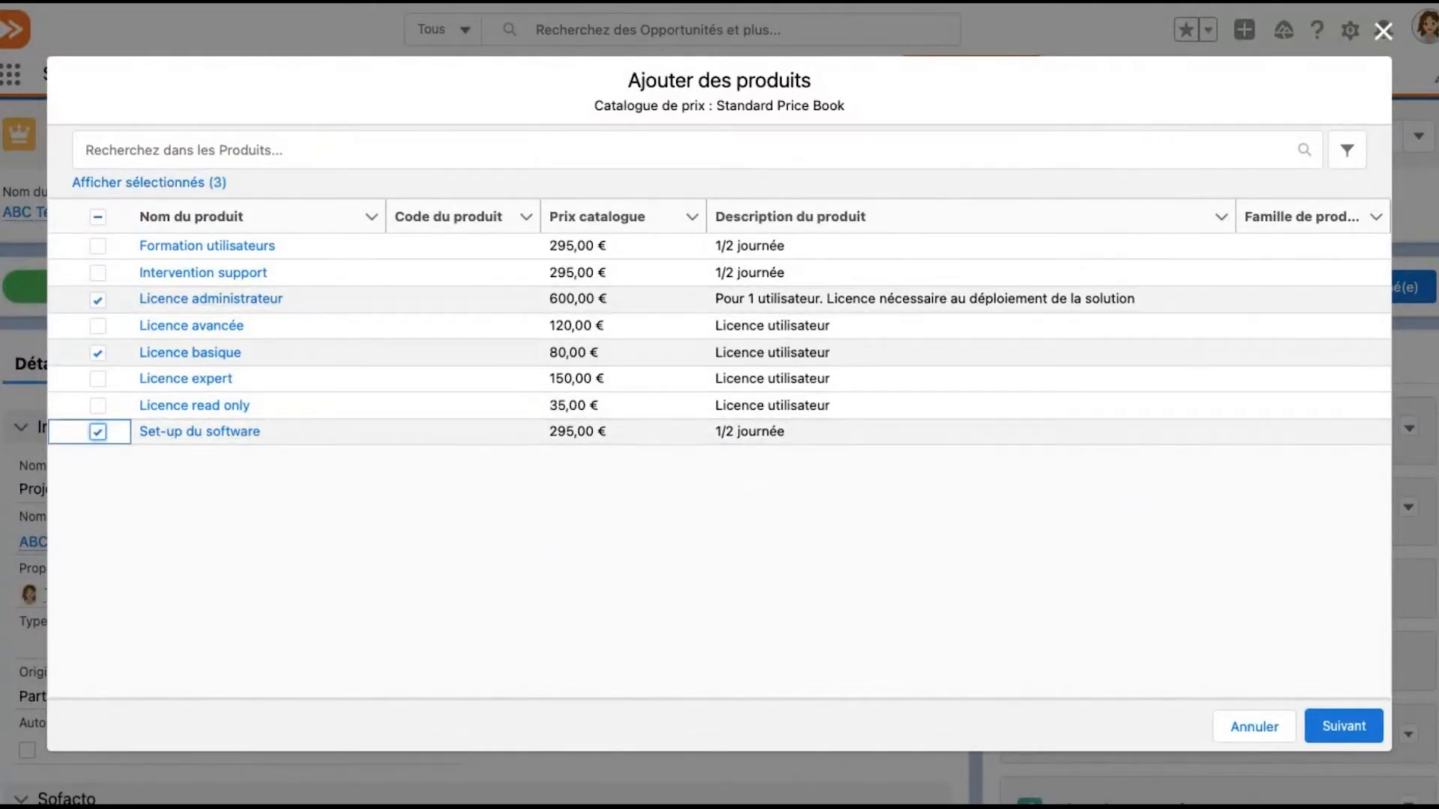
pyautogui.click(1360, 733)
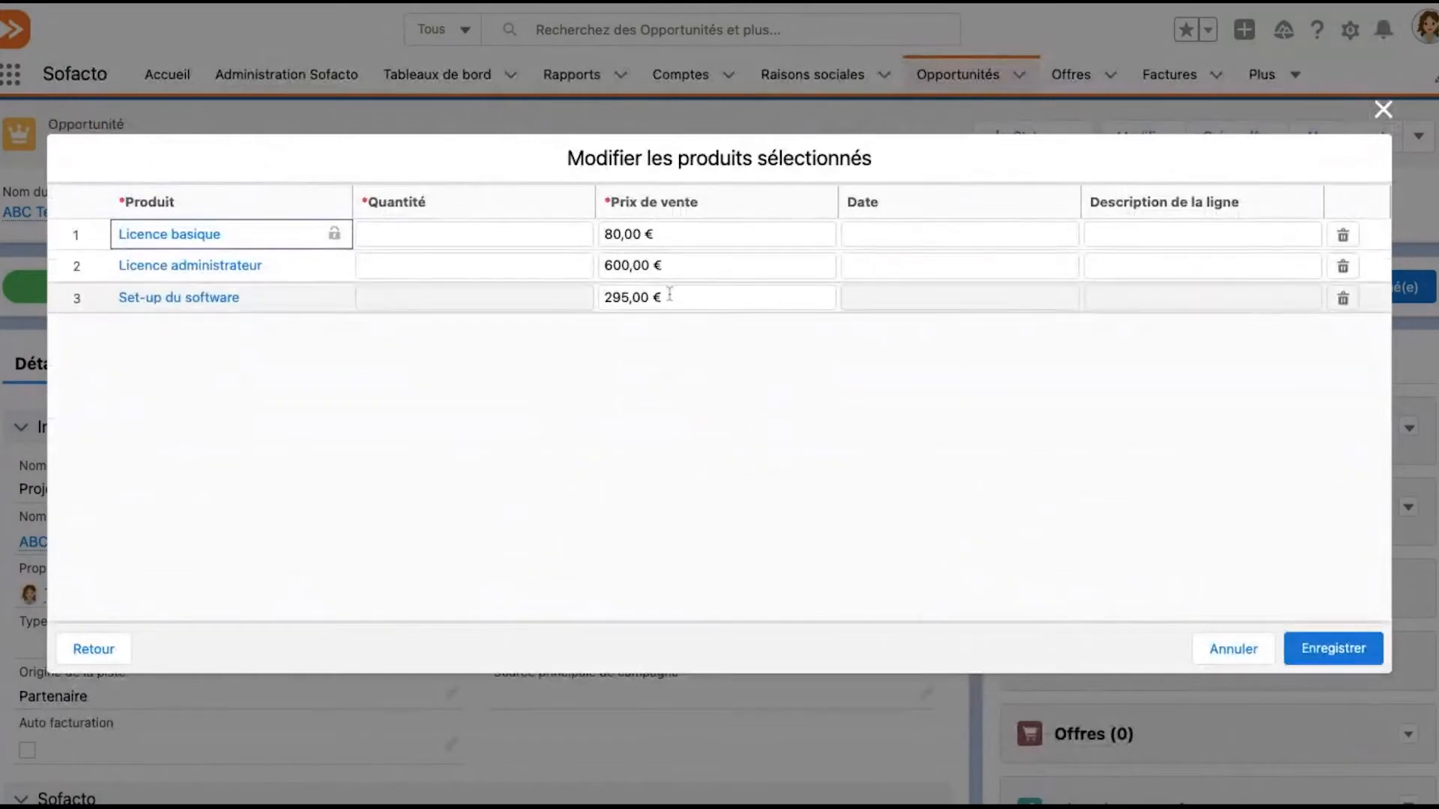
# Set the quantities to 10 for Licence basique, 1 for Licence administrateur and 1 for Set-up du software, and save the products
pyautogui.click(547, 229)
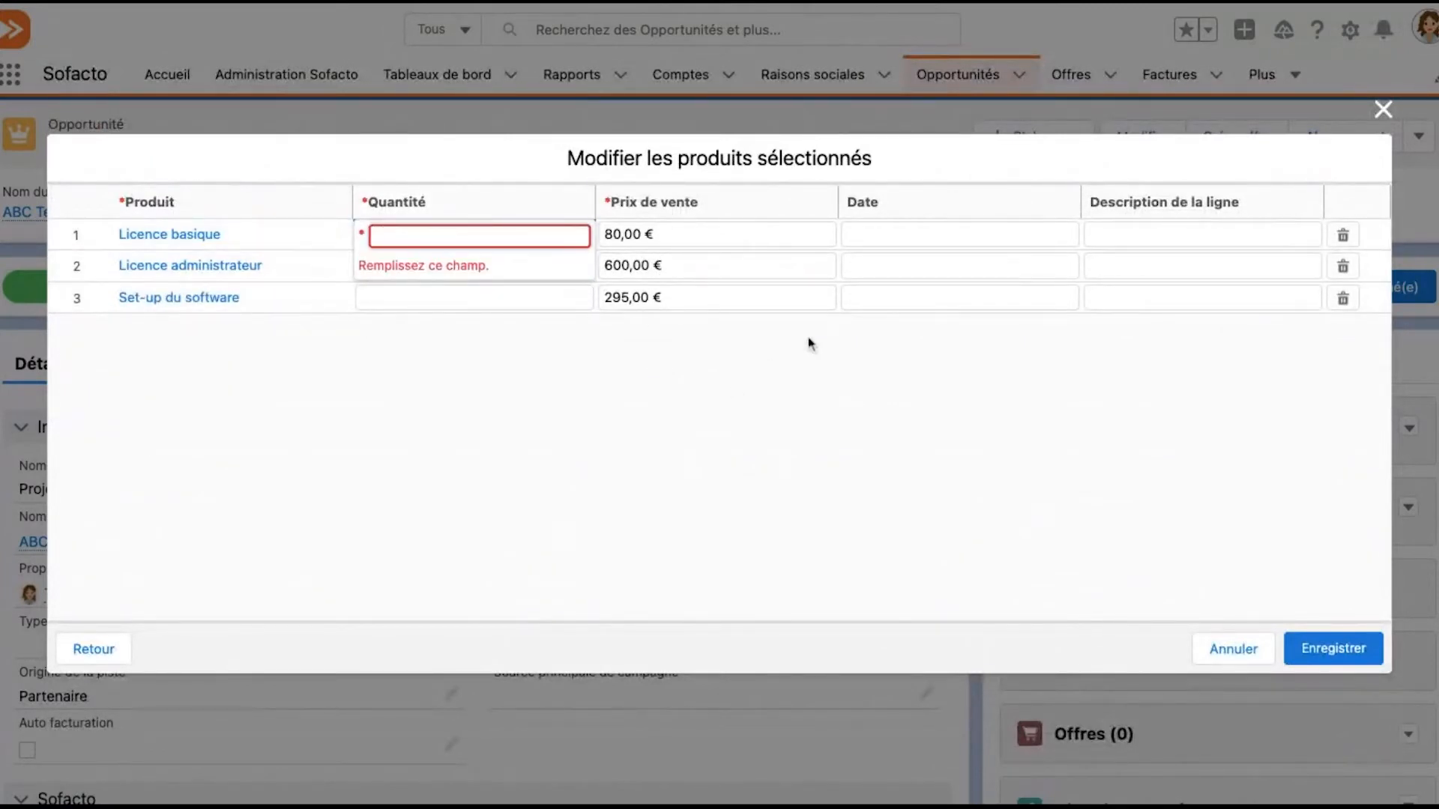
pyautogui.write('10')
pyautogui.press('Return')
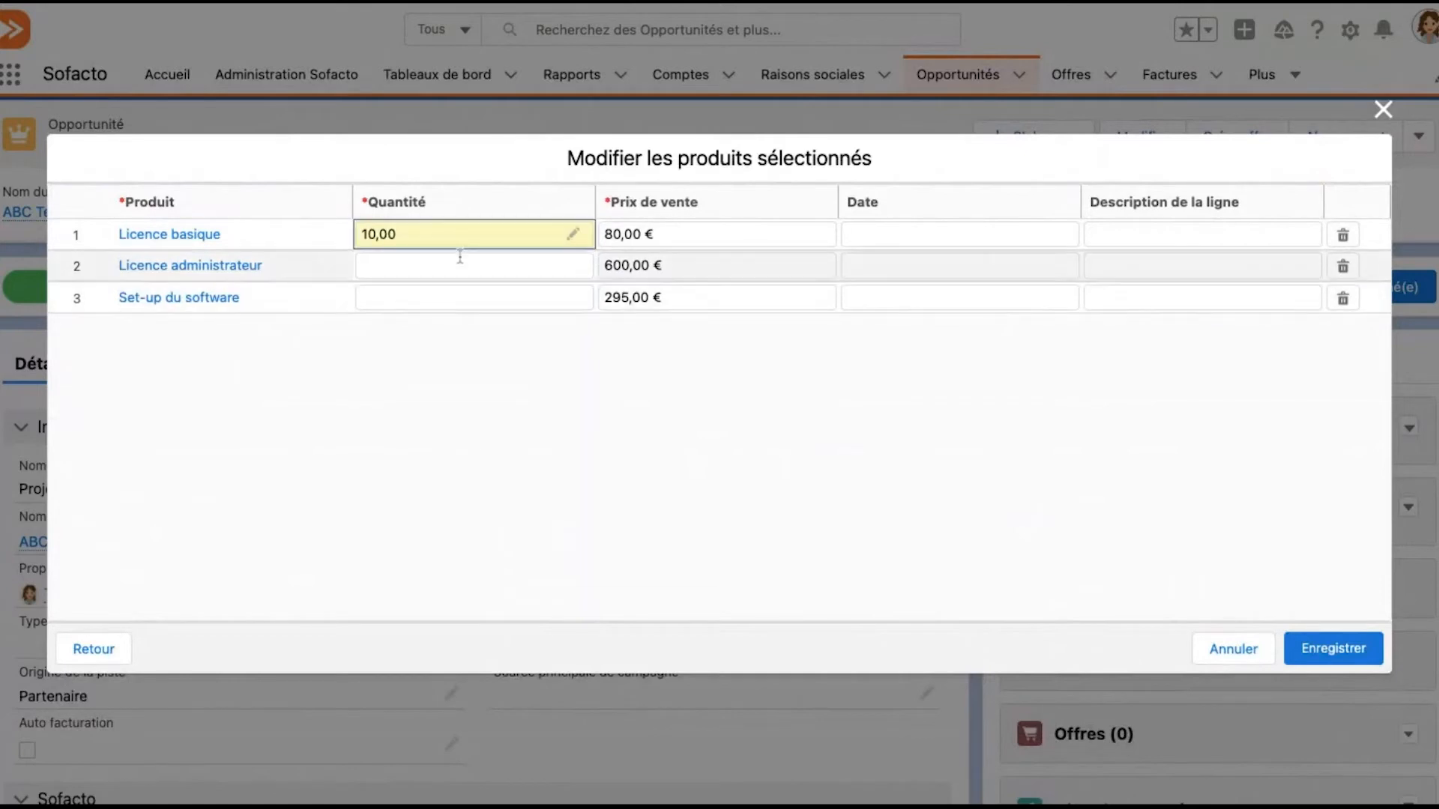
pyautogui.click(460, 257)
pyautogui.write('1')
pyautogui.press('Return')
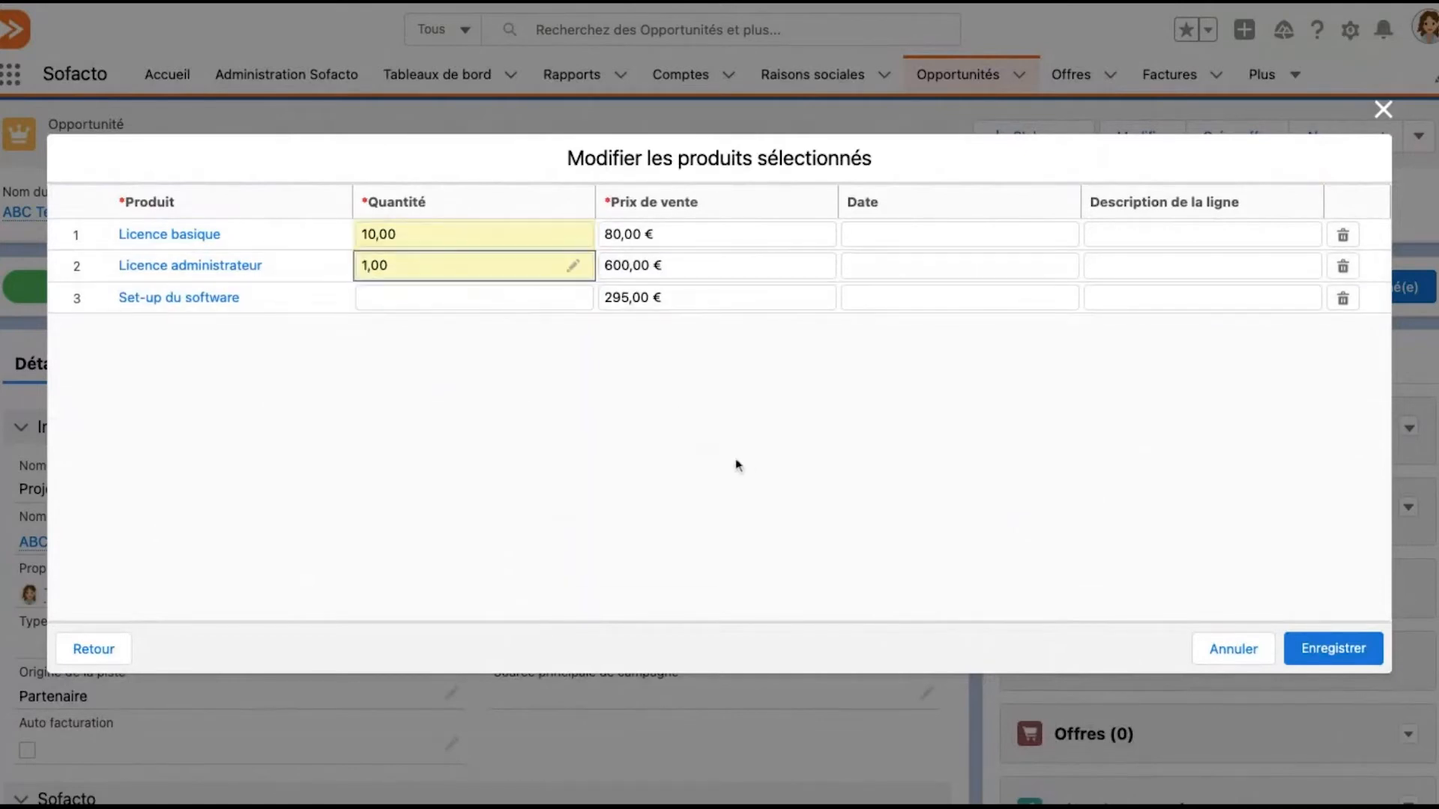
pyautogui.click(439, 298)
pyautogui.write('1')
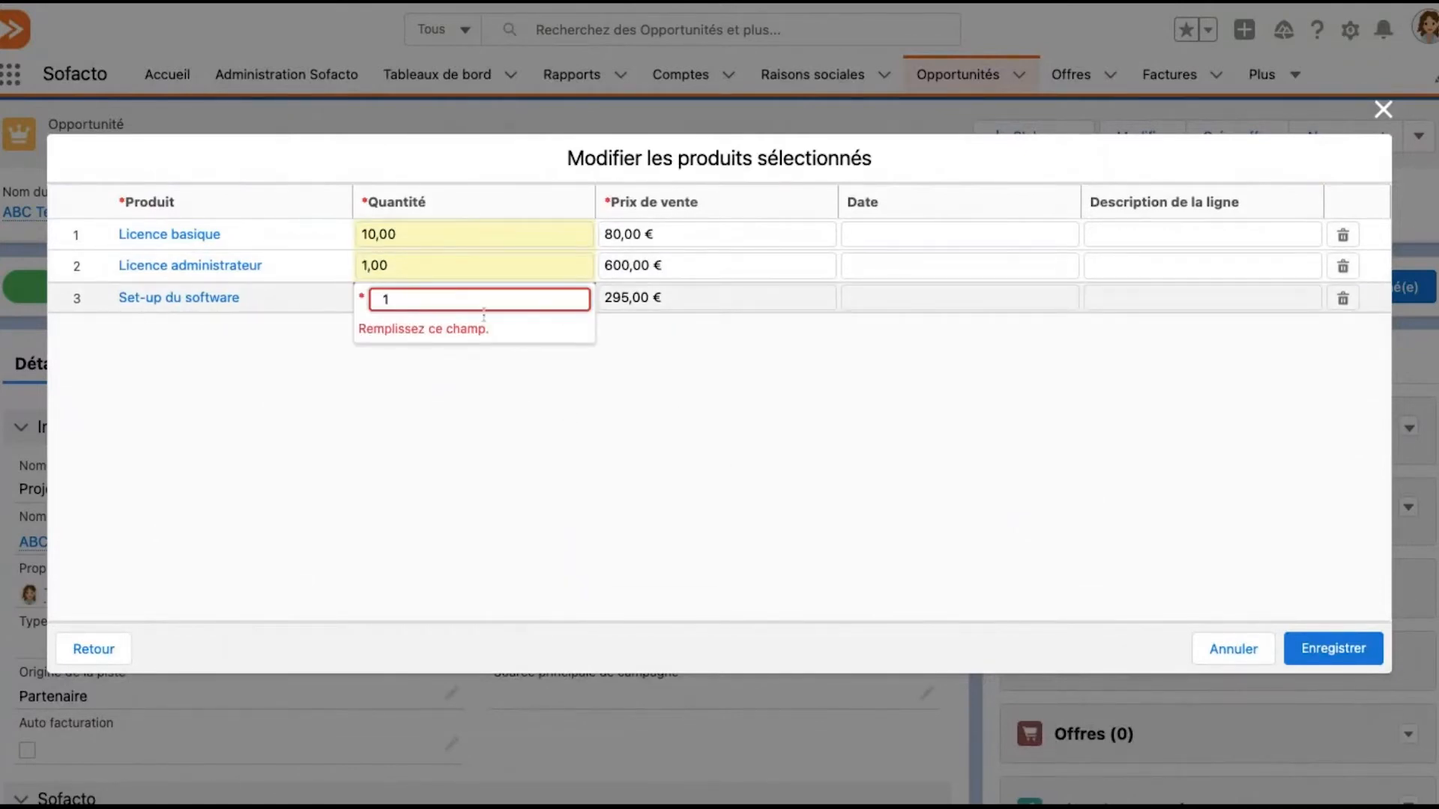
pyautogui.press('Return')
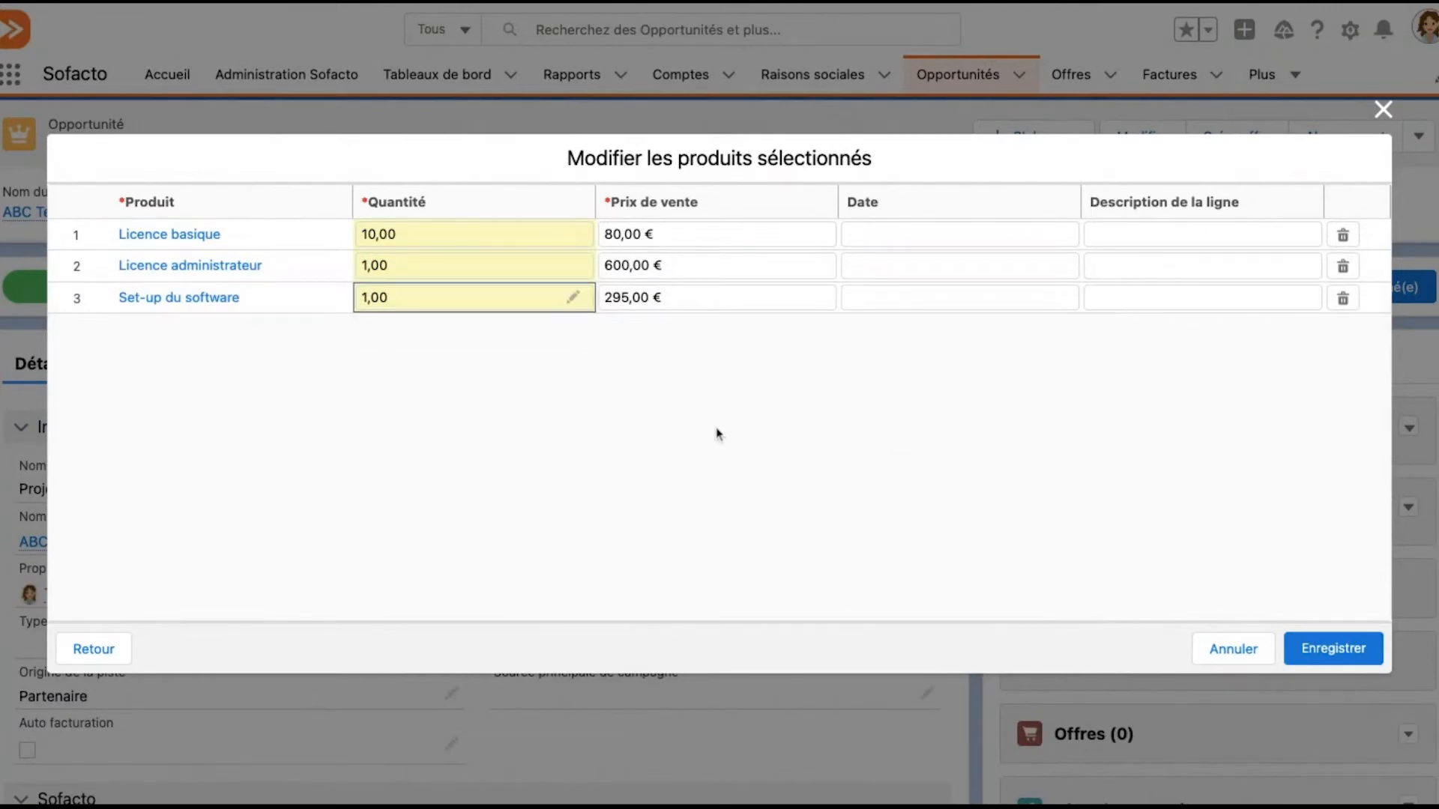
pyautogui.click(1335, 649)
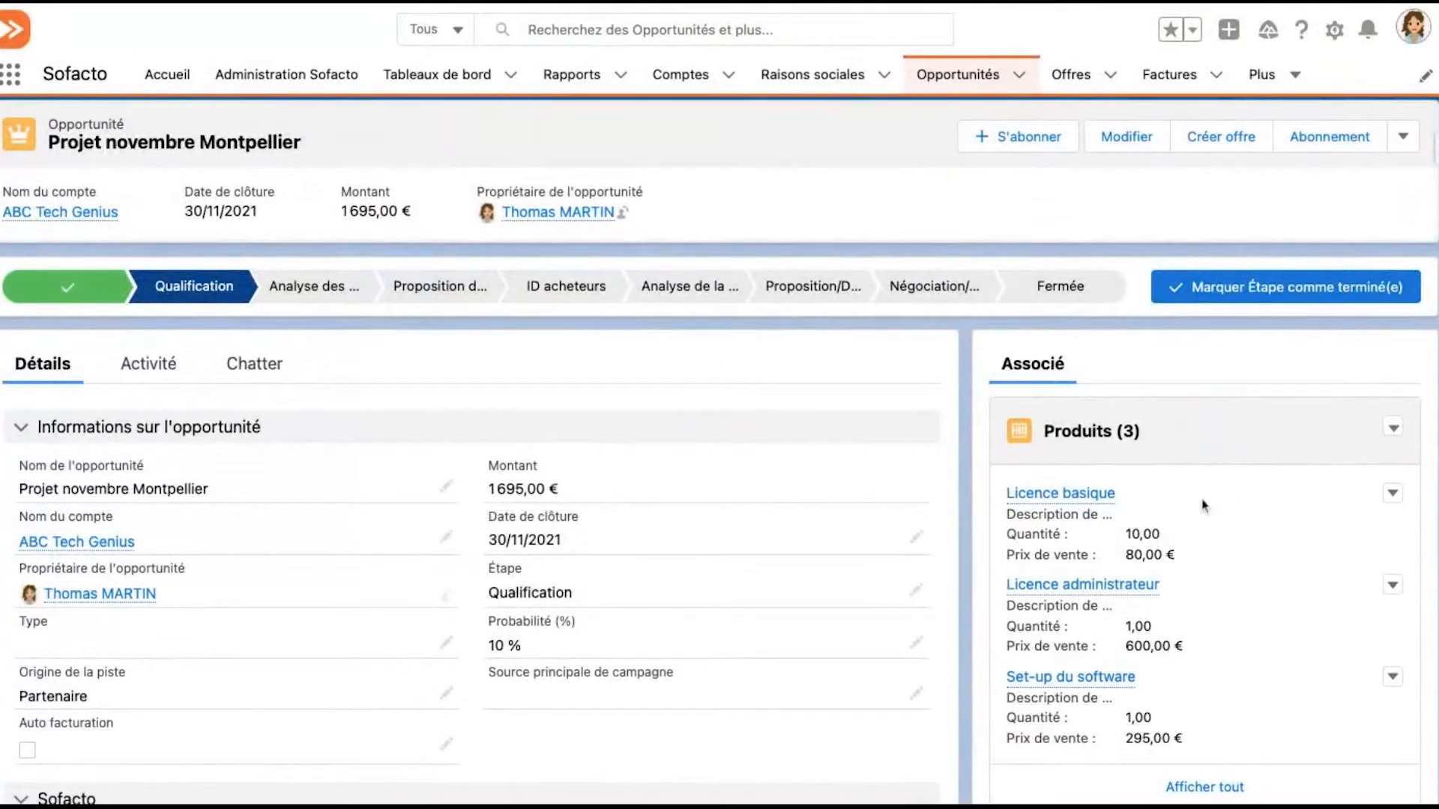
# Close the opportunity with the stage Close gagnée and save it
pyautogui.scroll(-1, 1206, 504)
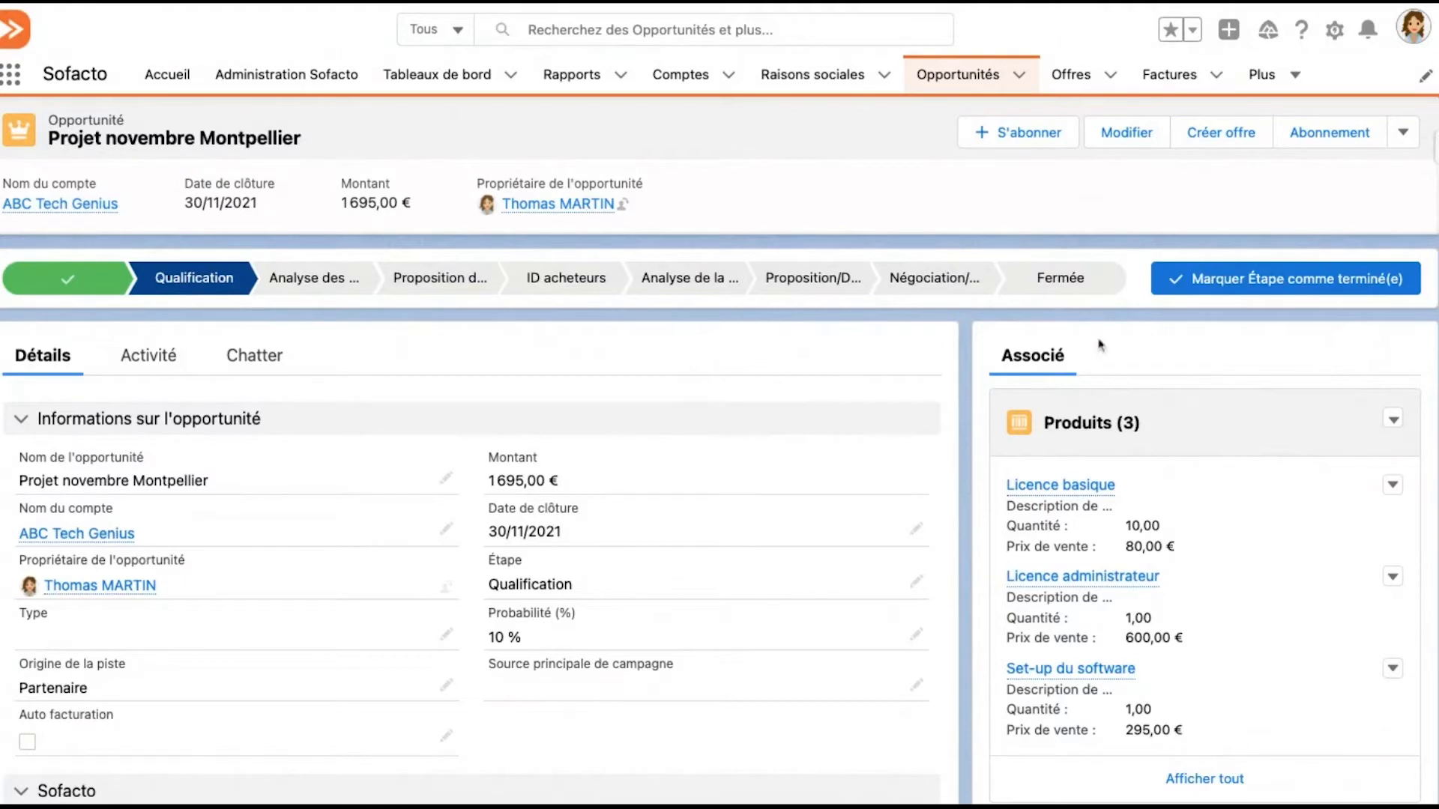
pyautogui.click(1087, 292)
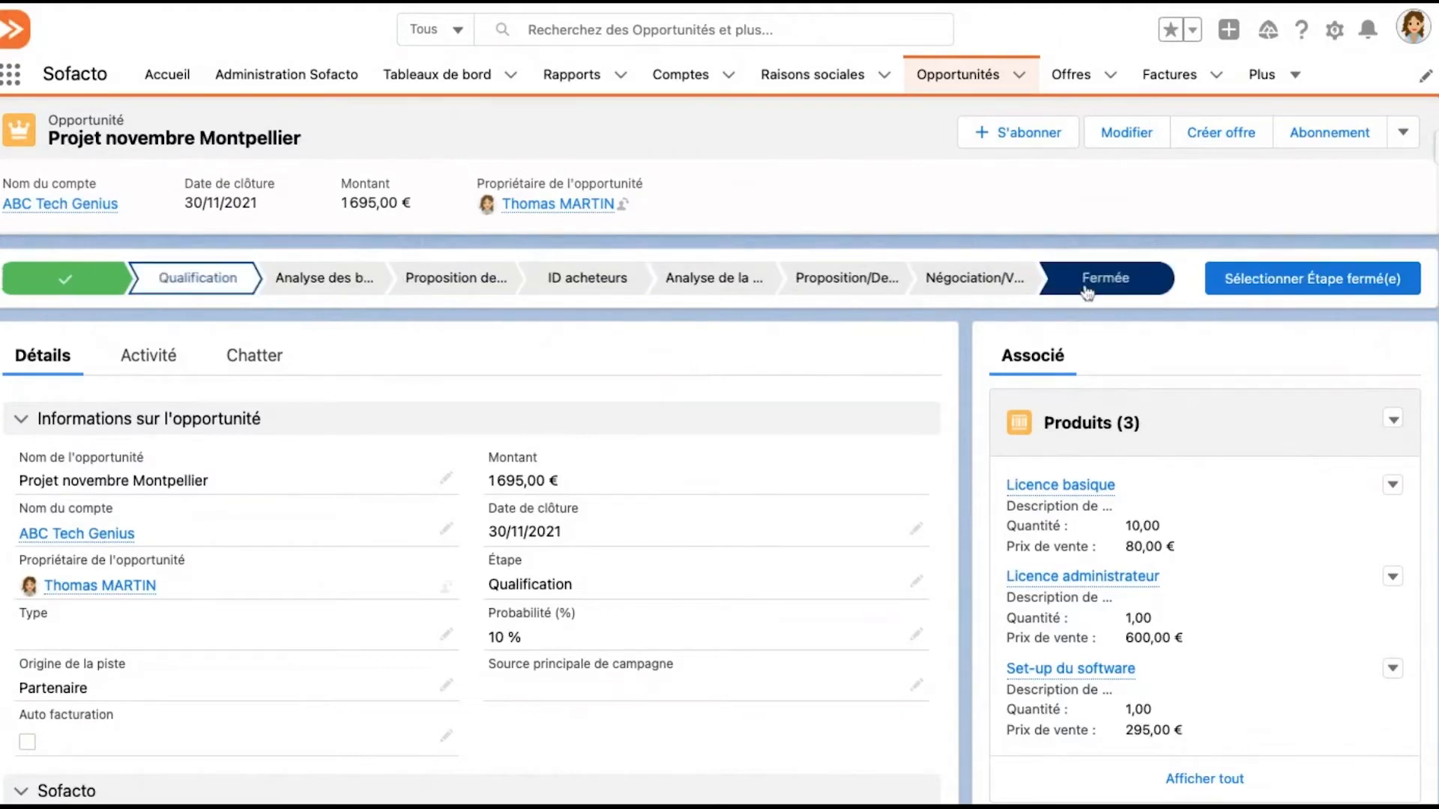
pyautogui.click(1244, 279)
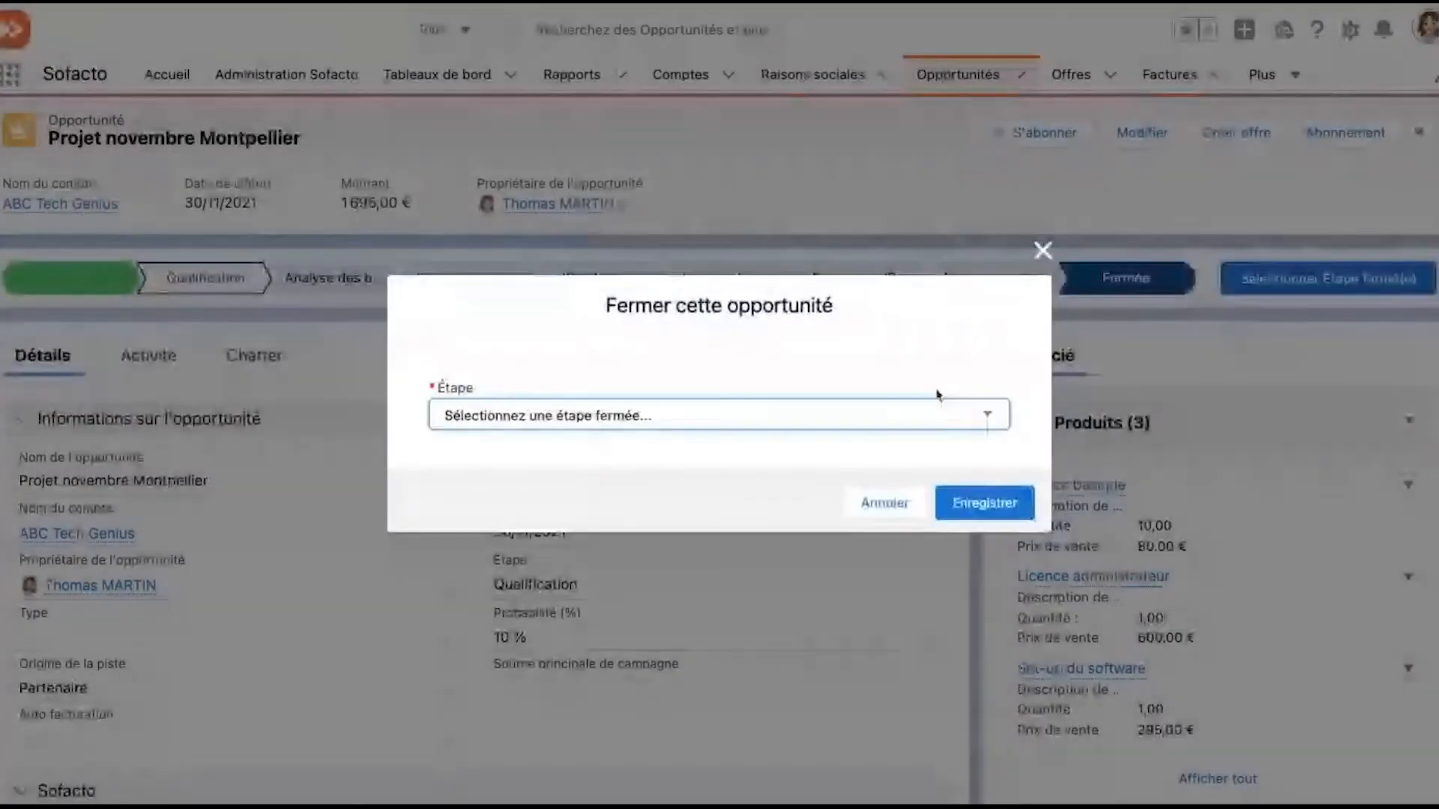
pyautogui.click(936, 415)
pyautogui.click(937, 436)
pyautogui.click(974, 505)
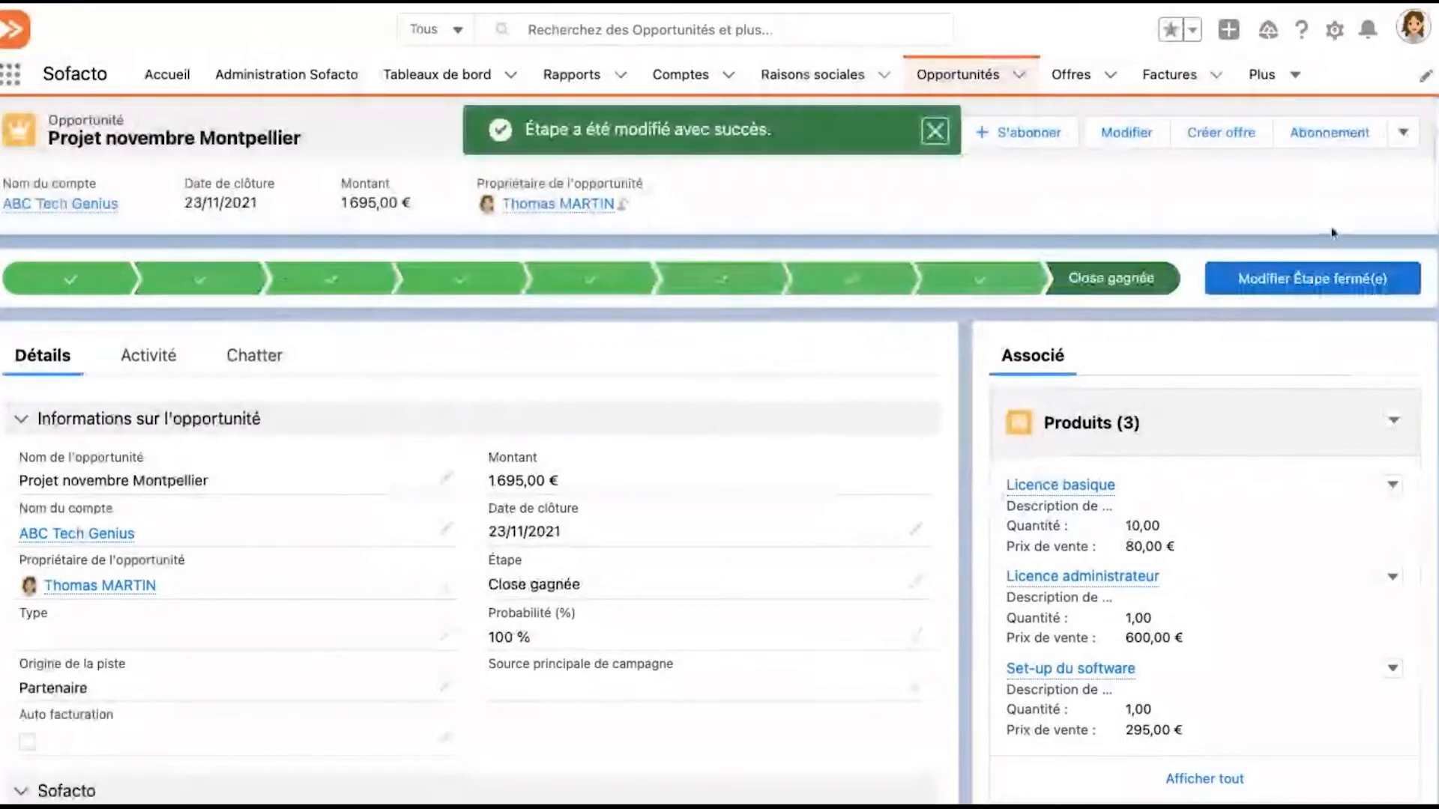
# Start a subscription from the opportunity, with its start date and billing period start both set to 23/11/2021
pyautogui.click(1330, 132)
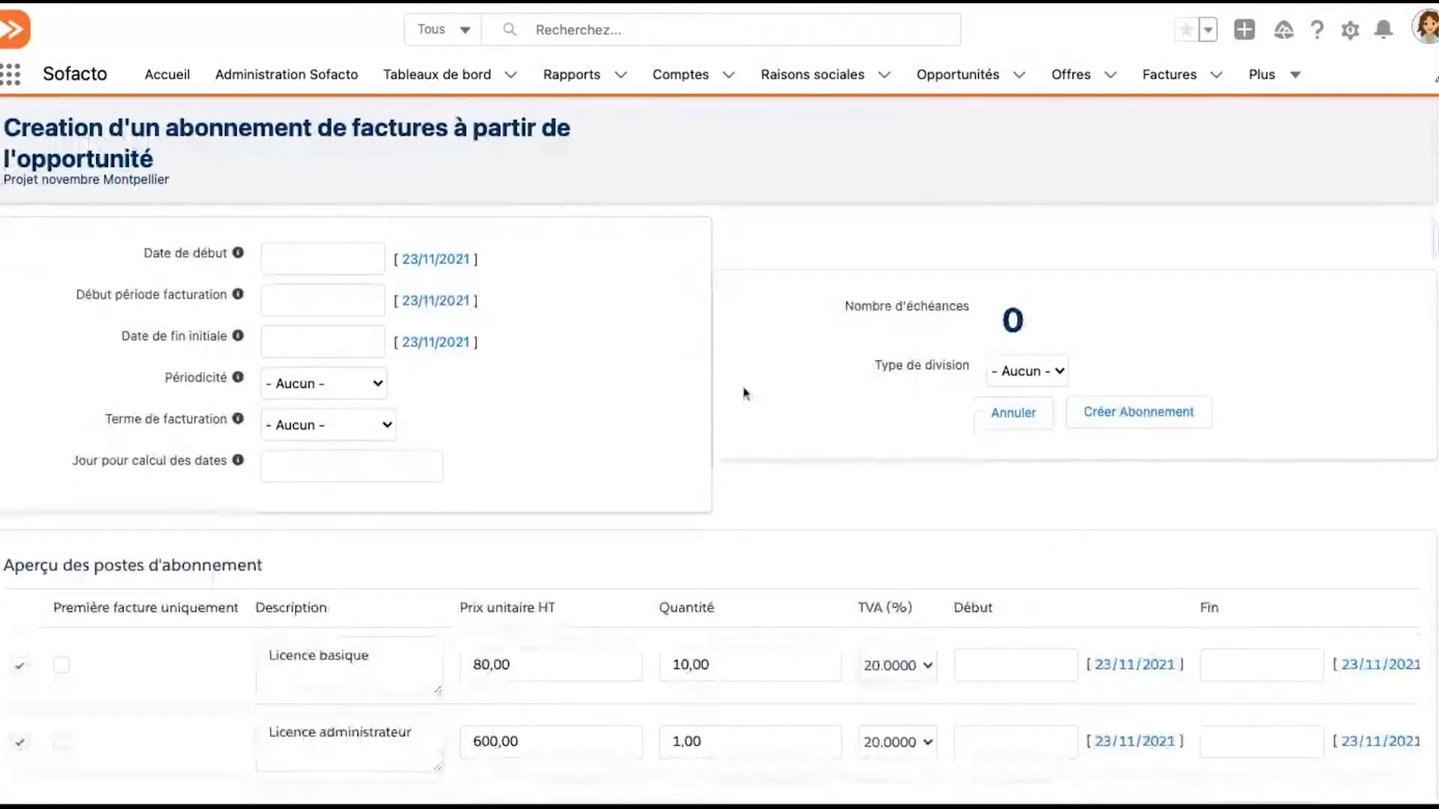
pyautogui.scroll(-1, 748, 397)
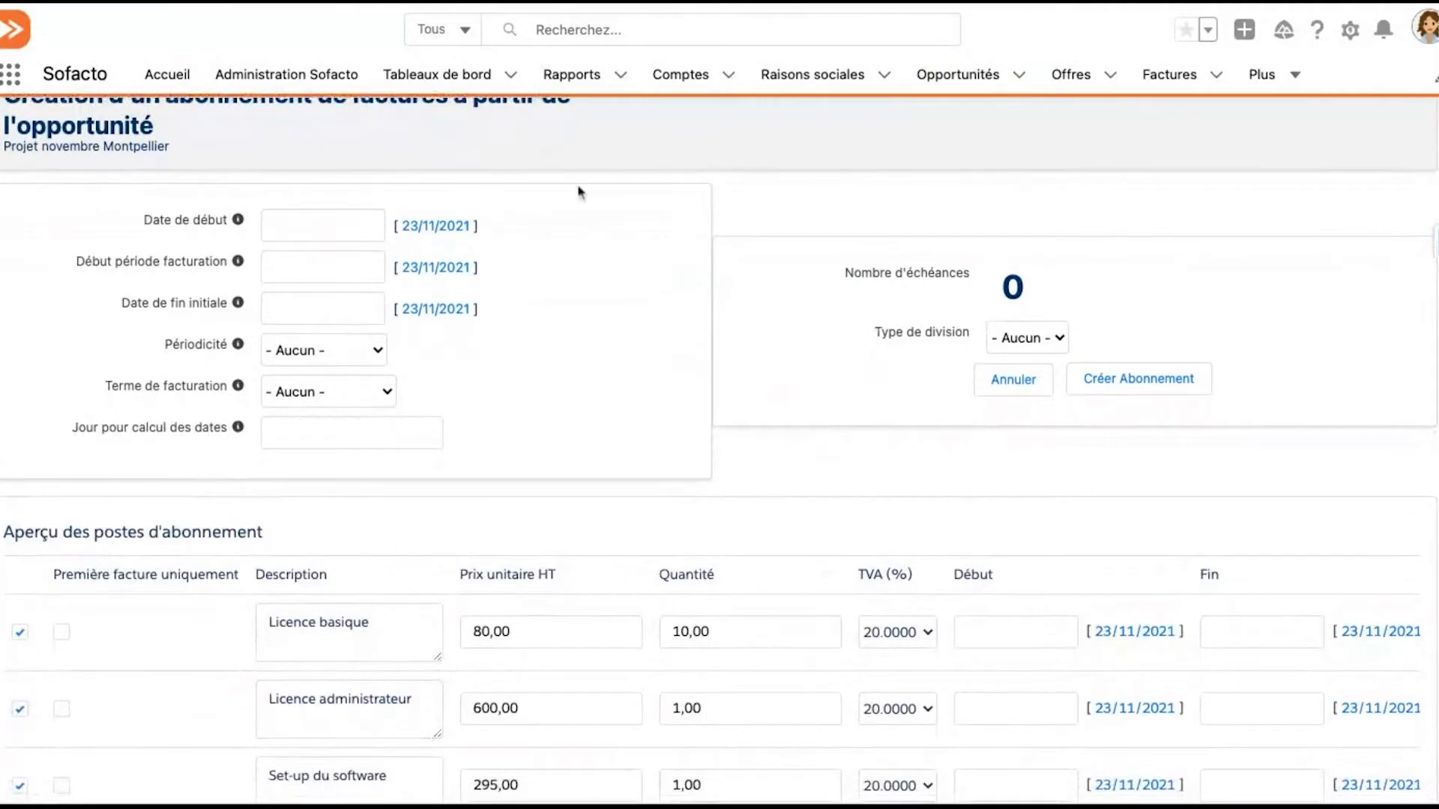
pyautogui.click(455, 227)
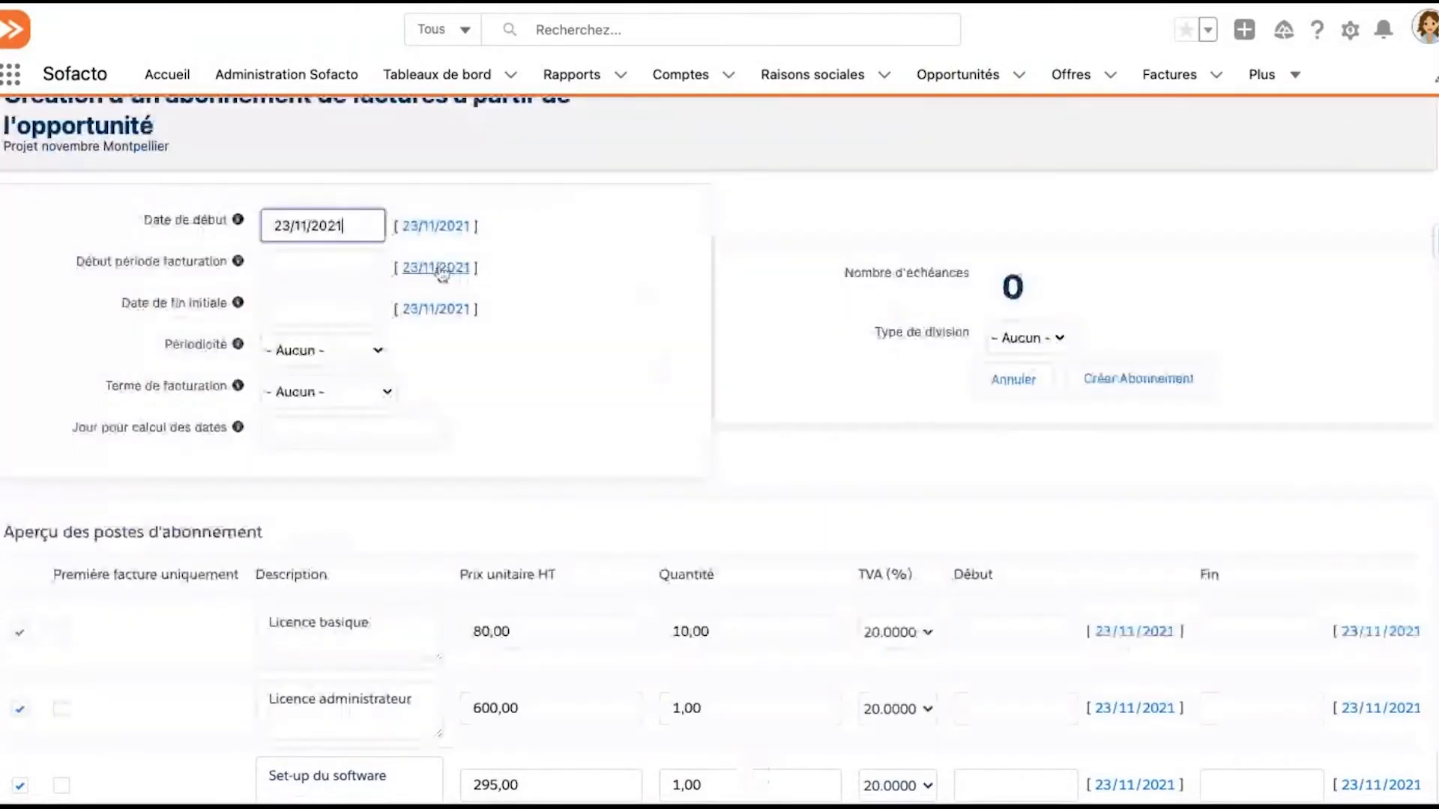
pyautogui.click(442, 268)
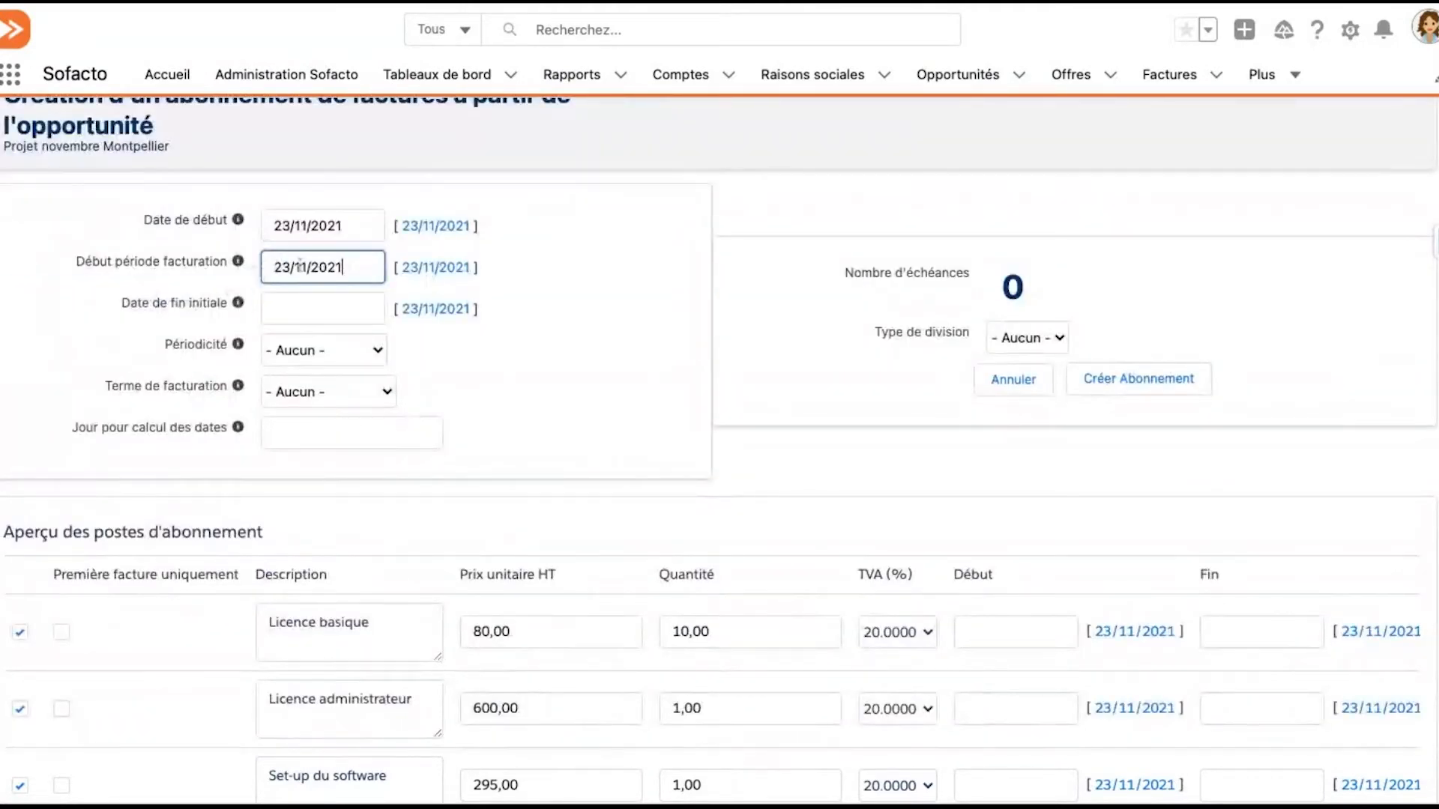
pyautogui.click(311, 268)
pyautogui.click(242, 306)
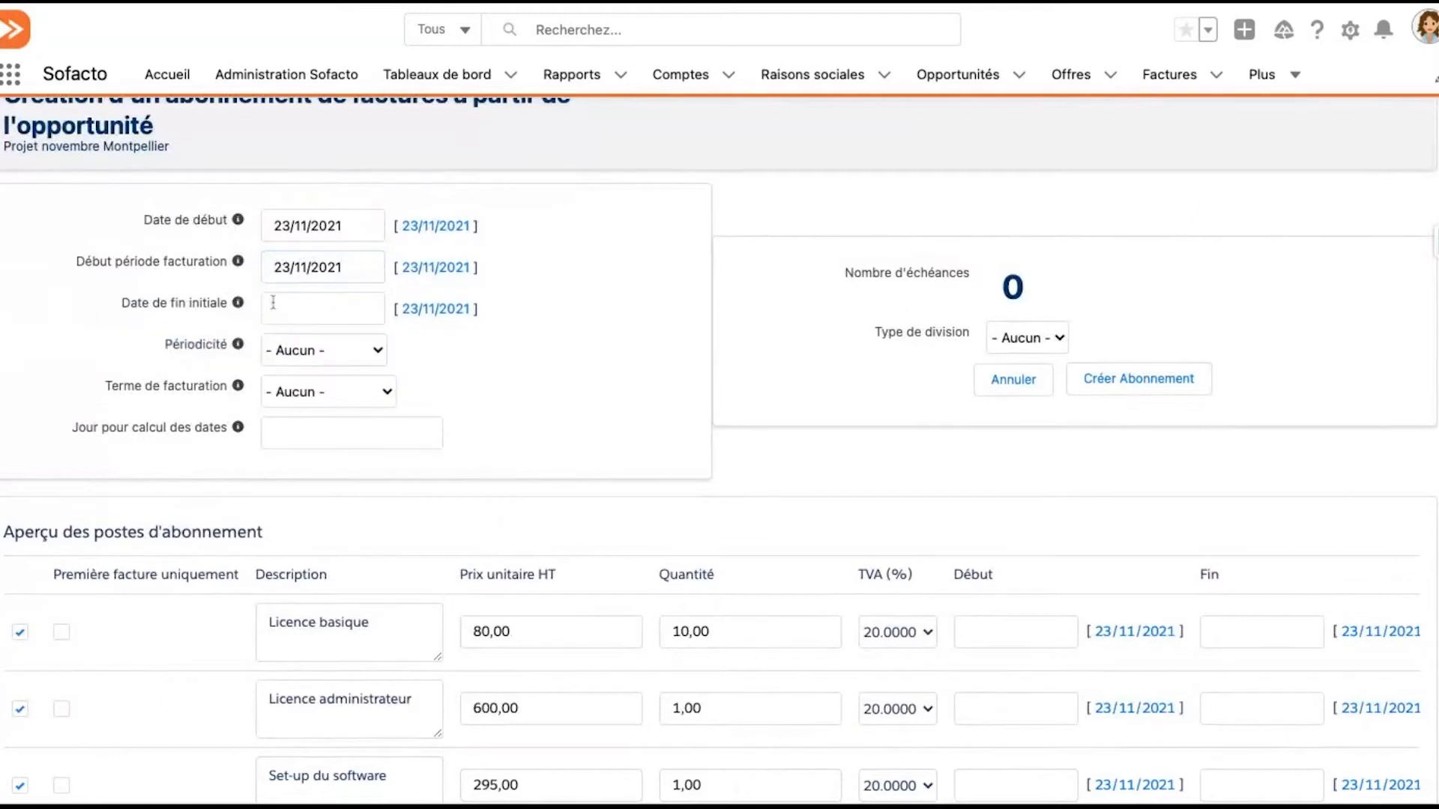
# Set the subscription's initial end date (Date de fin initiale) to 22/11/2022
pyautogui.click(273, 302)
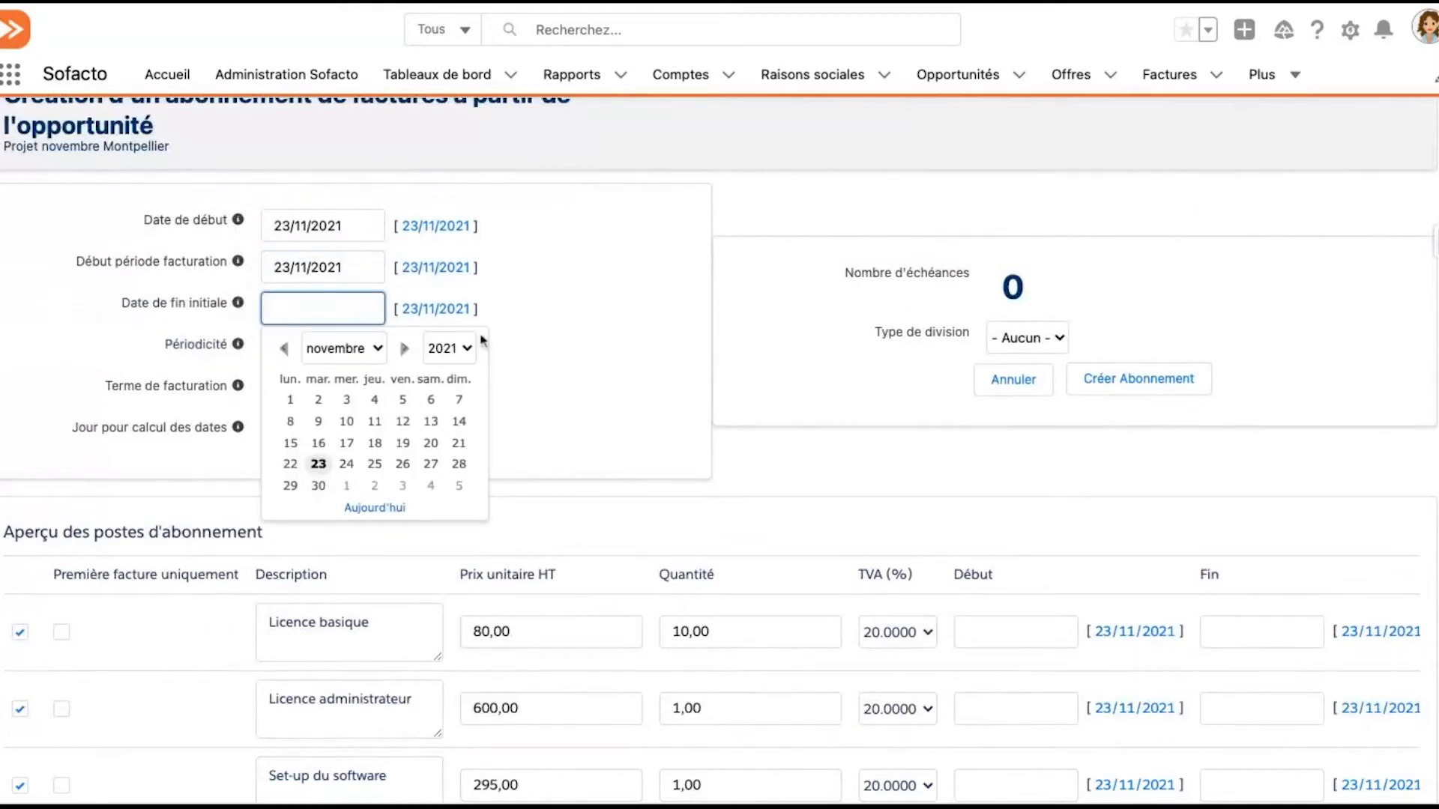
pyautogui.write('22/11/2021')
pyautogui.press('BackSpace')
pyautogui.write('2')
pyautogui.click(575, 307)
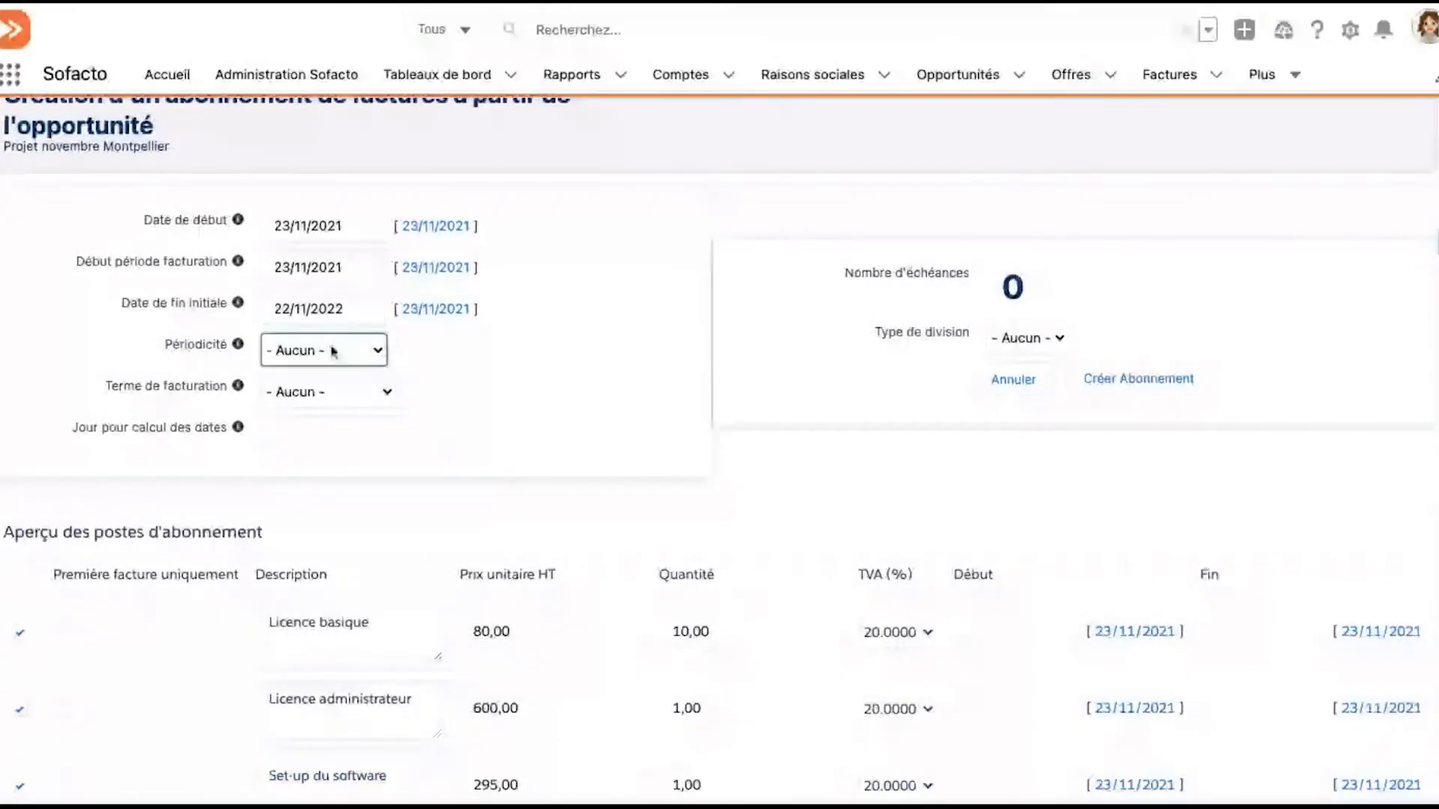
# Set the subscription's Périodicité to Trimestrielle and its Terme de facturation to A échoir
pyautogui.click(354, 372)
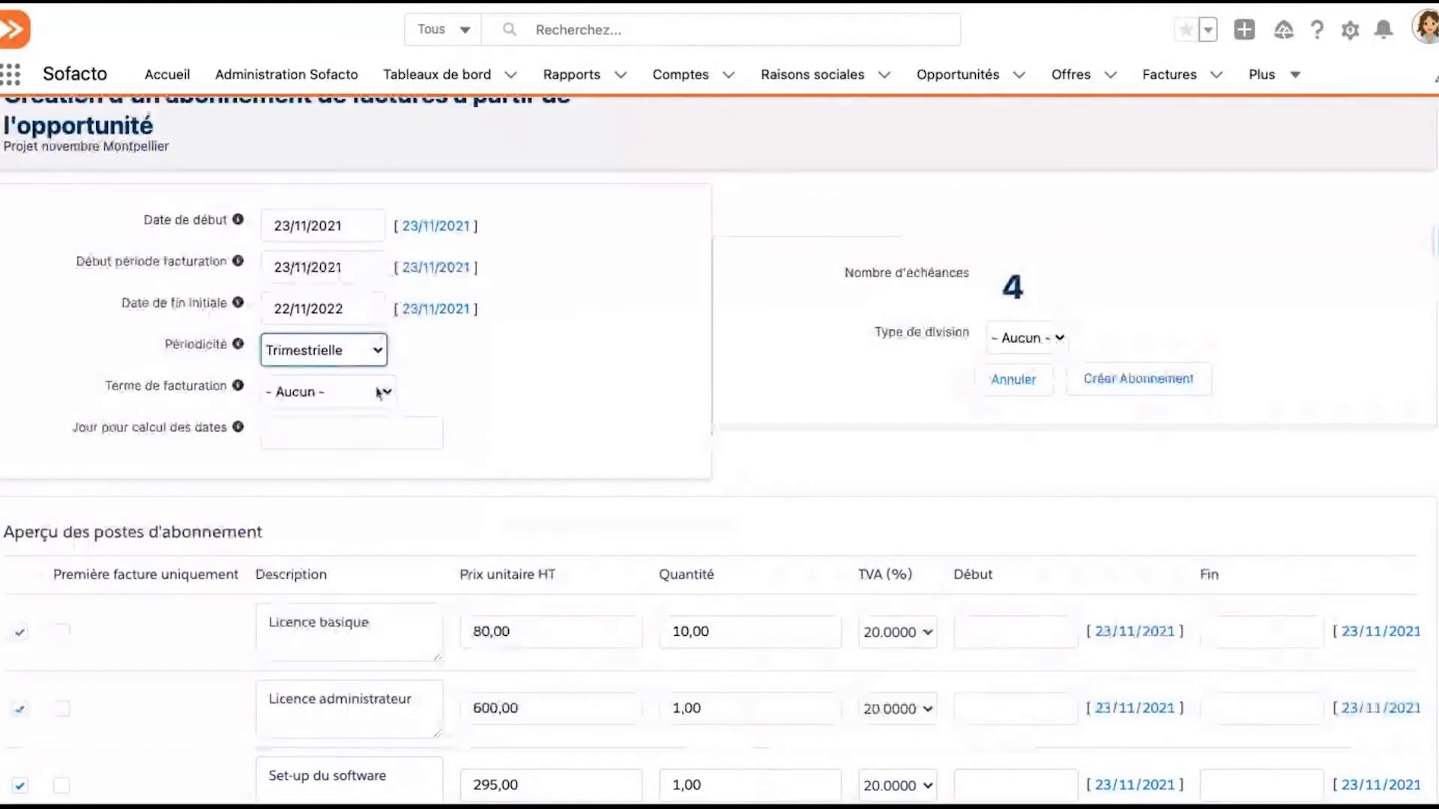
pyautogui.click(383, 393)
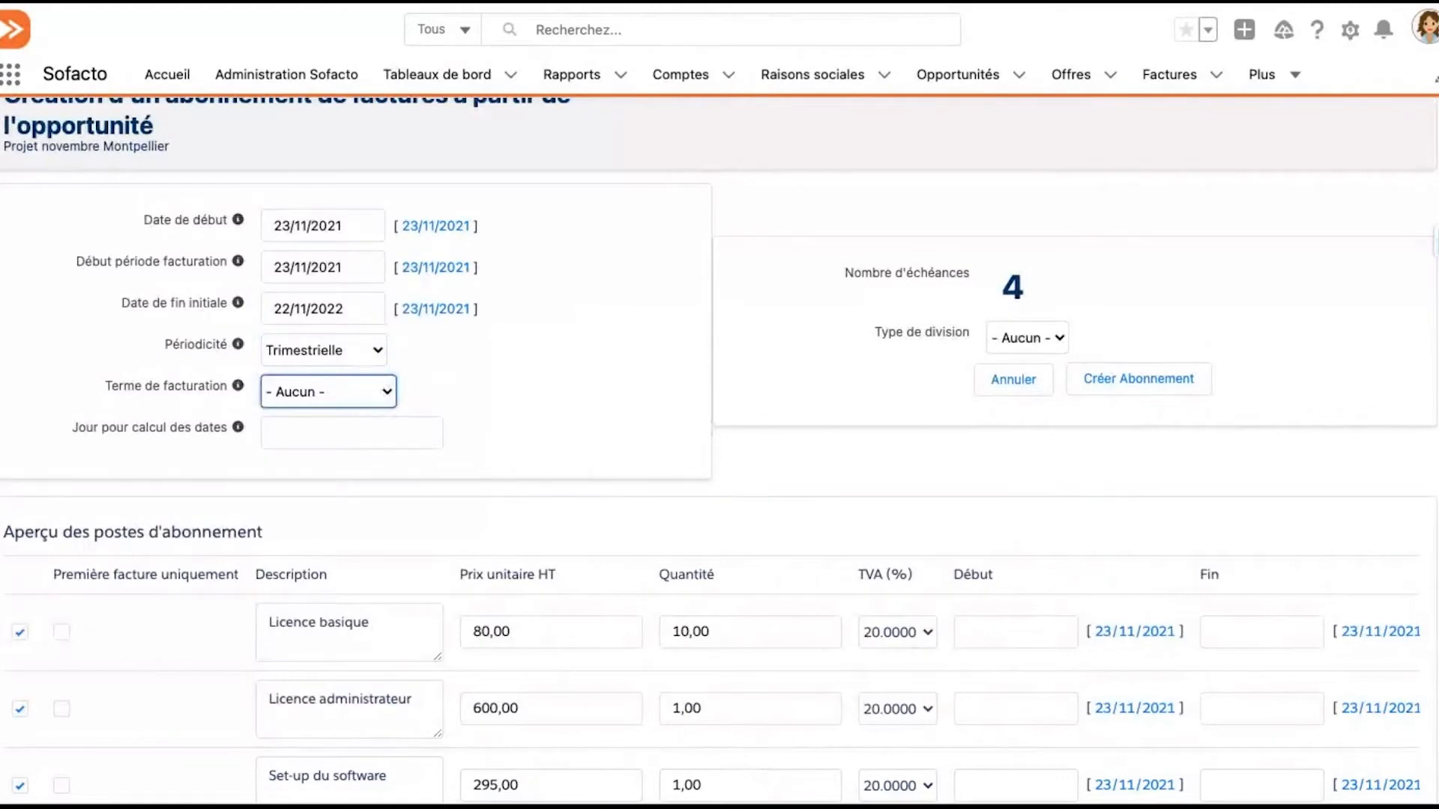
pyautogui.click(347, 443)
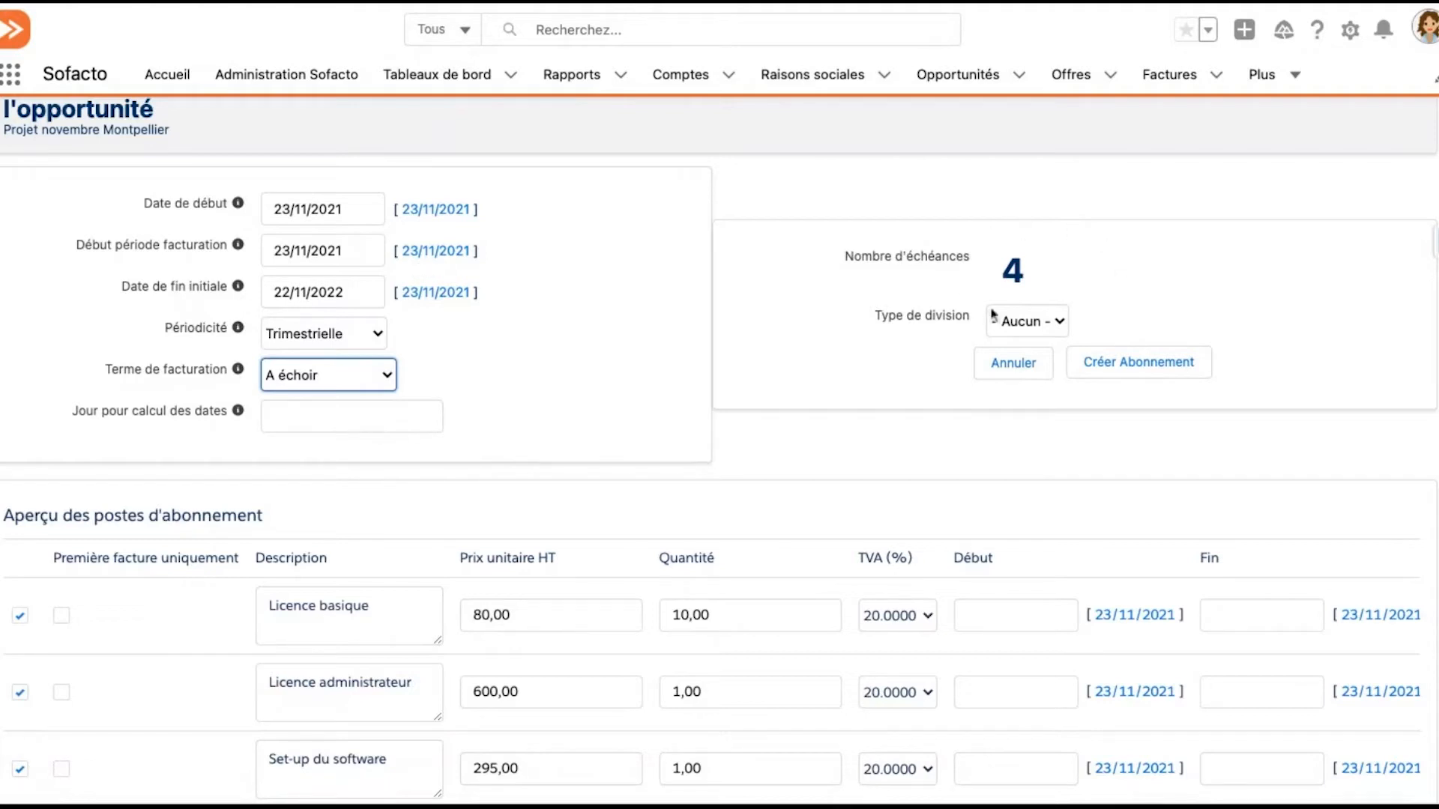
# Restrict the Set-up du software line to the first invoice only and create the subscription
pyautogui.scroll(-2, 802, 404)
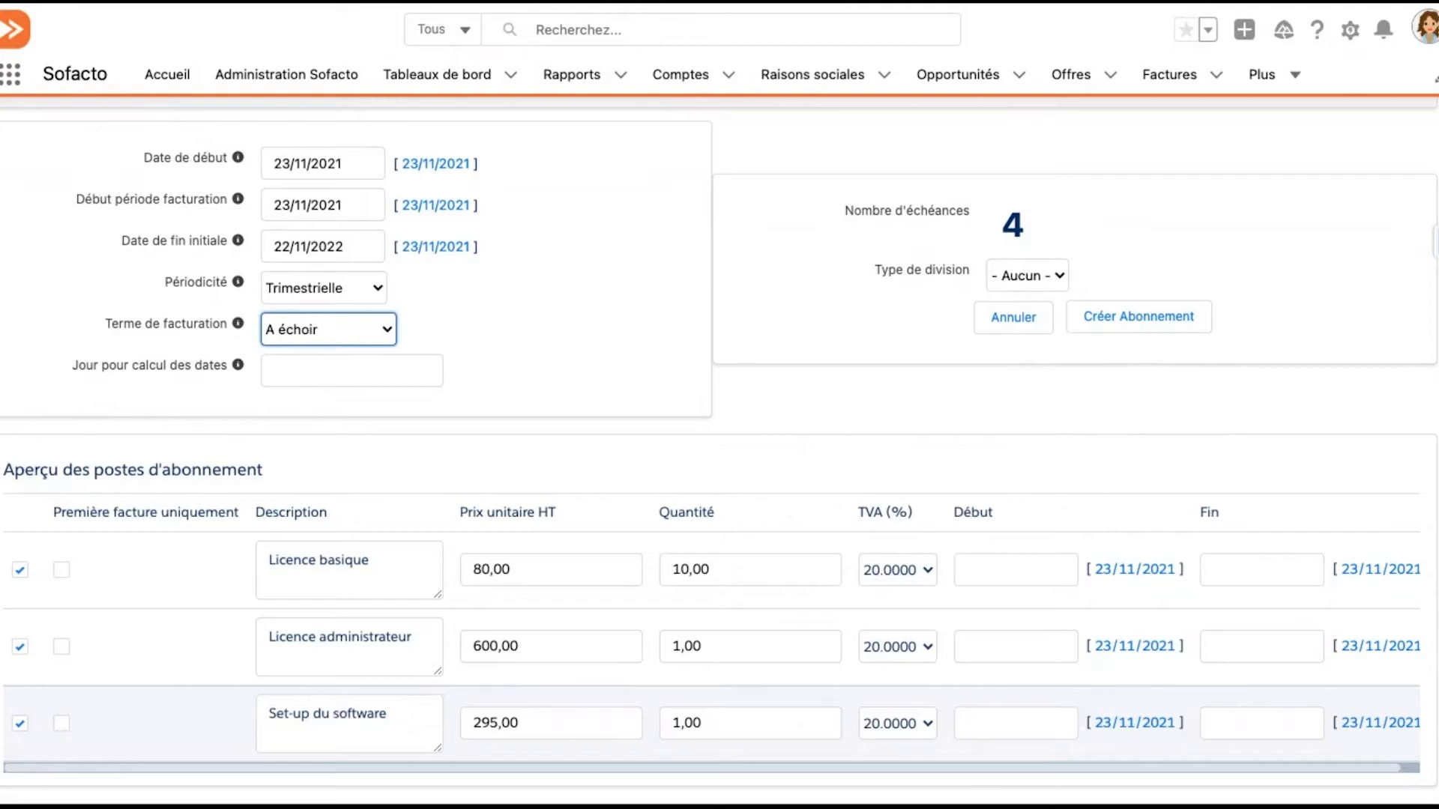
pyautogui.click(61, 723)
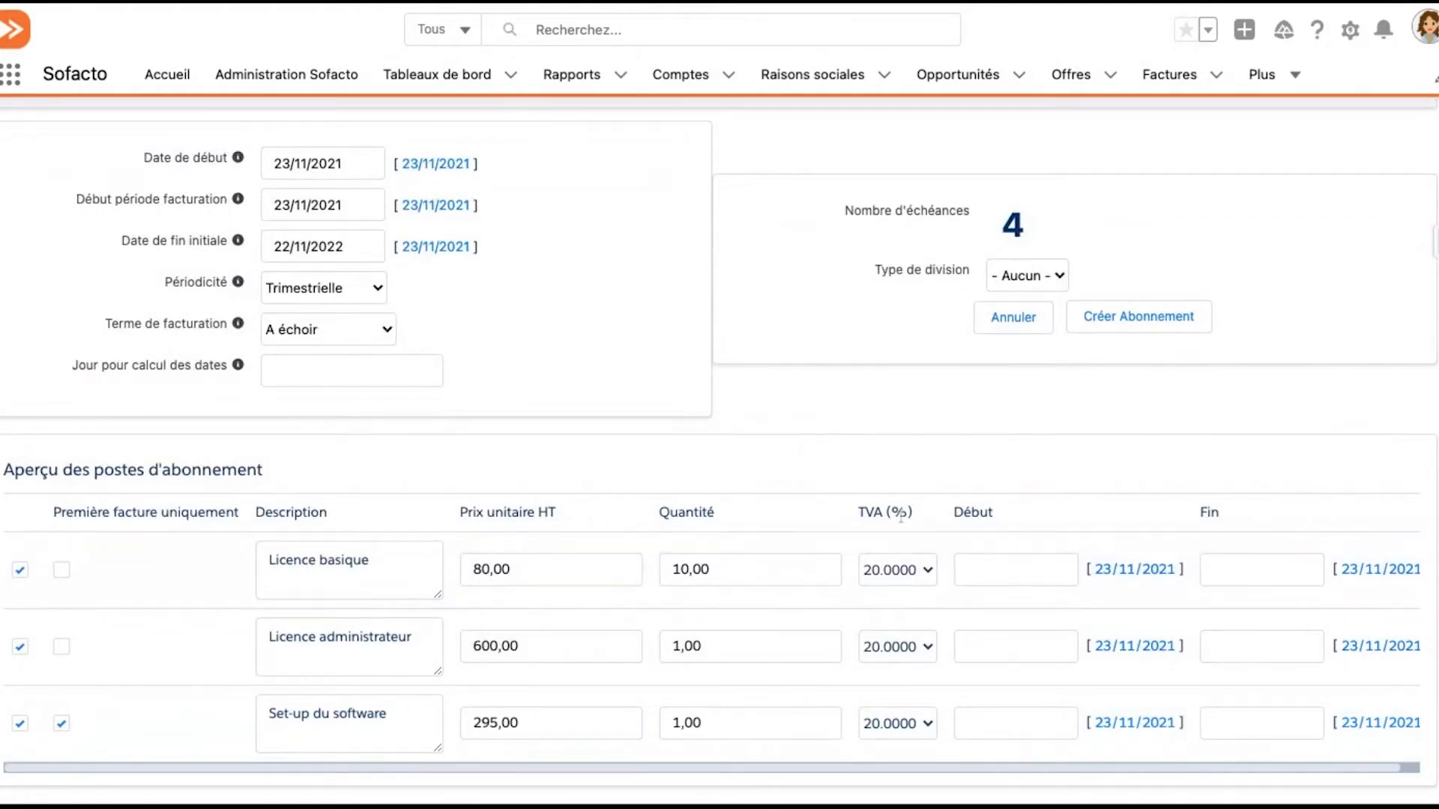
pyautogui.click(1170, 330)
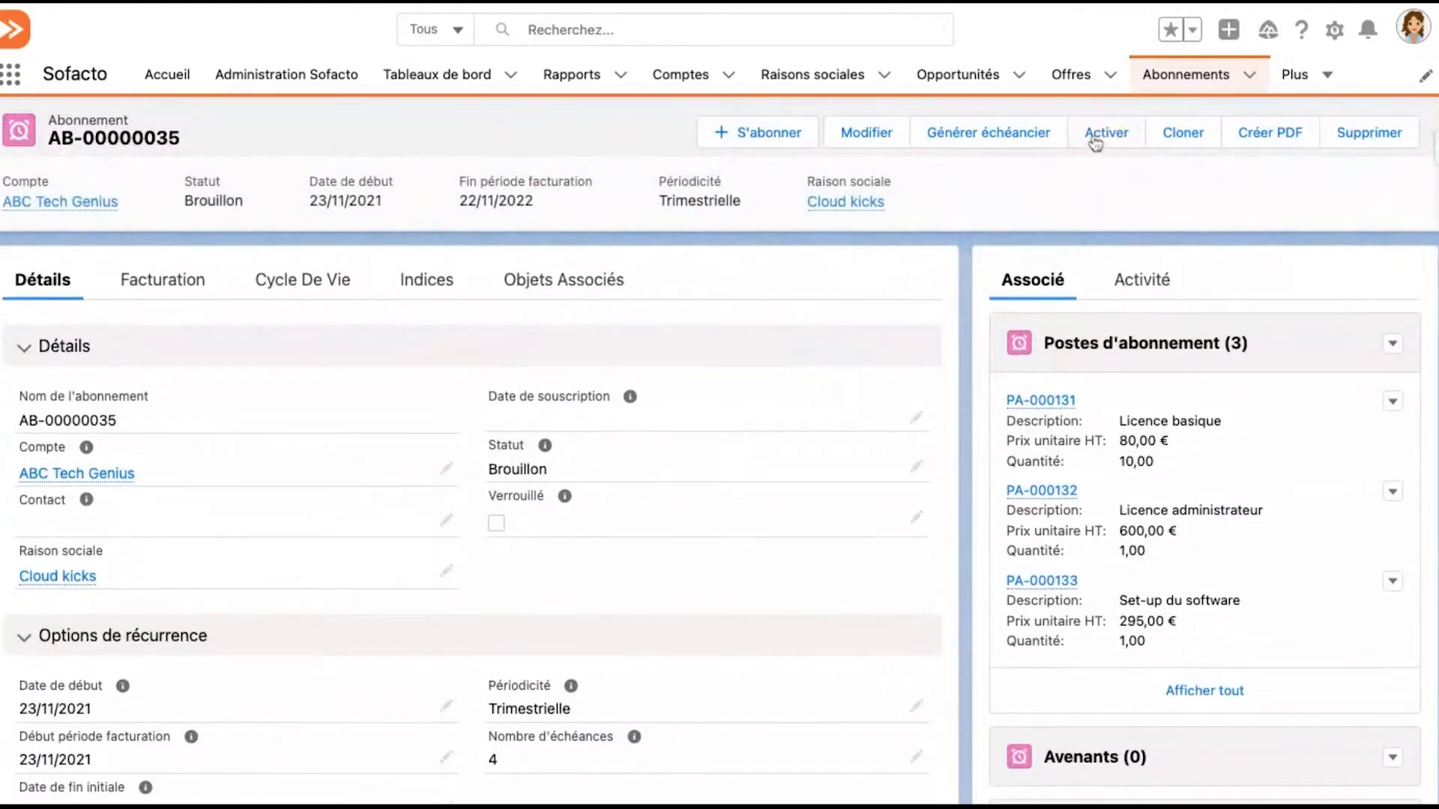
# Activate the new subscription, validate the activation, and look over its details and related records
pyautogui.click(1095, 143)
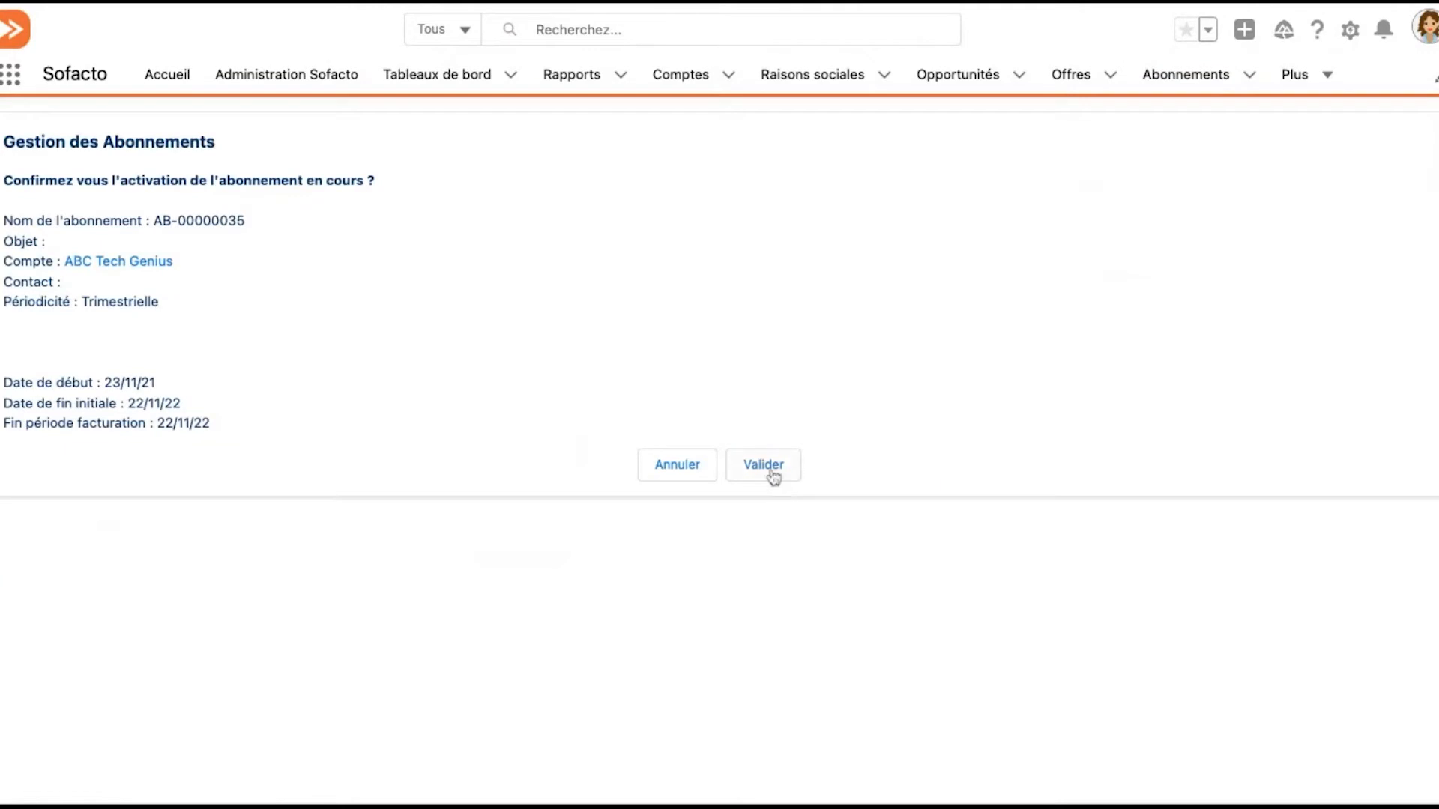
pyautogui.click(764, 466)
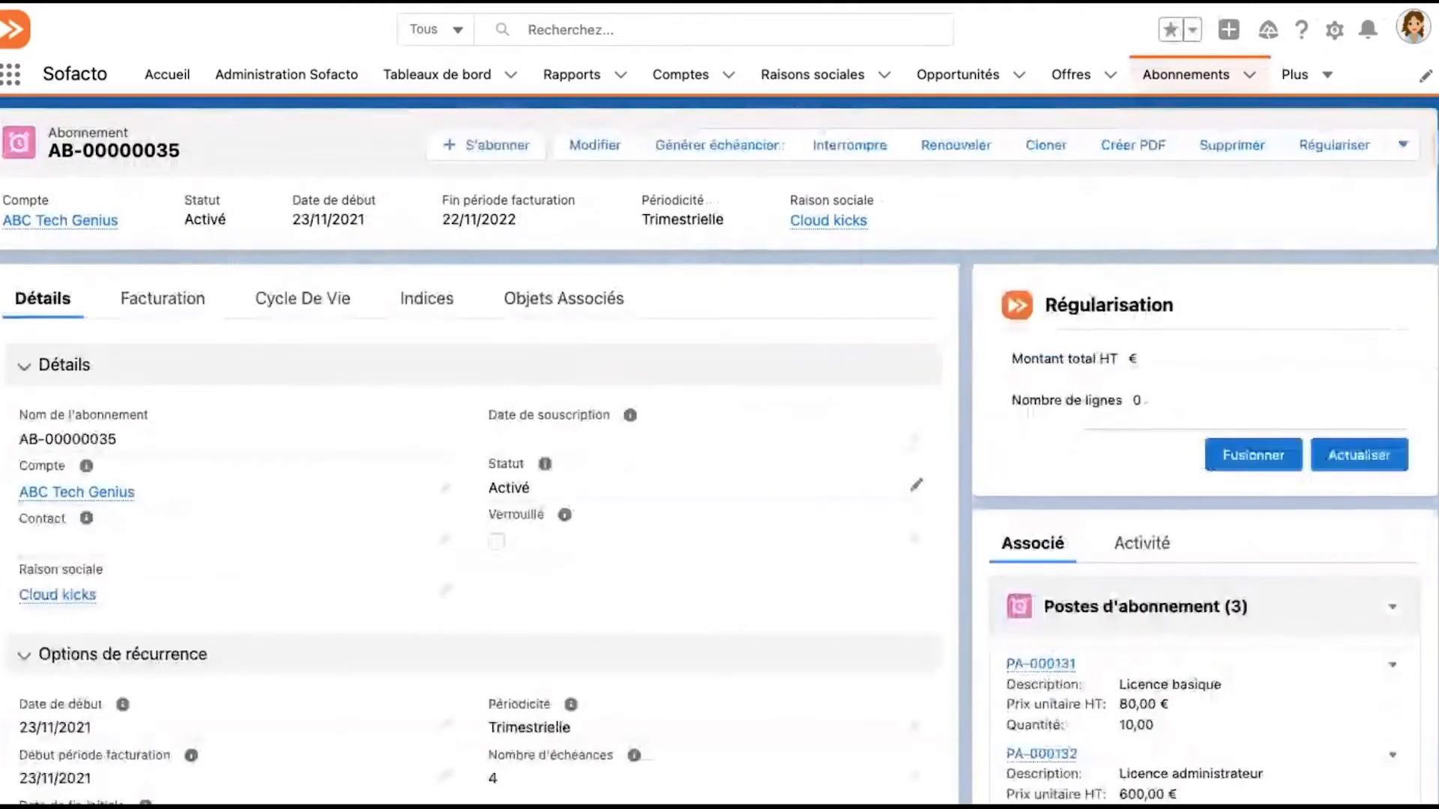
pyautogui.scroll(-2, 1102, 622)
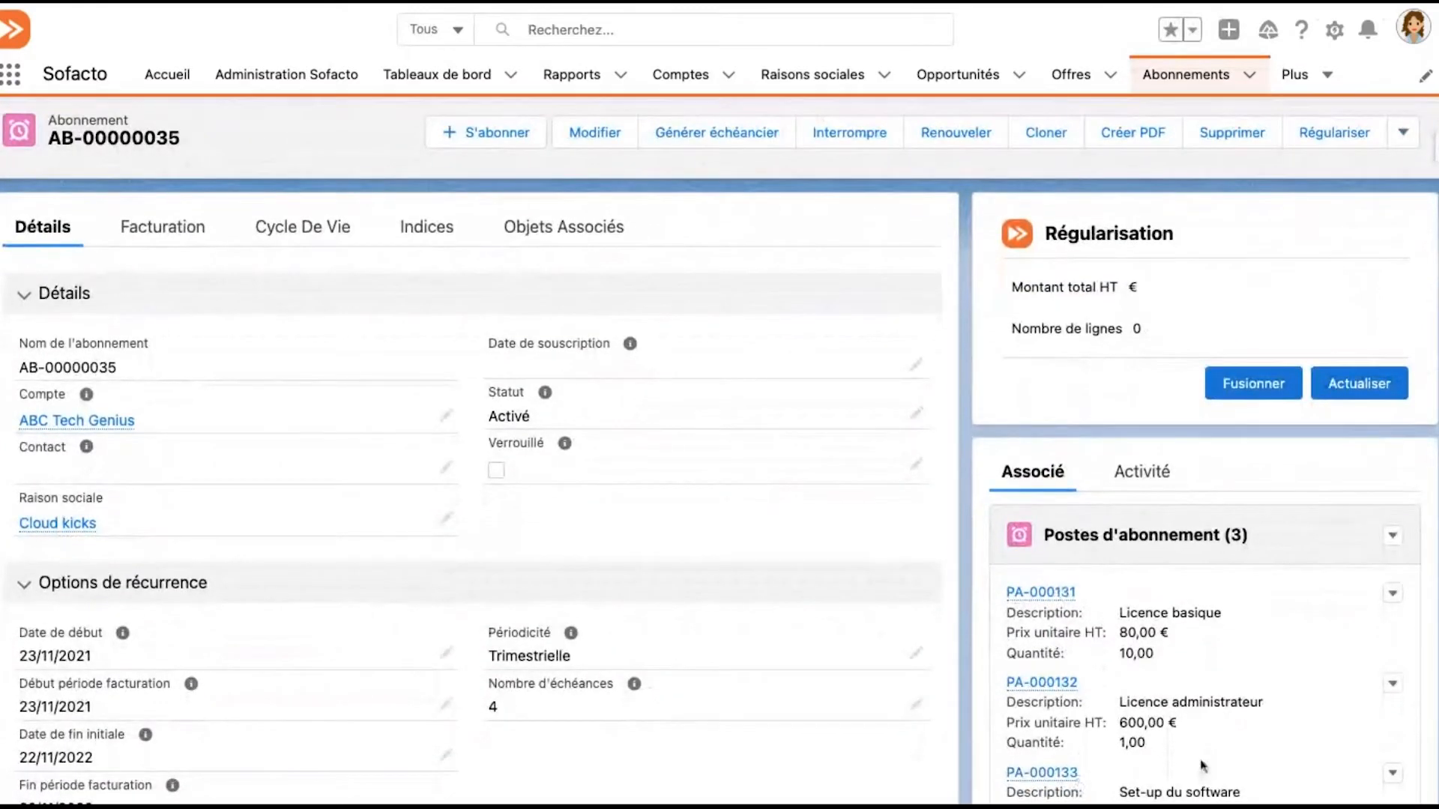
pyautogui.scroll(2, 1193, 742)
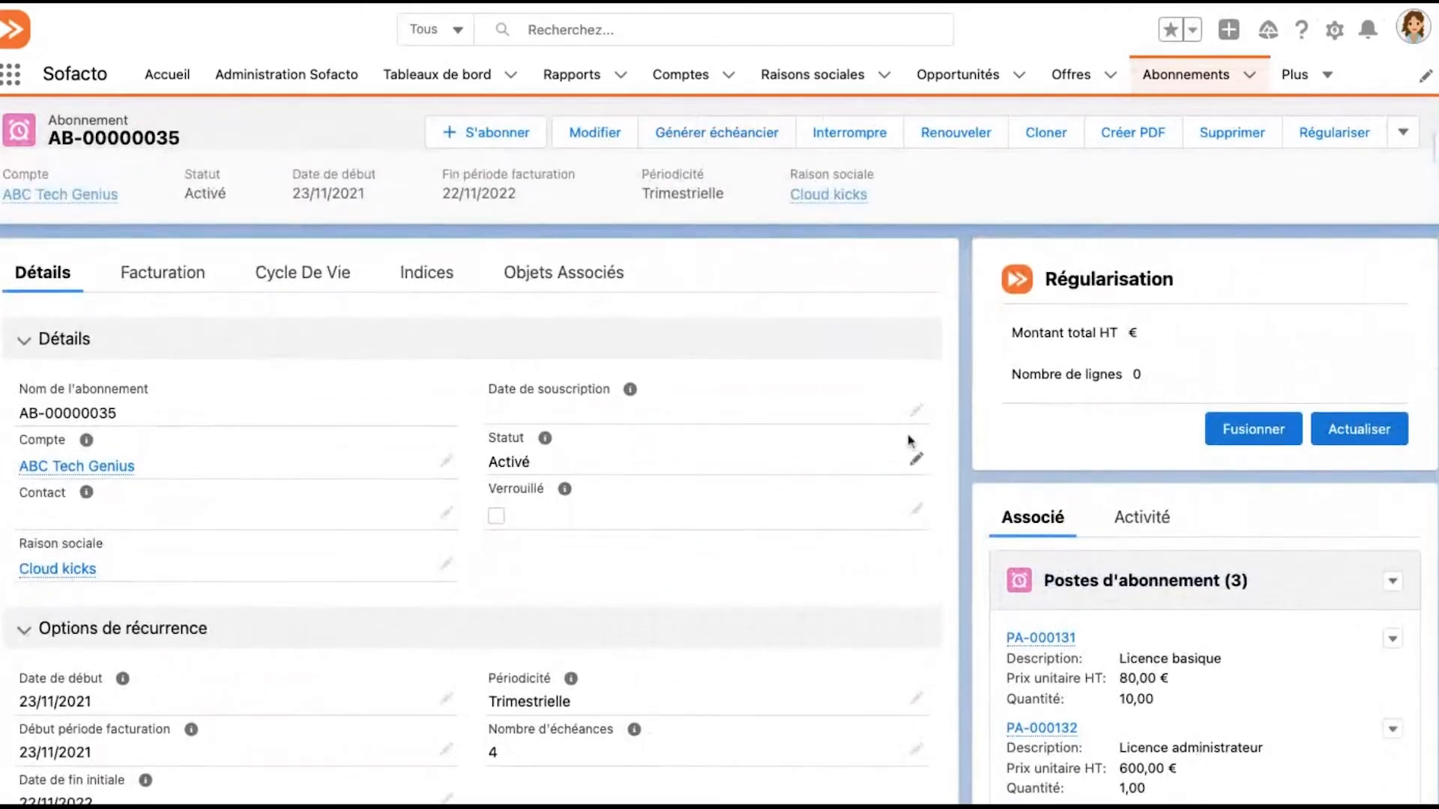
pyautogui.scroll(-5, 1182, 740)
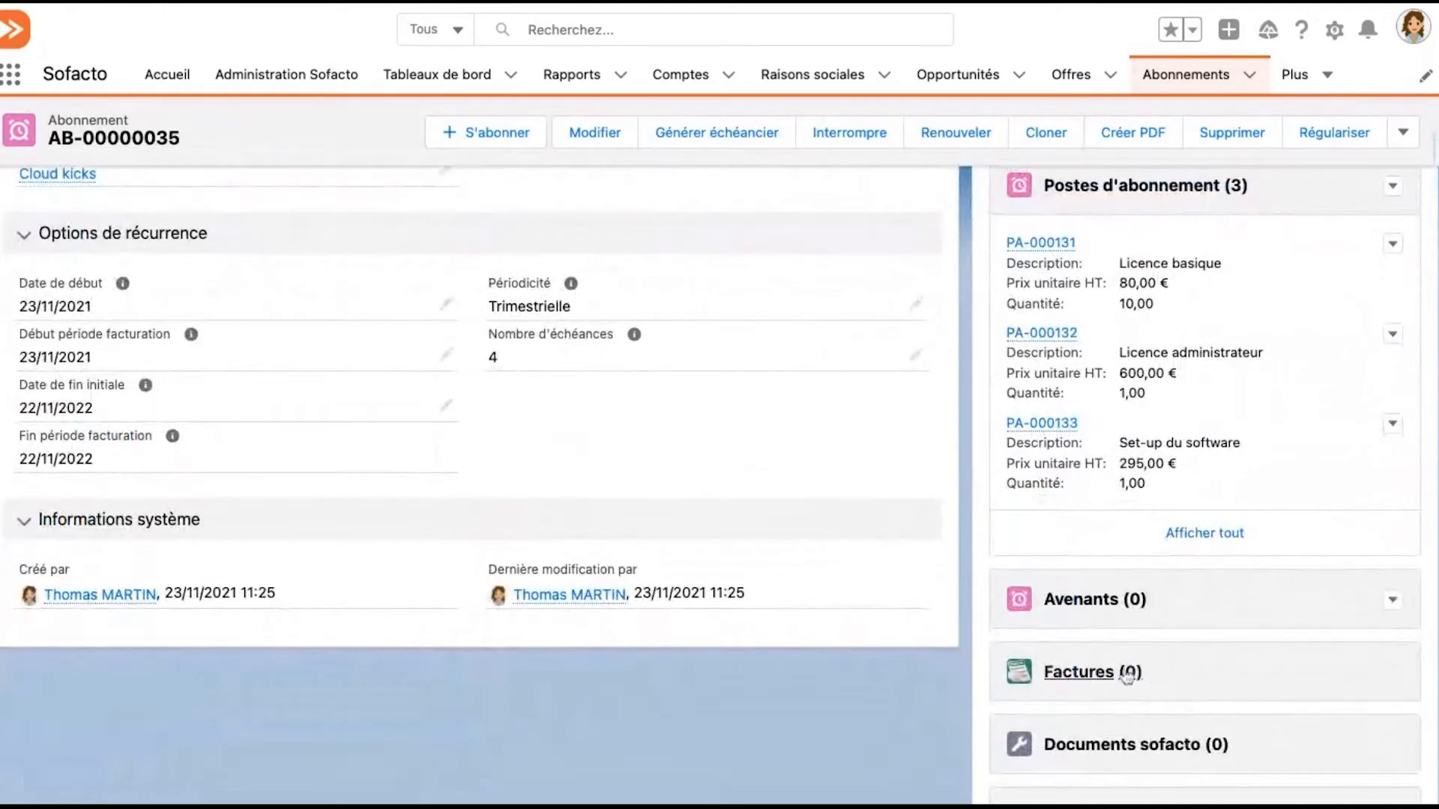
pyautogui.scroll(5, 982, 578)
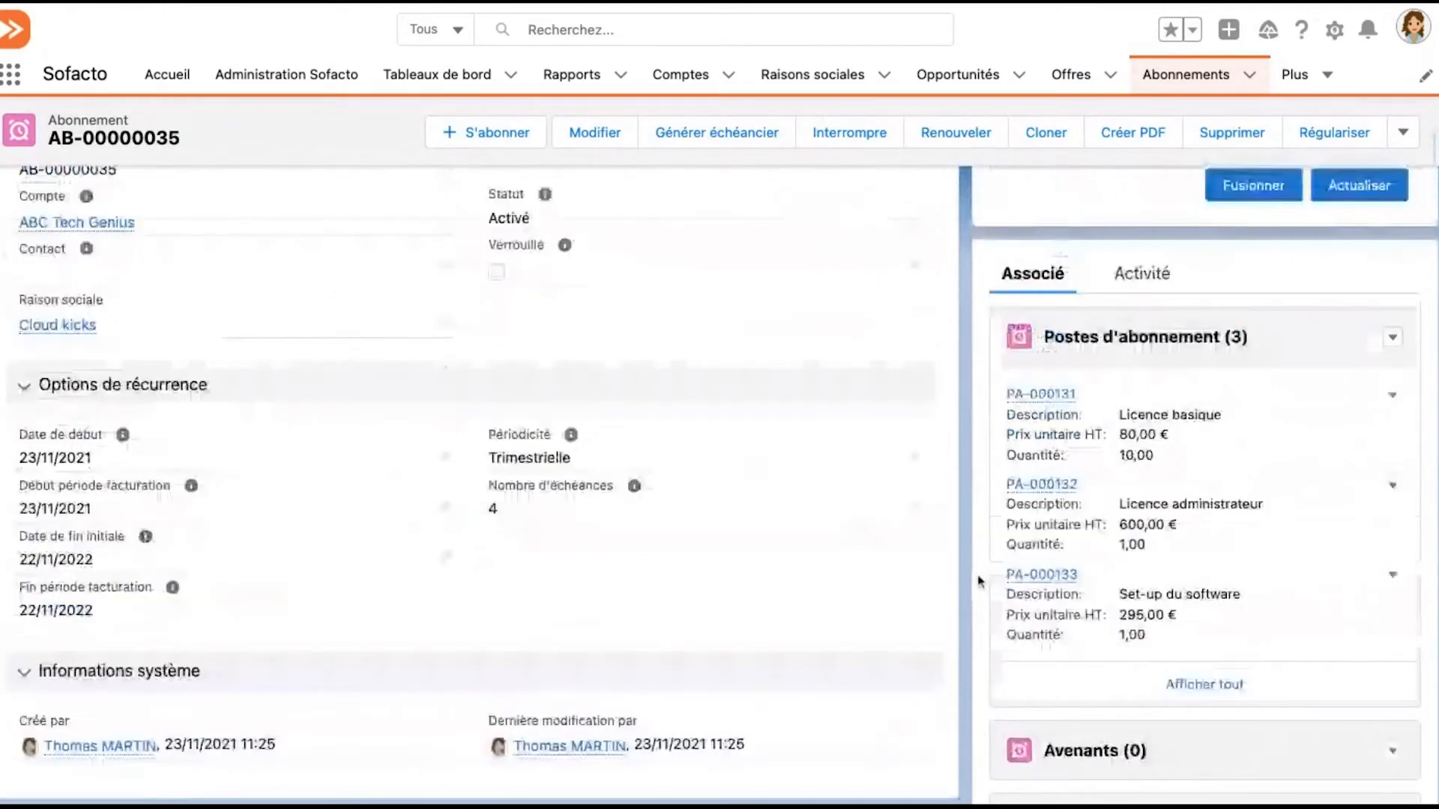
# Generate and validate the subscription's billing schedule (échéancier), and open the full list of its invoices
pyautogui.click(703, 147)
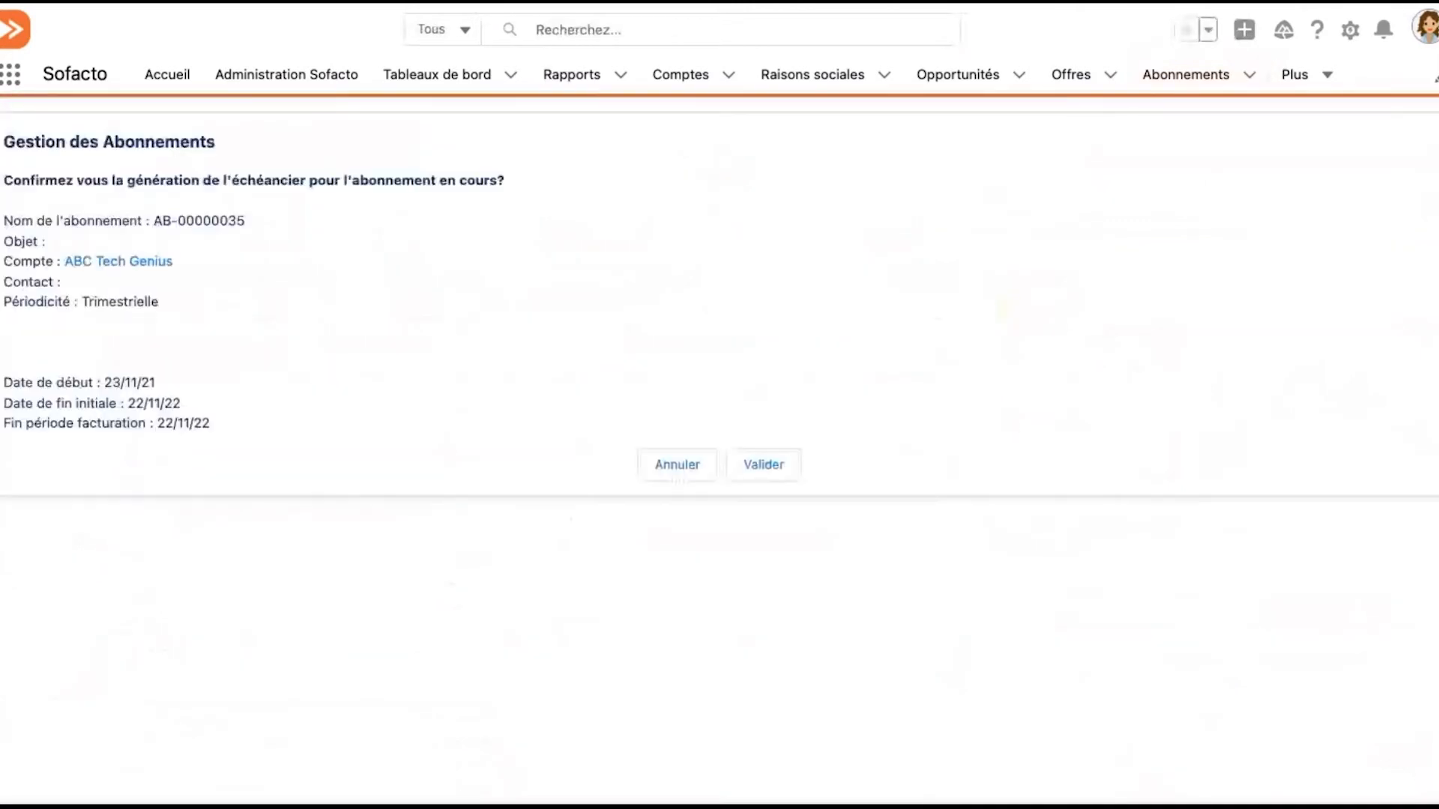
pyautogui.click(770, 480)
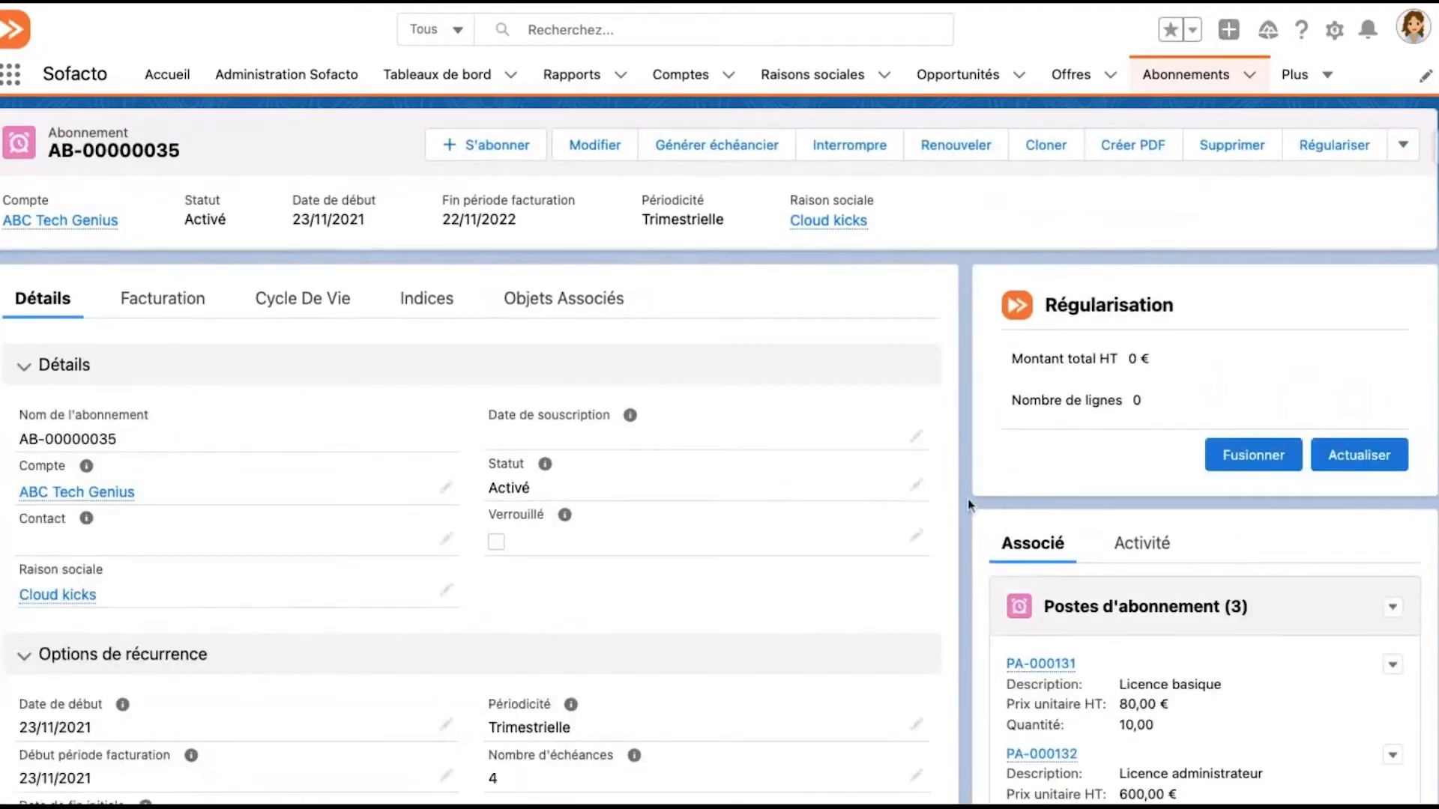
pyautogui.scroll(-1, 970, 506)
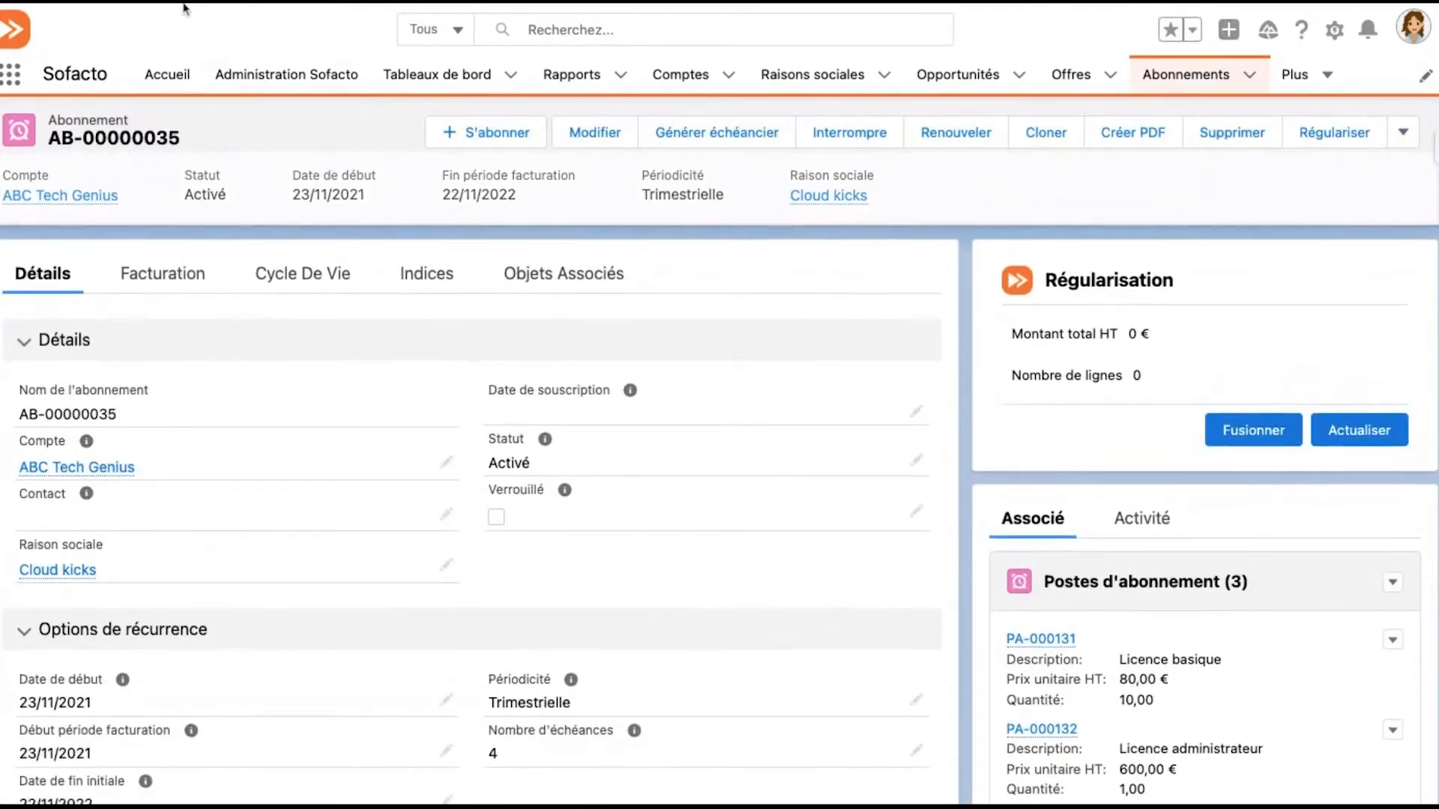
pyautogui.scroll(-3, 897, 402)
pyautogui.scroll(-5, 897, 402)
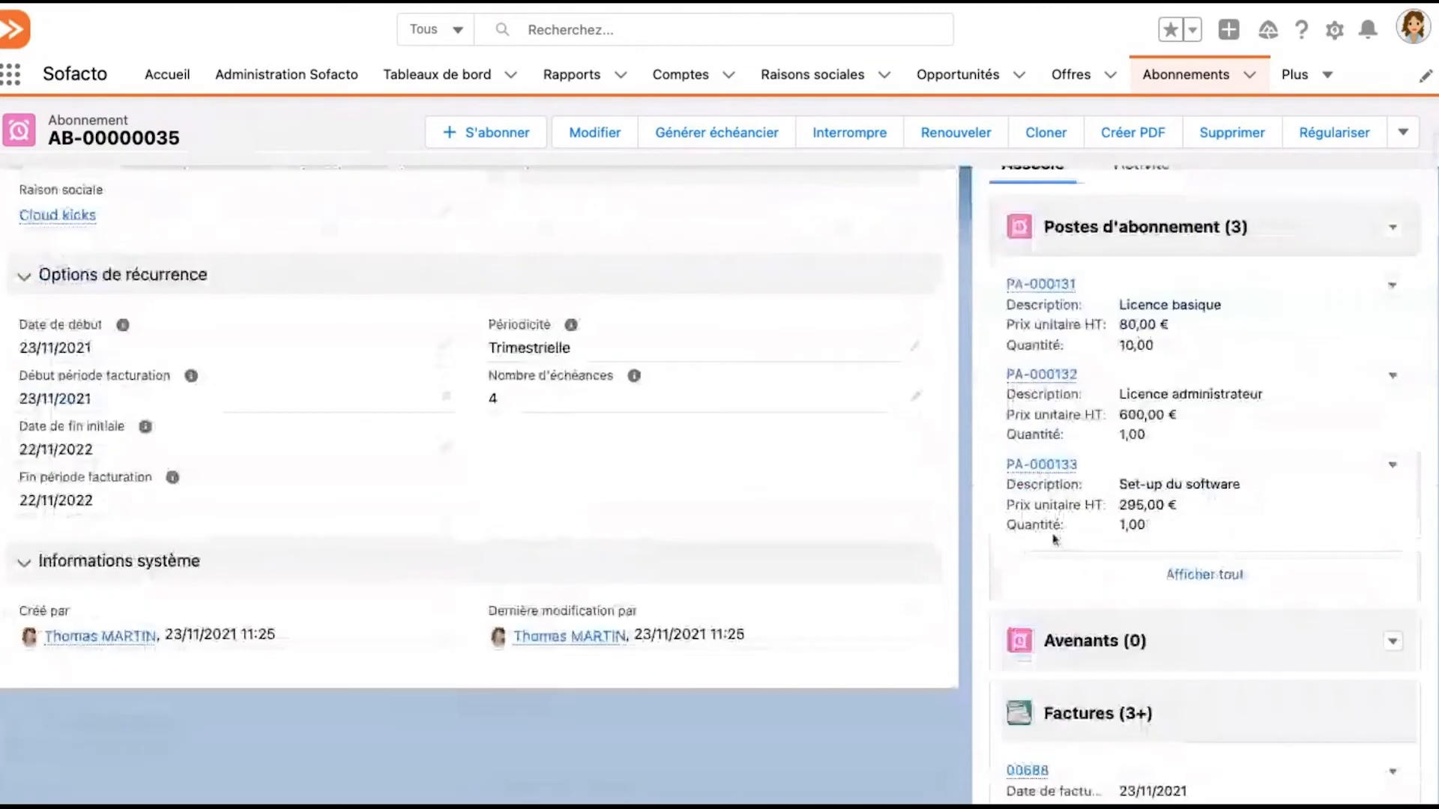
pyautogui.scroll(-1, 1128, 654)
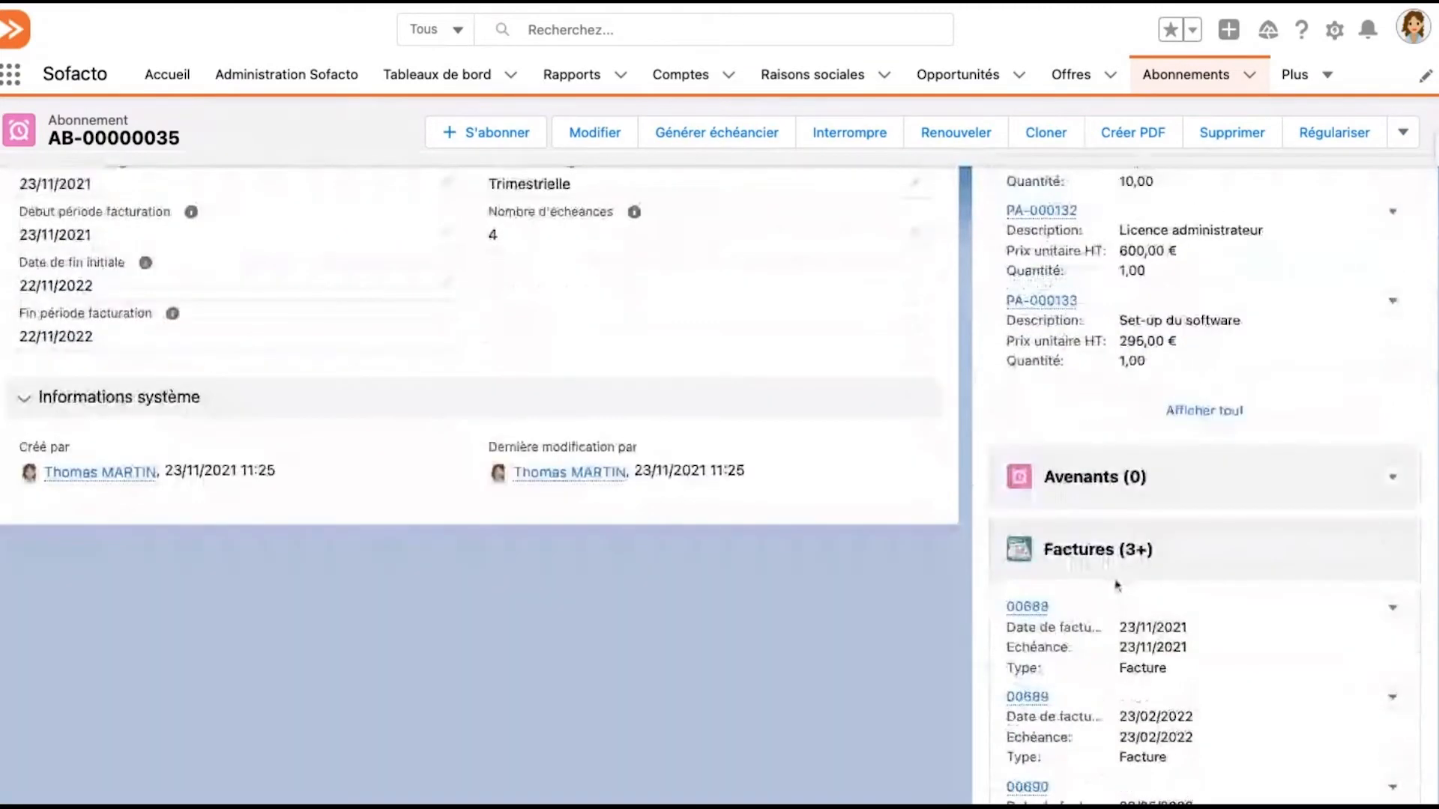
pyautogui.scroll(-2, 1118, 585)
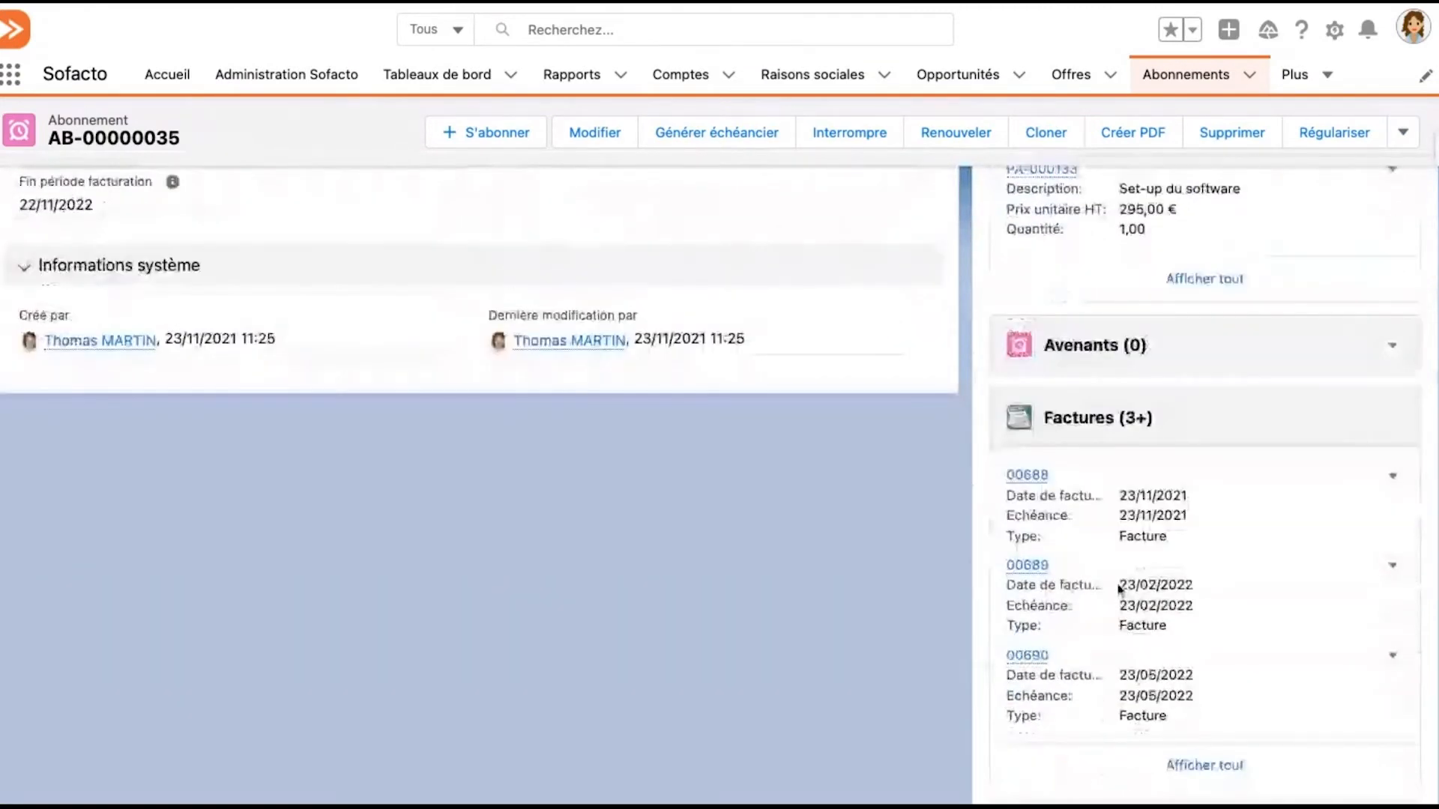
pyautogui.scroll(-1, 1119, 589)
pyautogui.click(1208, 748)
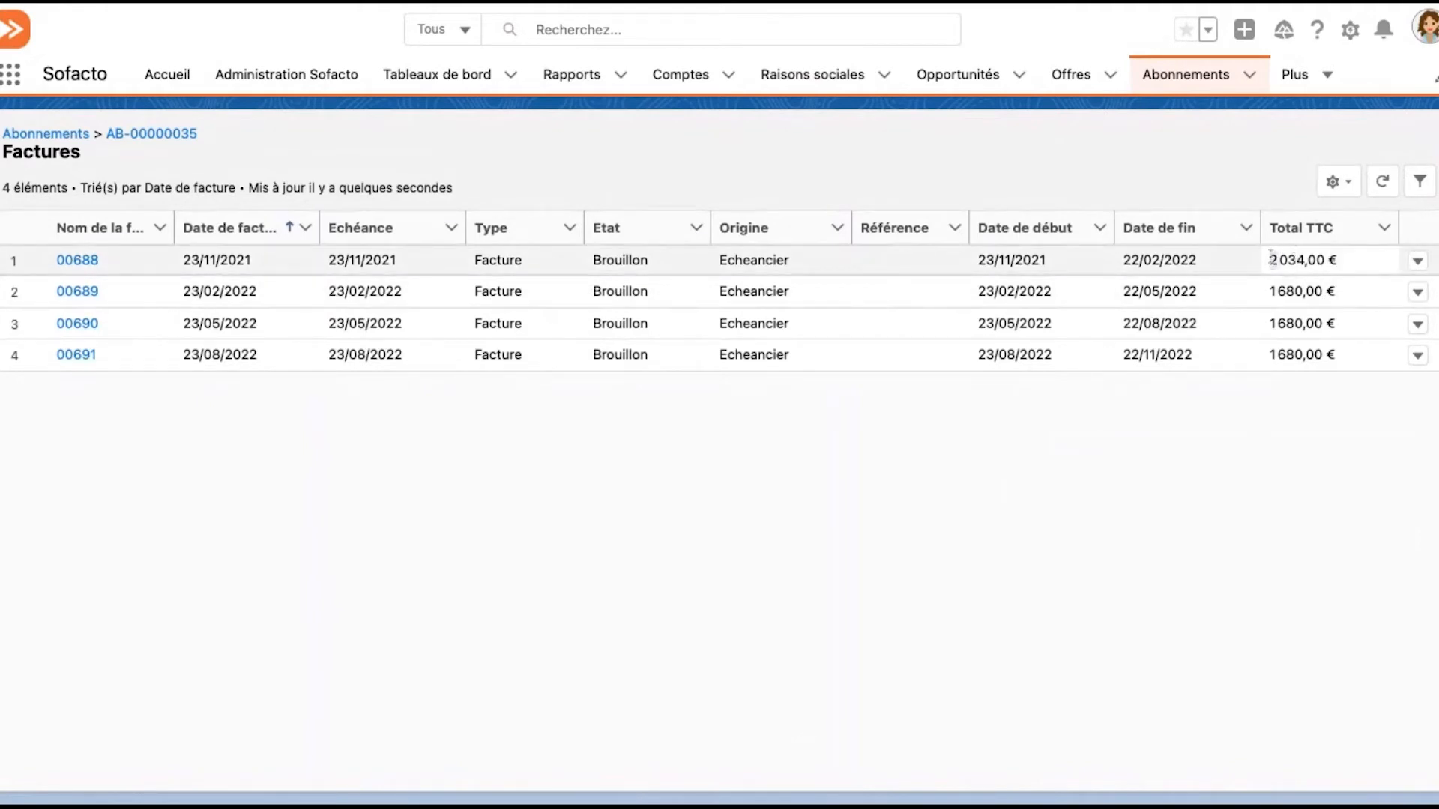
# Compare the invoices' Total TTC amounts, then open the invoice dated 23/11/2021 and check its Set-up du software line and its details
pyautogui.moveTo(1271, 259); pyautogui.dragTo(1295, 303)
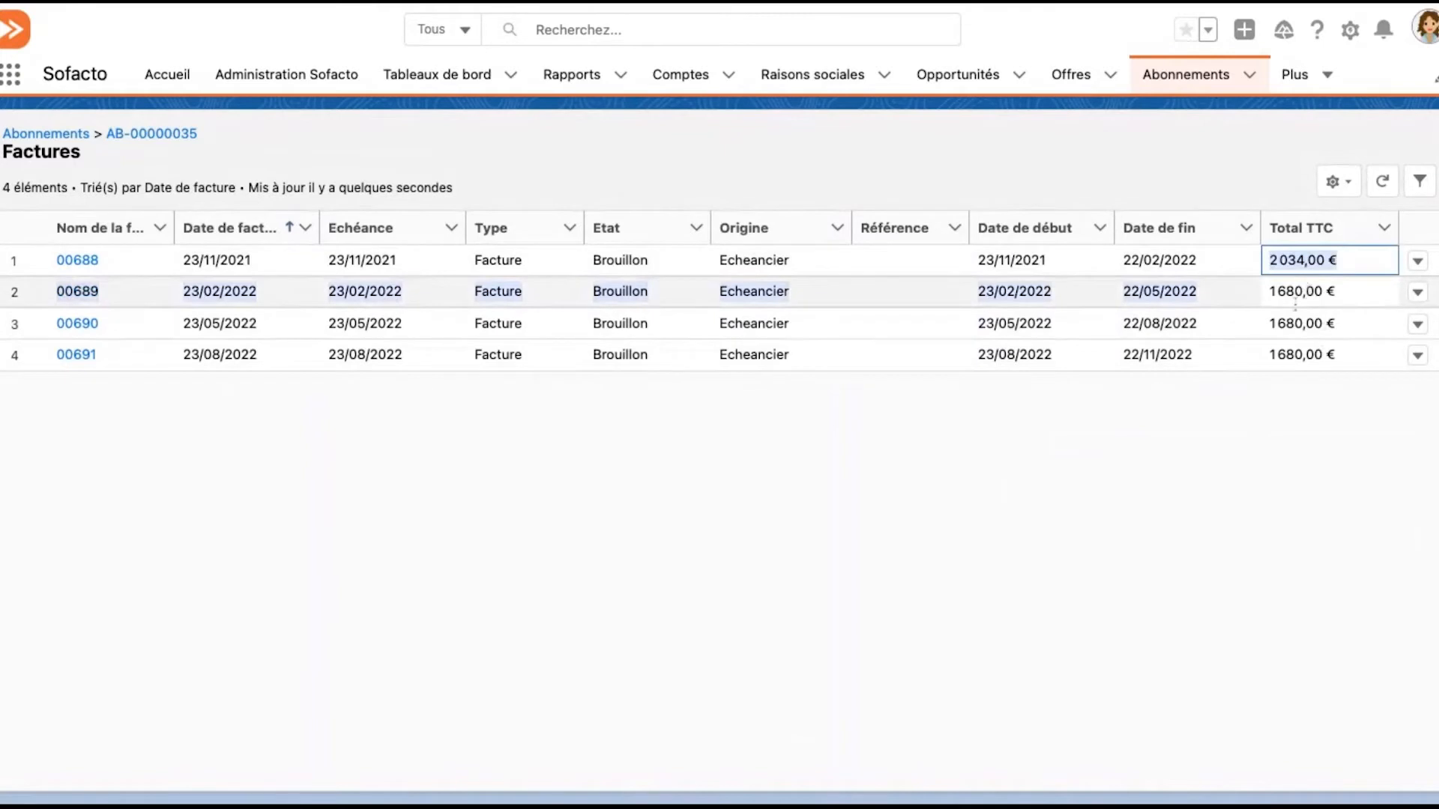
pyautogui.click(1270, 417)
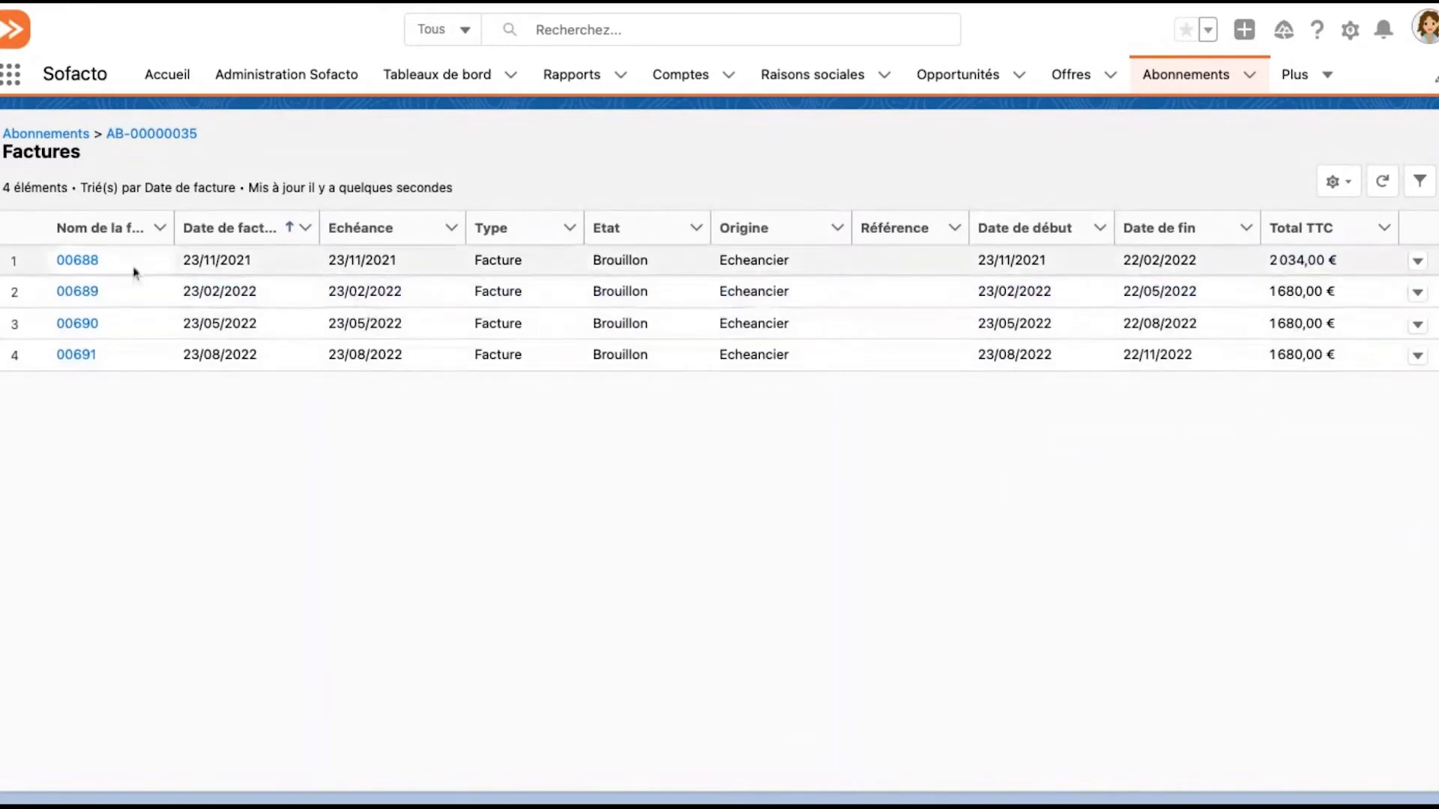
pyautogui.click(78, 260)
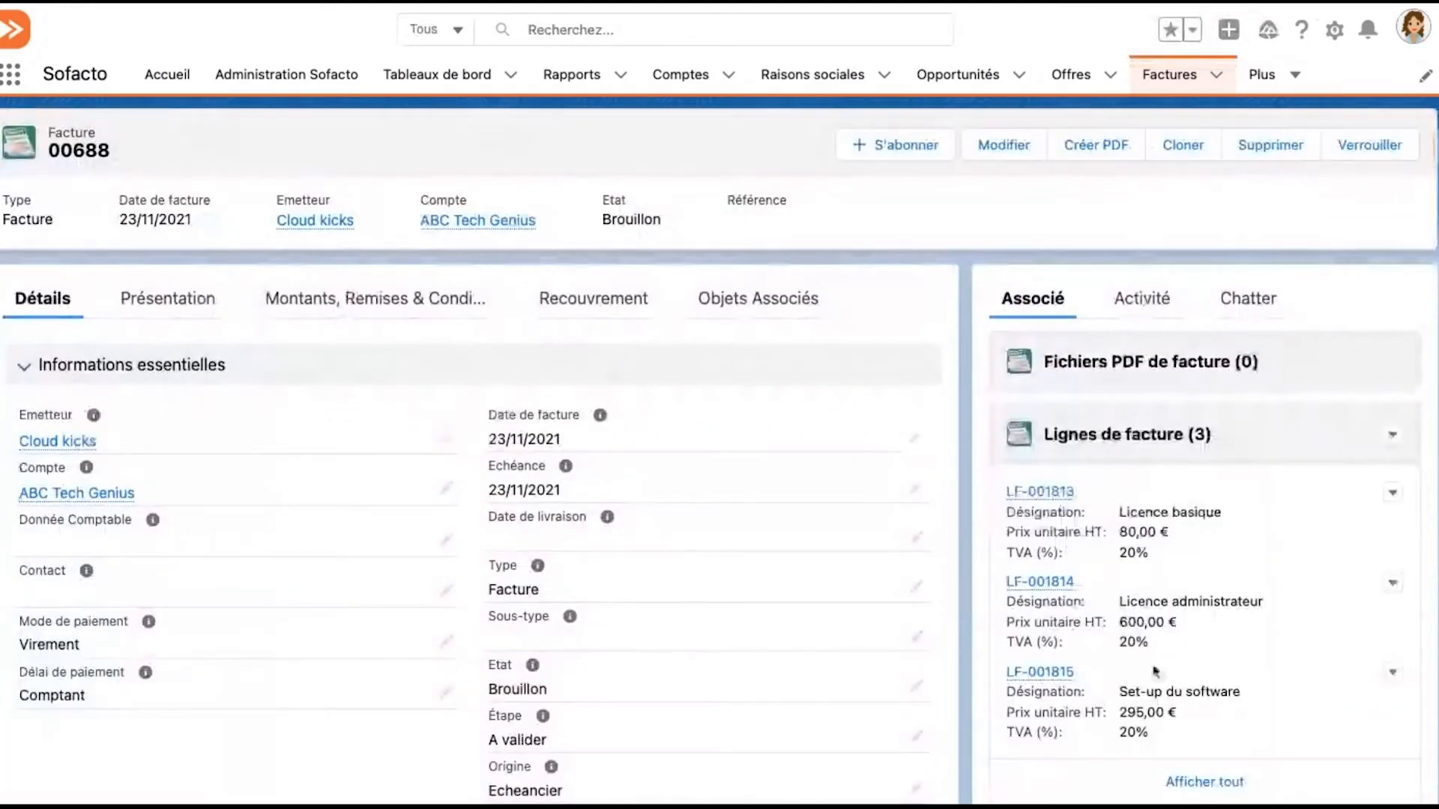
pyautogui.moveTo(1166, 749); pyautogui.dragTo(1123, 703)
pyautogui.tripleClick(1137, 713)
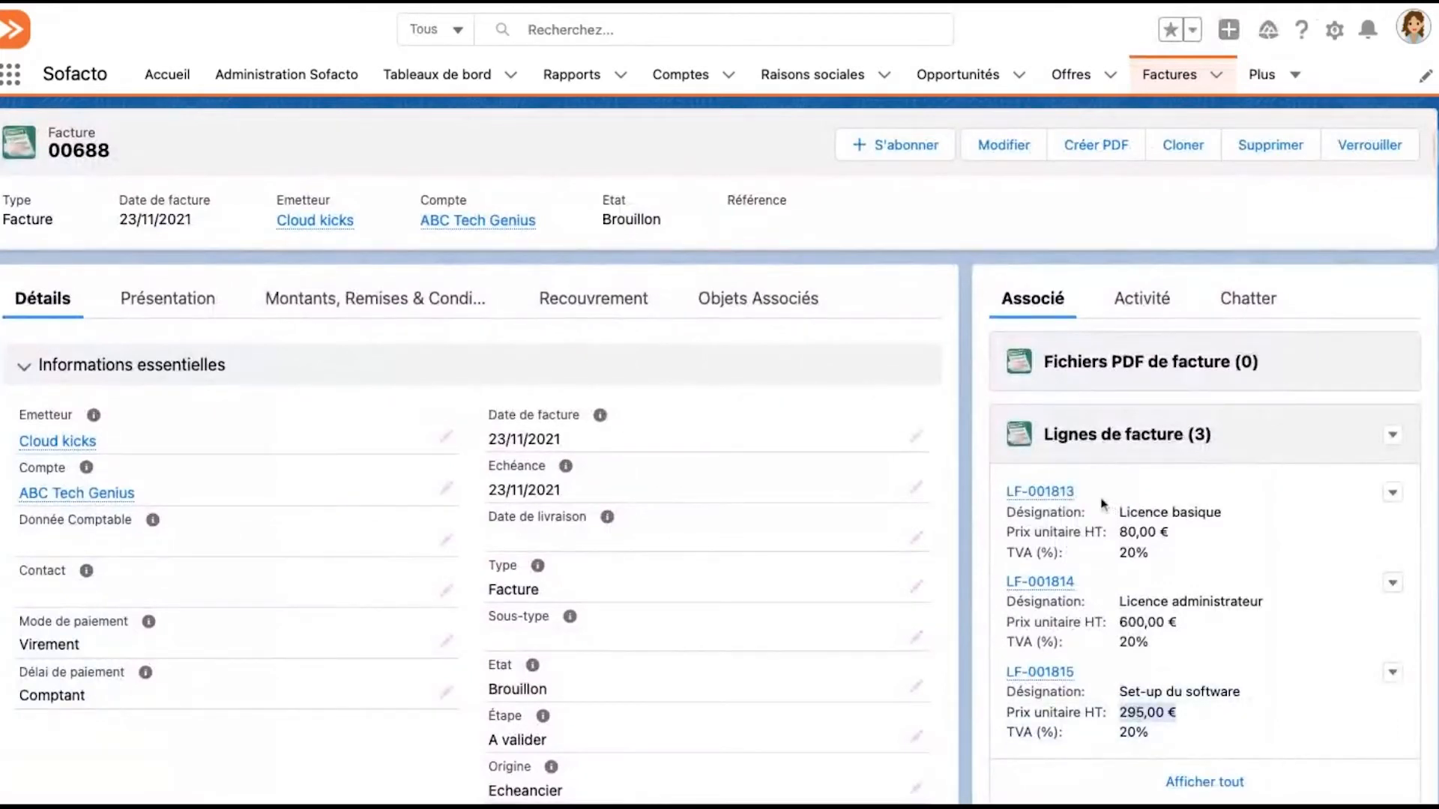
pyautogui.click(1017, 534)
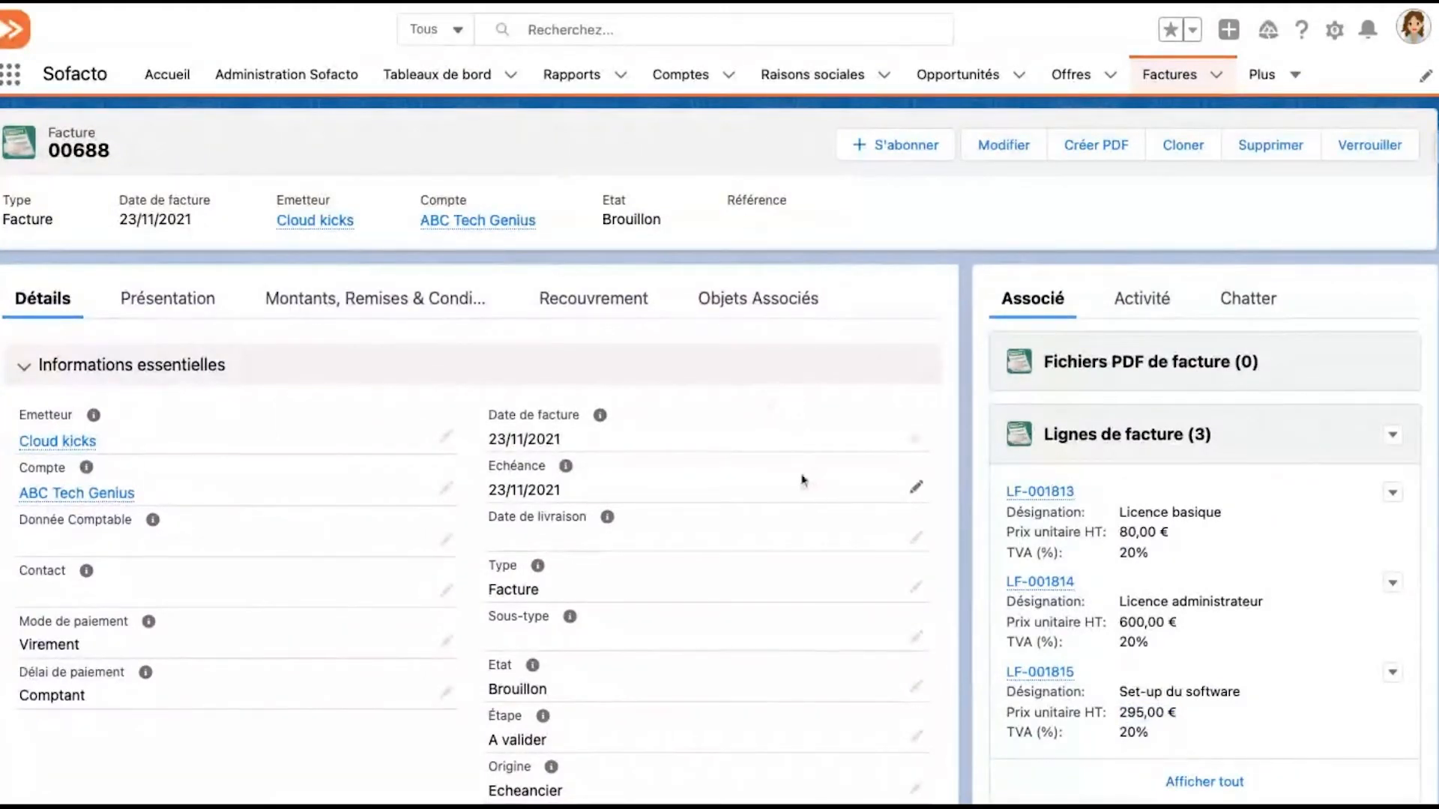
pyautogui.scroll(-1, 803, 479)
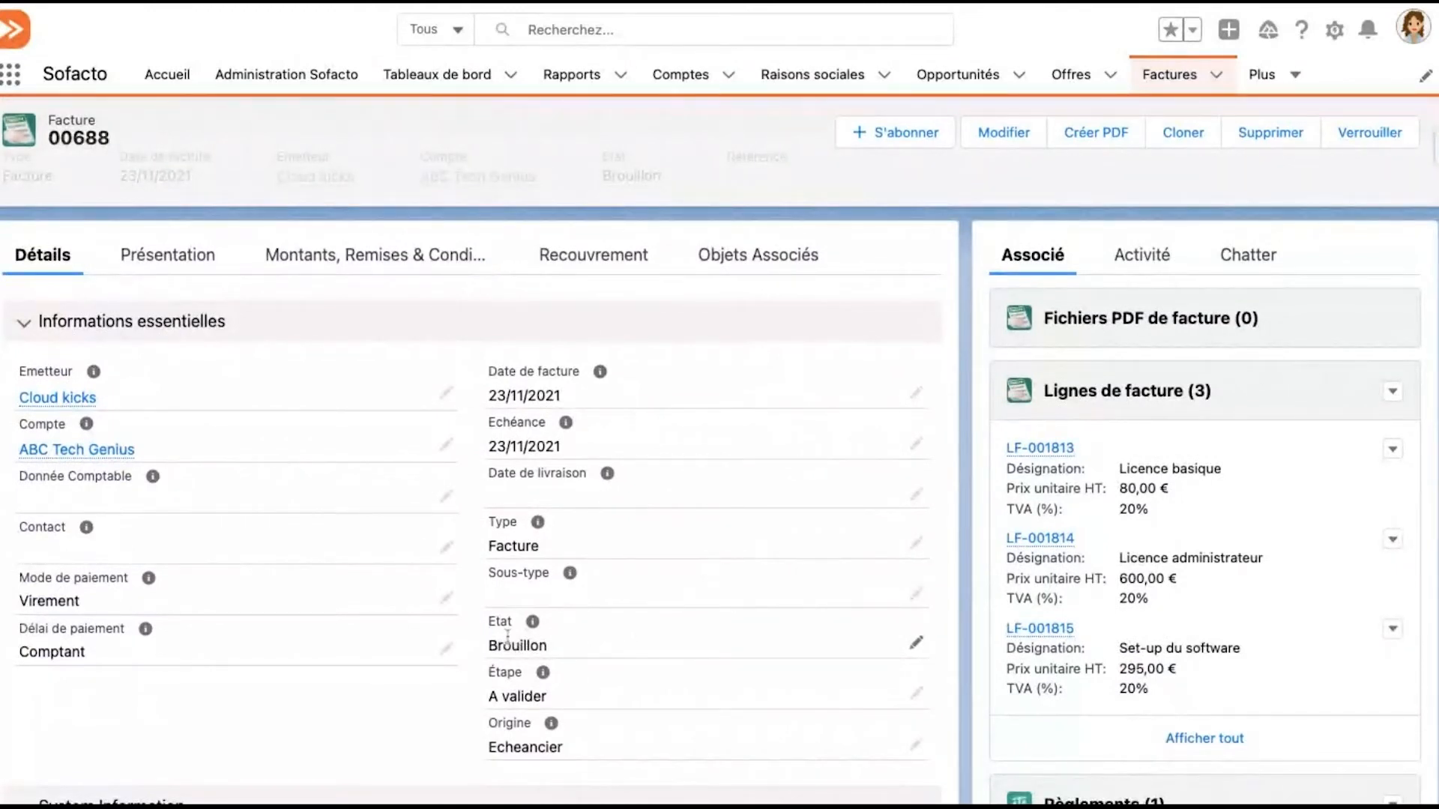
pyautogui.scroll(1, 507, 637)
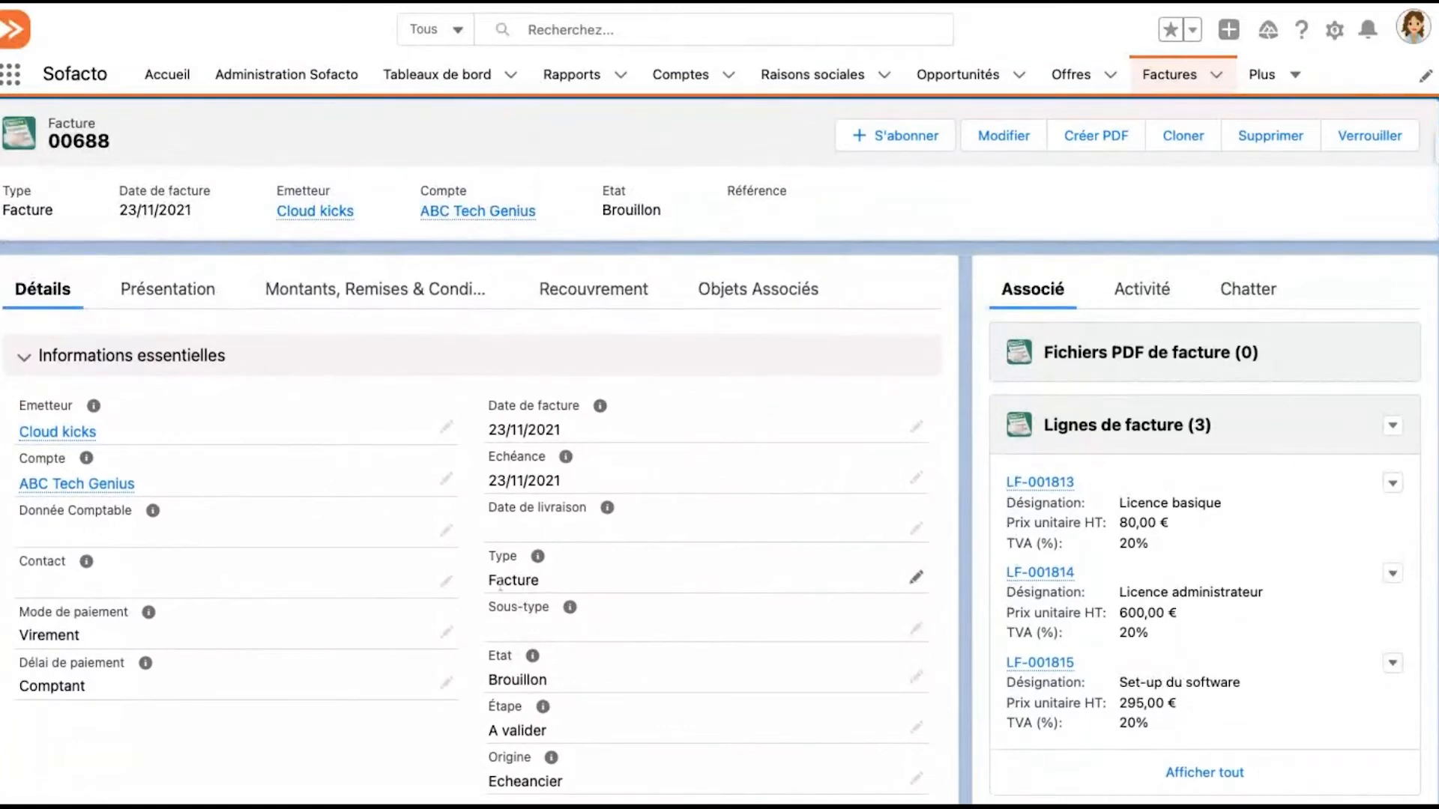
pyautogui.scroll(-1, 528, 581)
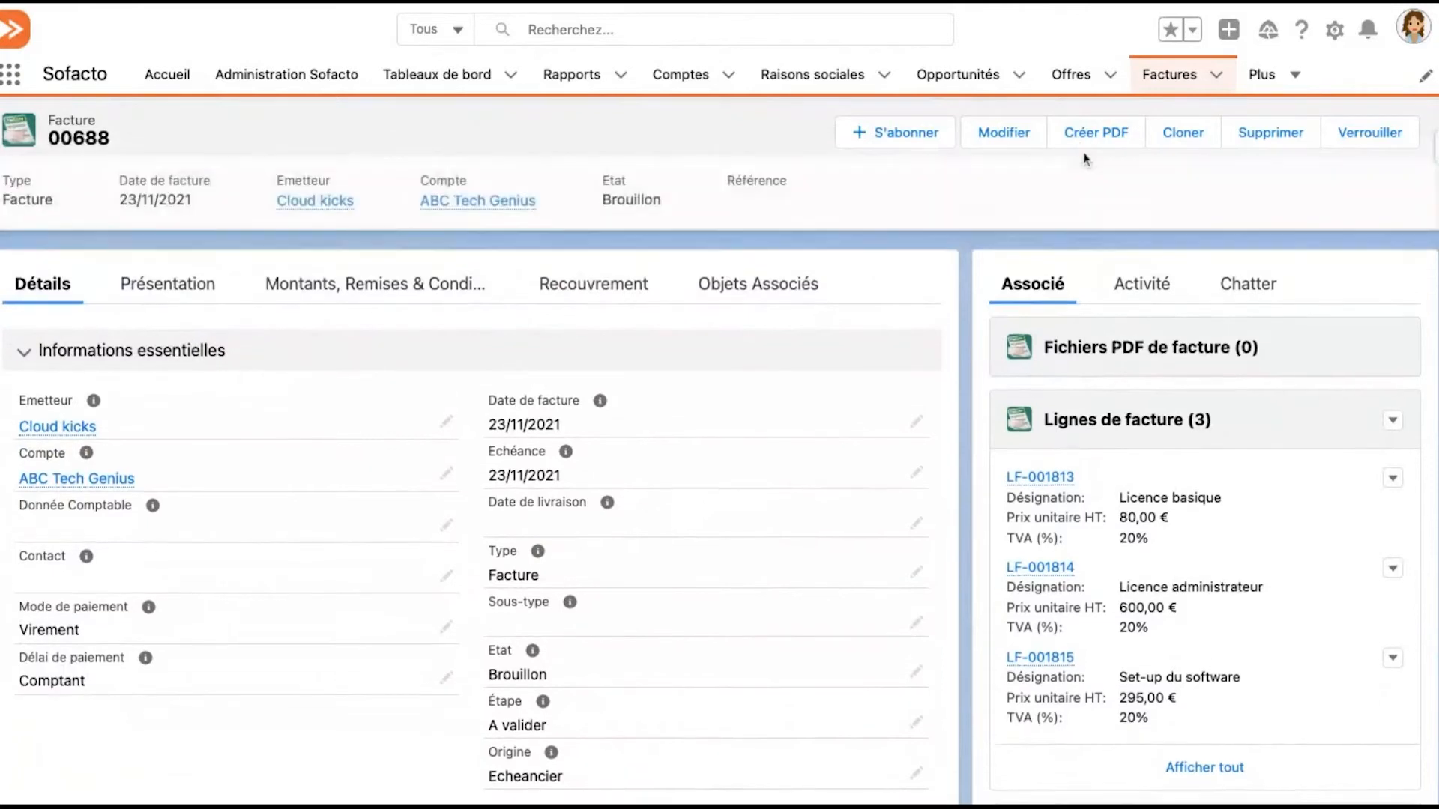
# Create the invoice's PDF, check the preview's lines and totals, then issue the invoice (Emettre) and validate
pyautogui.click(1084, 141)
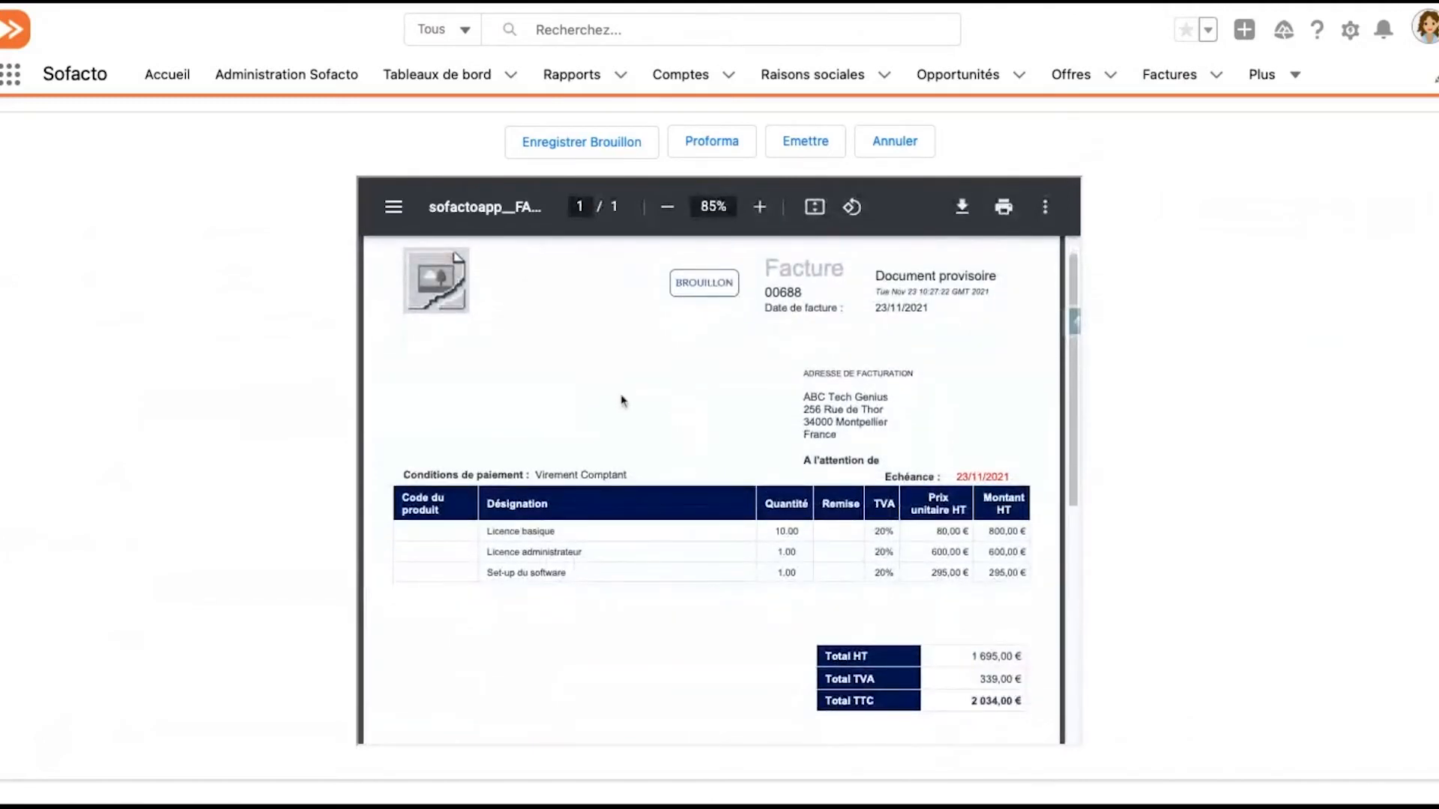
pyautogui.scroll(-1, 620, 401)
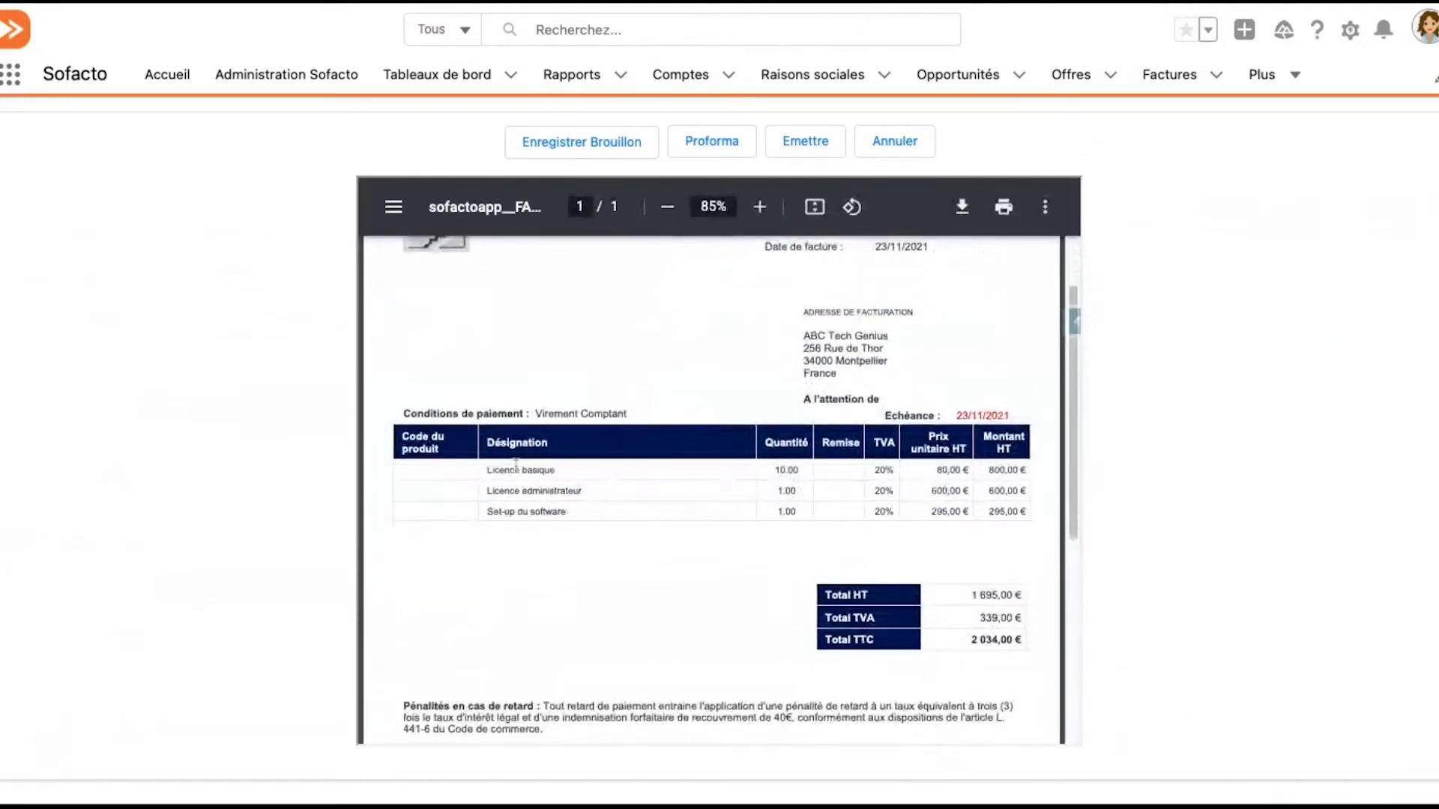
pyautogui.scroll(-1, 512, 466)
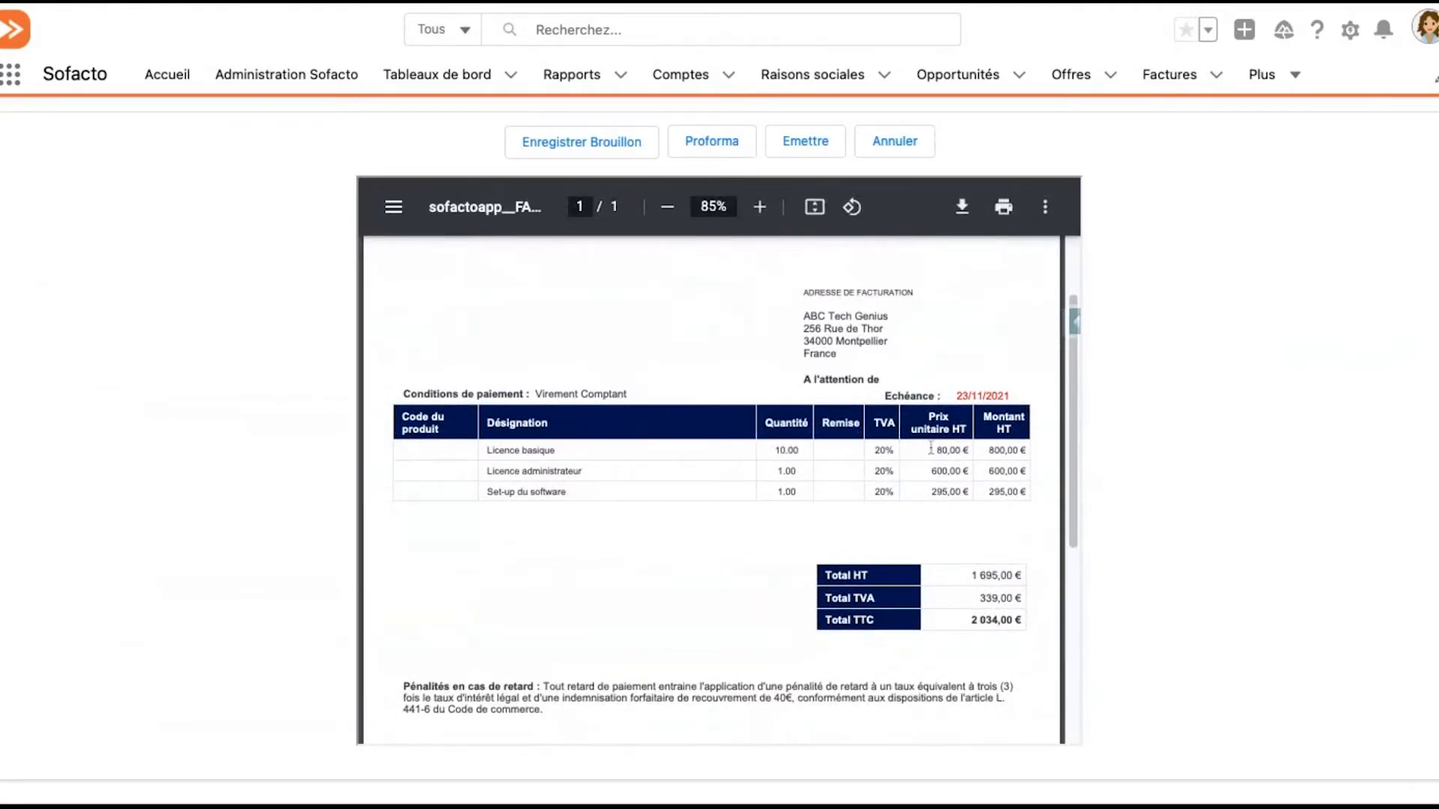
pyautogui.scroll(-1, 936, 444)
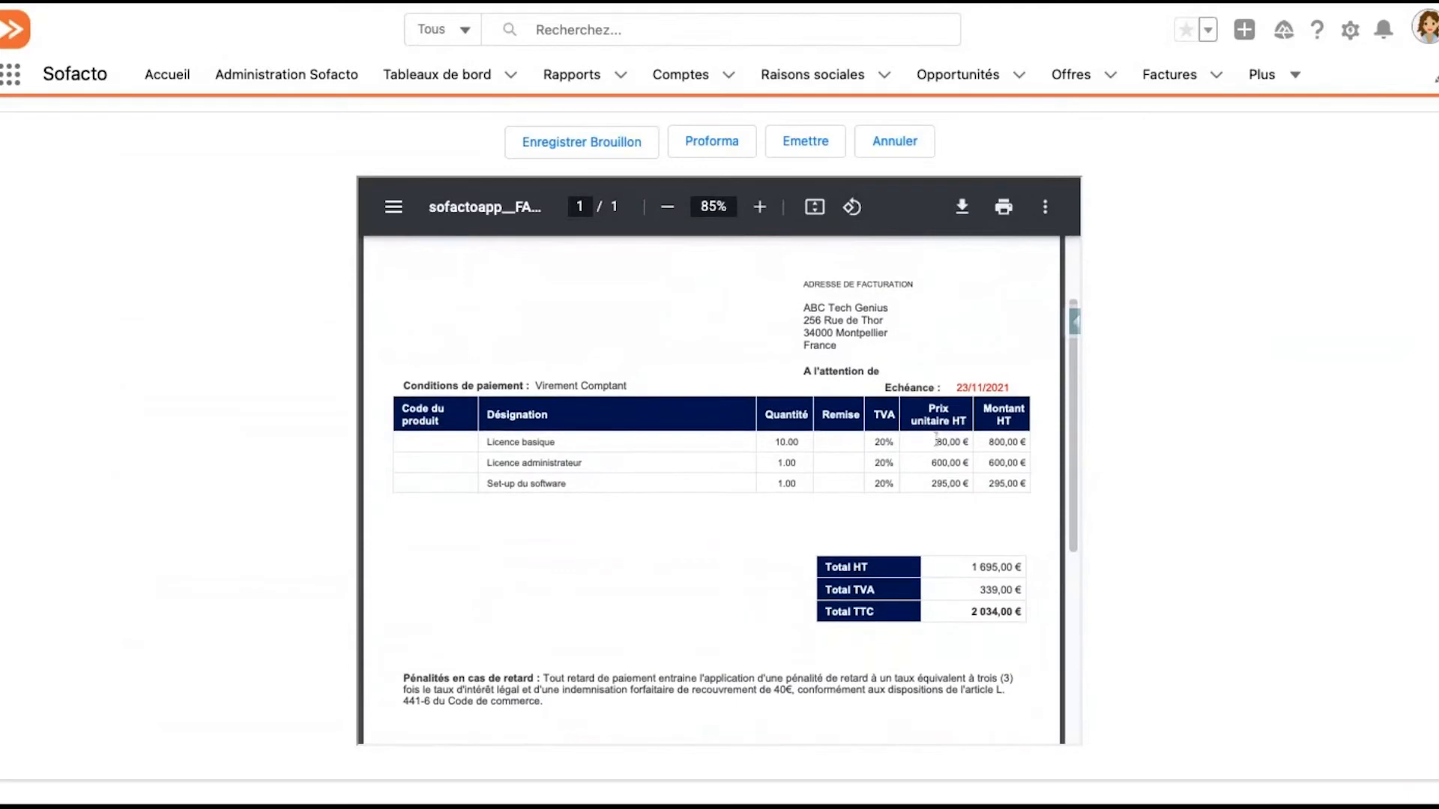
pyautogui.scroll(-1, 935, 440)
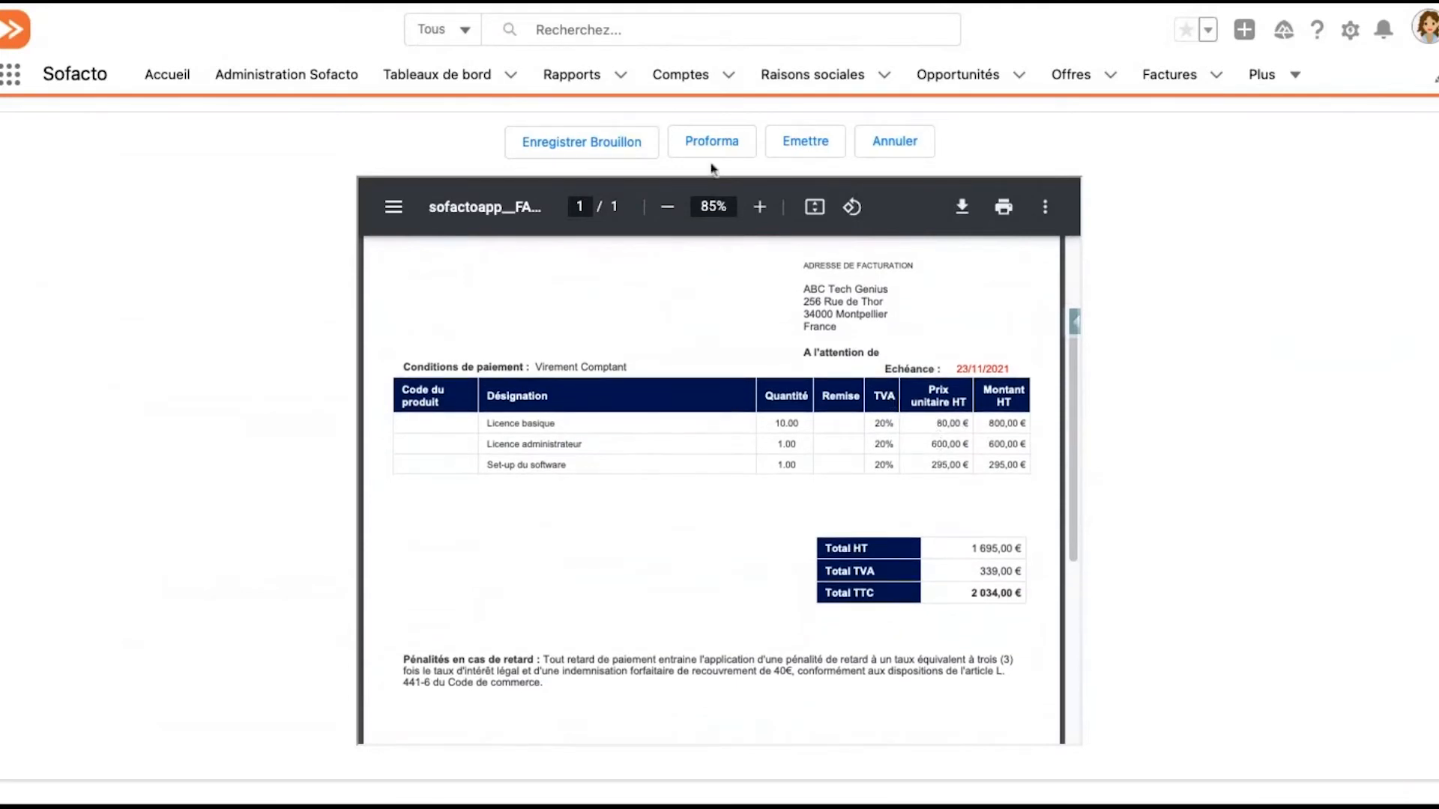
pyautogui.click(804, 150)
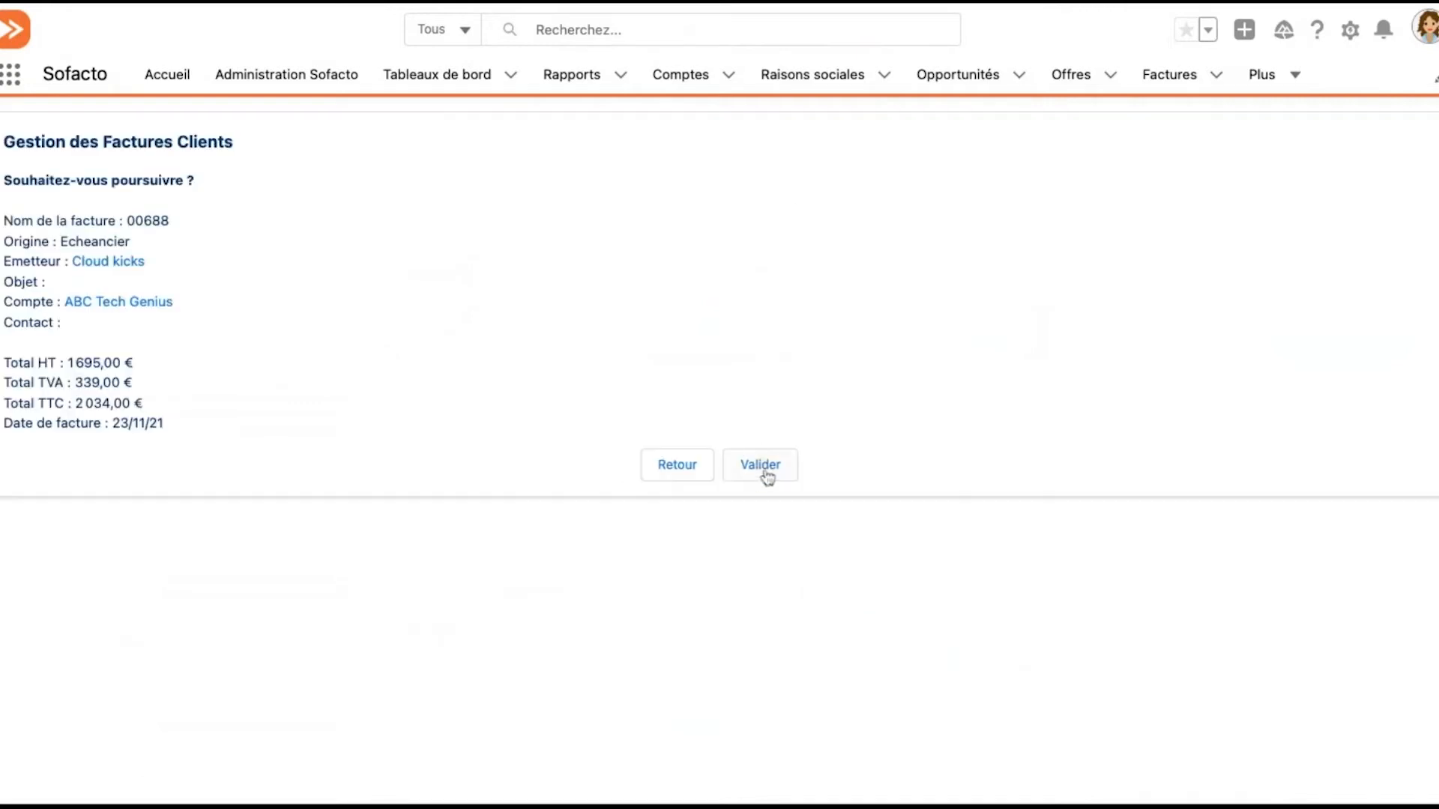
pyautogui.click(766, 473)
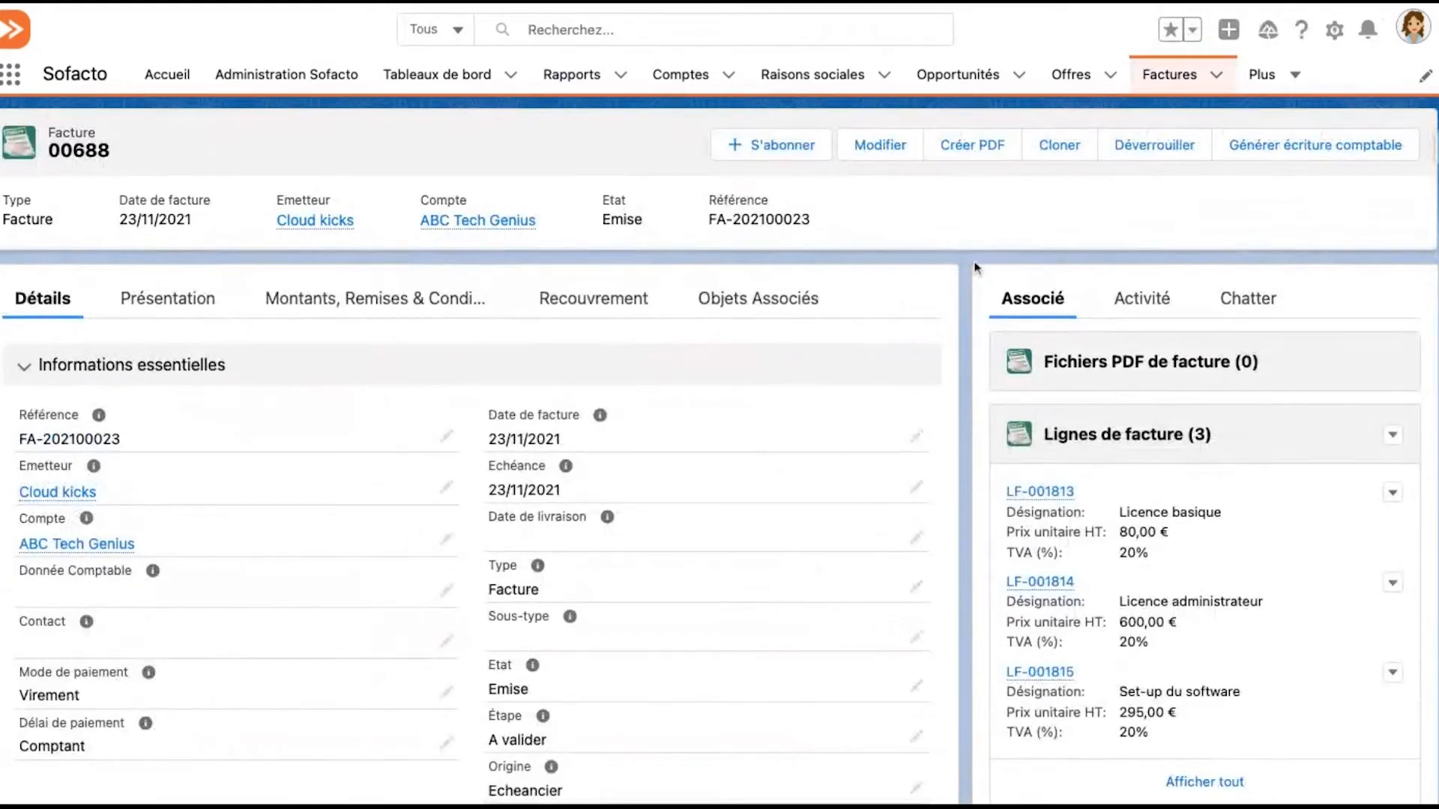
# Review the issued invoice's state and reference, and examine its Recouvrement information, including the Solde dû
pyautogui.scroll(-1, 975, 263)
pyautogui.scroll(-1, 1111, 656)
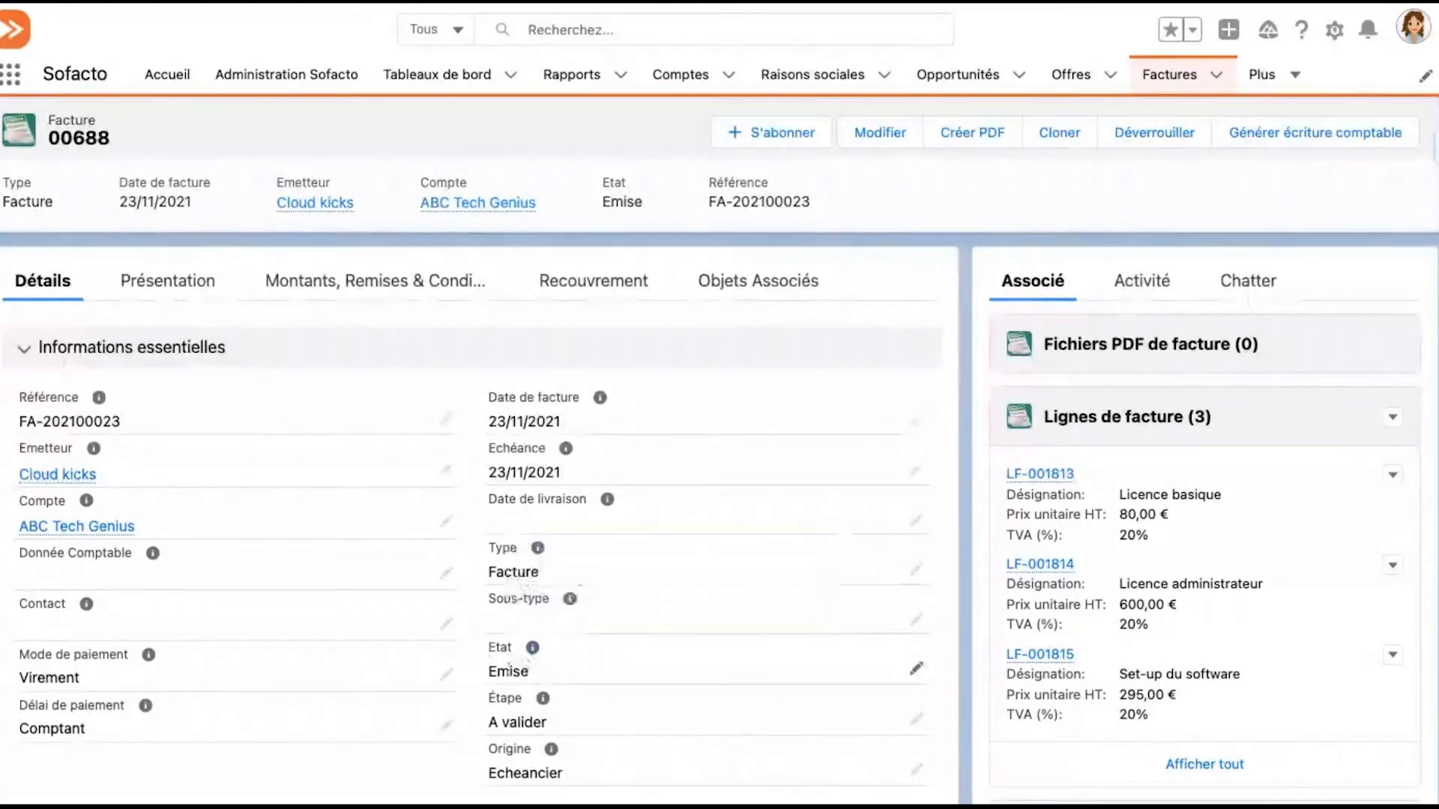
pyautogui.scroll(1, 519, 543)
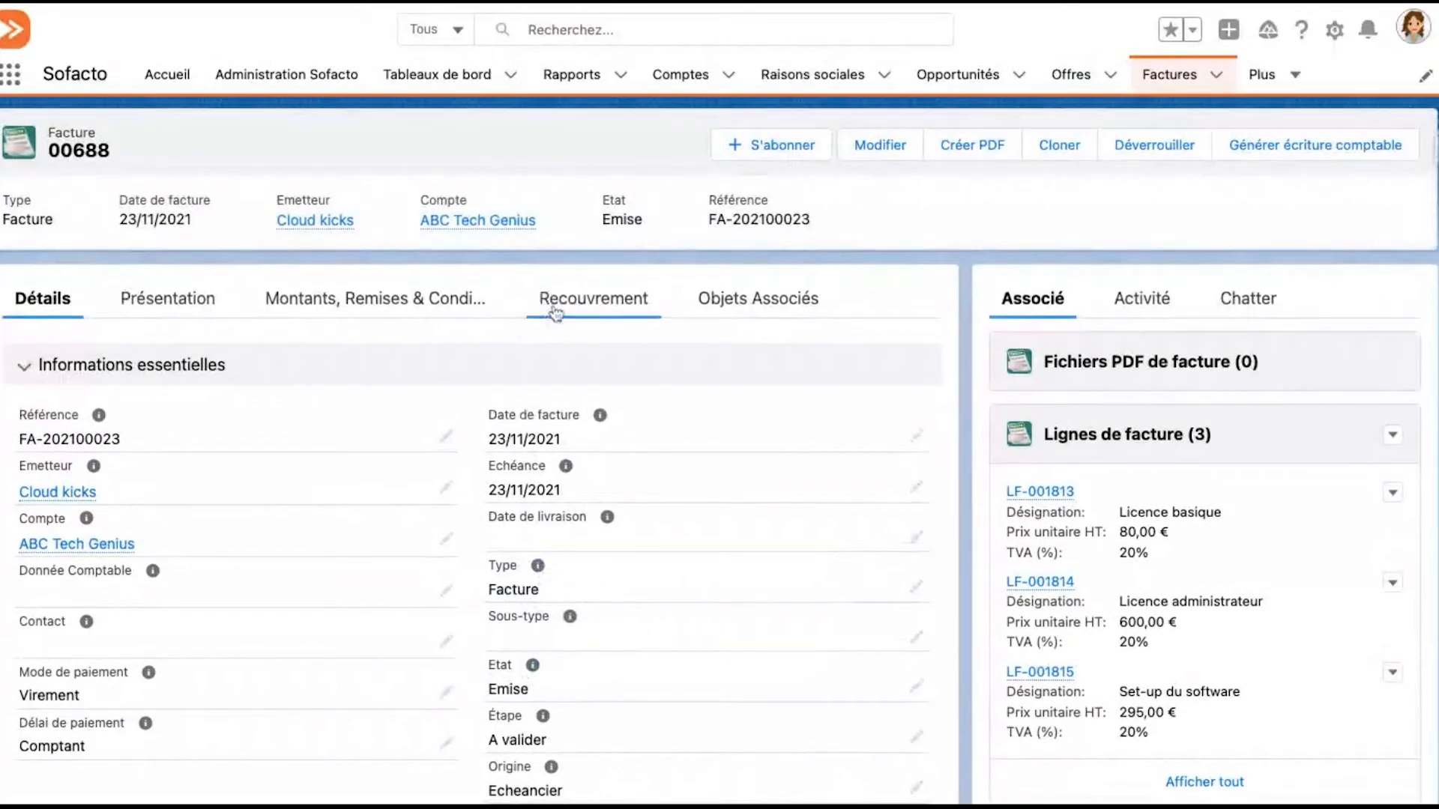
pyautogui.click(556, 311)
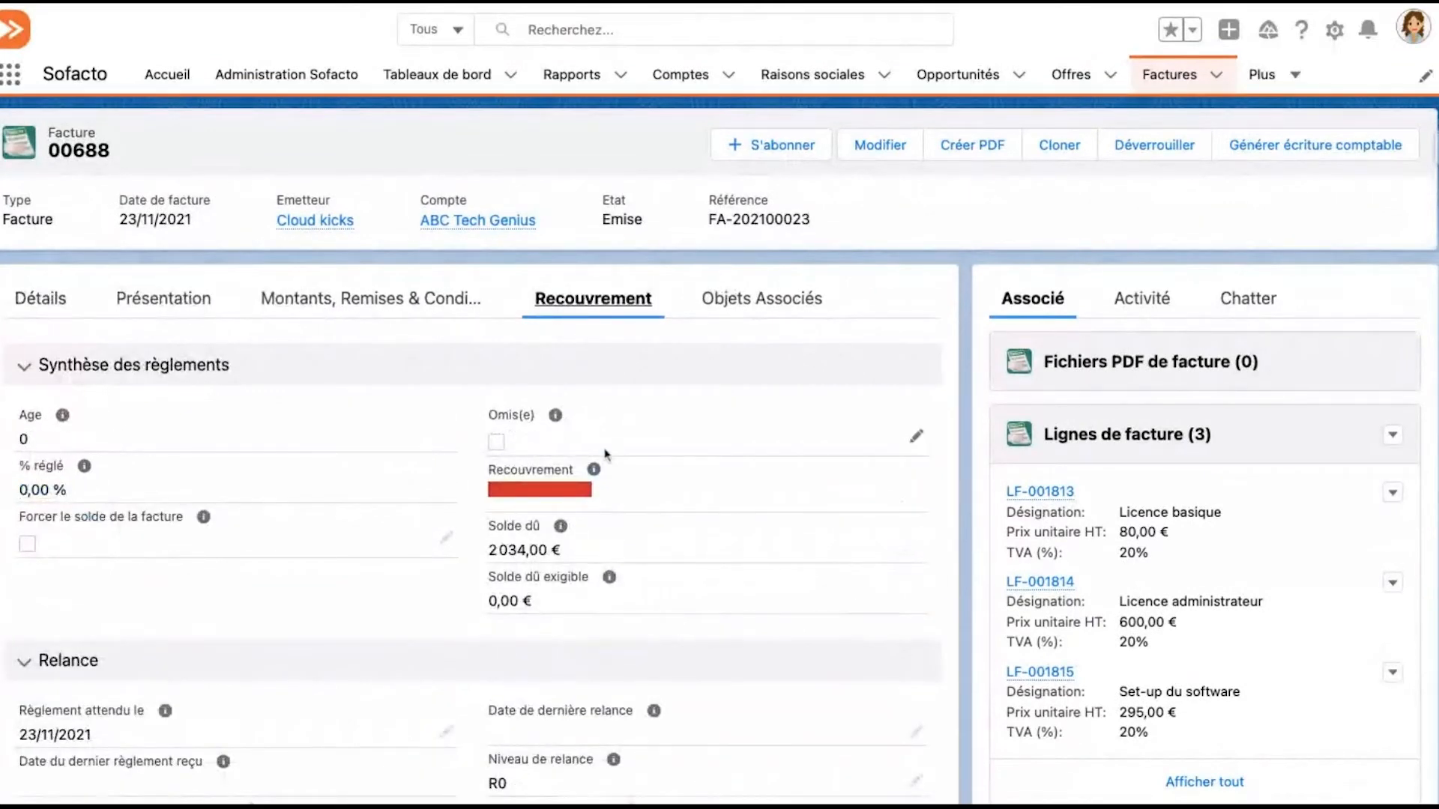
pyautogui.scroll(-1, 605, 452)
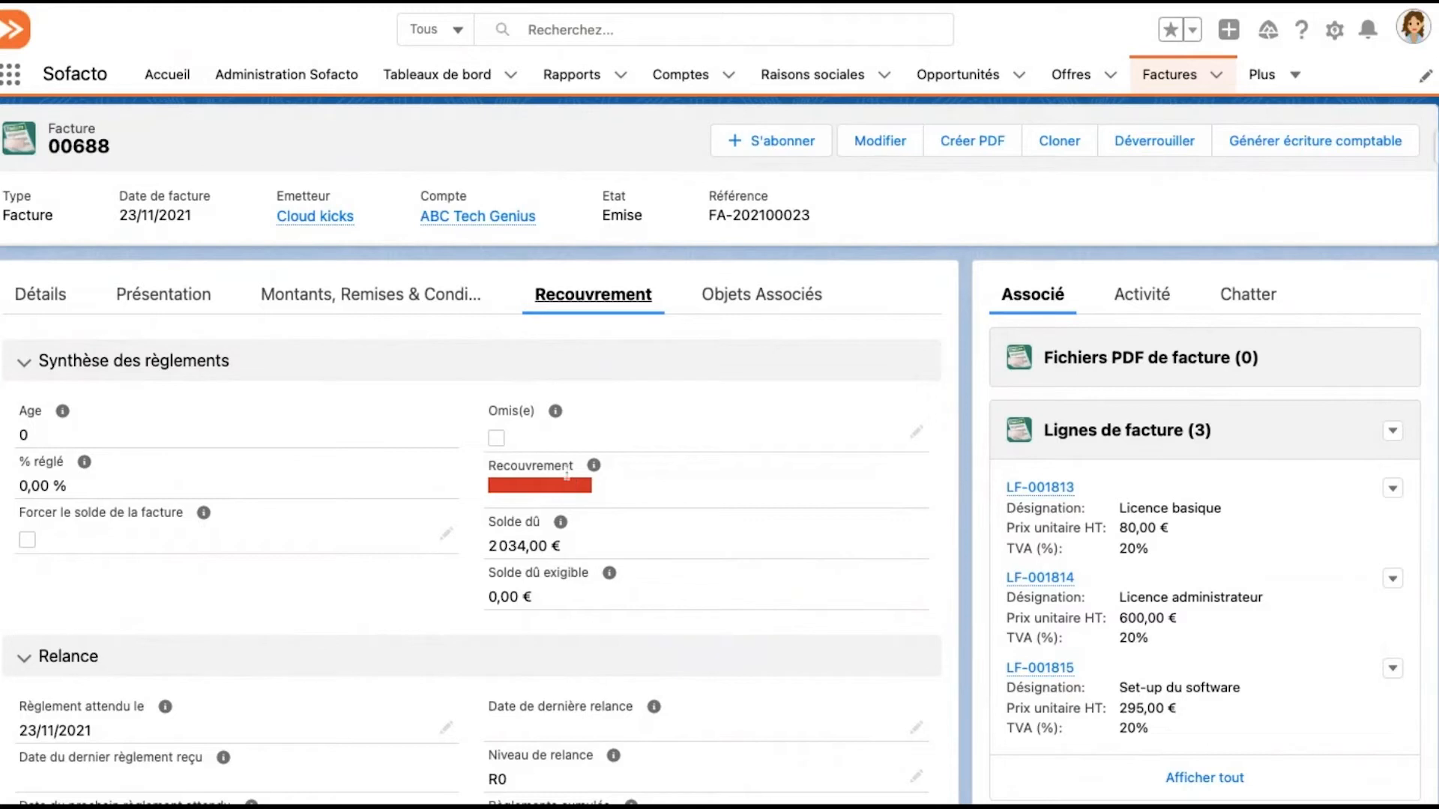
pyautogui.moveTo(488, 551); pyautogui.dragTo(550, 548)
pyautogui.click(699, 548)
# Open the règlement linked to the invoice, clear its En attente option, and save
pyautogui.scroll(-5, 766, 532)
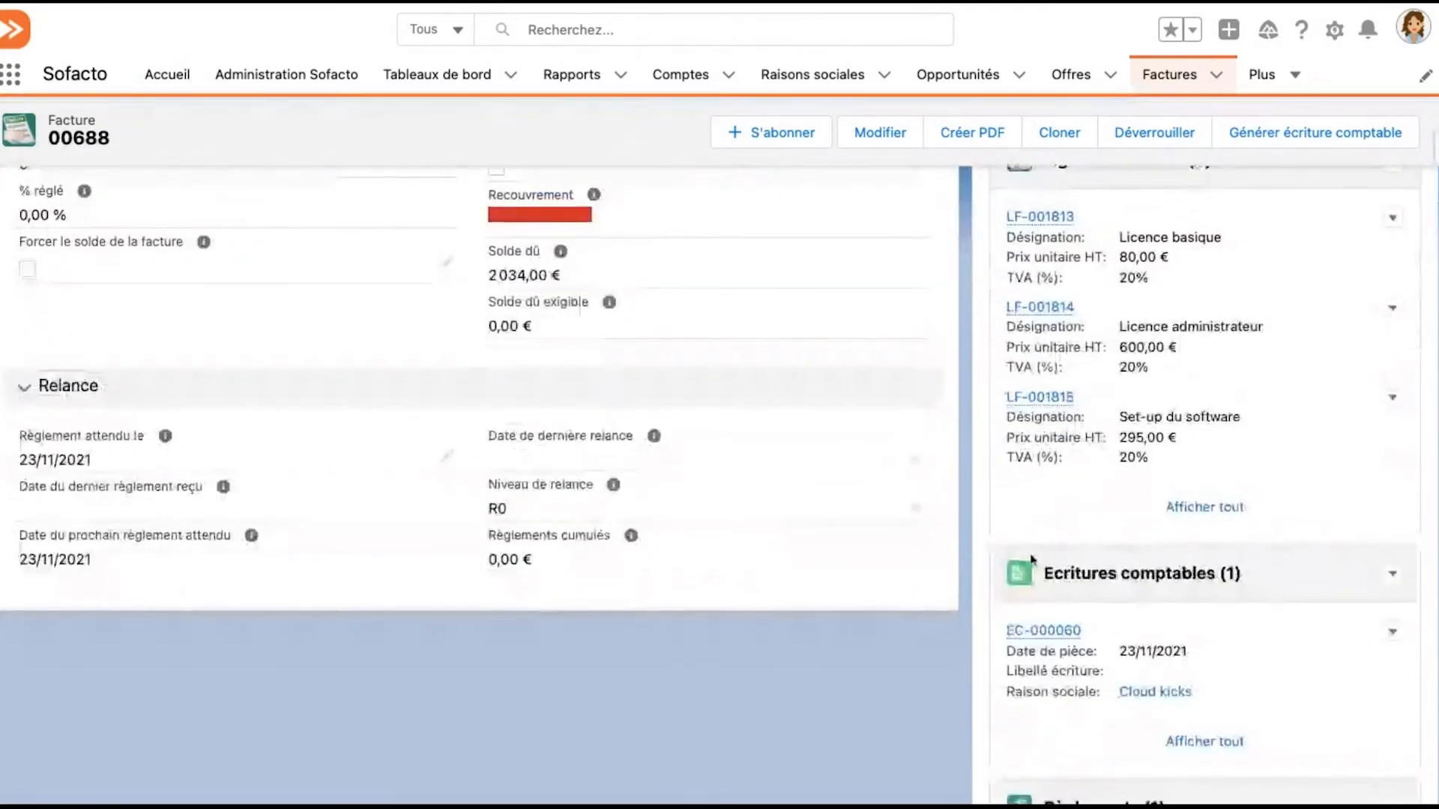
pyautogui.scroll(-3, 766, 533)
pyautogui.scroll(-1, 963, 480)
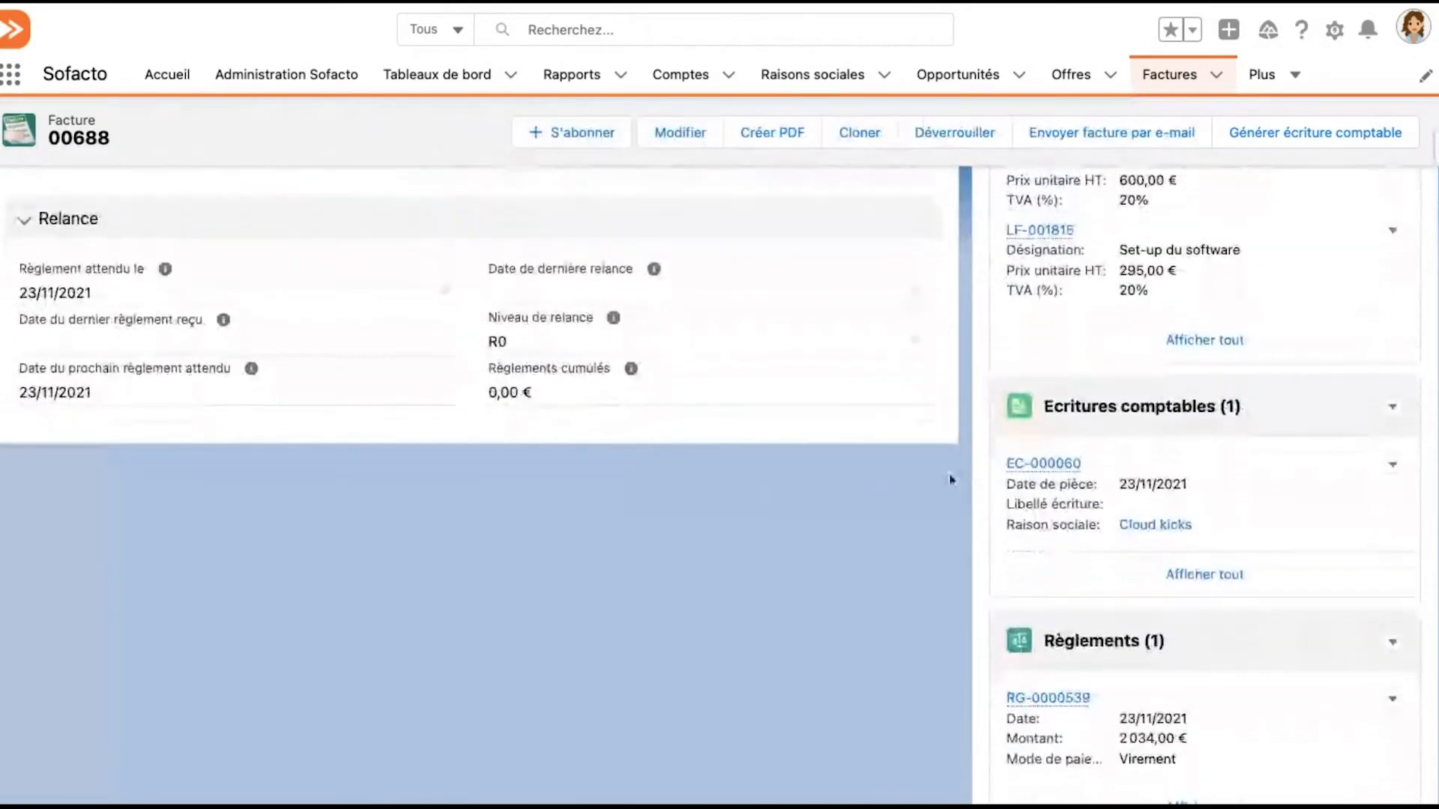
pyautogui.scroll(-1, 951, 479)
pyautogui.moveTo(1036, 626)
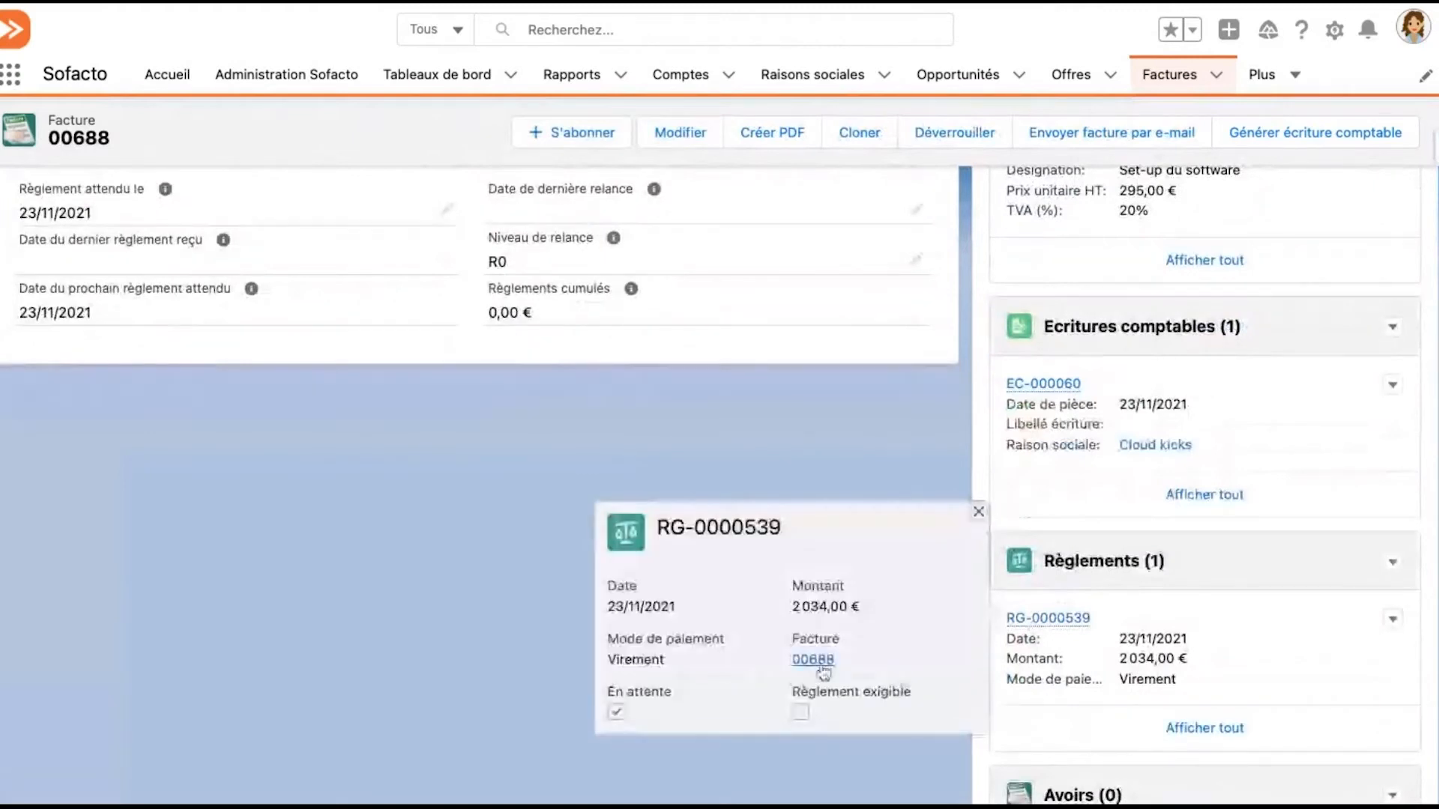
pyautogui.click(1032, 622)
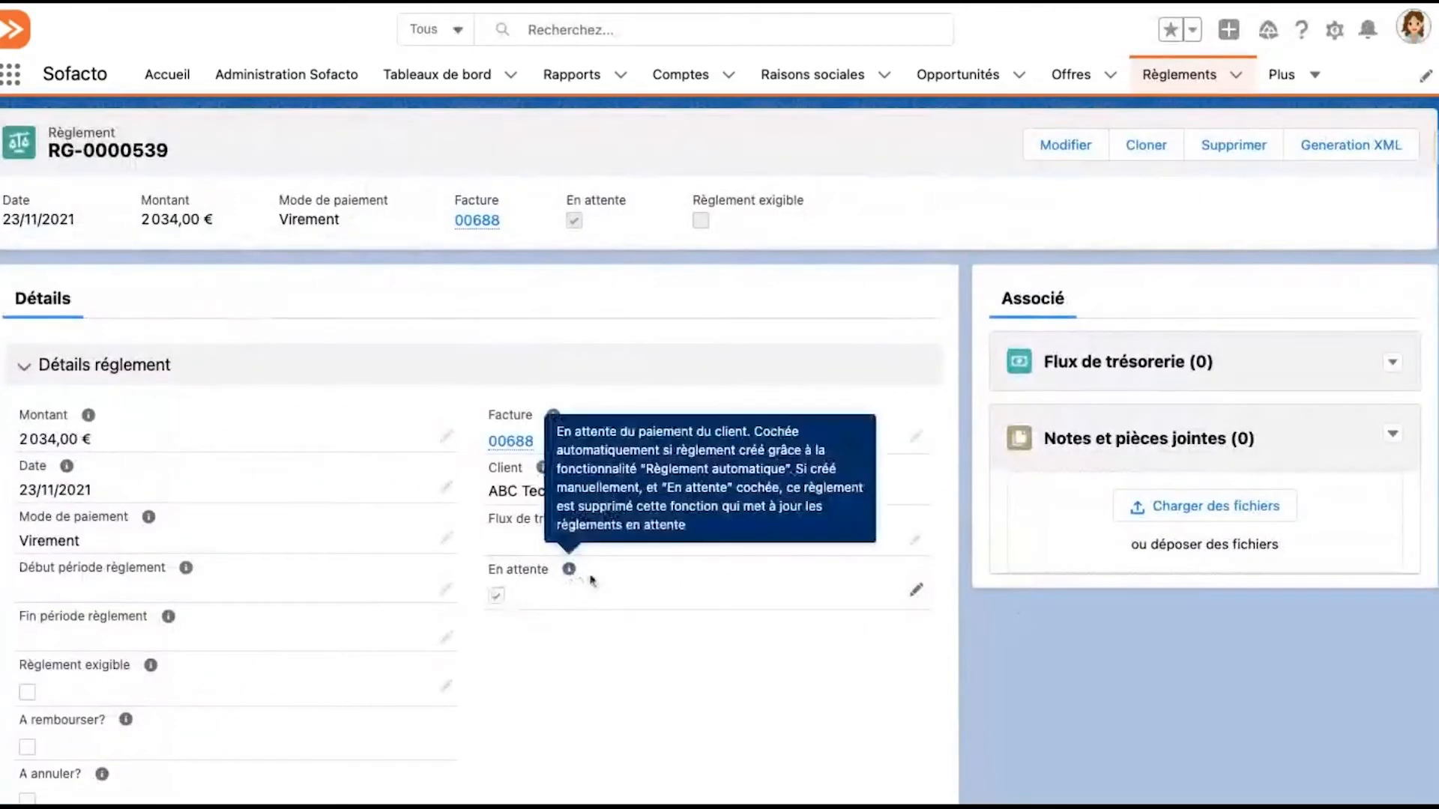
pyautogui.click(916, 590)
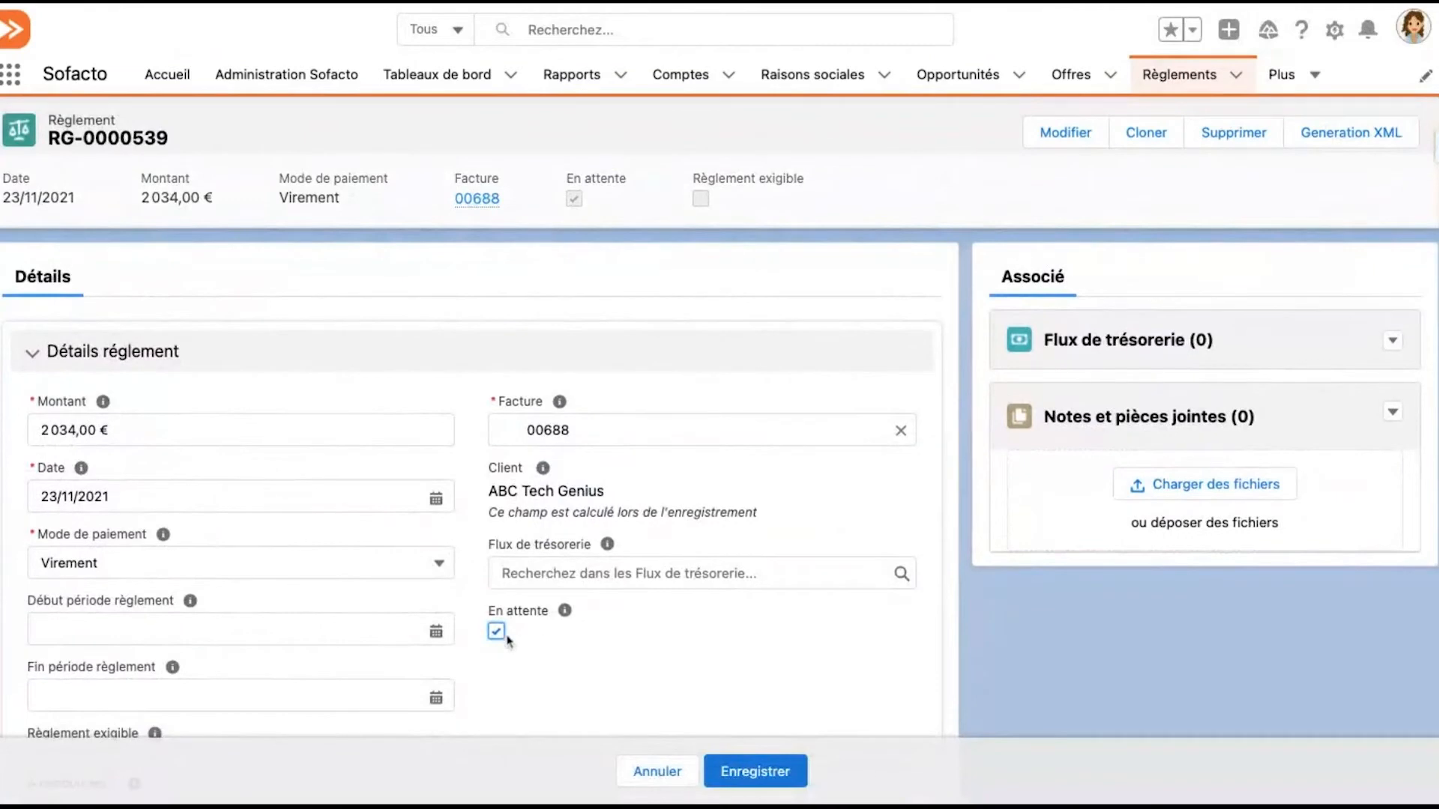
pyautogui.click(497, 632)
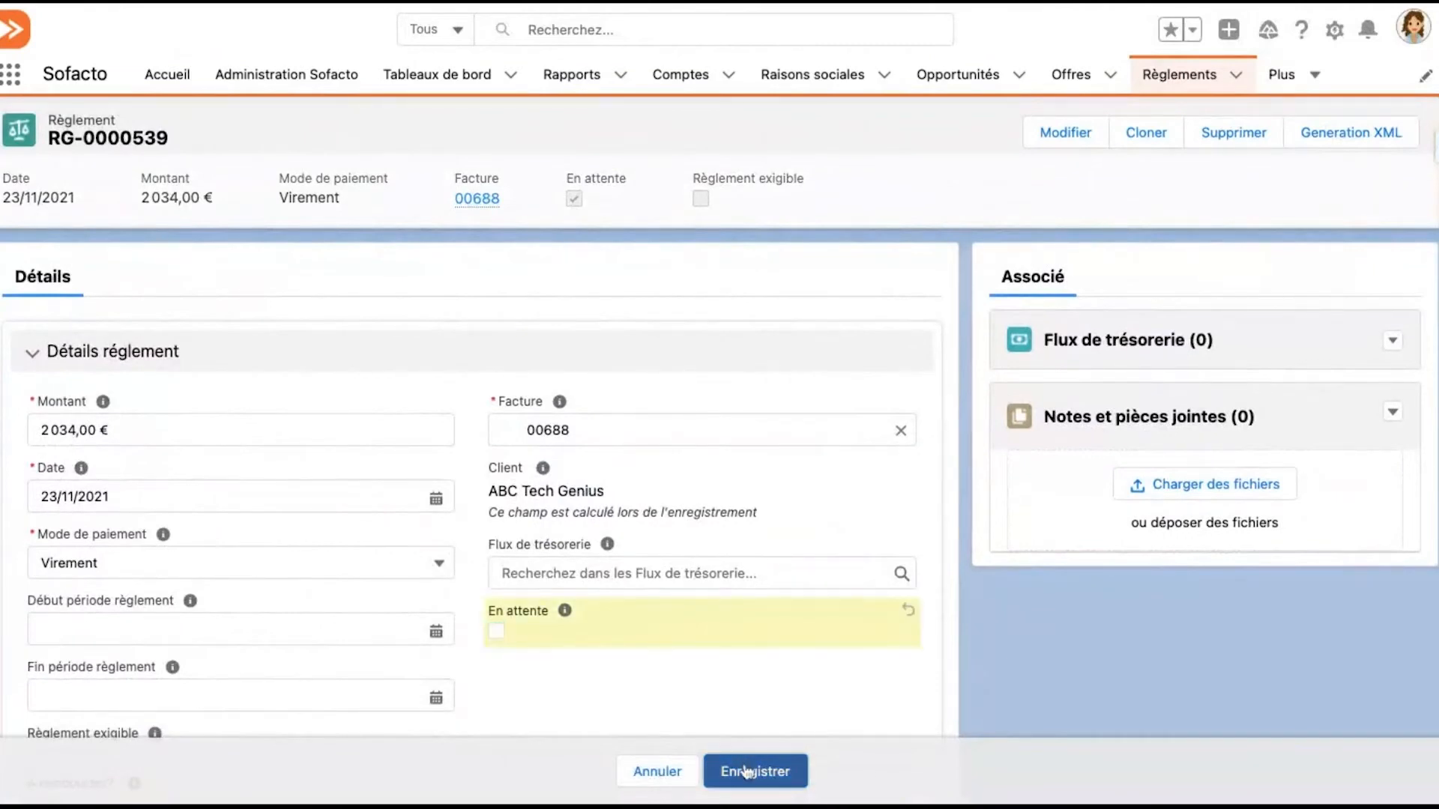
pyautogui.click(746, 770)
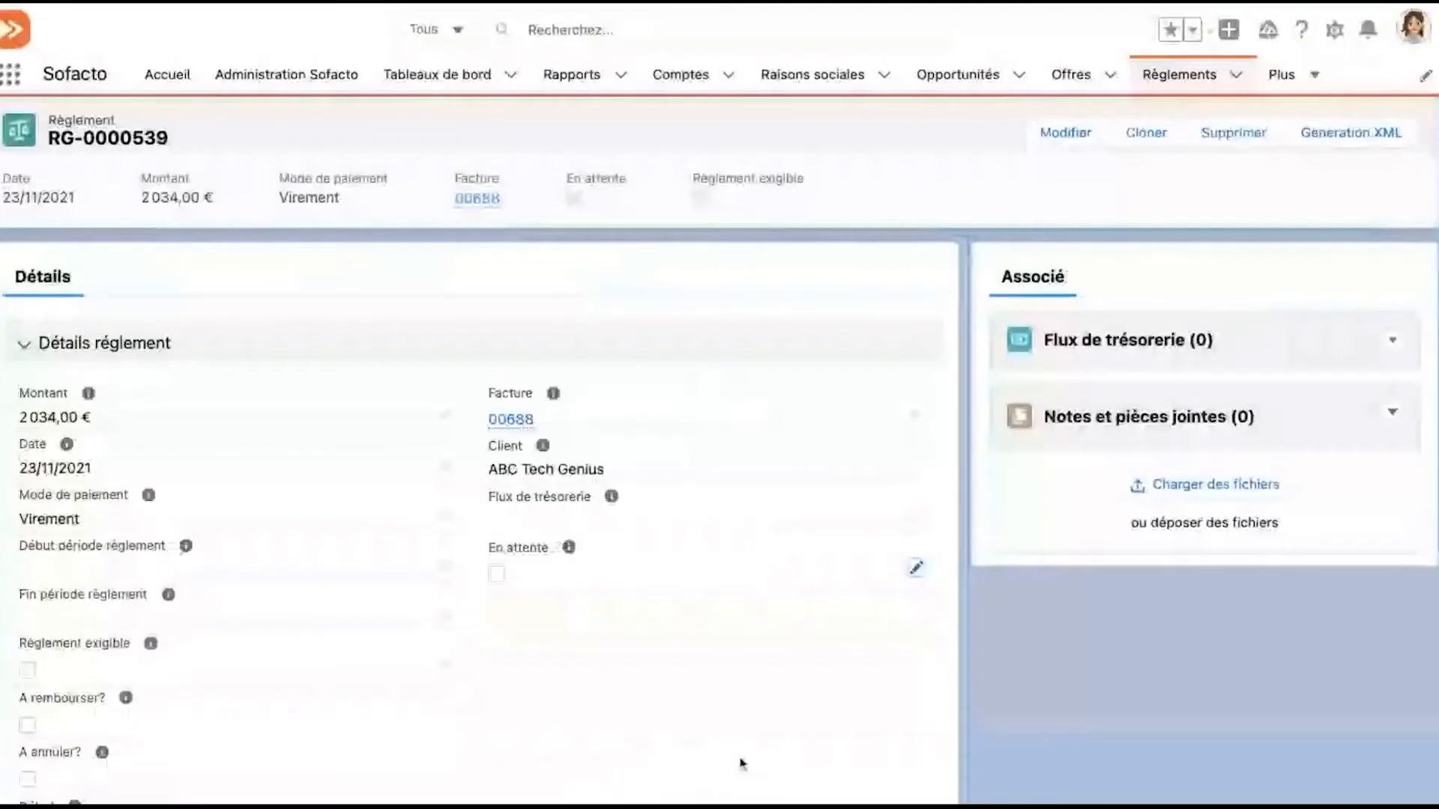
# Return to the invoice linked to the règlement and show its Recouvrement information
pyautogui.moveTo(461, 202)
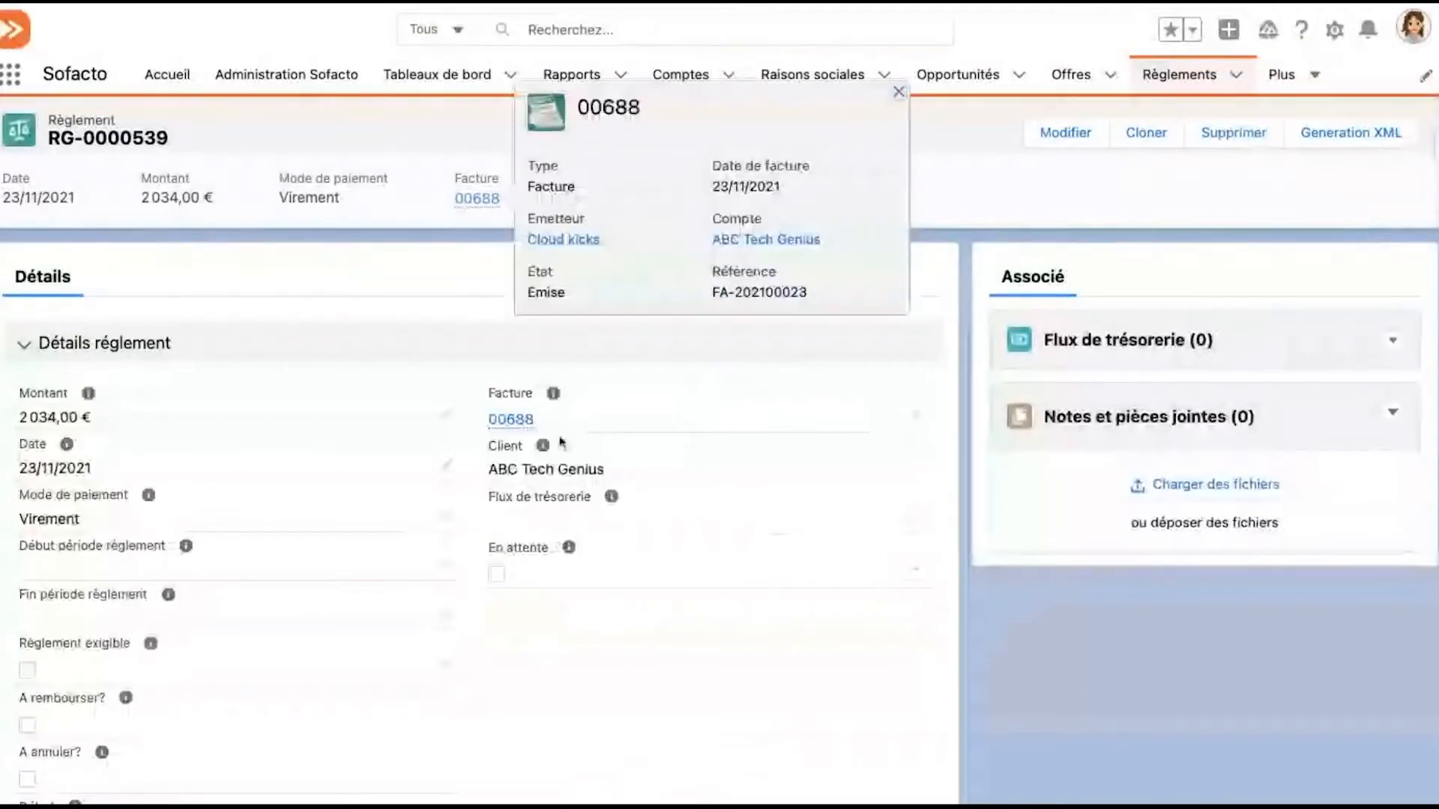
pyautogui.scroll(-1, 540, 420)
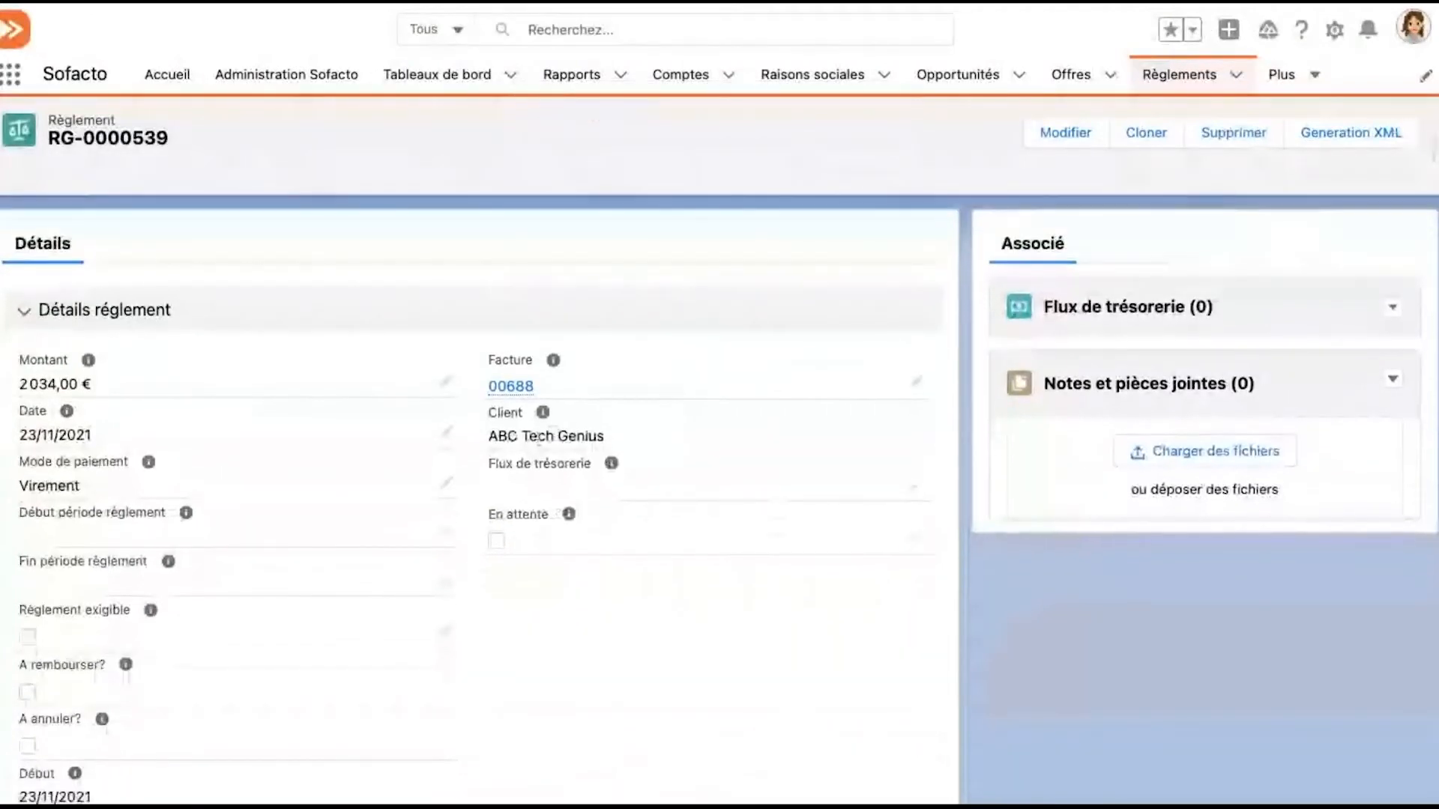
pyautogui.click(512, 388)
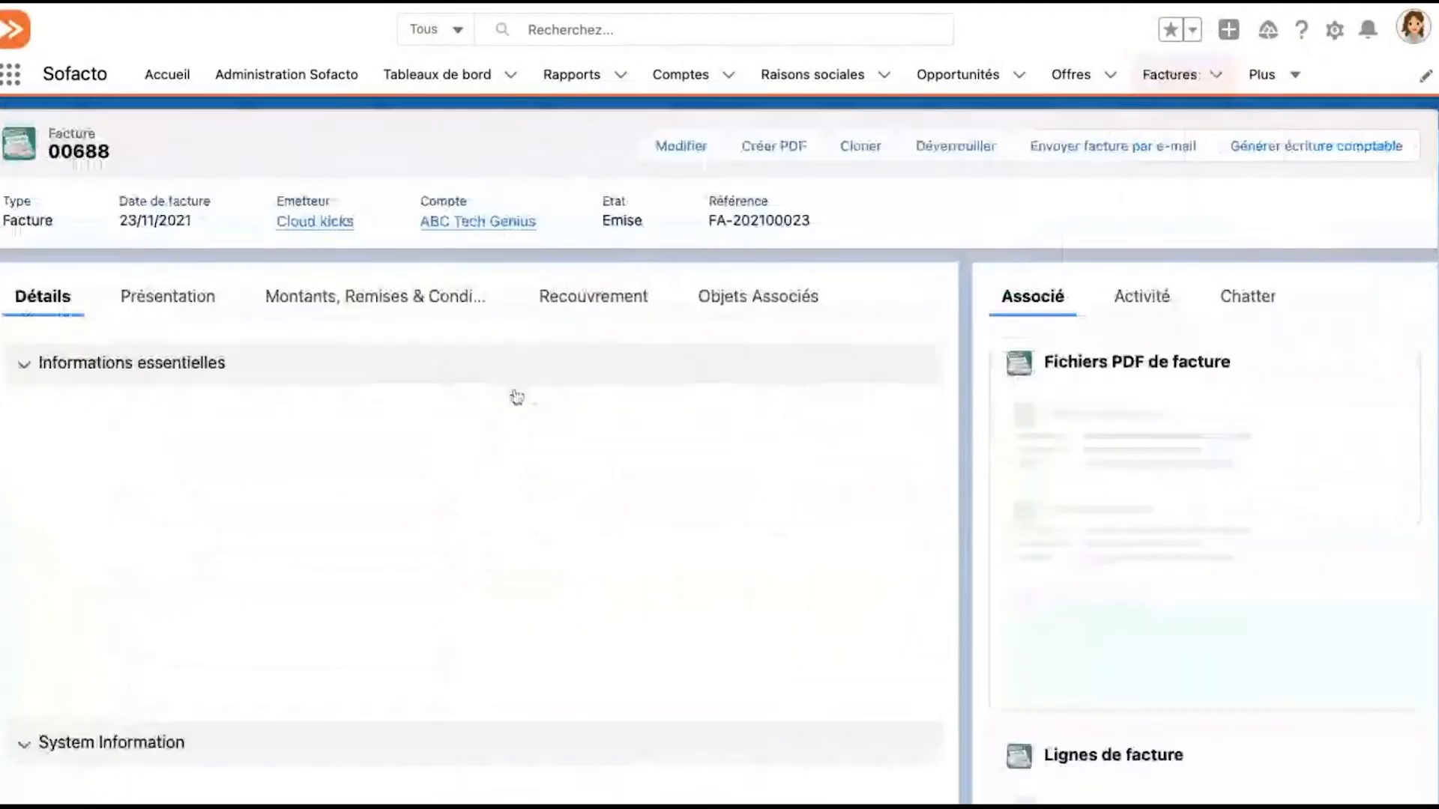
pyautogui.click(568, 300)
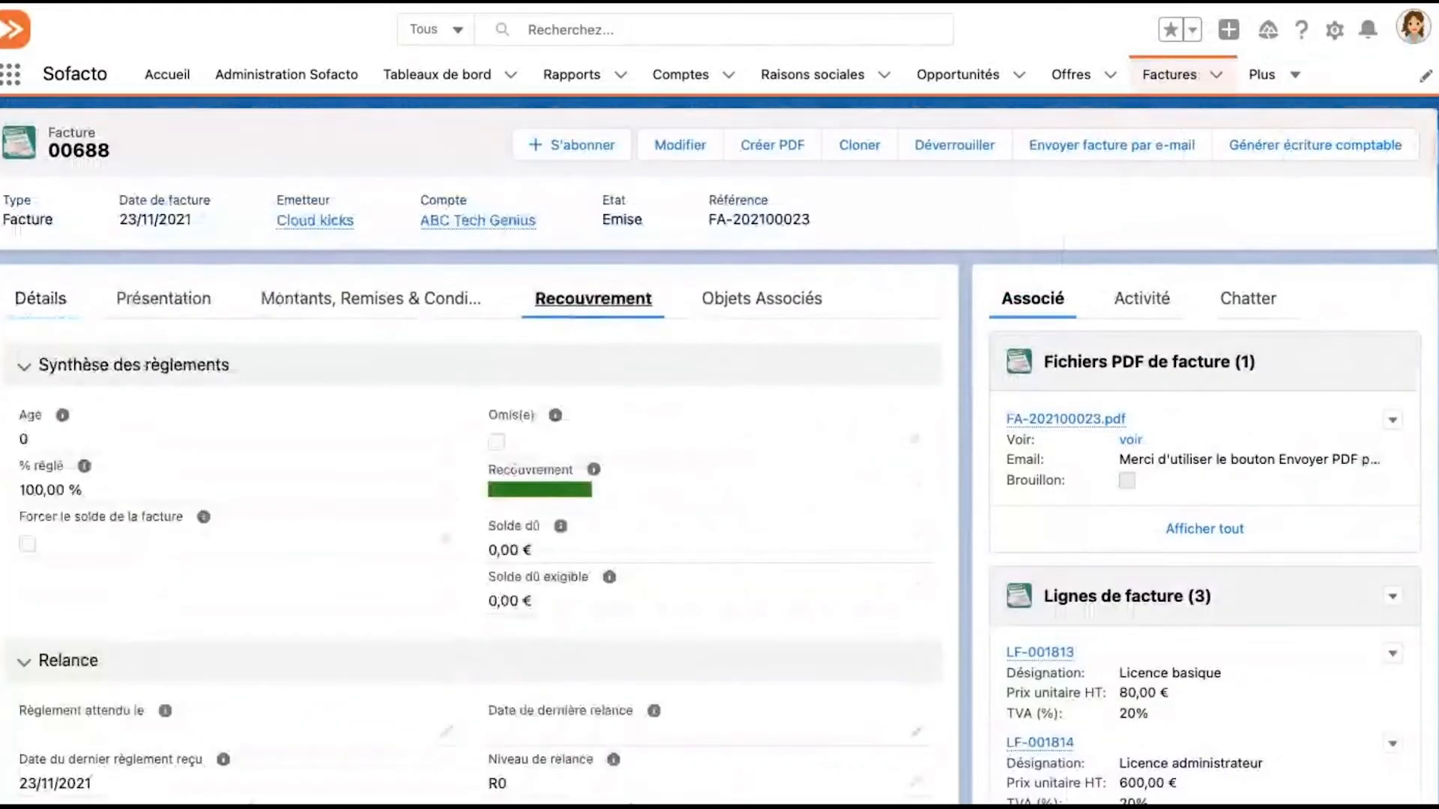
pyautogui.scroll(-1, 588, 491)
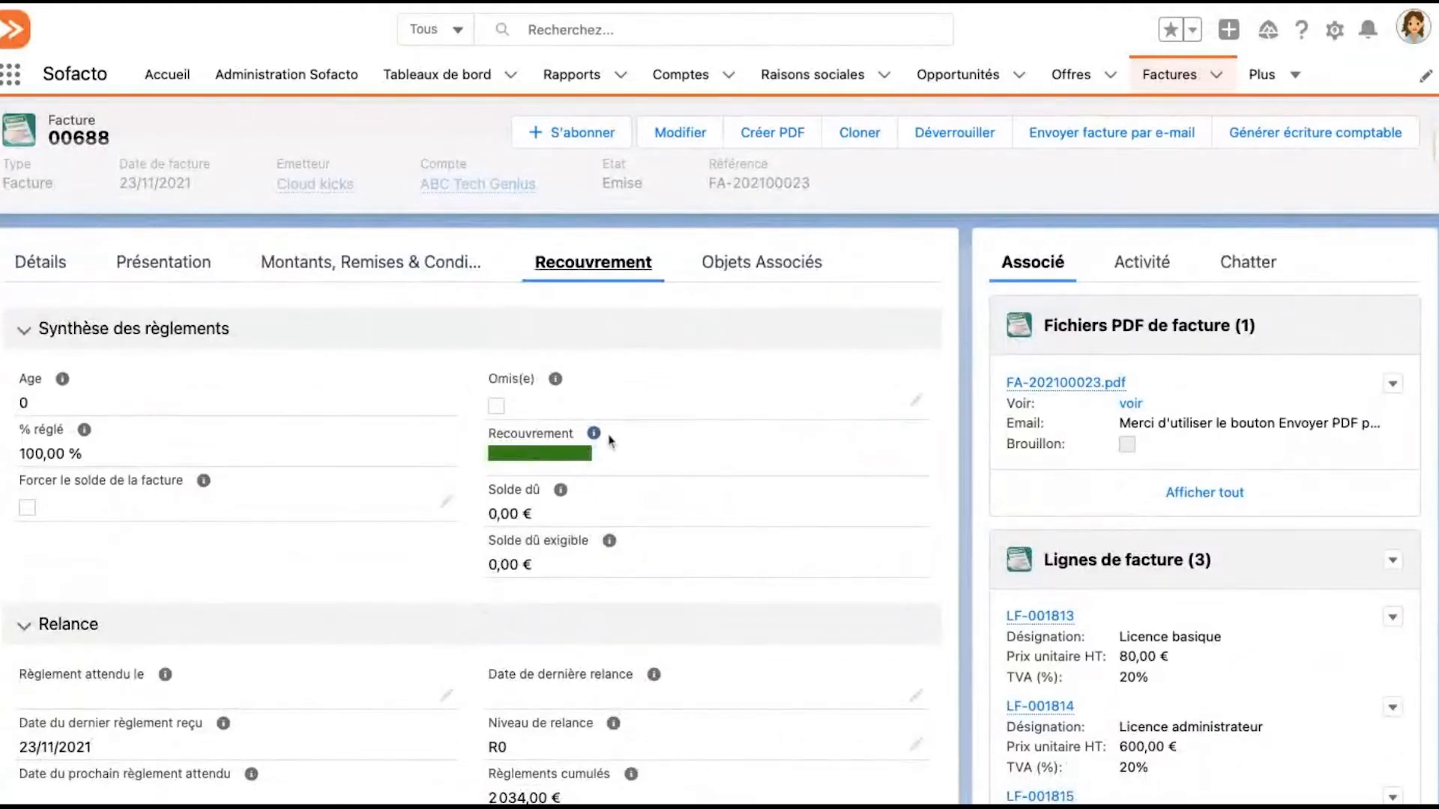
# Examine the invoice's payment summary and Relance section, including the Recouvrement indicator, Solde dû and Règlements cumulés
pyautogui.moveTo(599, 448)
pyautogui.scroll(1, 738, 483)
pyautogui.scroll(-1, 742, 480)
pyautogui.scroll(-1, 742, 478)
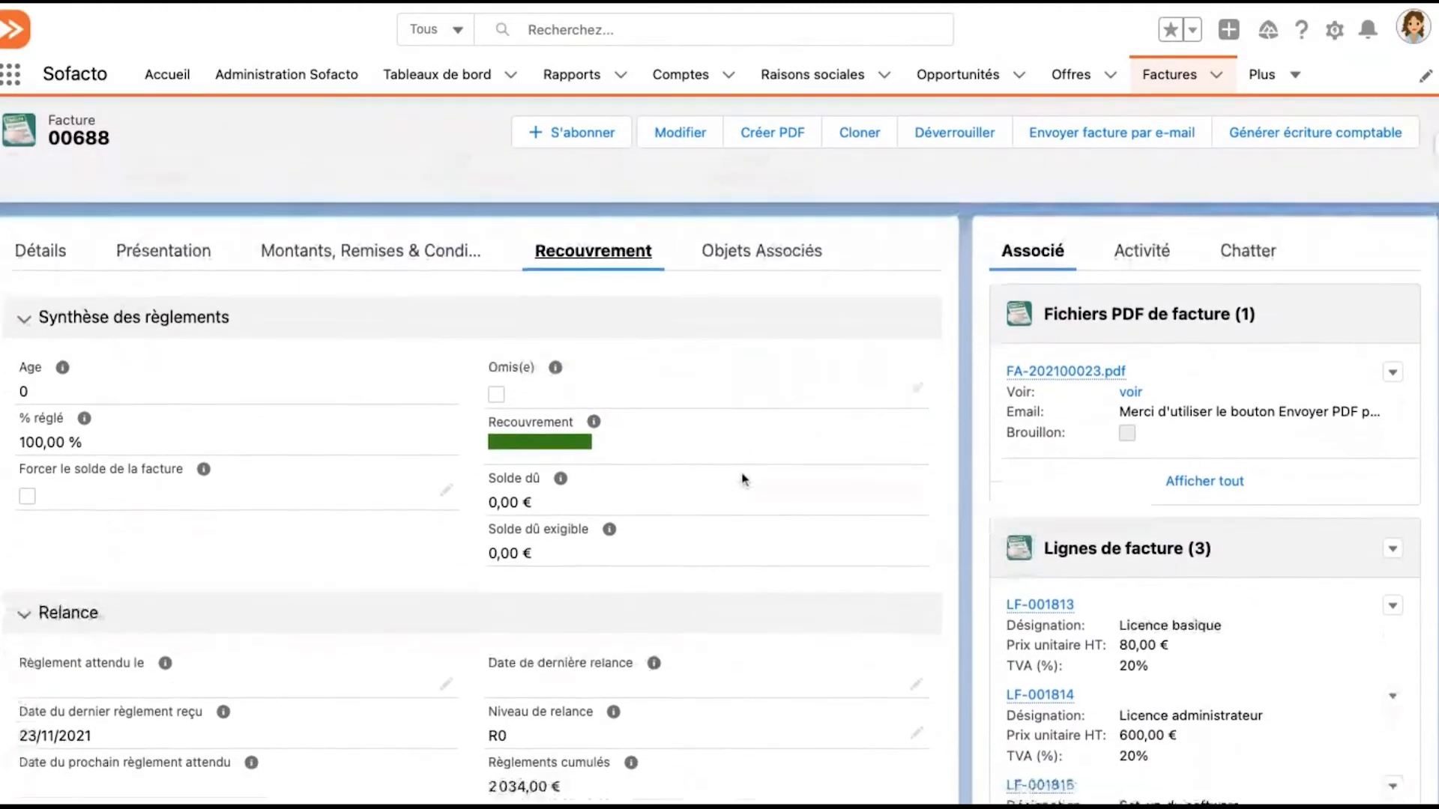
pyautogui.scroll(-1, 684, 608)
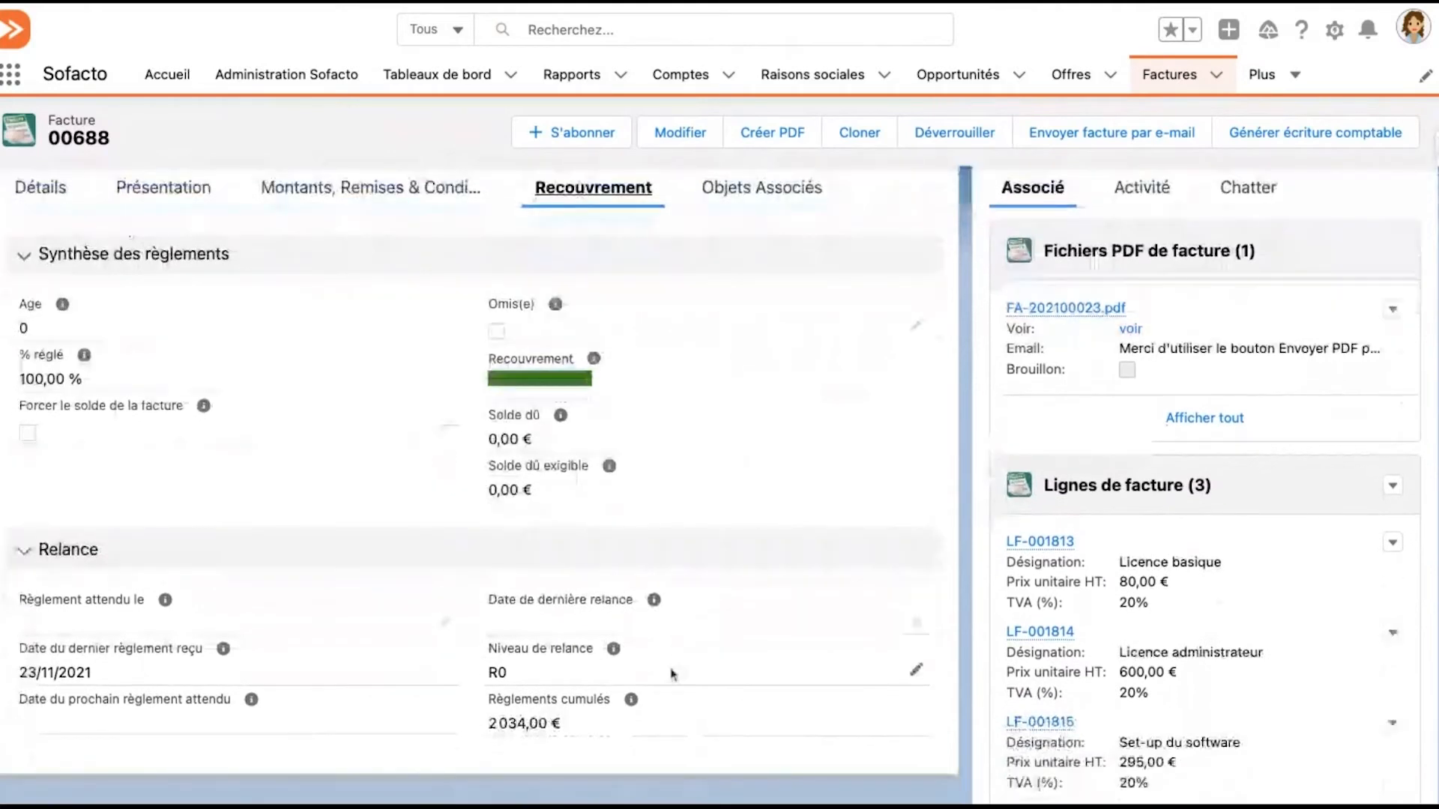
pyautogui.scroll(-1, 623, 682)
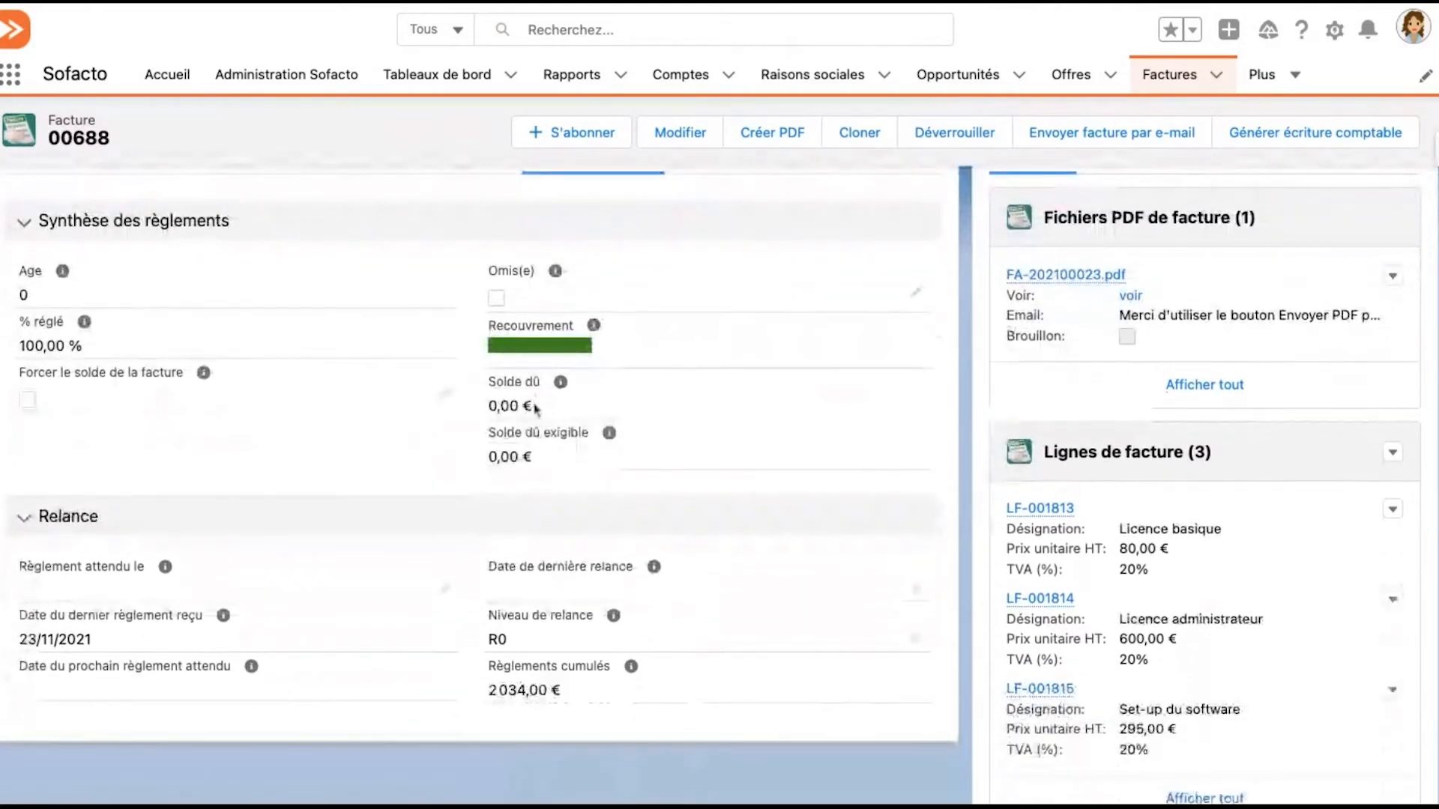
pyautogui.moveTo(533, 406); pyautogui.dragTo(486, 410)
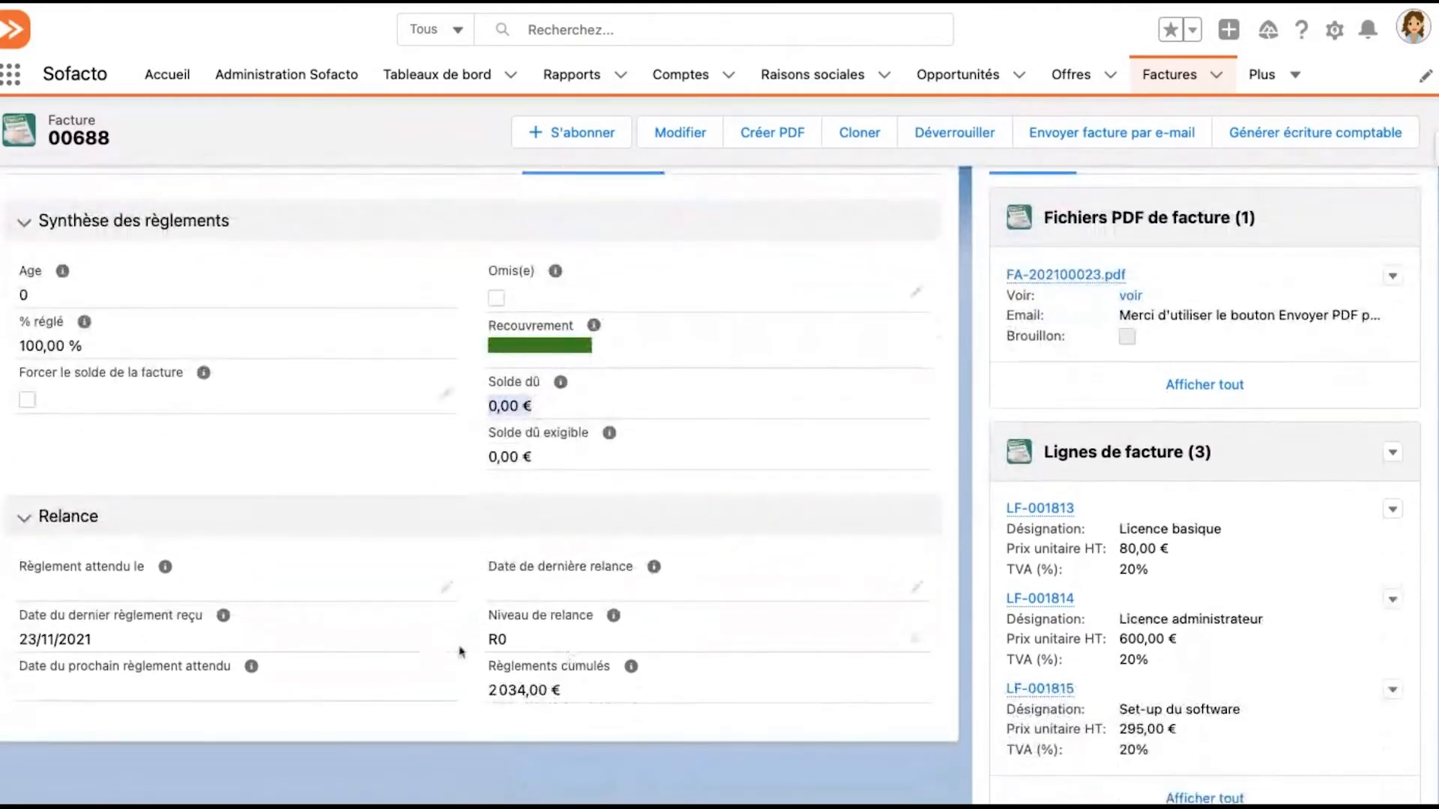
pyautogui.moveTo(491, 691); pyautogui.dragTo(561, 691)
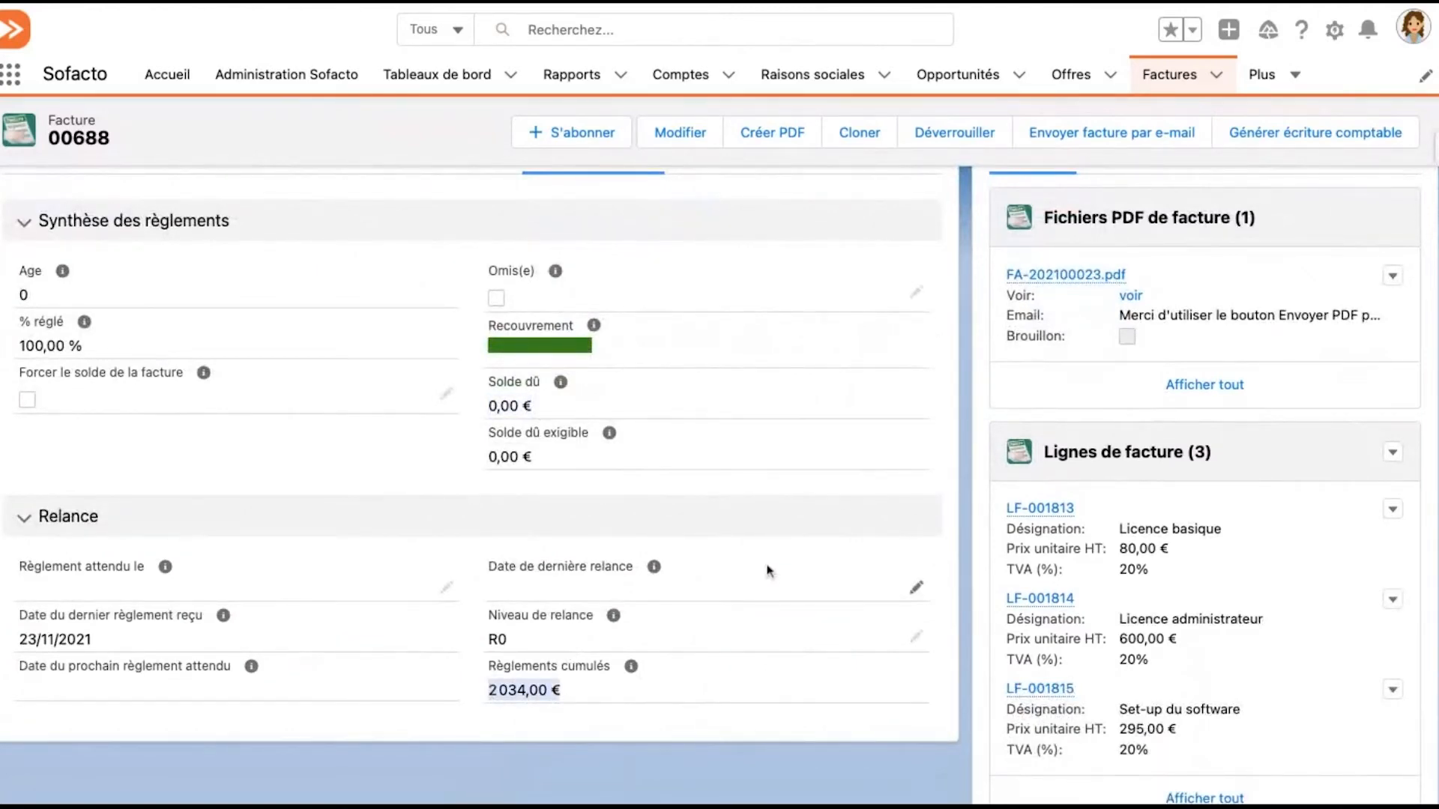
pyautogui.scroll(3, 768, 450)
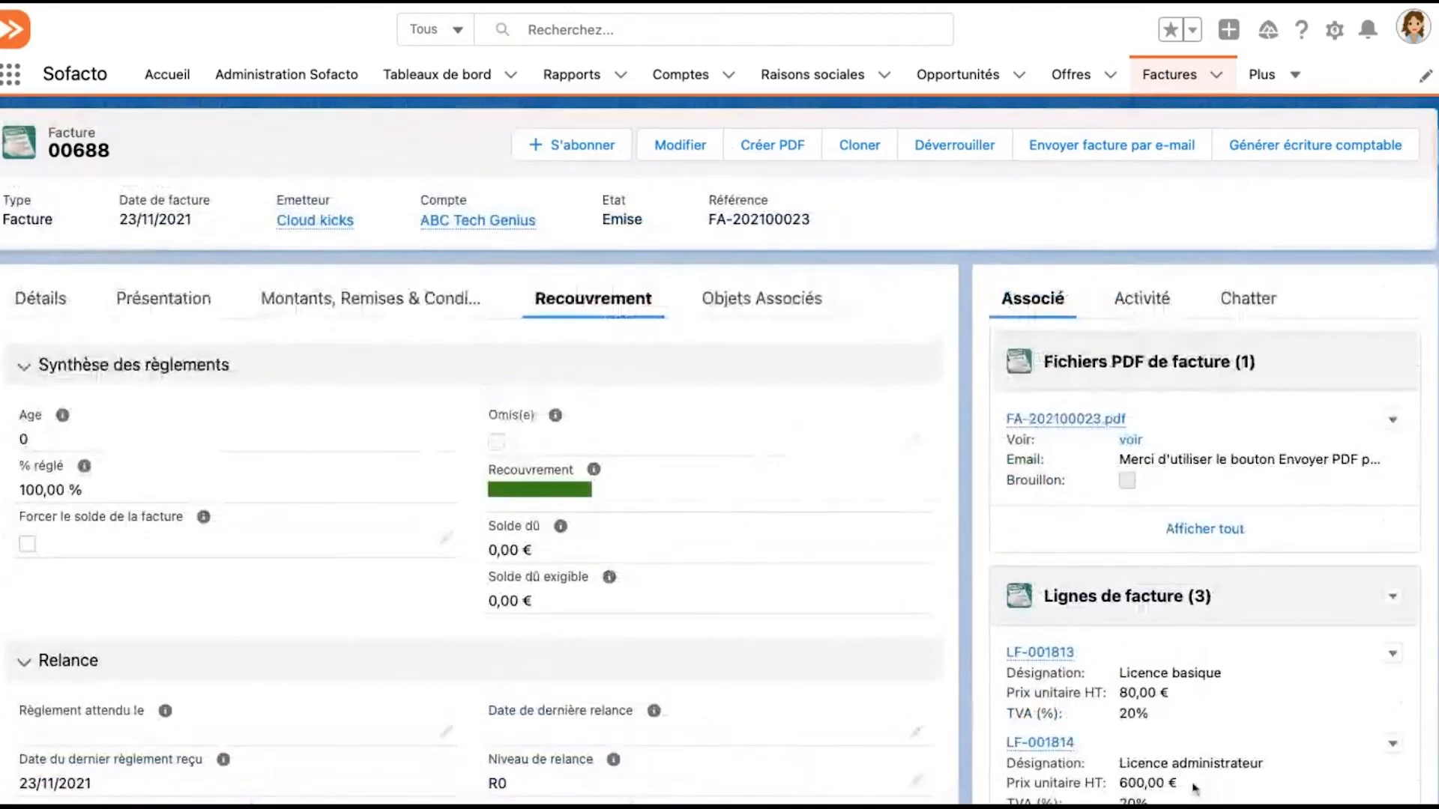
# Go to the invoice list and switch it to the Factures à relancer view
pyautogui.click(1179, 80)
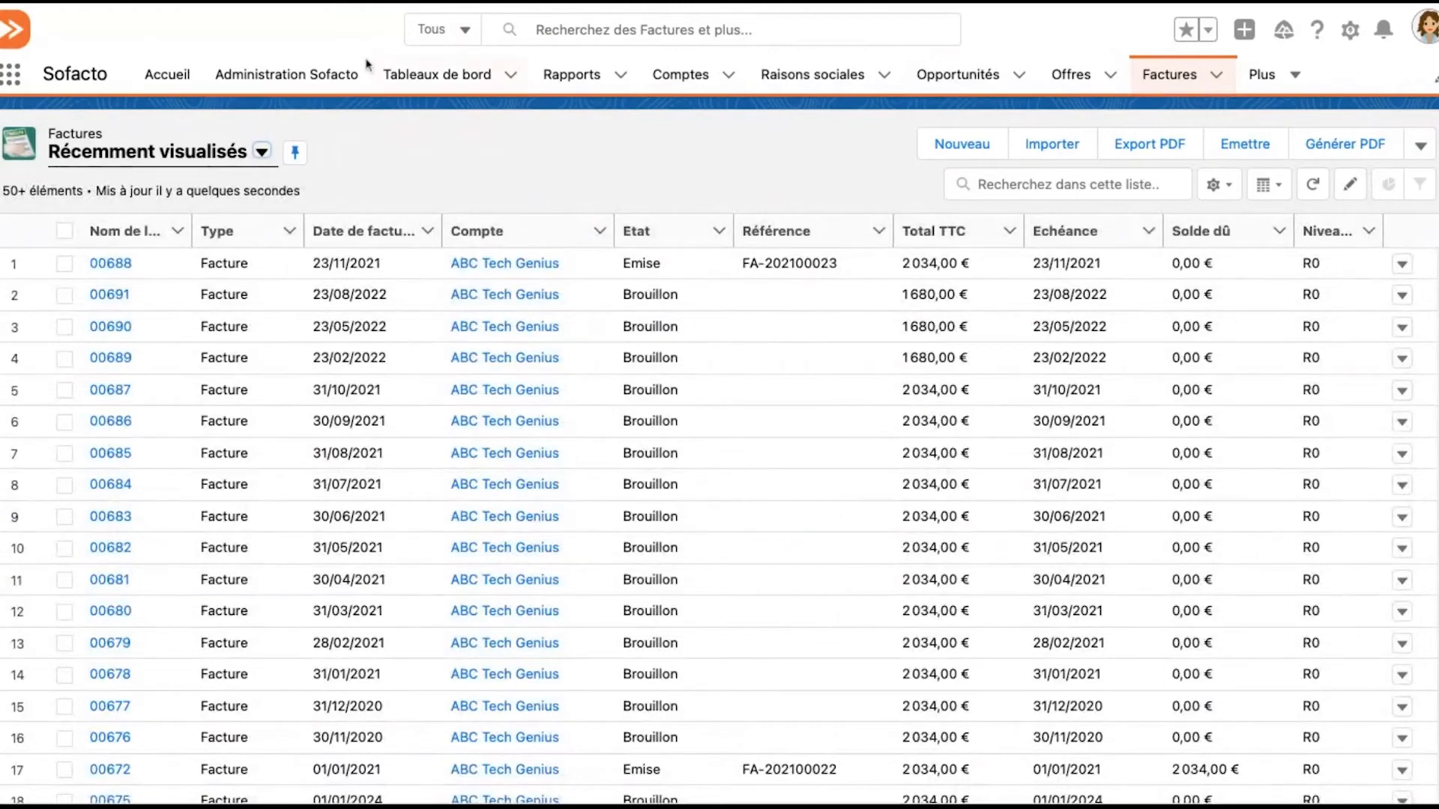
pyautogui.click(226, 156)
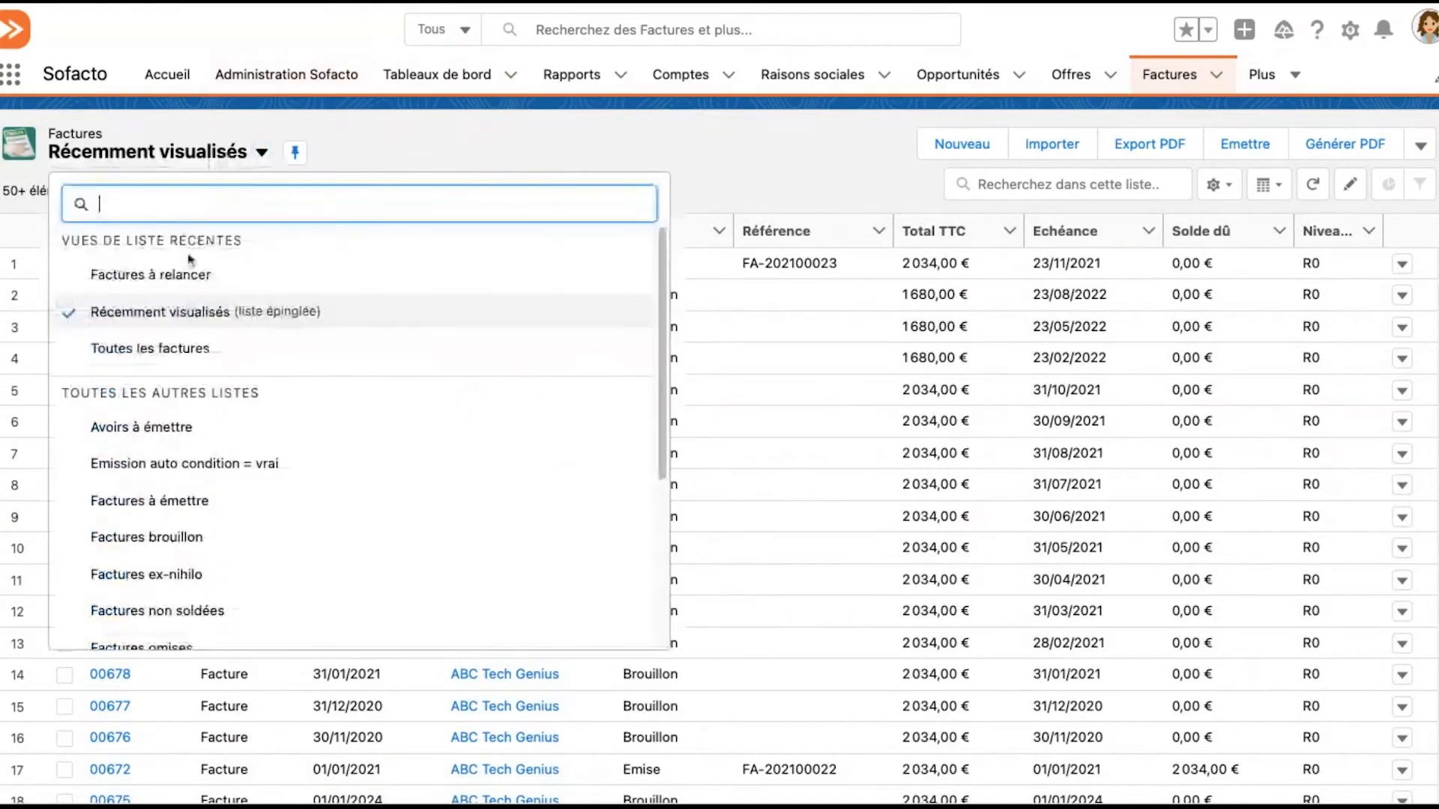
pyautogui.click(358, 166)
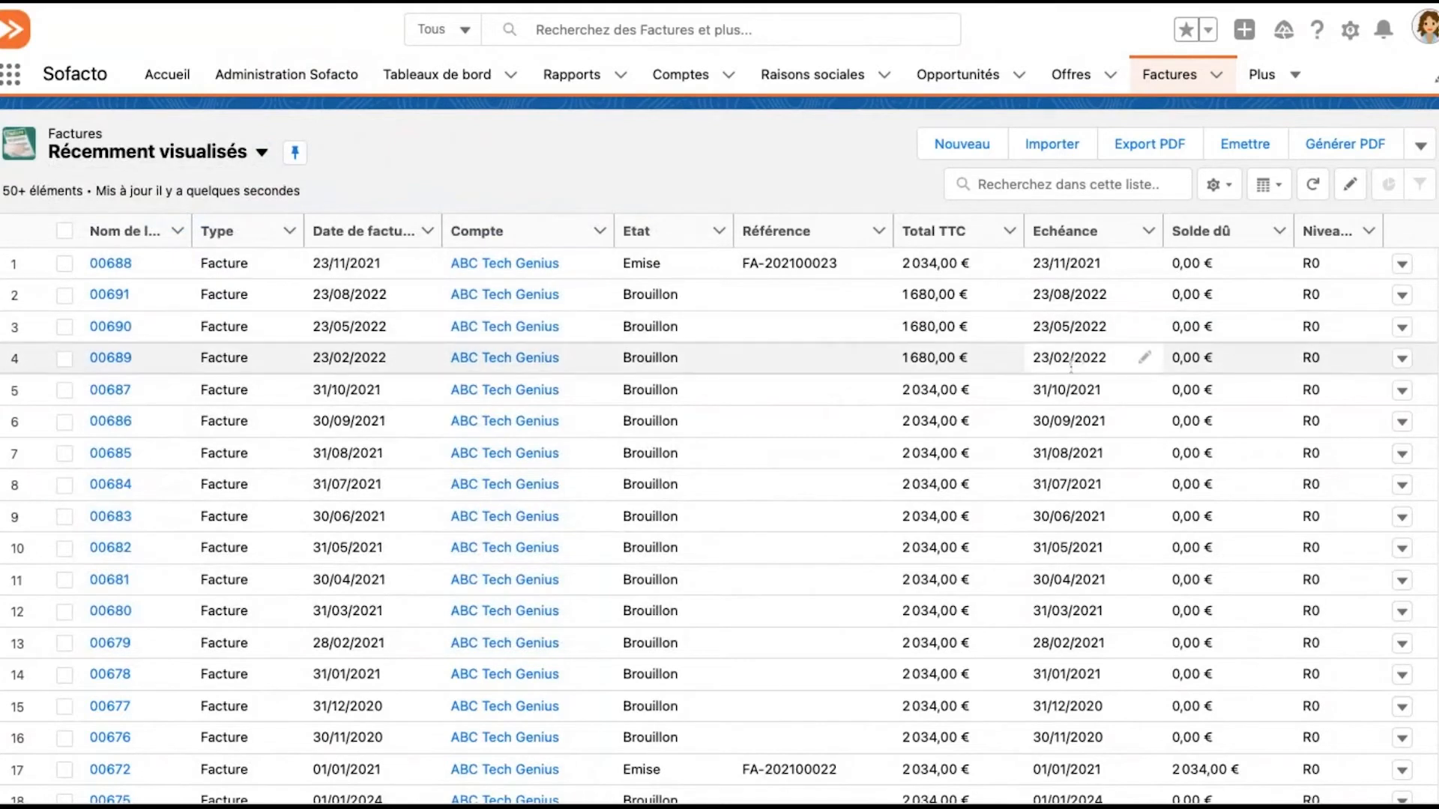
pyautogui.click(184, 155)
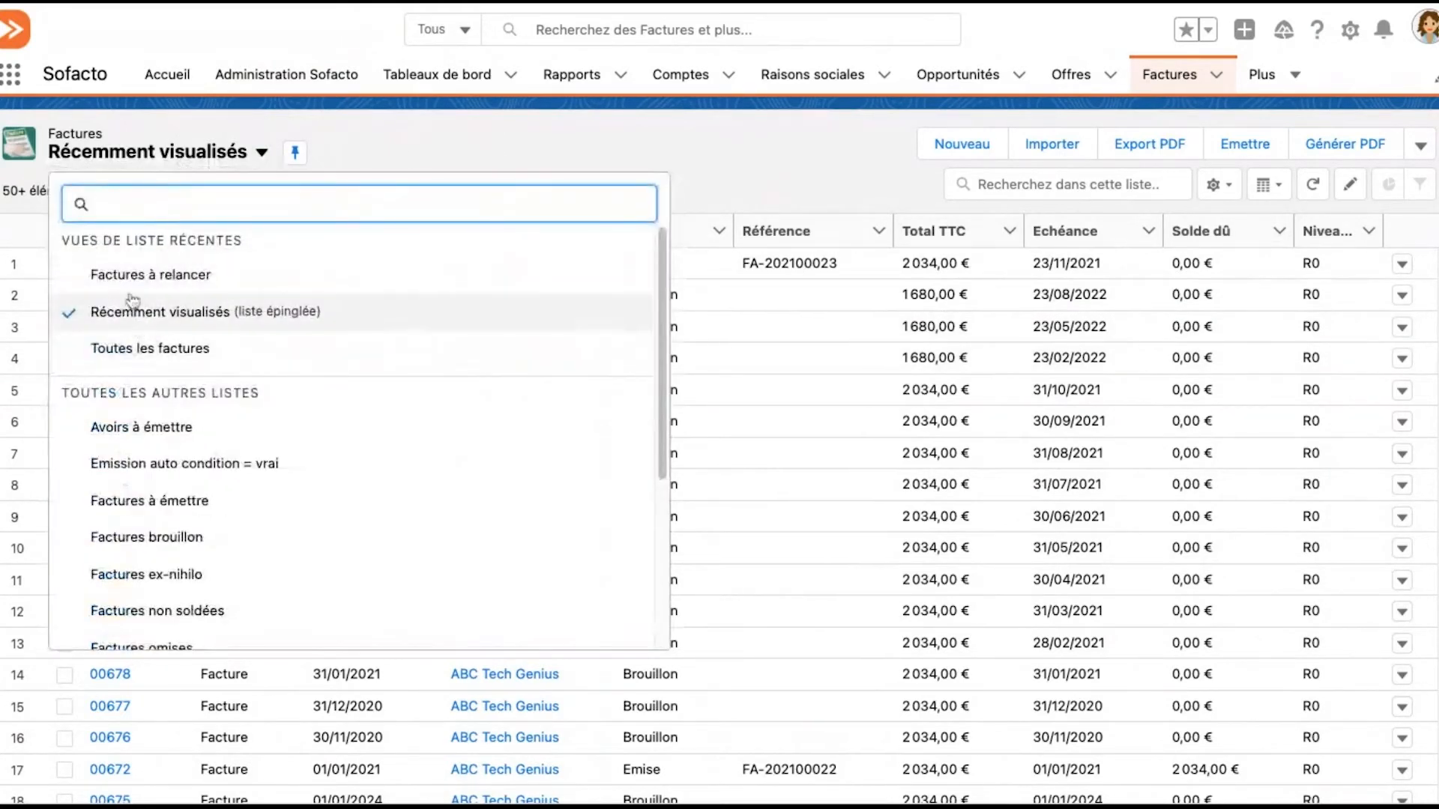
pyautogui.click(248, 282)
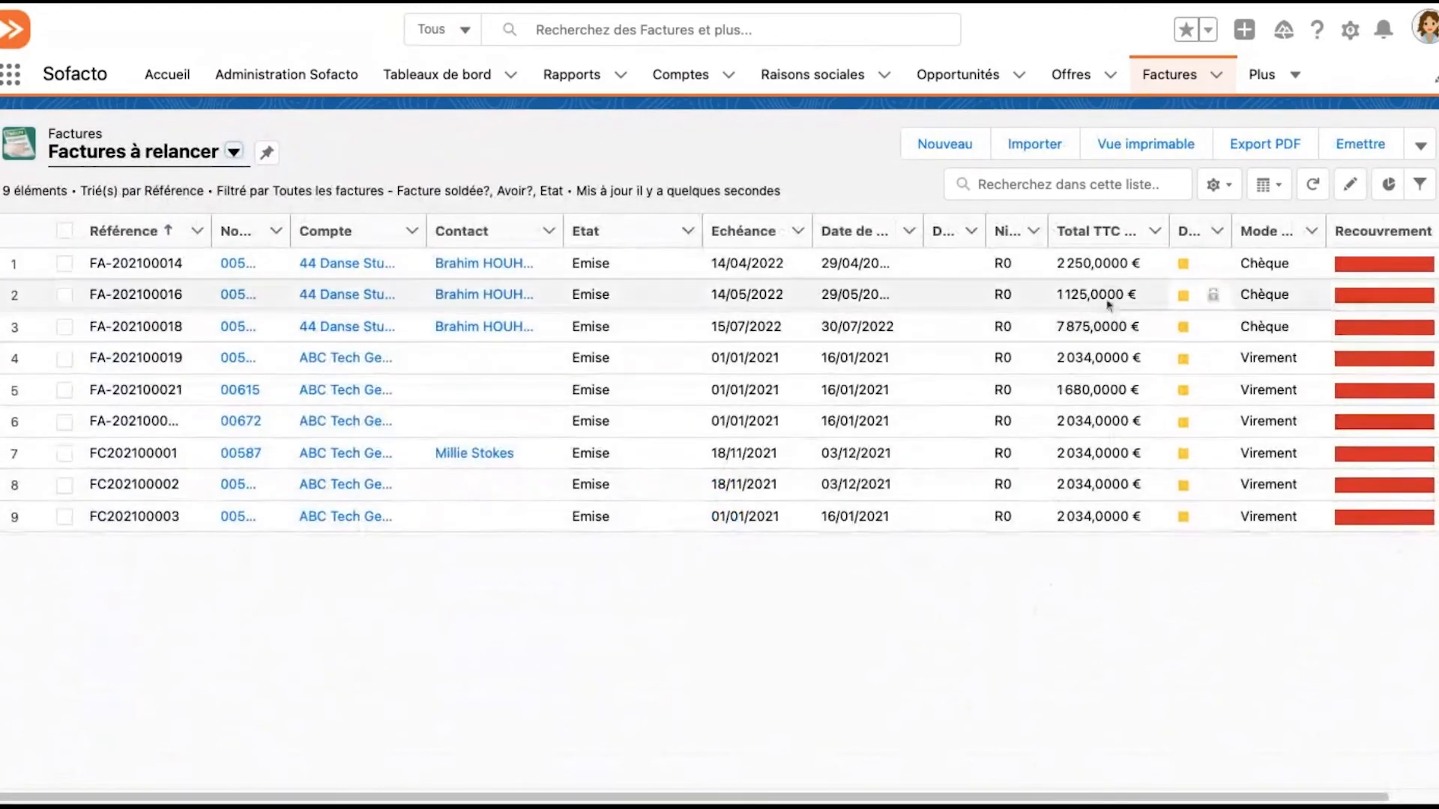
# Select the three invoices whose references start with FC, check the available Relancer action, and widen the Niveau de relance column
pyautogui.click(65, 518)
pyautogui.click(65, 486)
pyautogui.click(66, 454)
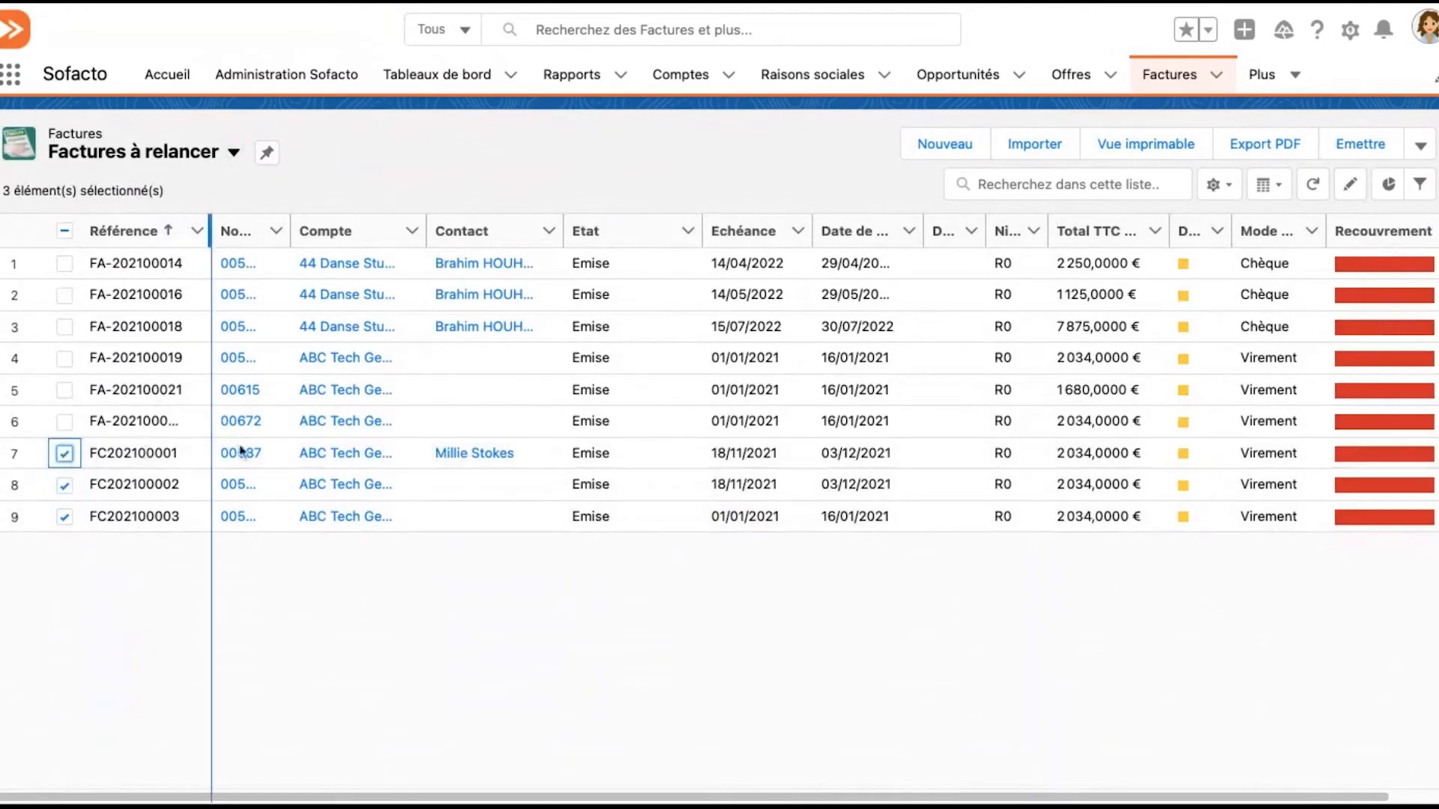
pyautogui.click(1420, 146)
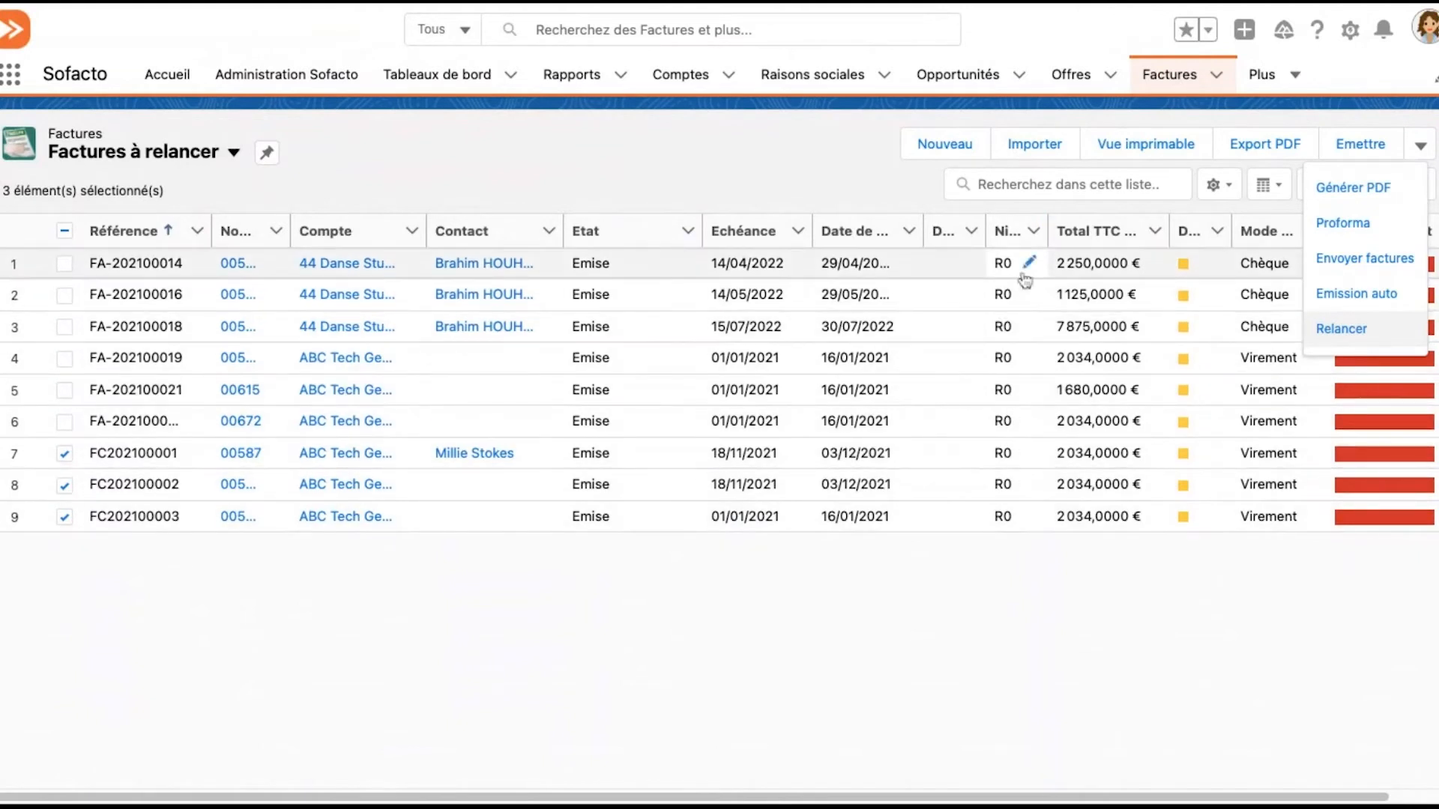
pyautogui.moveTo(1038, 237); pyautogui.dragTo(1073, 237)
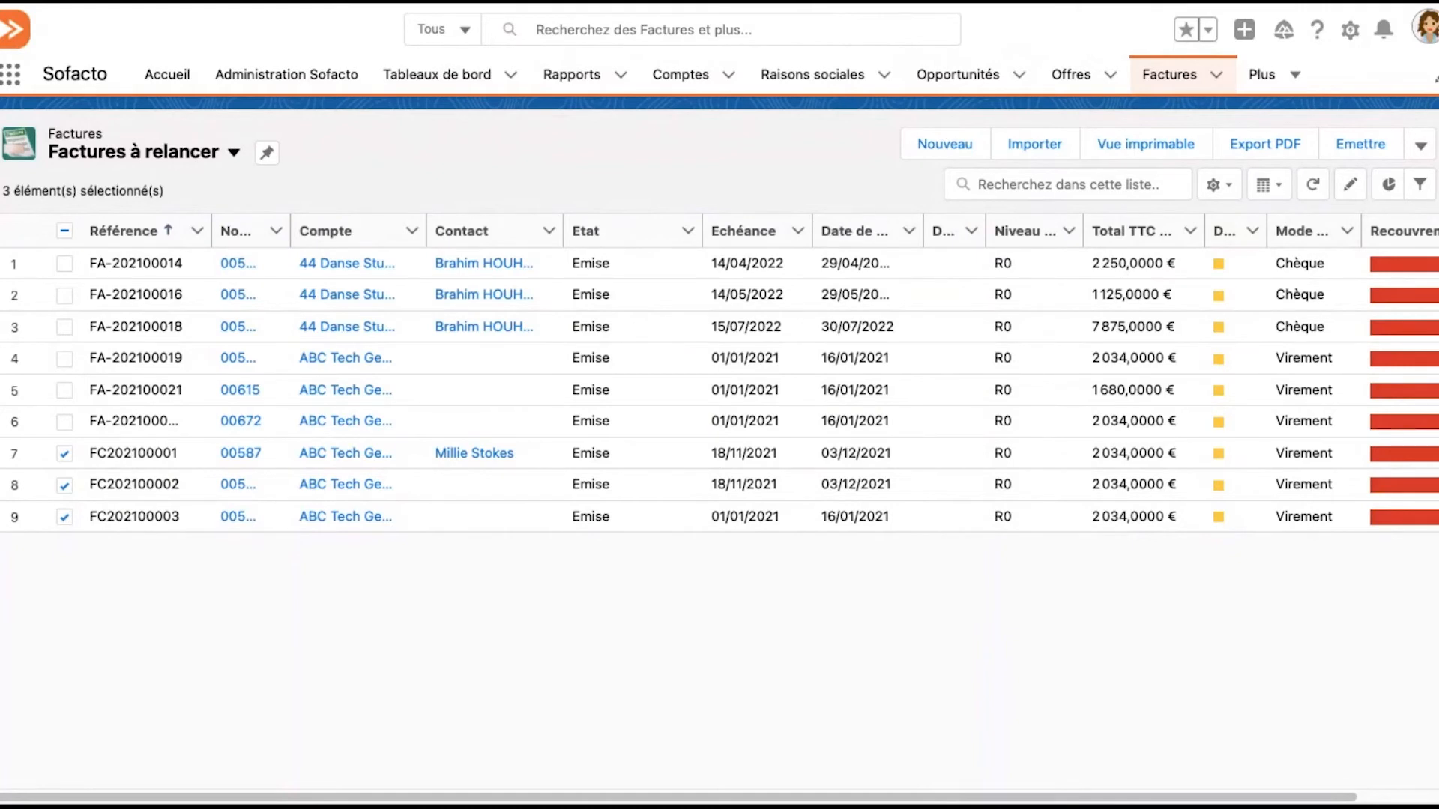
# Open ABC Tech Genius's subscription AB-00000033 from the recently viewed Abonnements
pyautogui.click(959, 76)
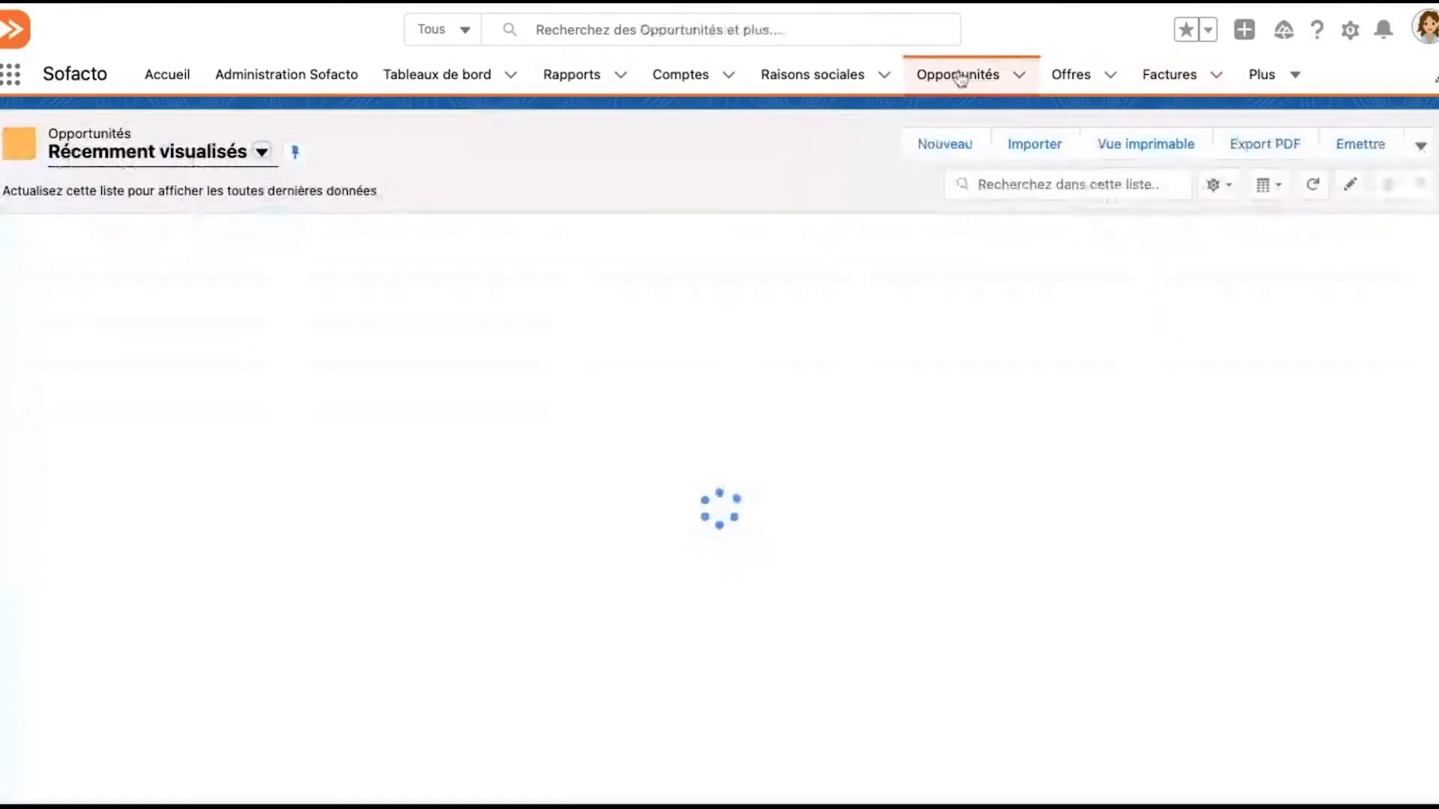
pyautogui.click(1290, 86)
pyautogui.click(1279, 156)
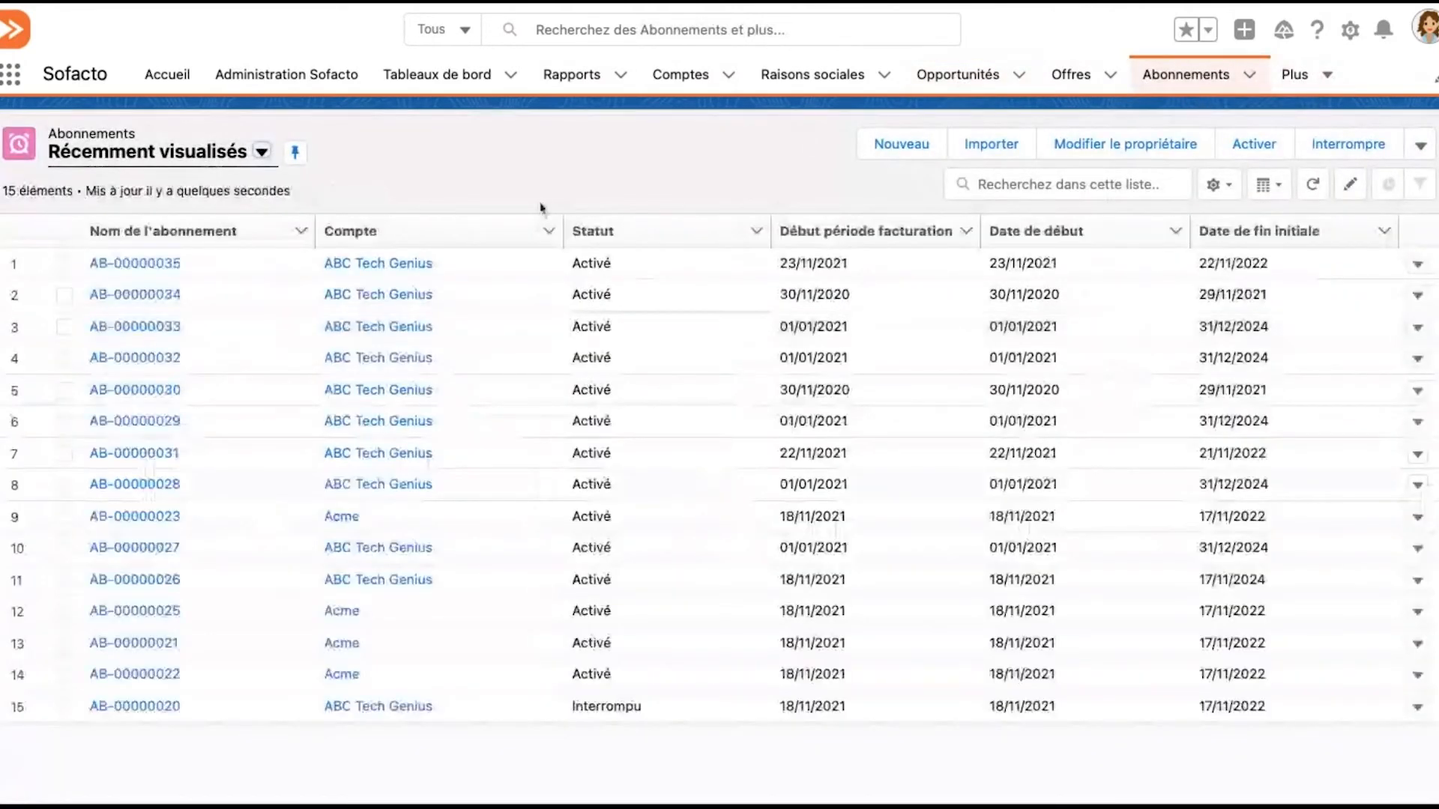
pyautogui.click(164, 326)
# Review the subscription's recurrence options and postes d'abonnement, and display the complete list of its invoices
pyautogui.scroll(-1, 564, 597)
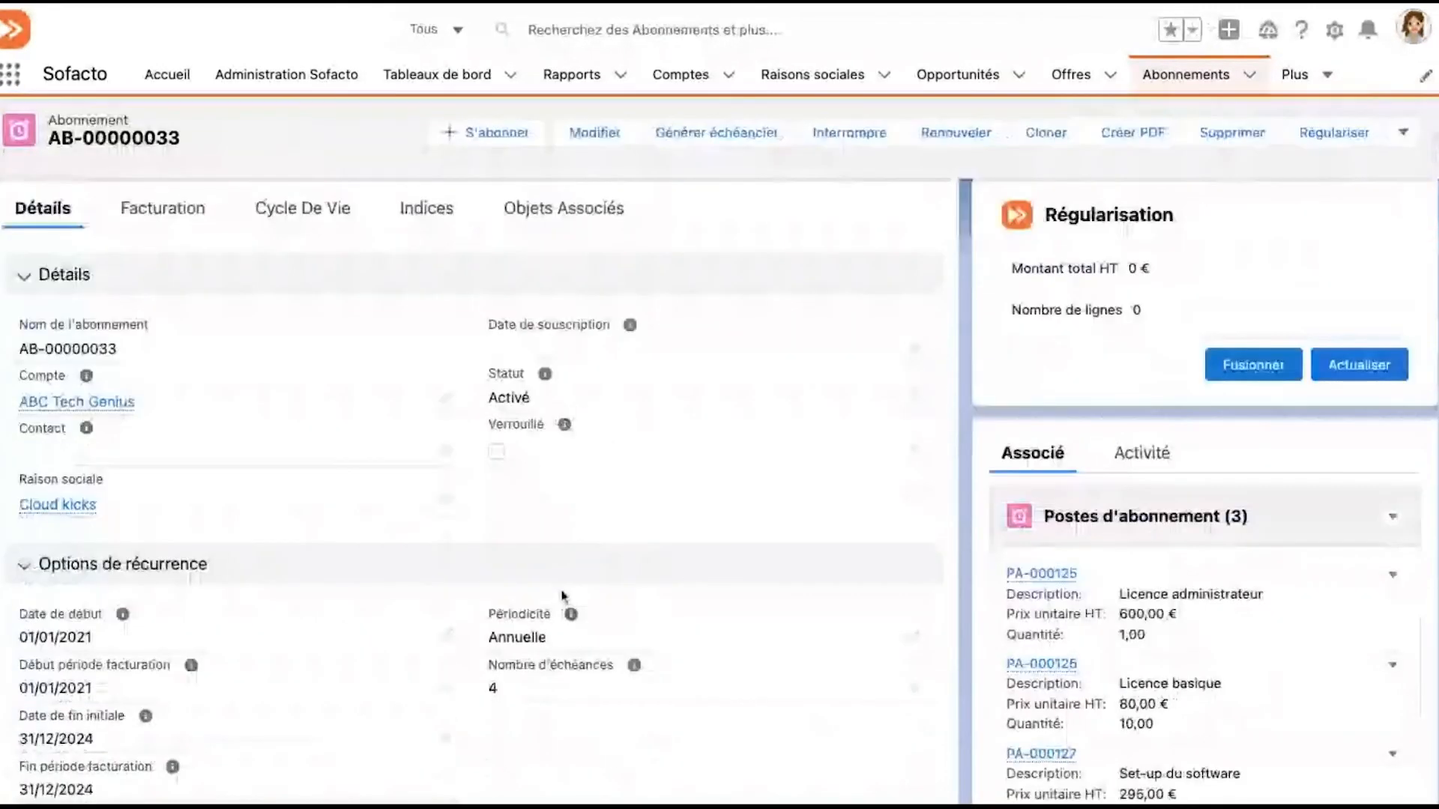
pyautogui.scroll(-1, 564, 597)
pyautogui.scroll(-1, 564, 596)
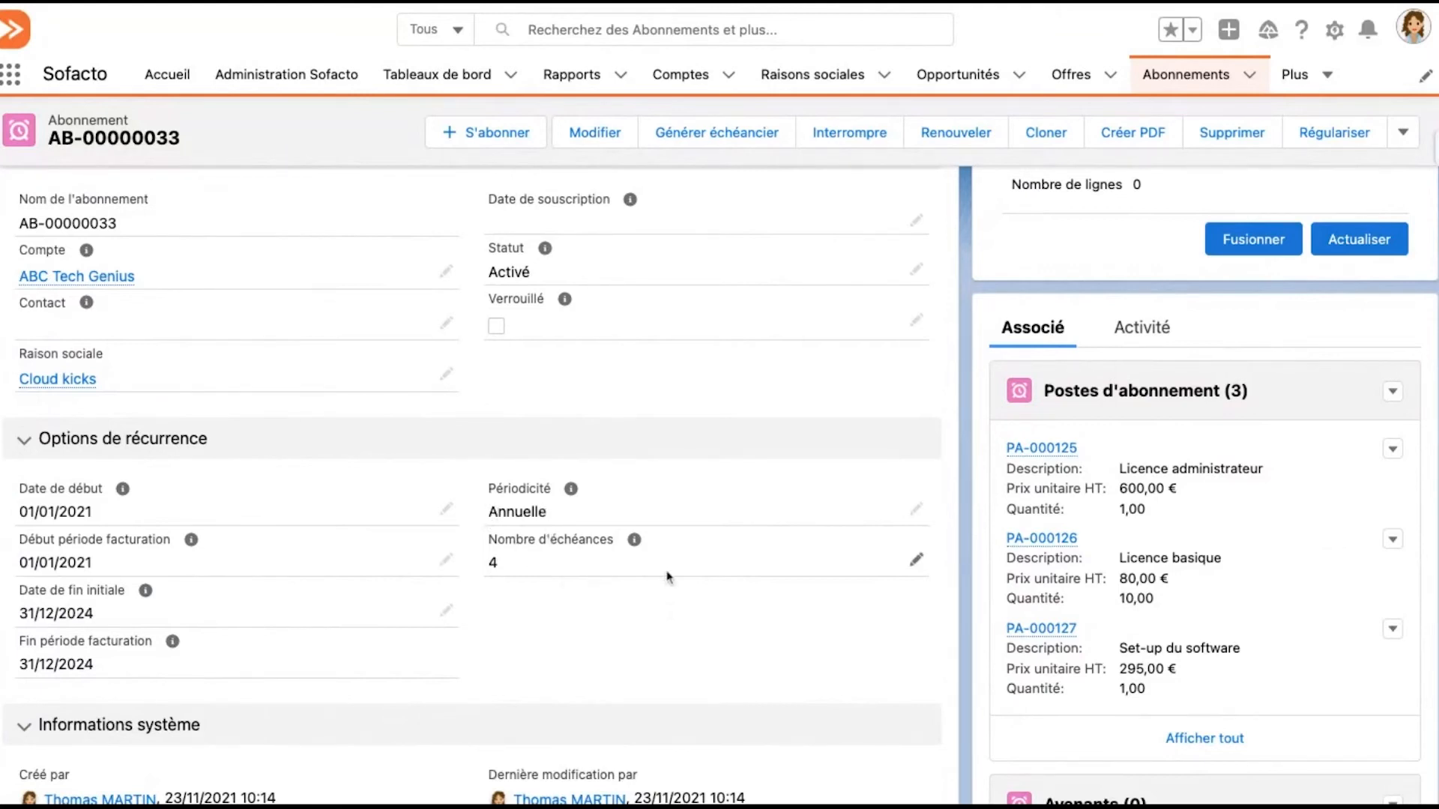
pyautogui.scroll(-2, 669, 577)
pyautogui.scroll(-10, 669, 577)
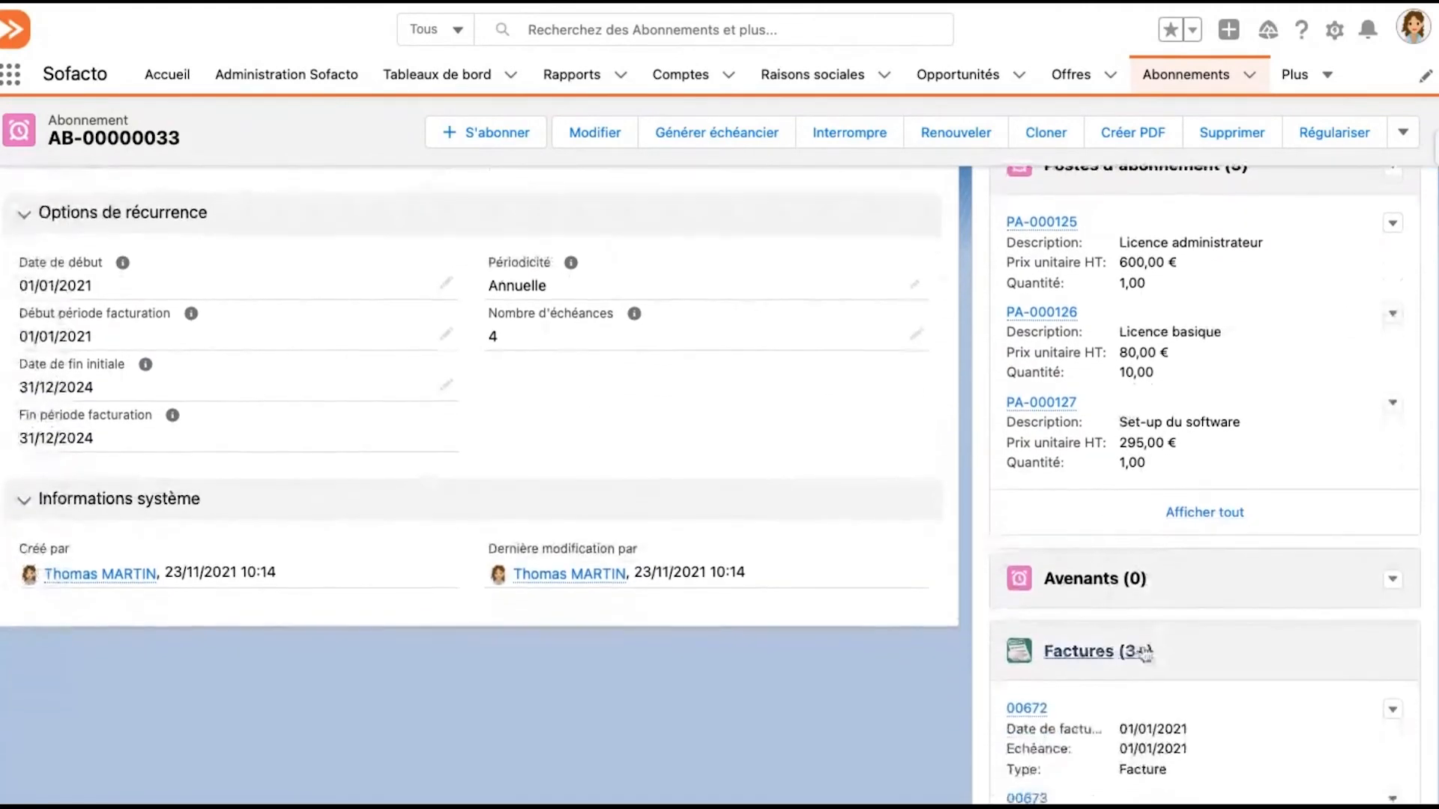
pyautogui.scroll(-3, 1144, 654)
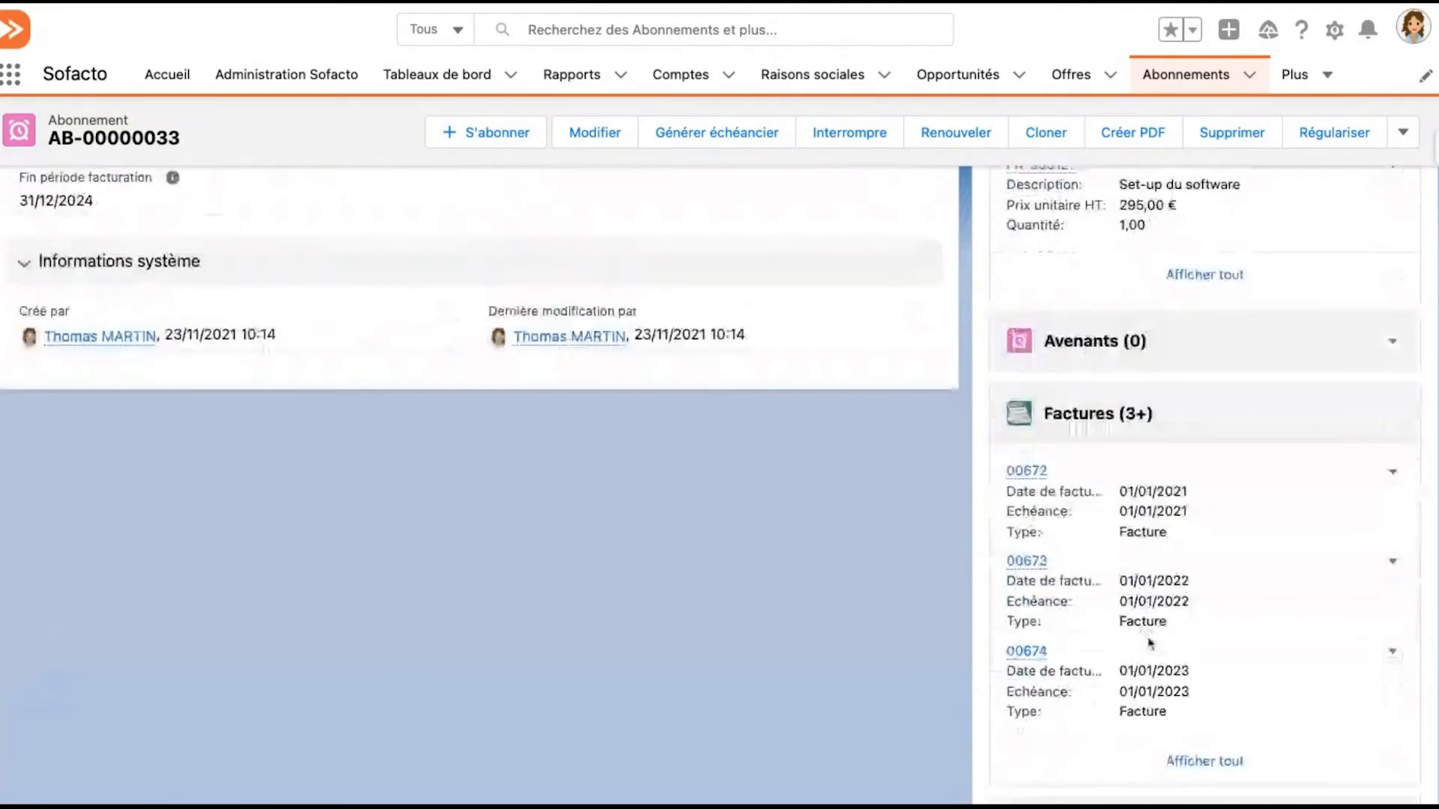
pyautogui.click(1188, 760)
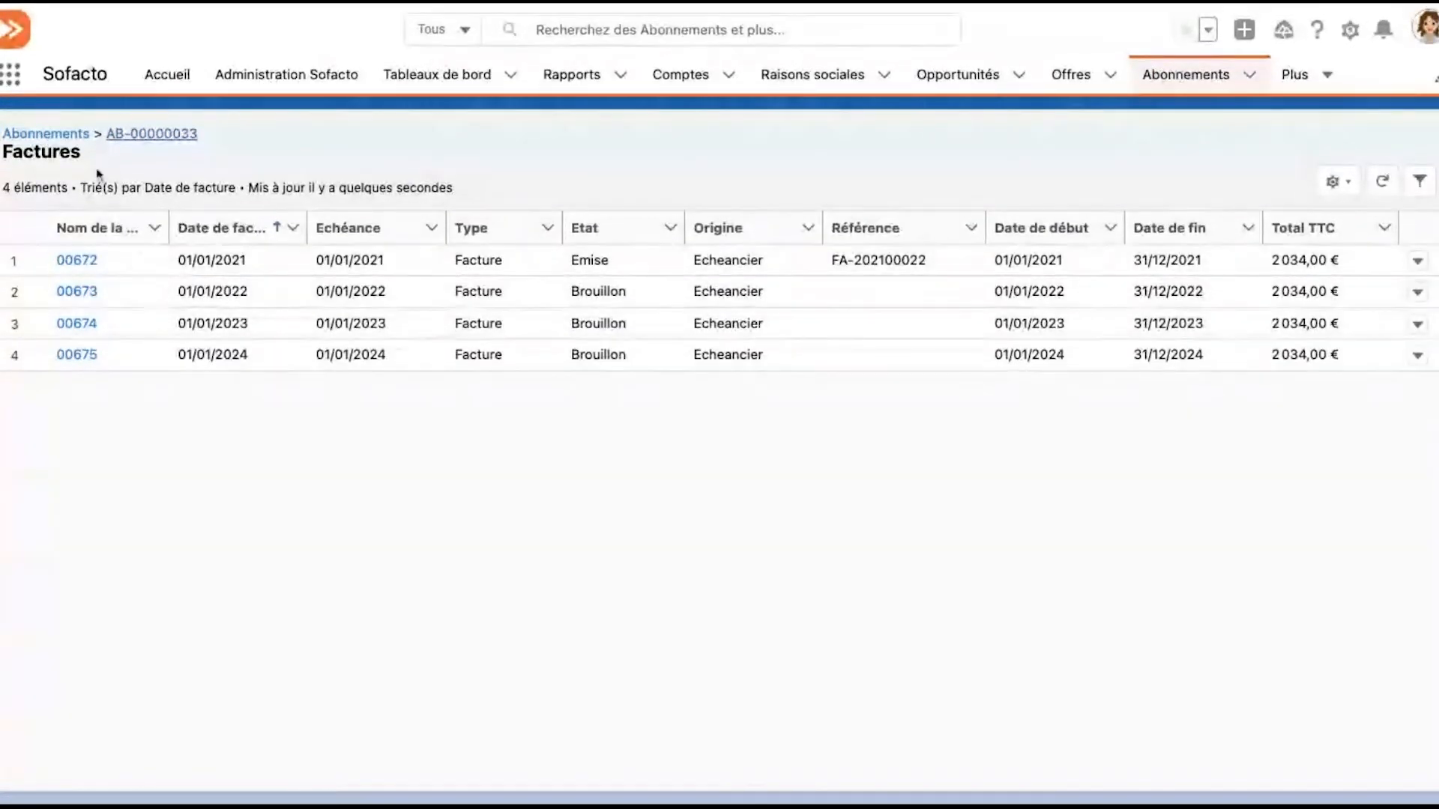
# Return to subscription AB-00000033 and open product management (Gérer produits) for its postes d'abonnement
pyautogui.click(150, 133)
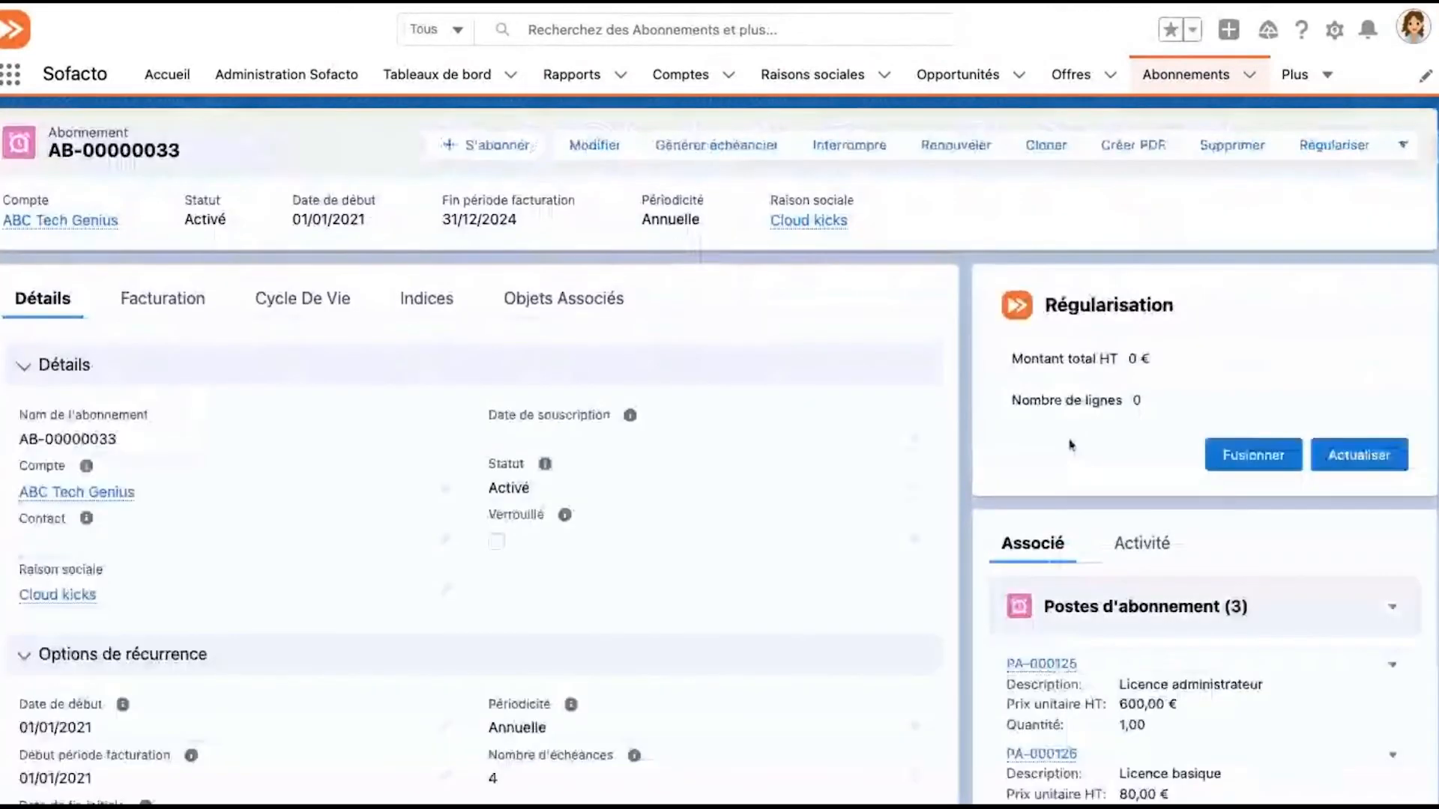
pyautogui.scroll(-2, 867, 452)
pyautogui.scroll(-4, 867, 452)
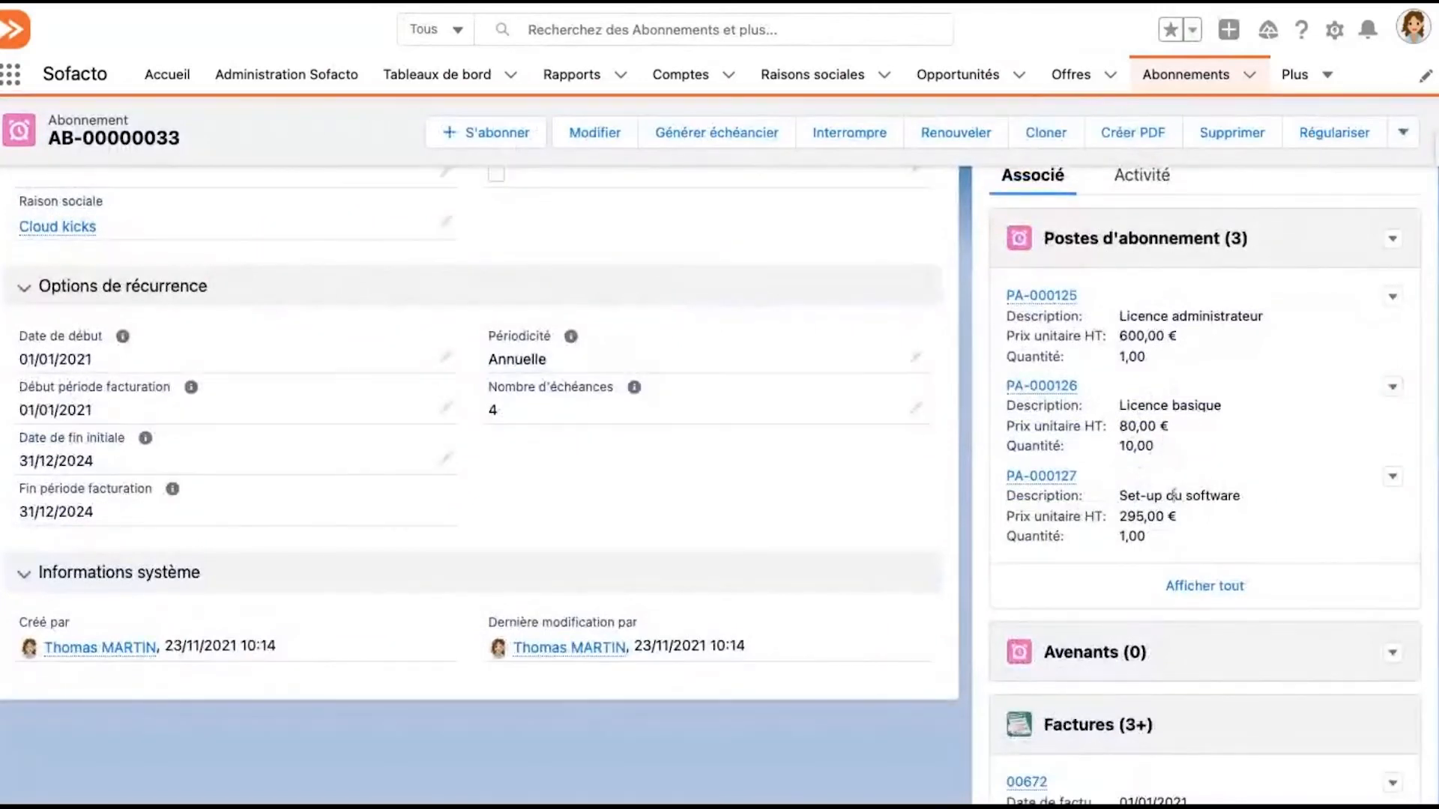
pyautogui.click(1390, 244)
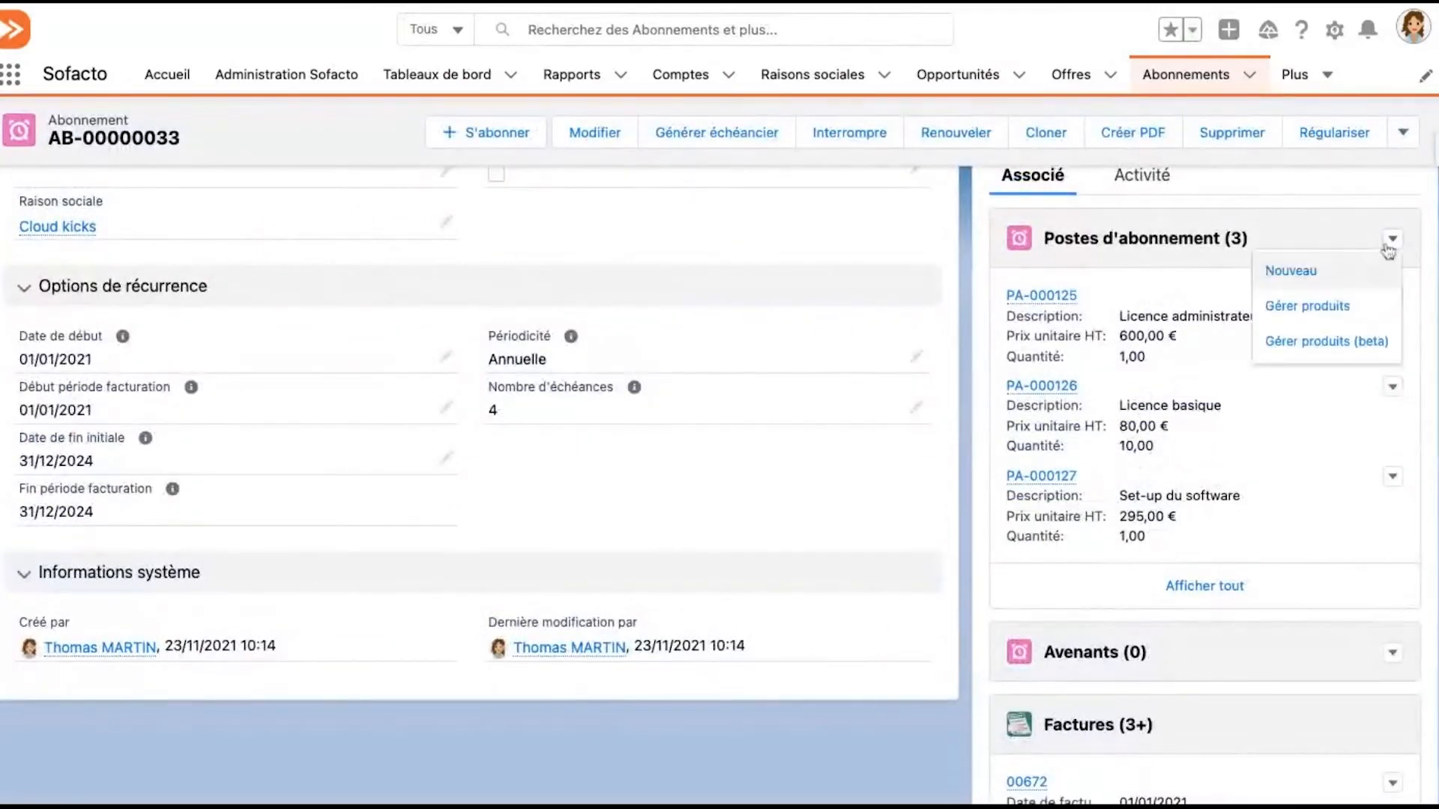
pyautogui.click(1337, 314)
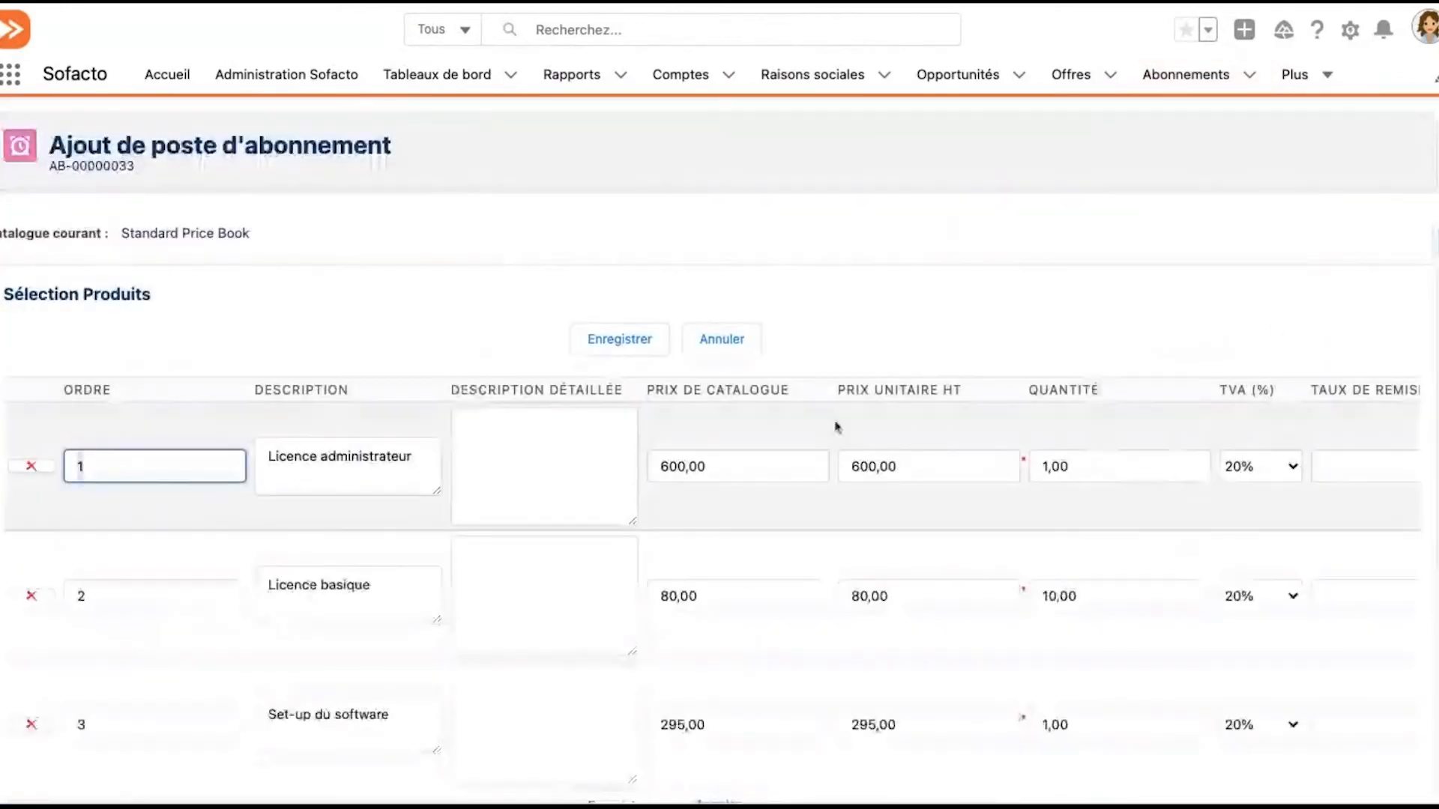
# Add the Licence expert product to the subscription's postes d'abonnement
pyautogui.scroll(-5, 700, 456)
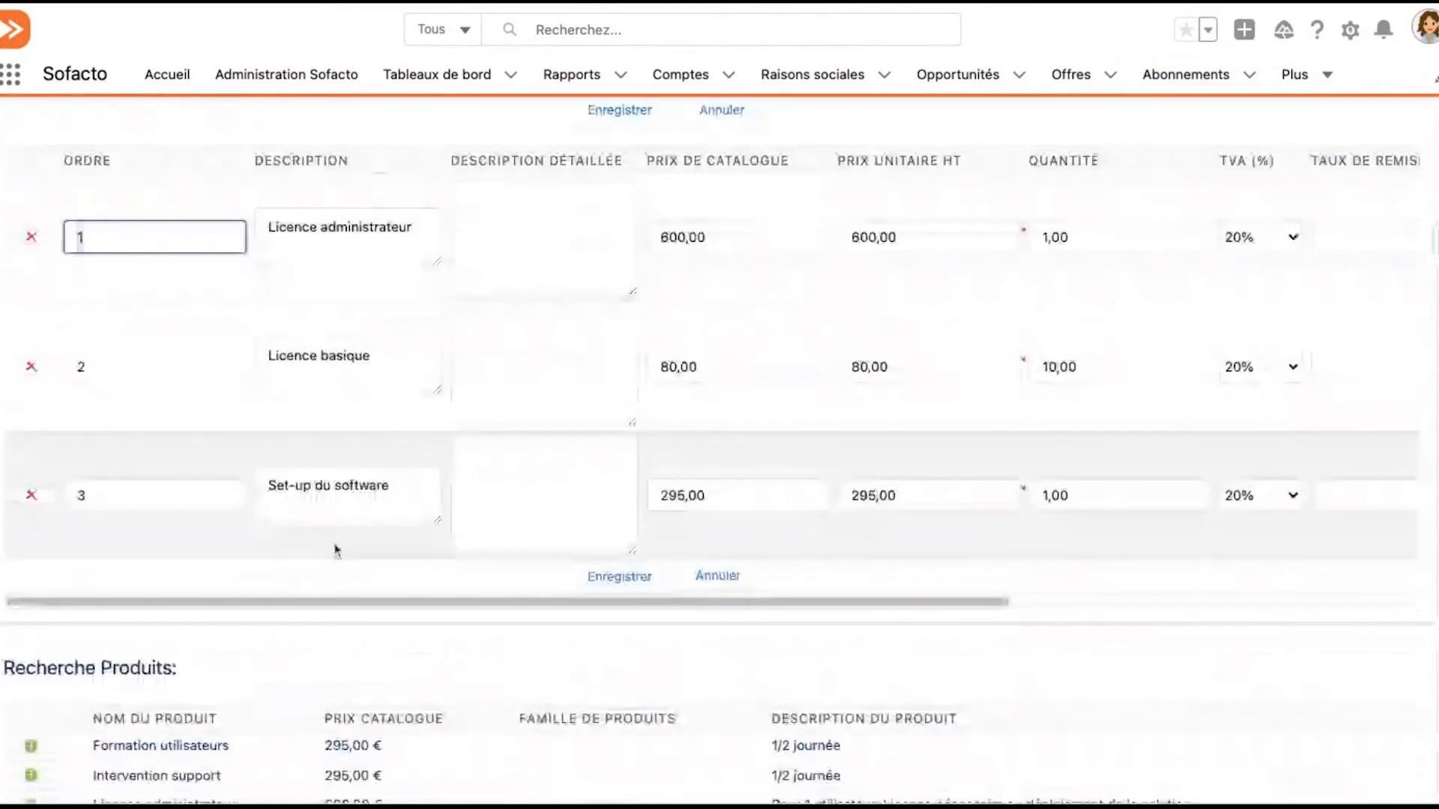
pyautogui.scroll(-2, 319, 503)
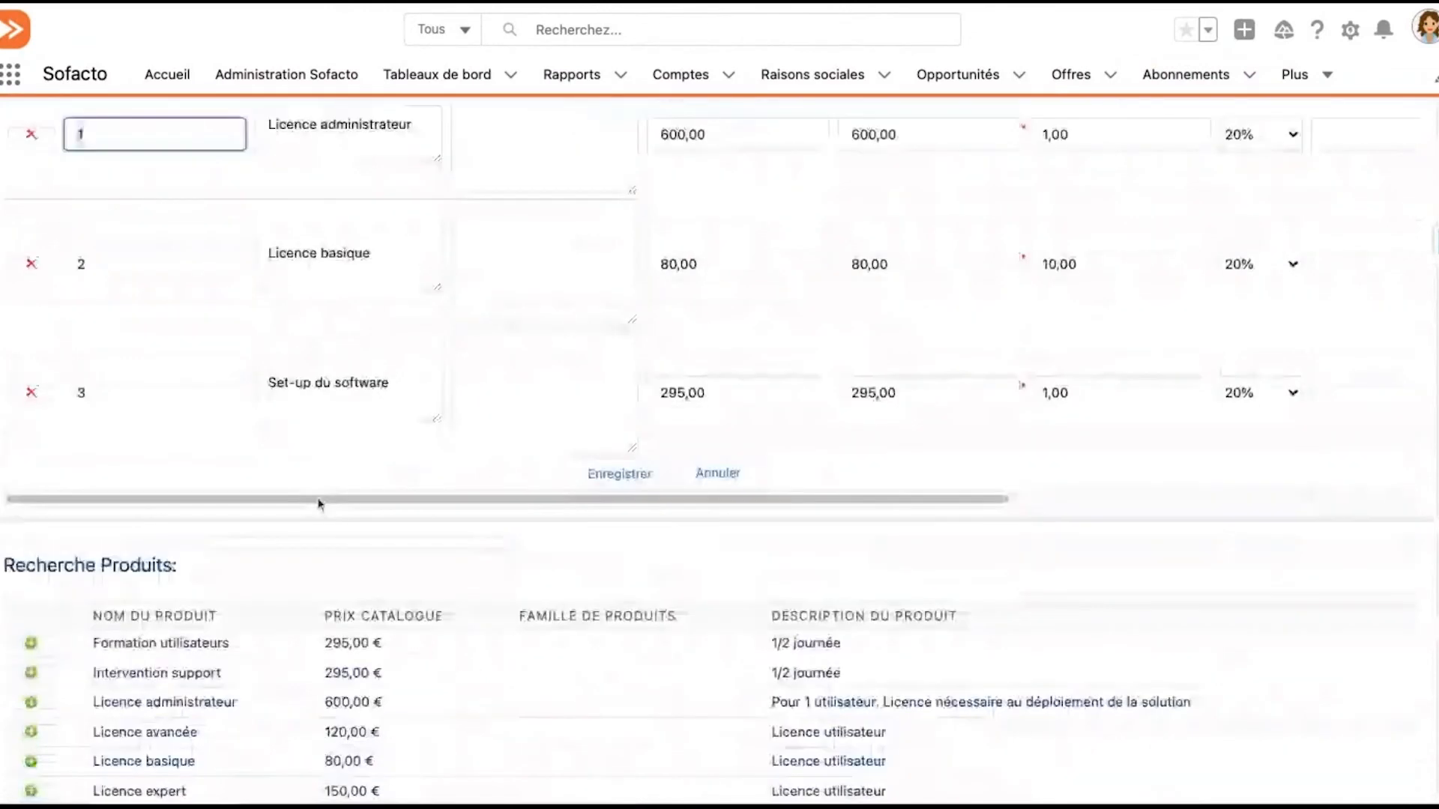
pyautogui.scroll(-1, 319, 504)
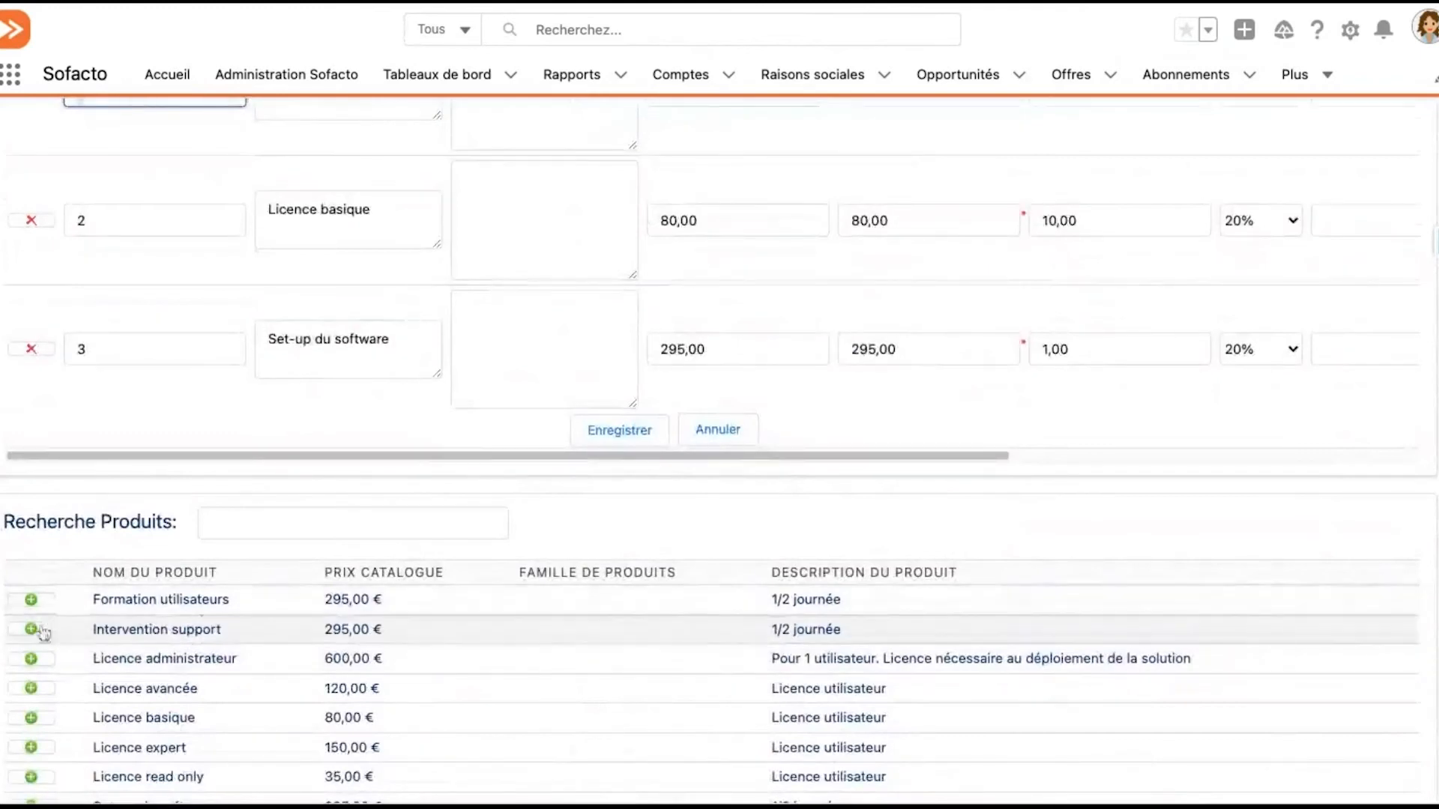
pyautogui.click(31, 748)
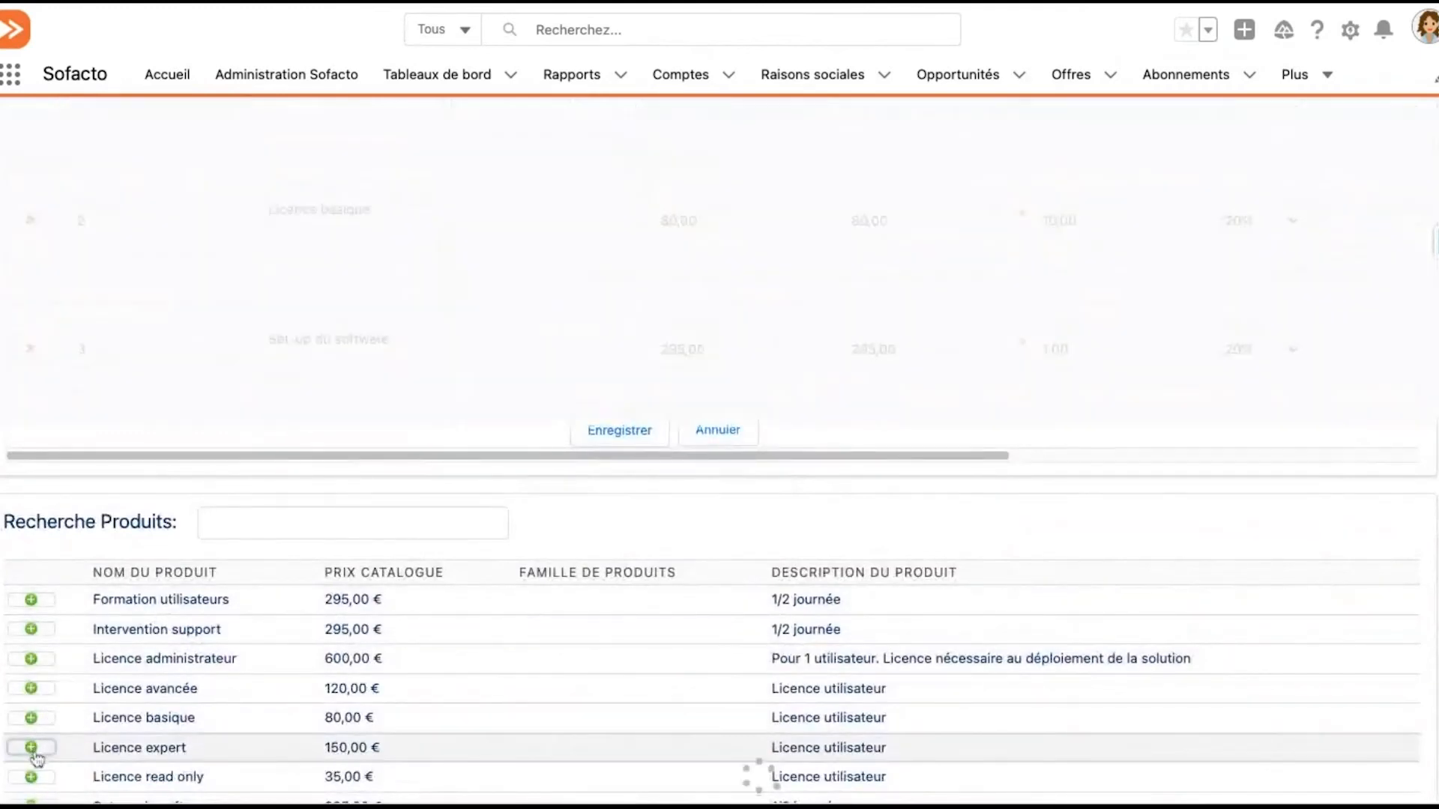
pyautogui.scroll(1, 357, 604)
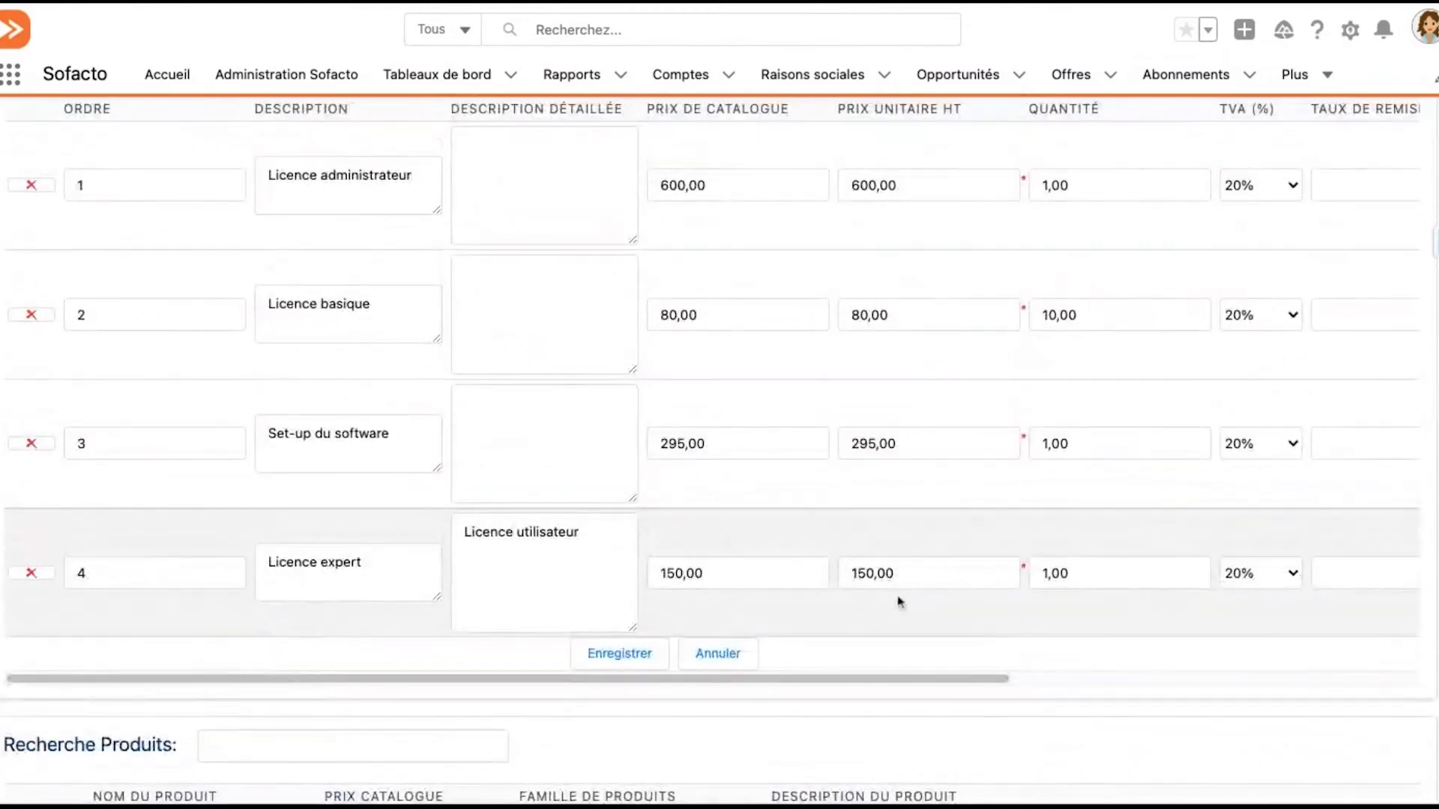
# Set the start date (Début) of the Licence expert product line to 23/11/2021
pyautogui.hscroll(10, 756, 685)
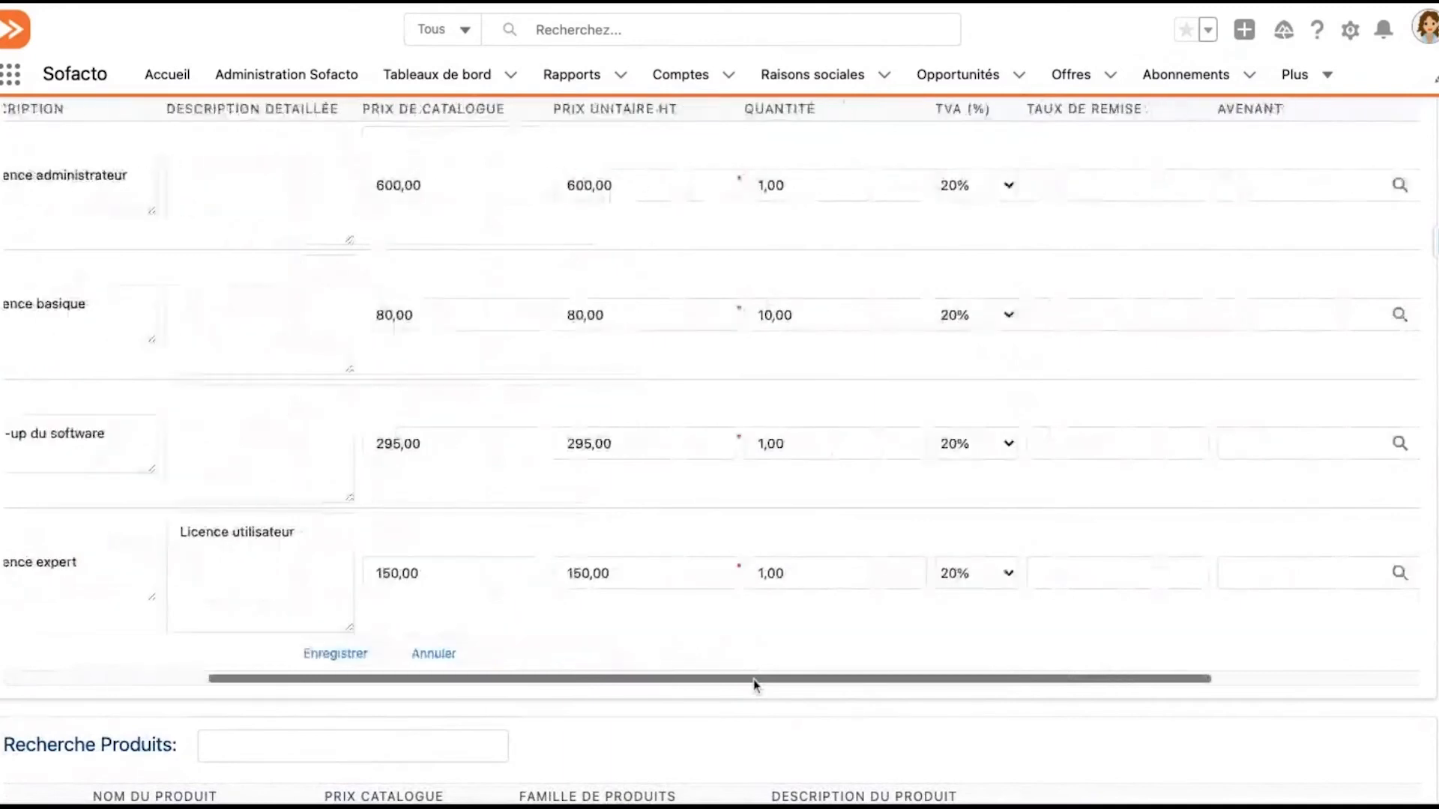
pyautogui.hscroll(2, 755, 684)
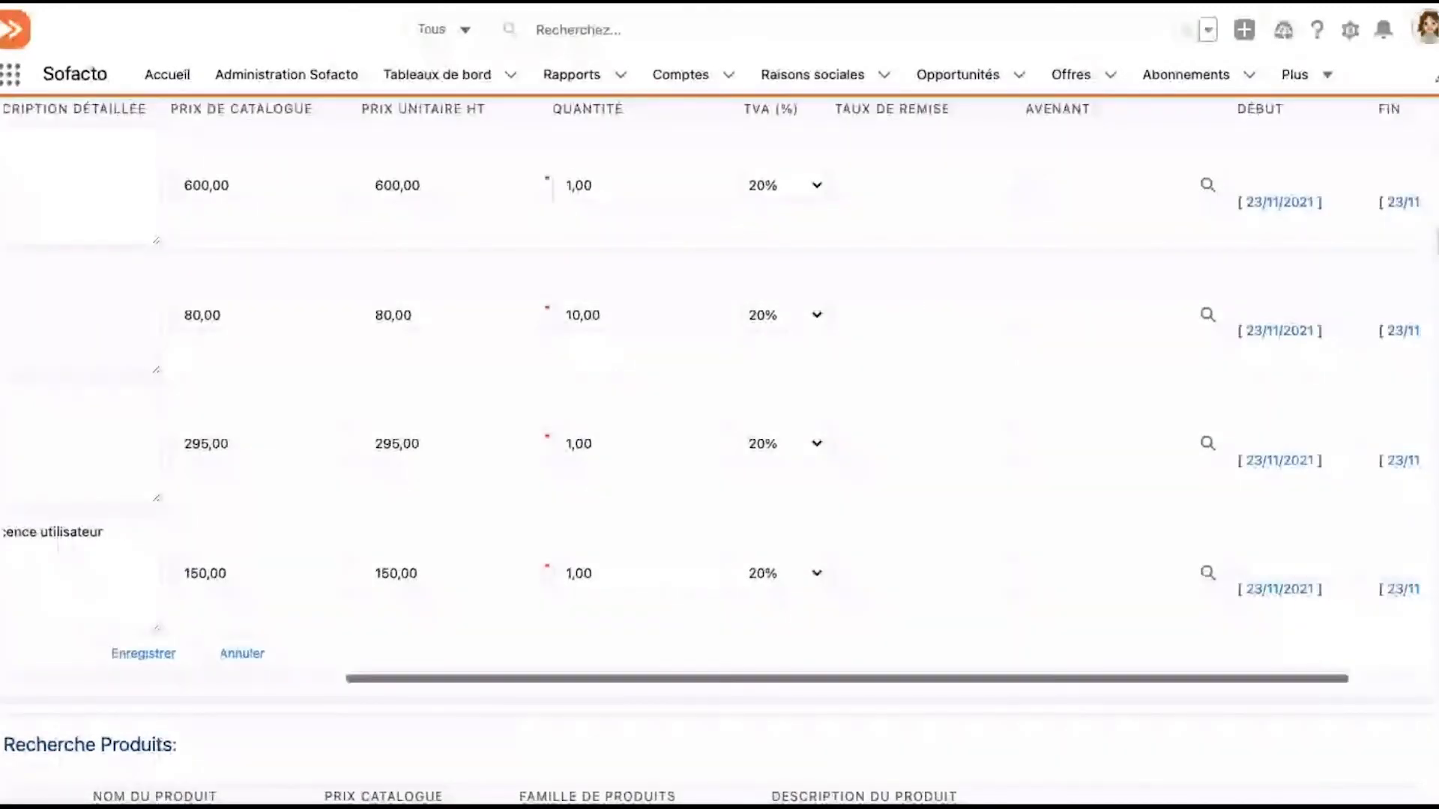
pyautogui.hscroll(2, 239, 577)
pyautogui.scroll(1, 510, 592)
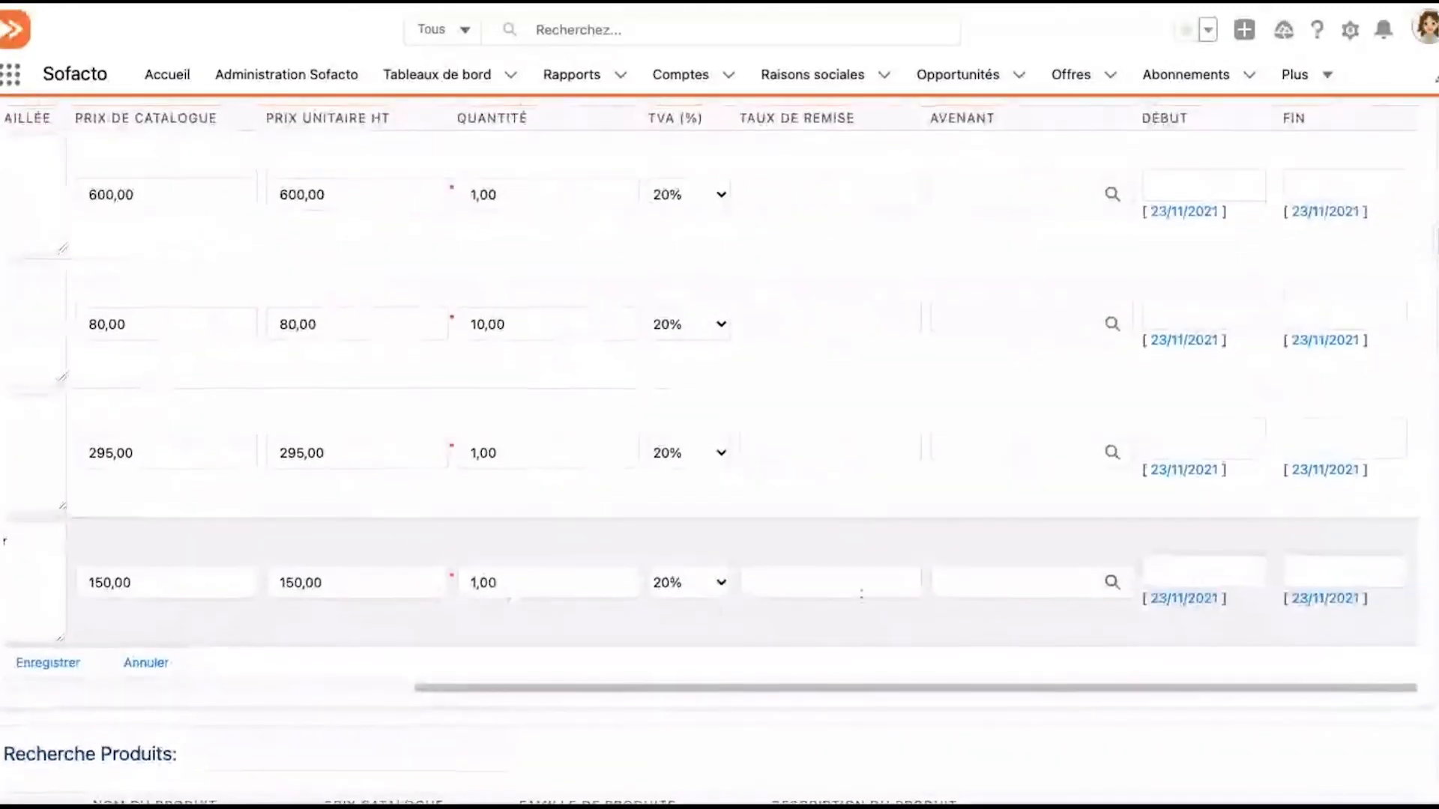
pyautogui.scroll(1, 861, 594)
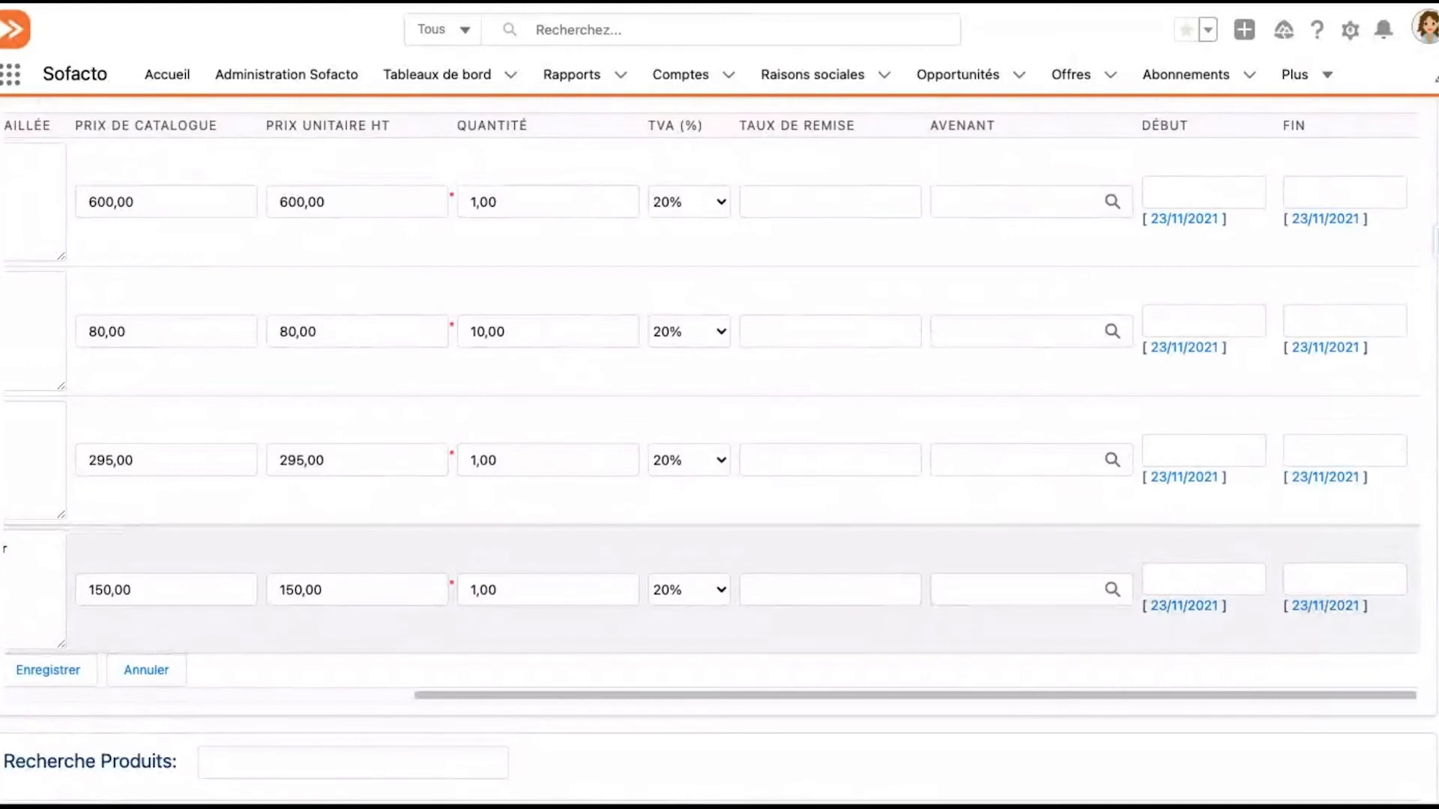
pyautogui.click(1196, 606)
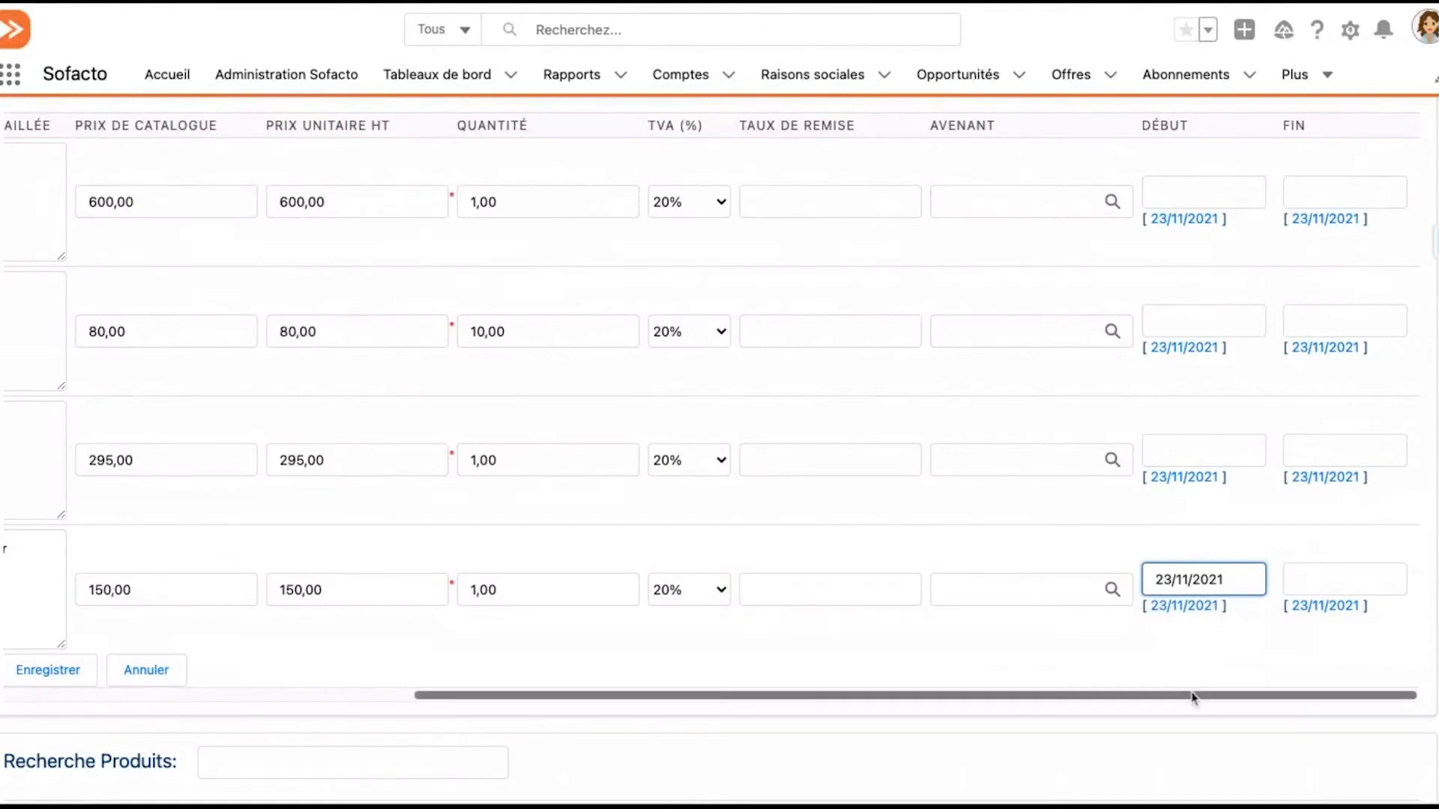
# Recheck the subscription's product lines and save them
pyautogui.hscroll(-5, 1194, 694)
pyautogui.hscroll(-3, 1193, 697)
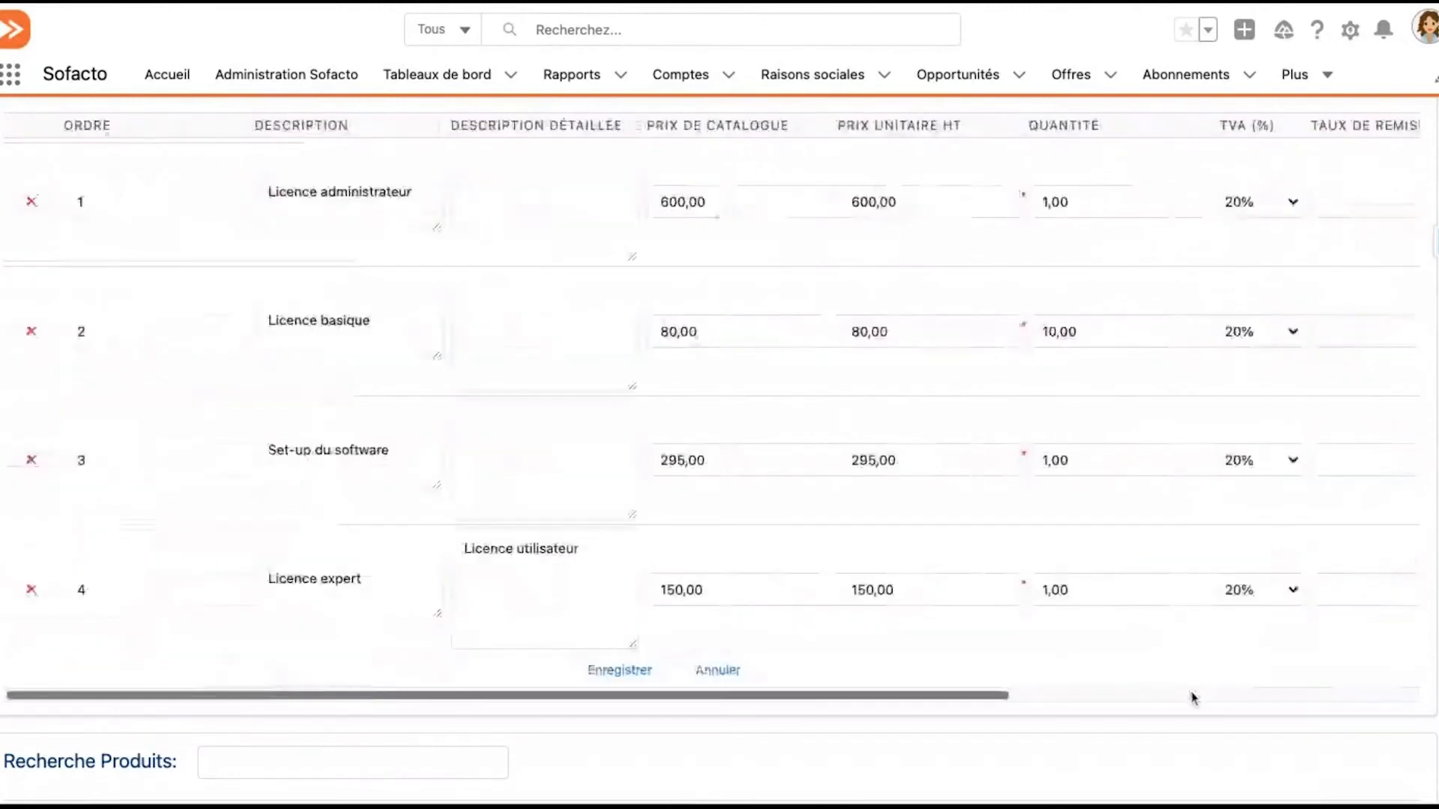
pyautogui.hscroll(8, 1194, 697)
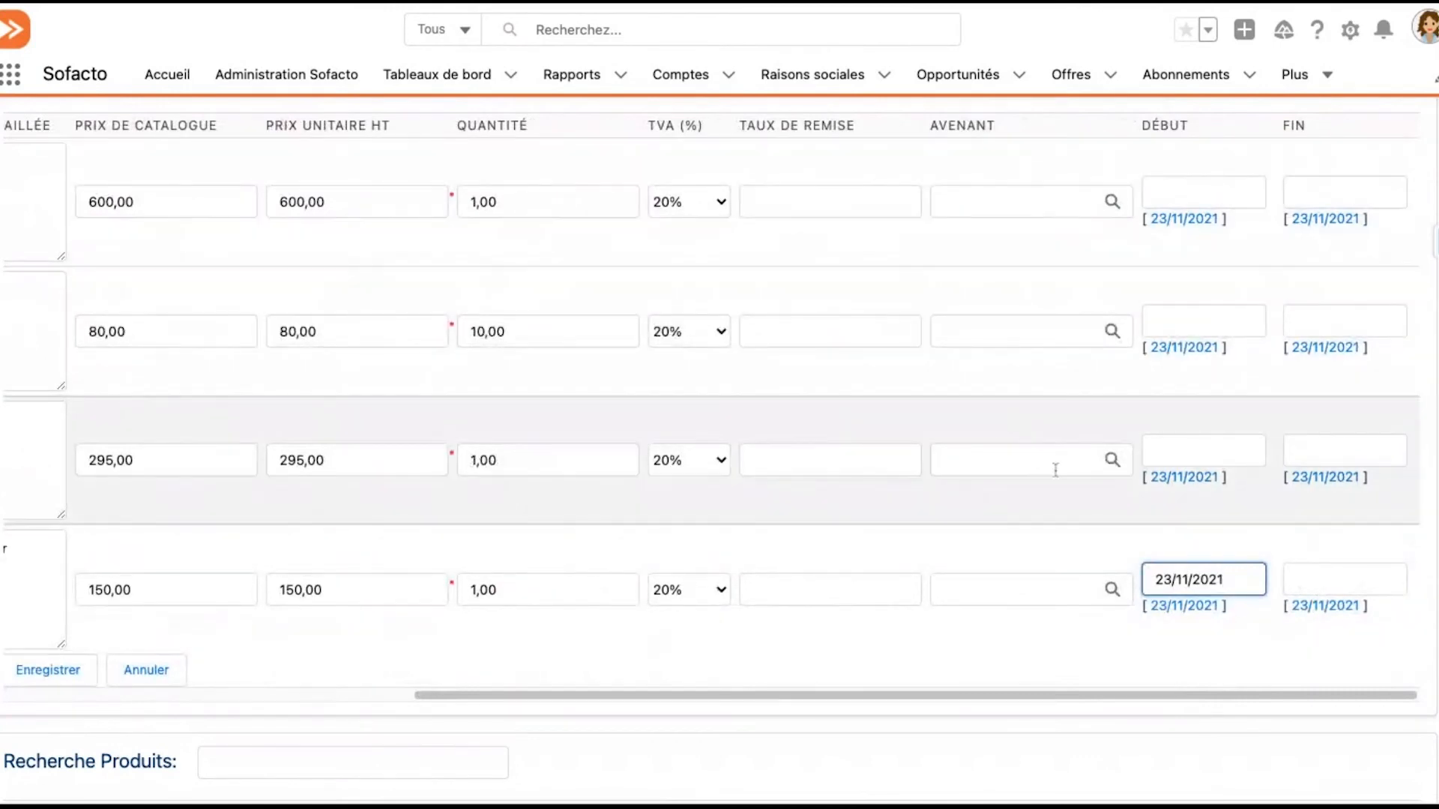
pyautogui.scroll(-2, 992, 726)
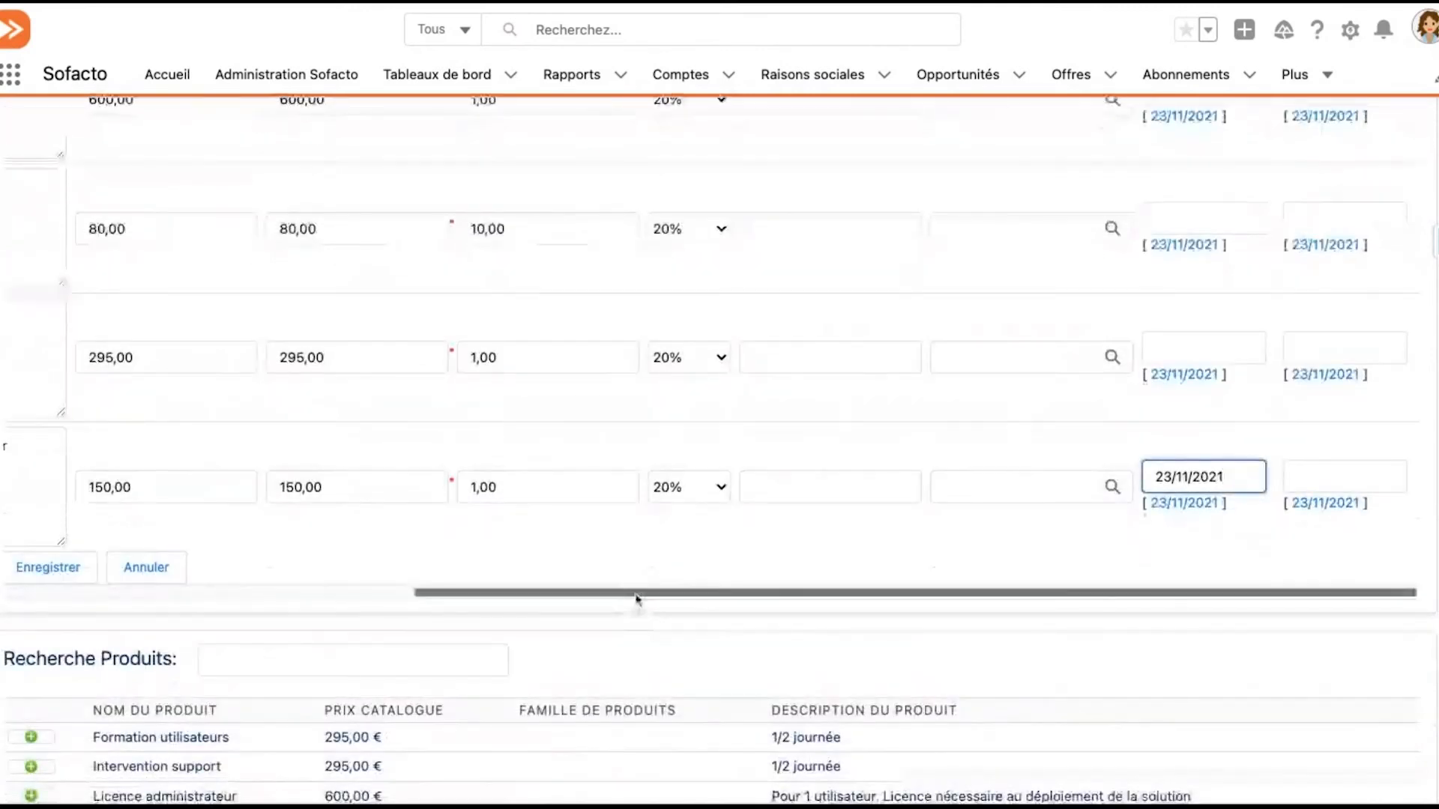
pyautogui.hscroll(-5, 638, 599)
pyautogui.click(546, 568)
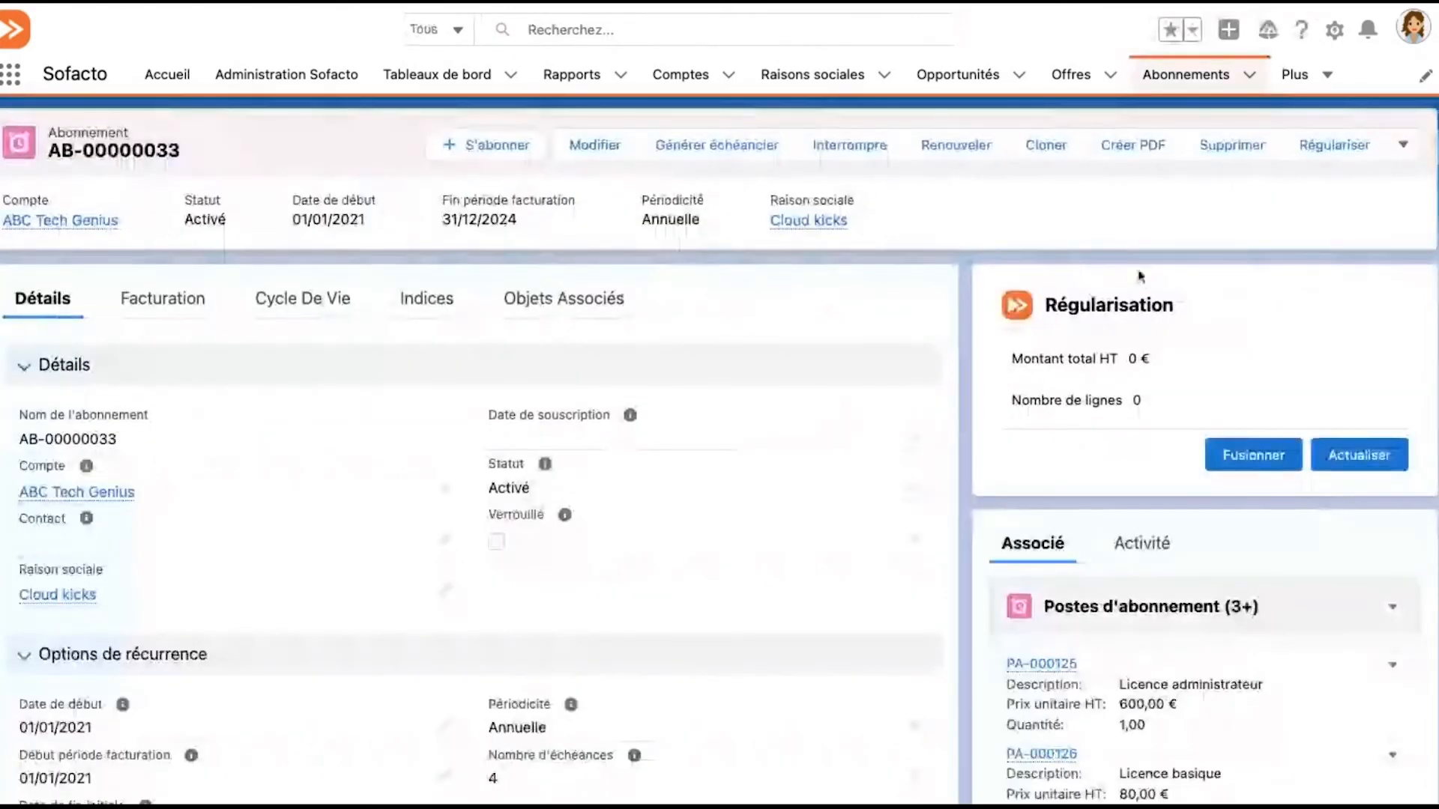
# Regularise subscription AB-00000033 and open its draft invoice of origin Regularisation from the complete invoice list
pyautogui.click(1341, 149)
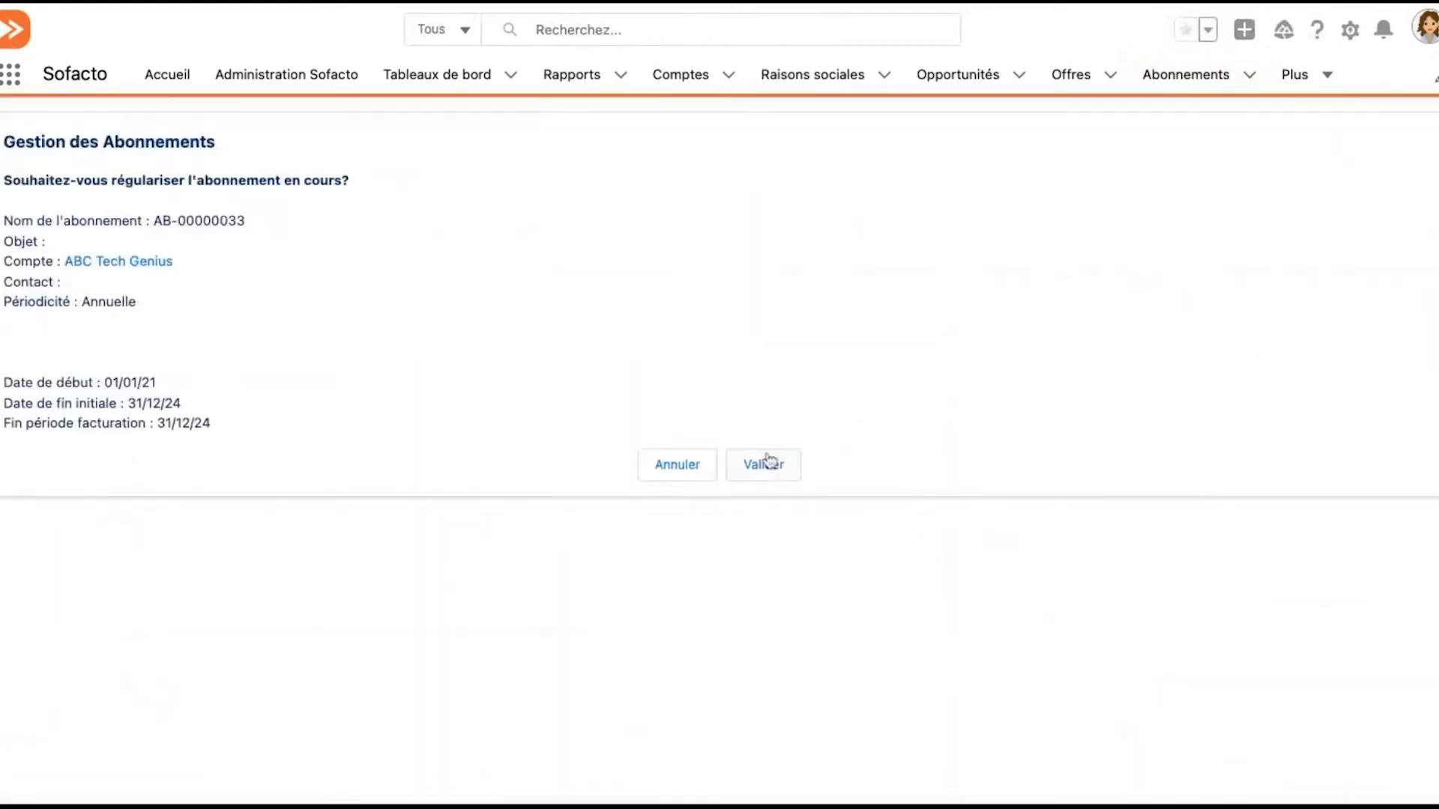
pyautogui.click(768, 460)
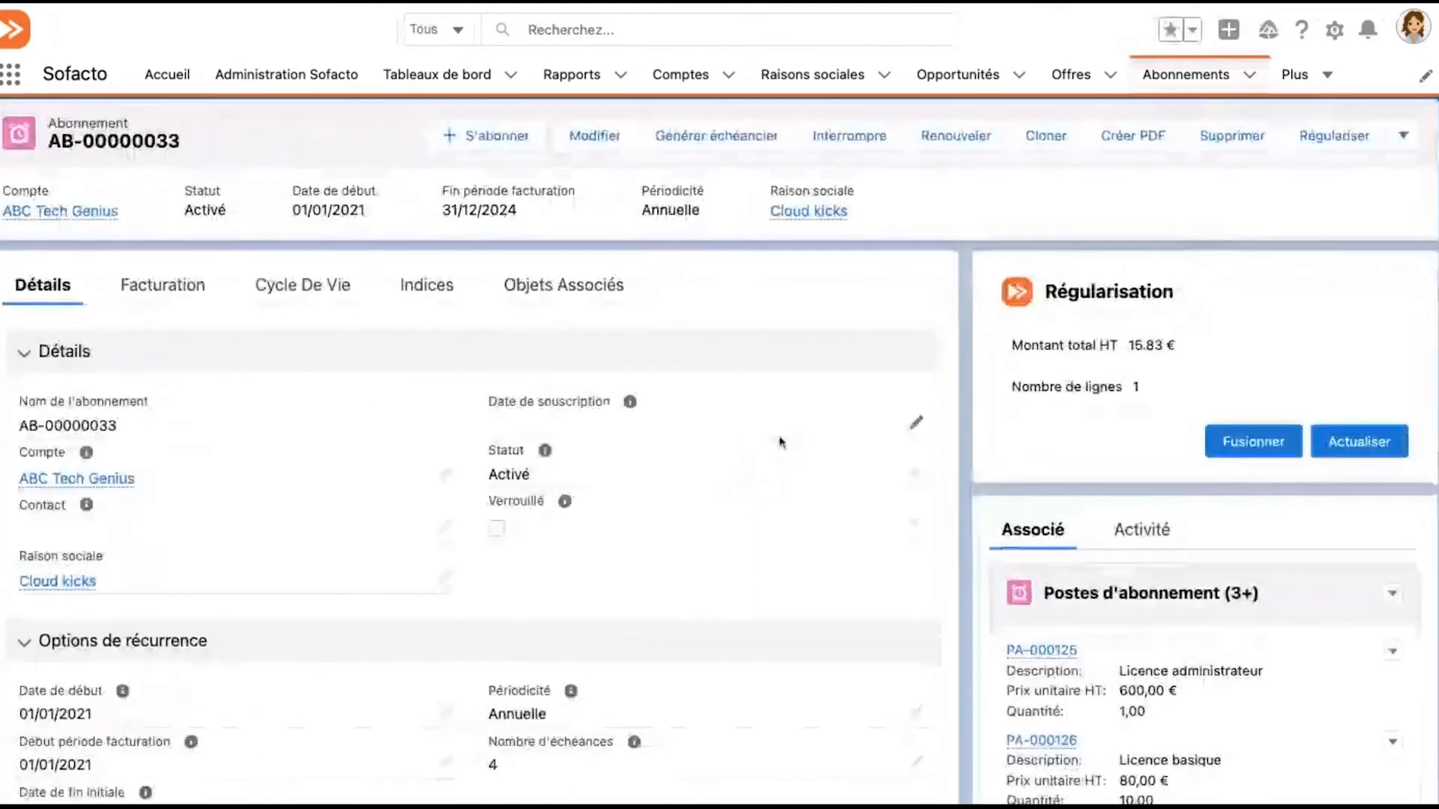
pyautogui.scroll(-6, 780, 442)
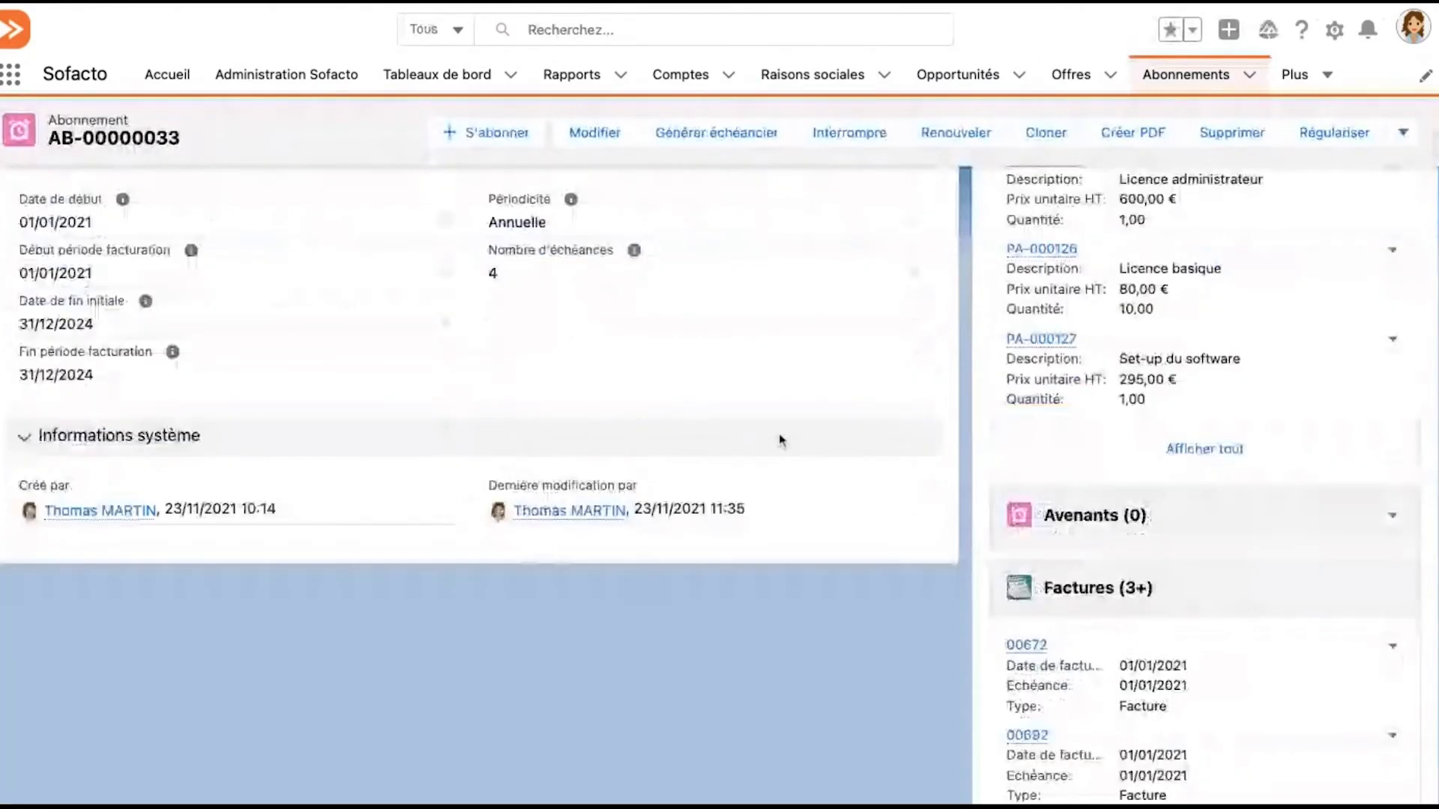
pyautogui.scroll(-1, 779, 441)
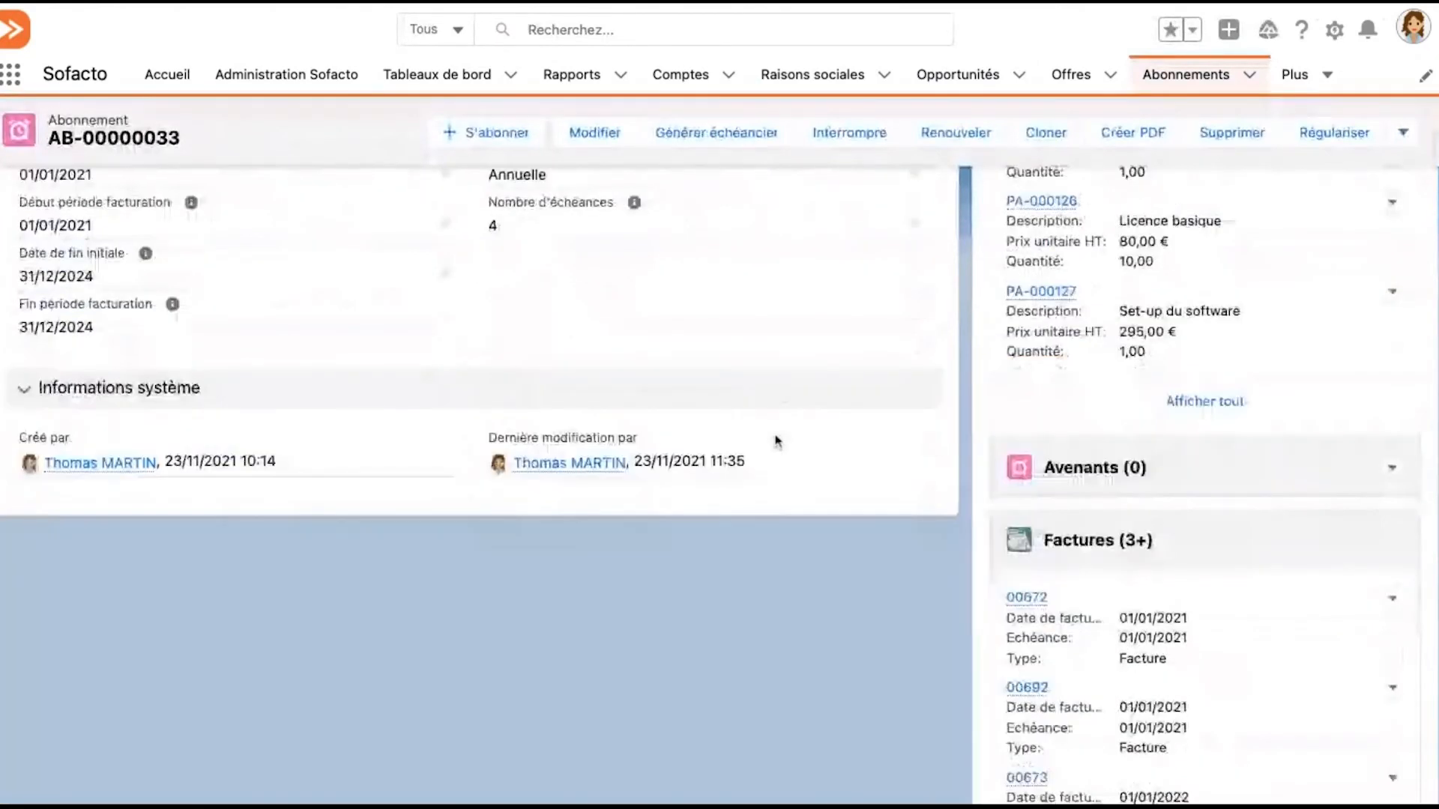
pyautogui.scroll(-3, 777, 441)
pyautogui.click(1218, 694)
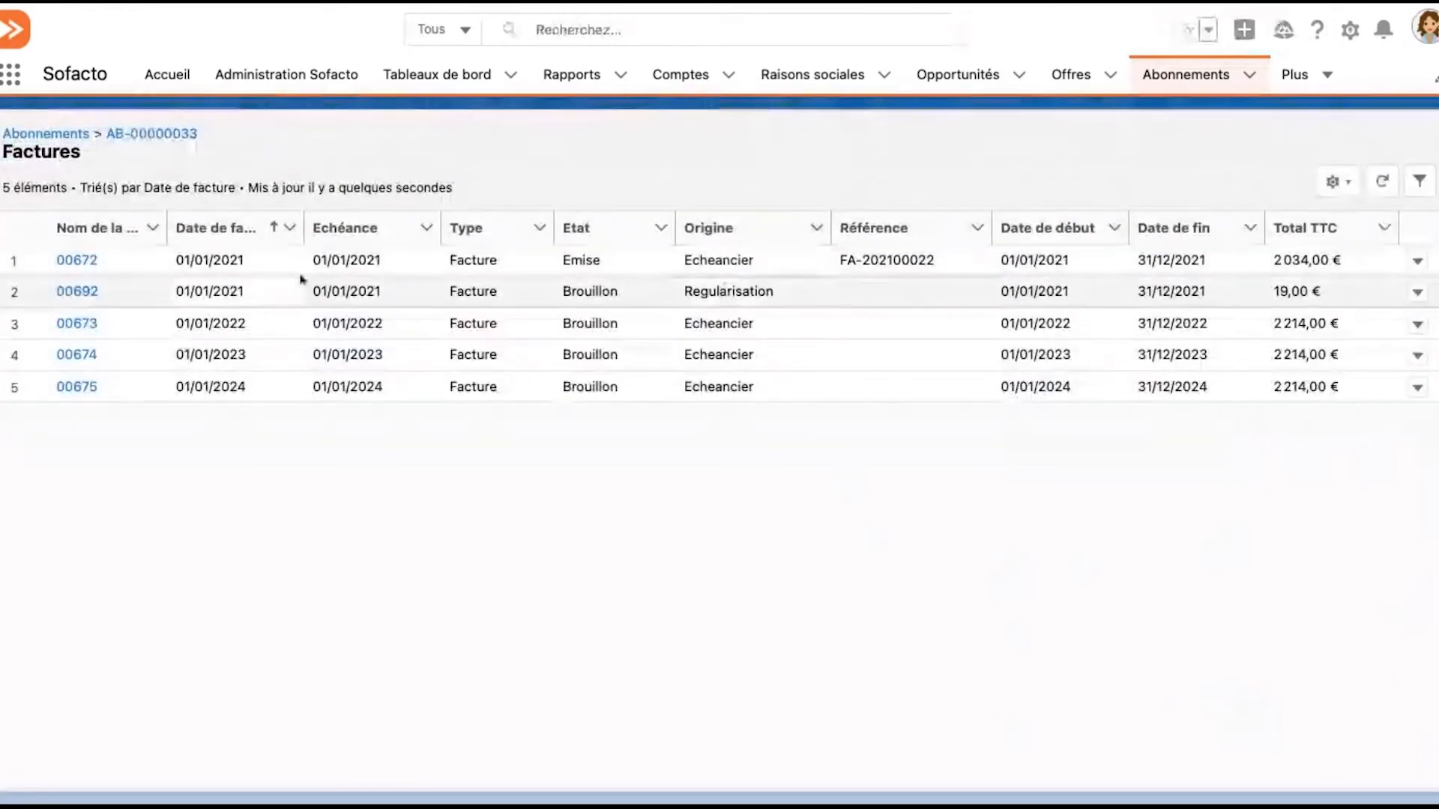
pyautogui.click(78, 291)
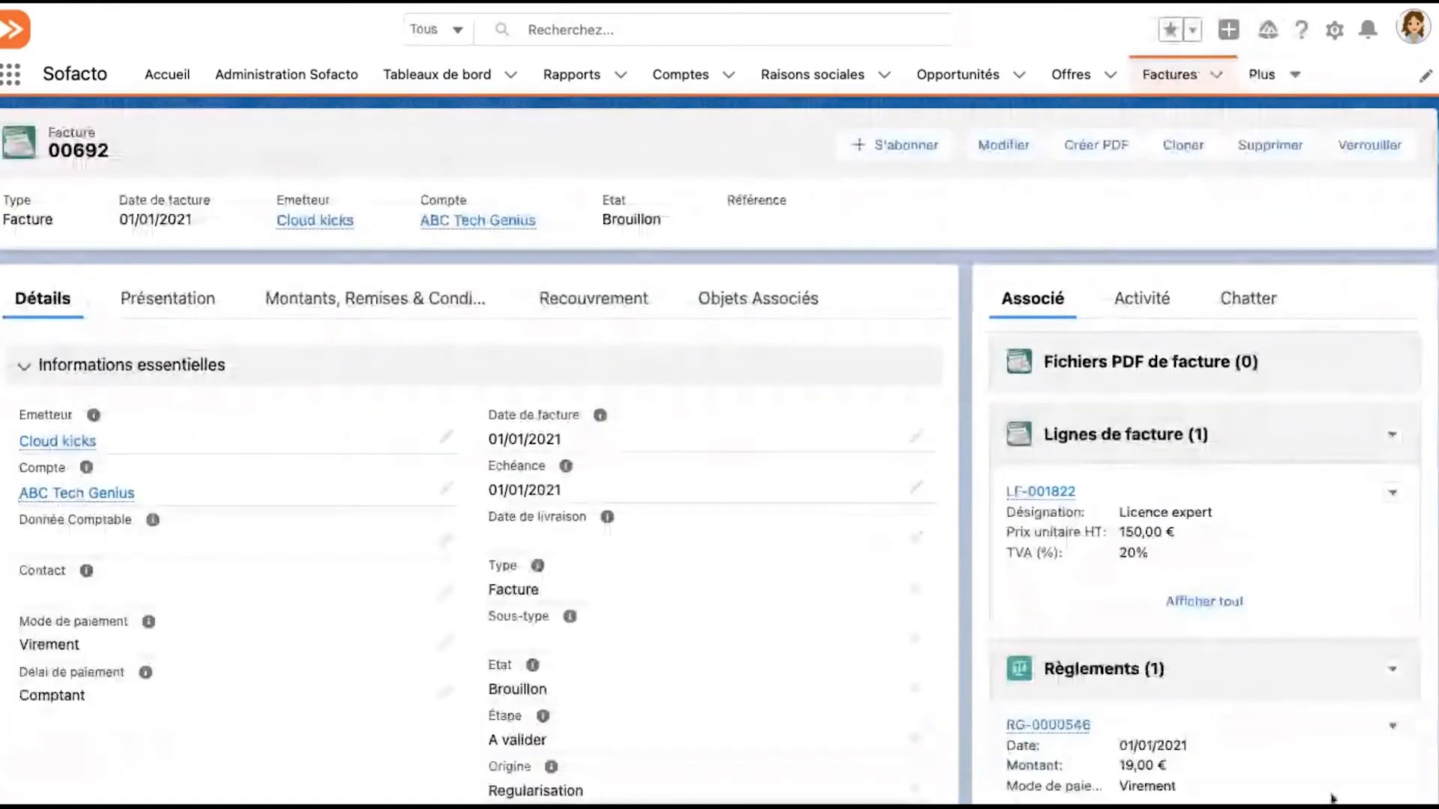
# Examine the regularisation invoice's Licence expert unit price and the amount of its règlement
pyautogui.tripleClick(1122, 532)
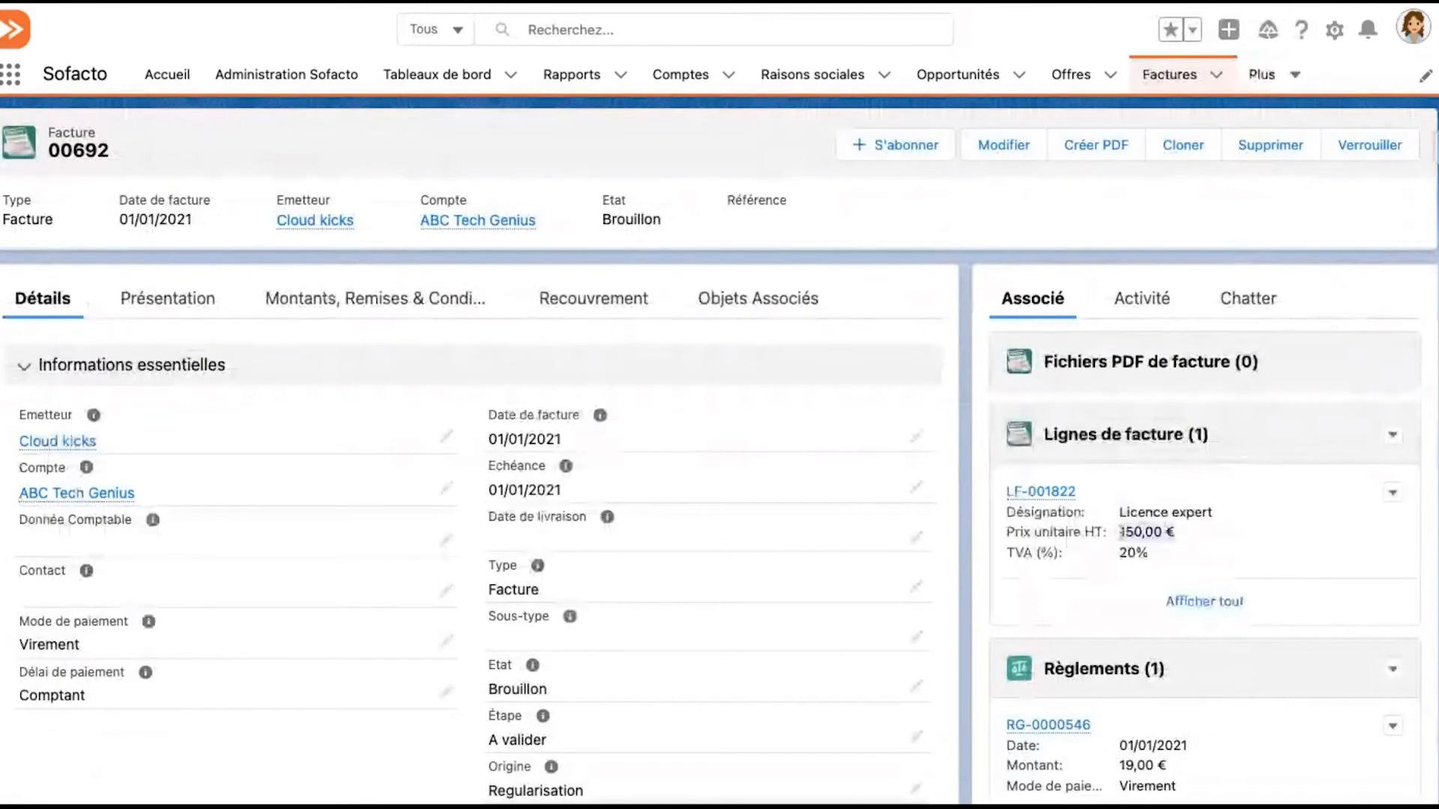
pyautogui.scroll(-1, 1188, 541)
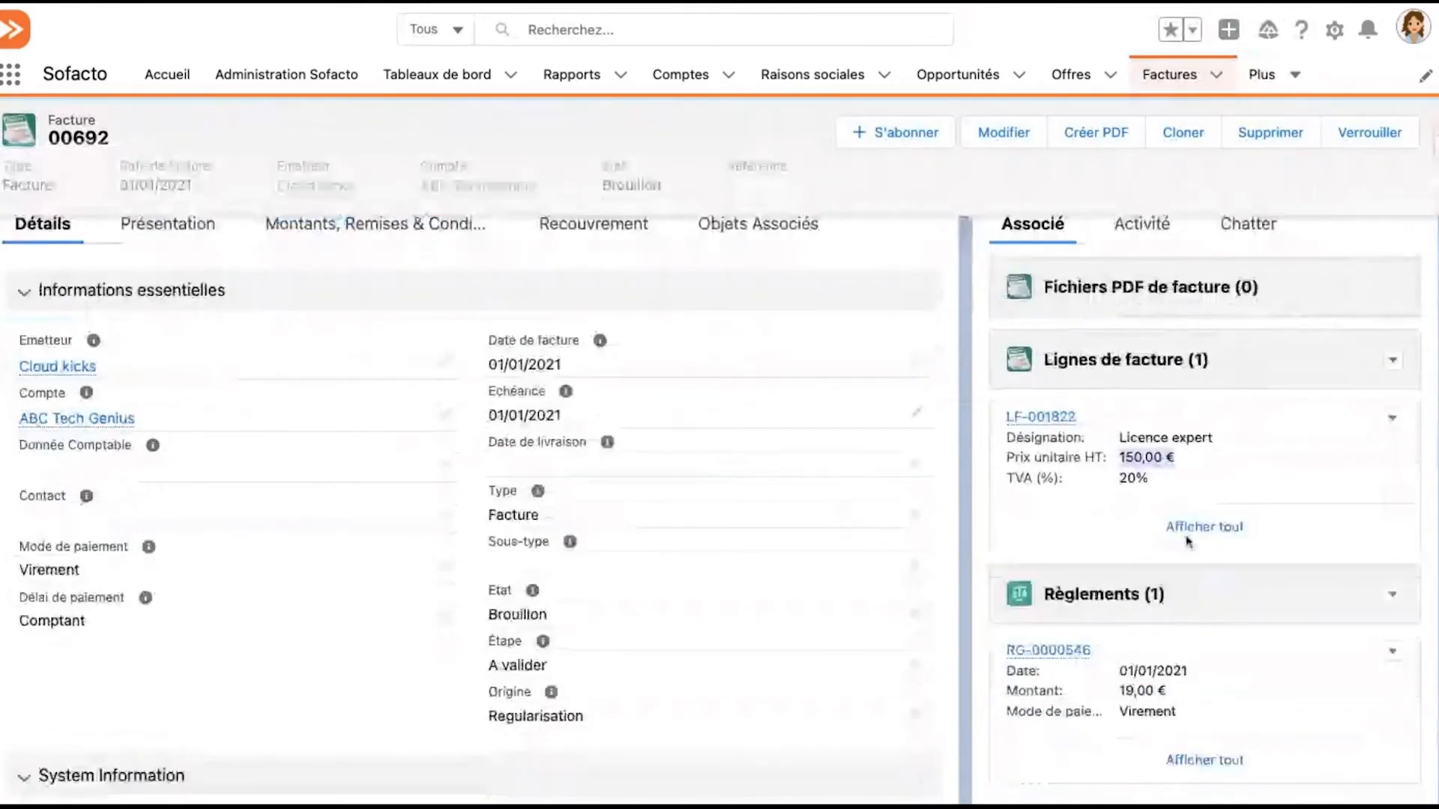
pyautogui.scroll(-1, 1183, 577)
pyautogui.moveTo(1169, 606); pyautogui.dragTo(1120, 604)
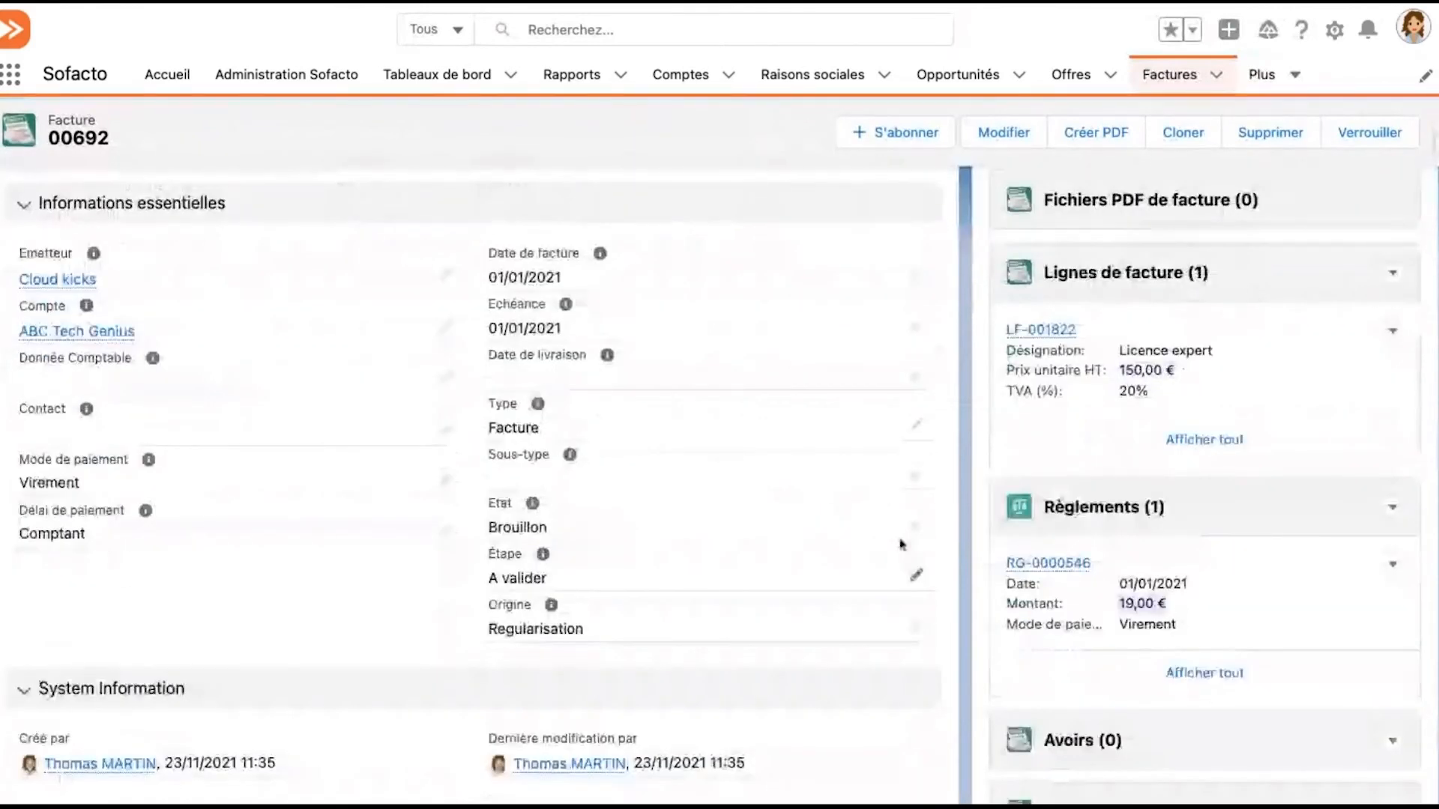
pyautogui.click(902, 545)
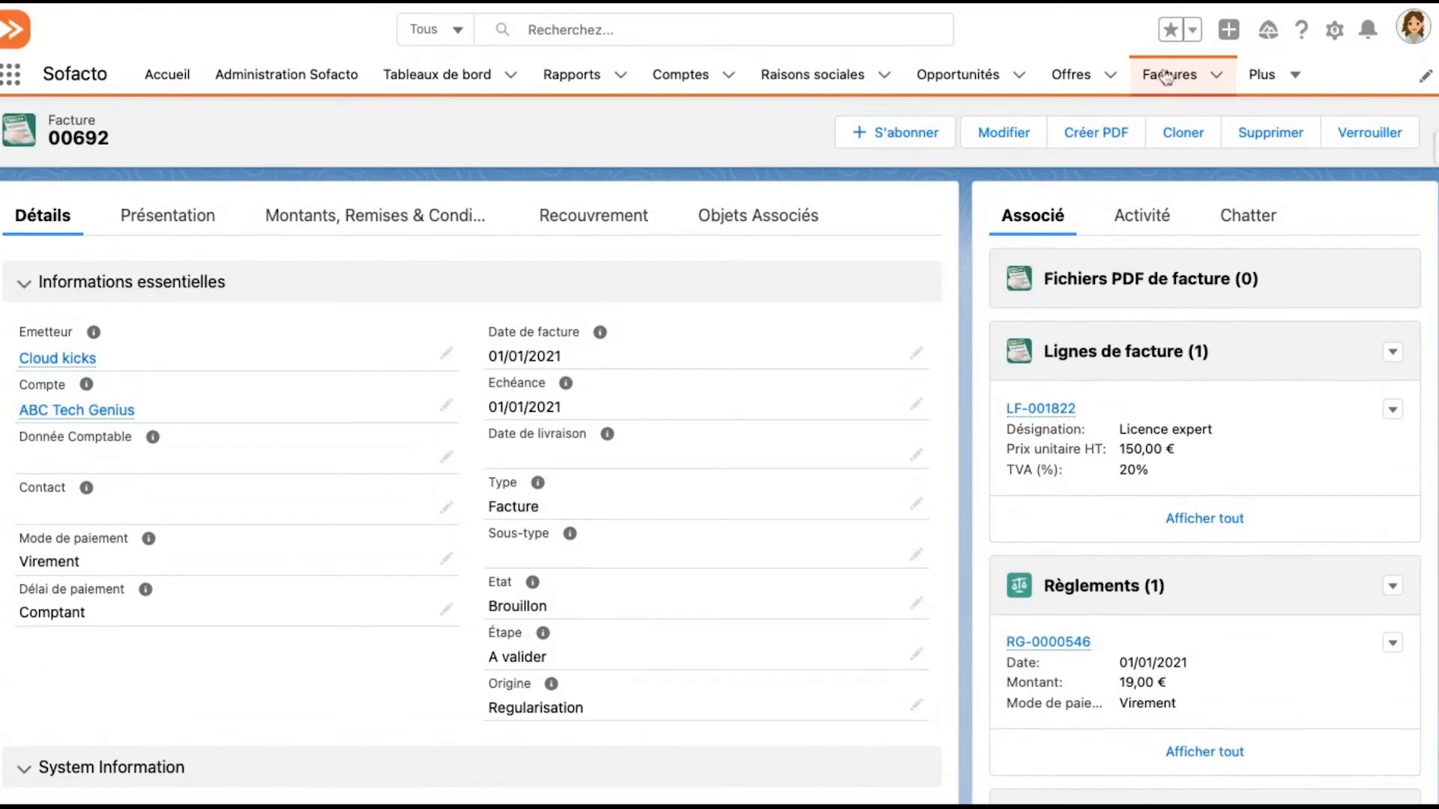
# Open subscription AB-00000034 from the recently viewed Abonnements and review its recurrence options
pyautogui.click(1294, 78)
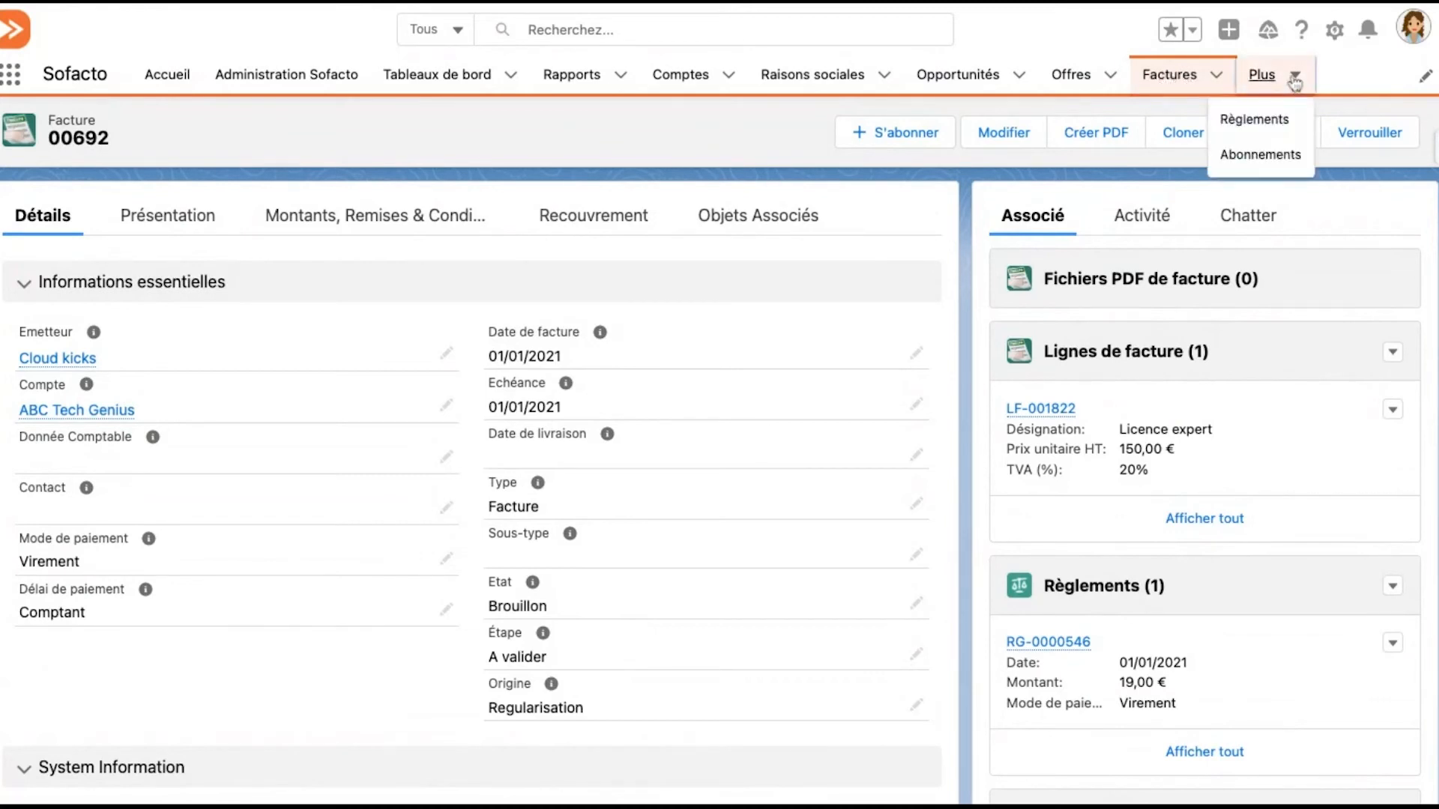
pyautogui.click(1262, 156)
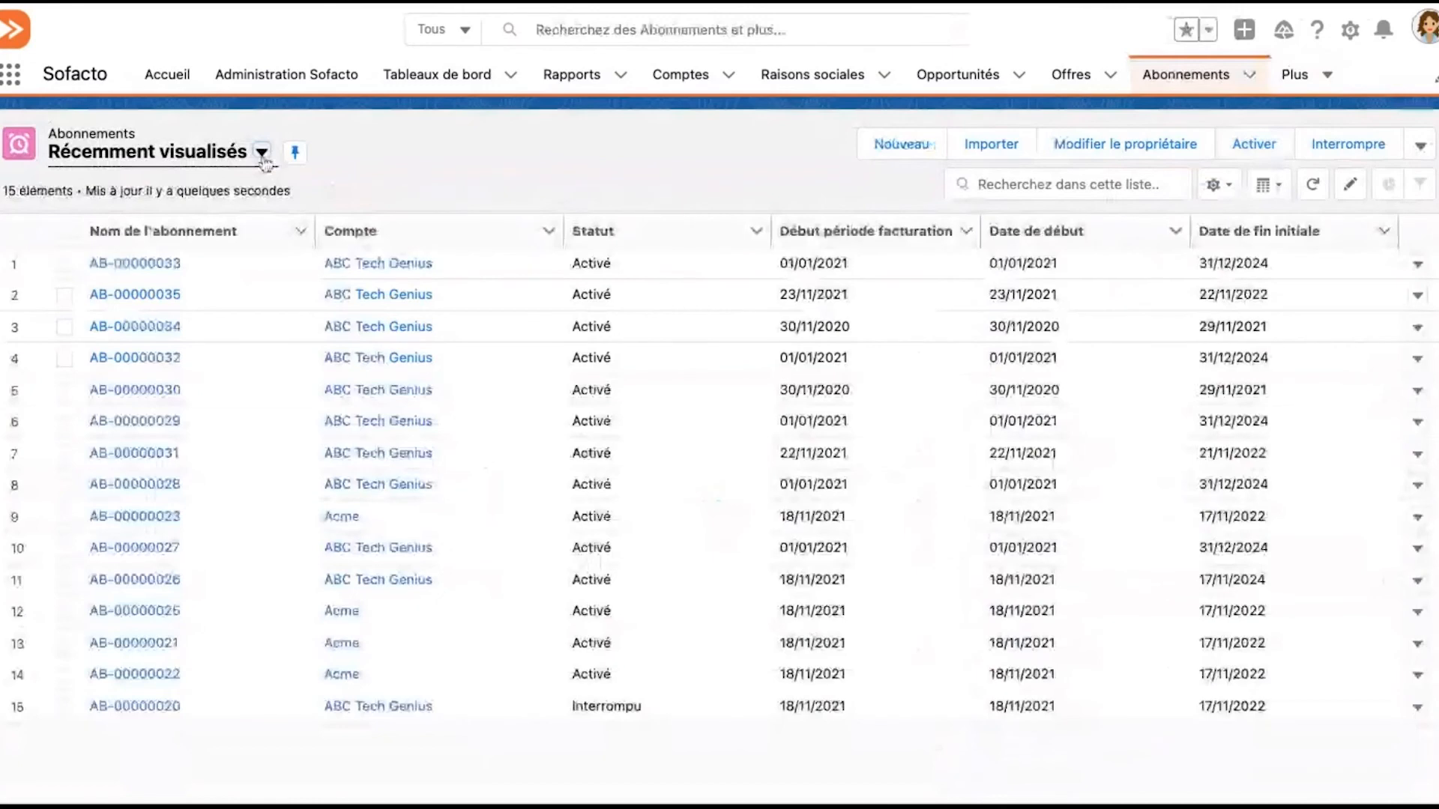
pyautogui.click(161, 328)
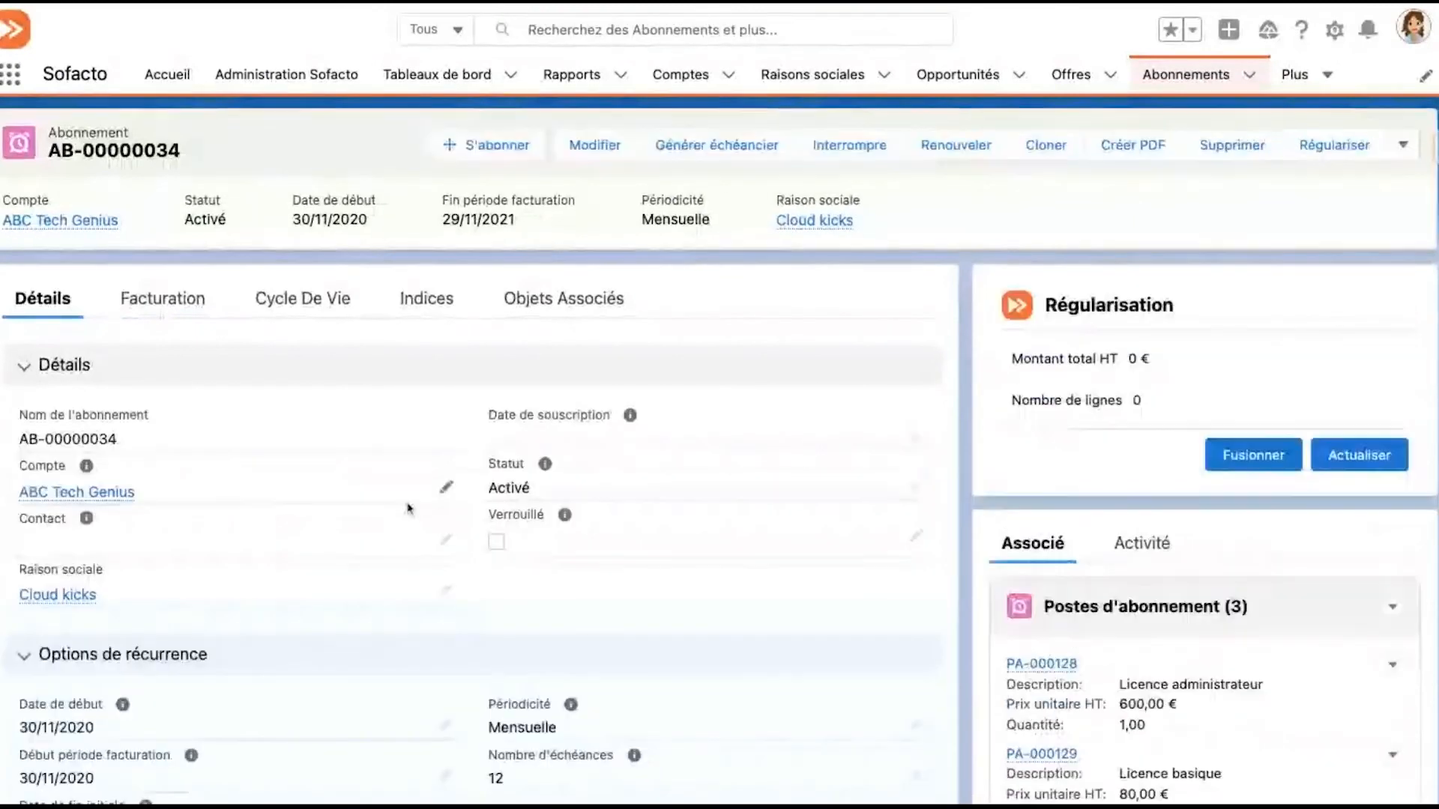
pyautogui.scroll(-1, 448, 531)
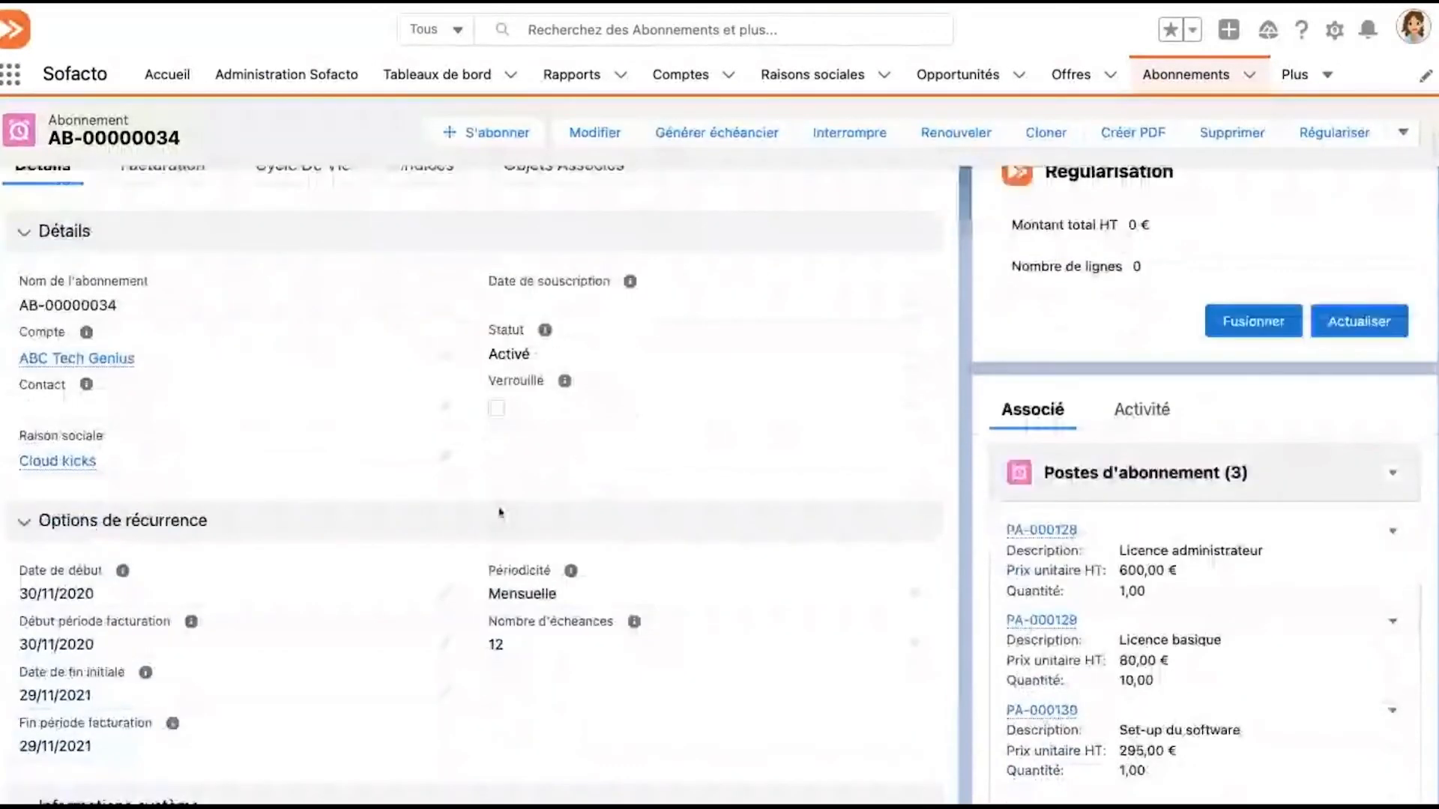
pyautogui.scroll(-1, 500, 512)
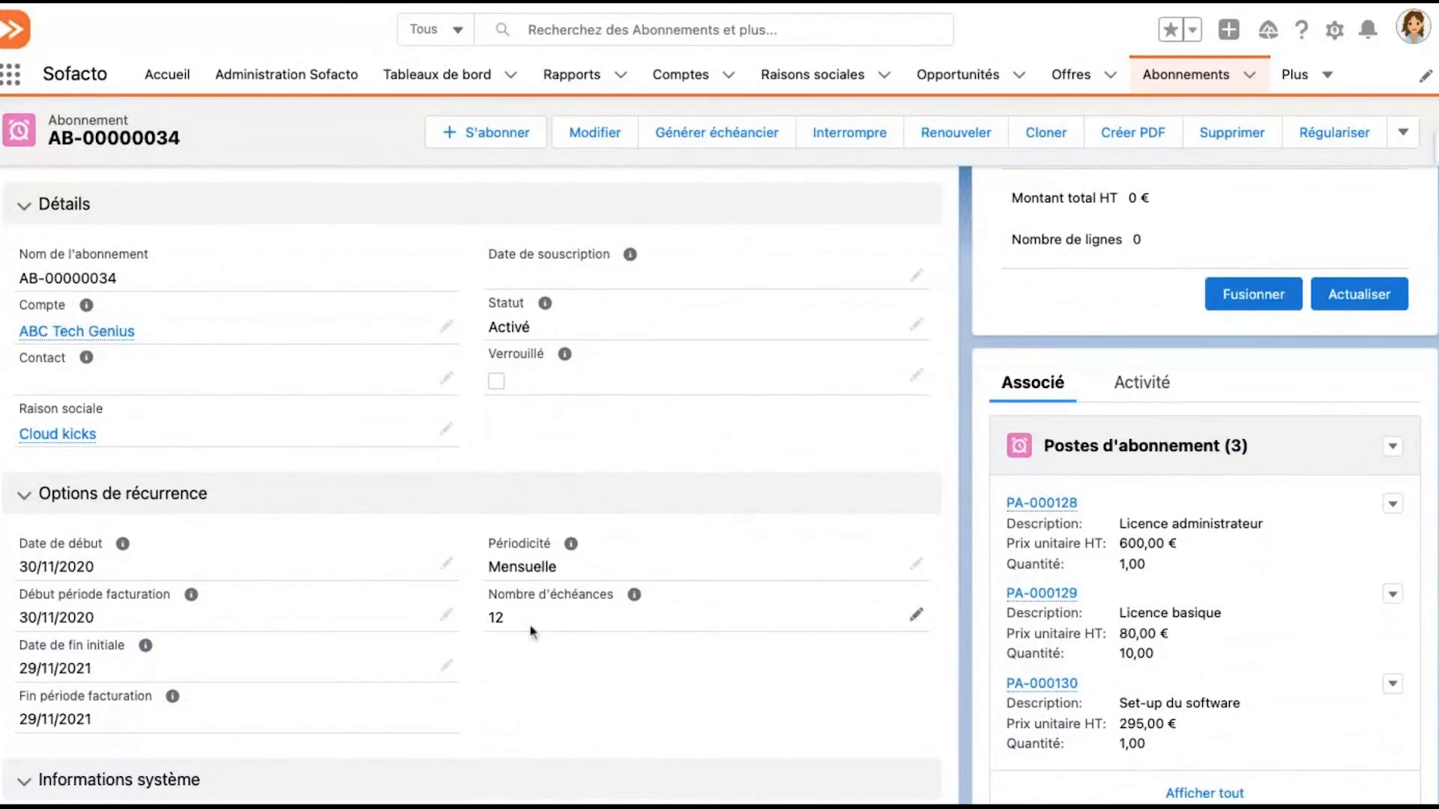
pyautogui.scroll(1, 650, 683)
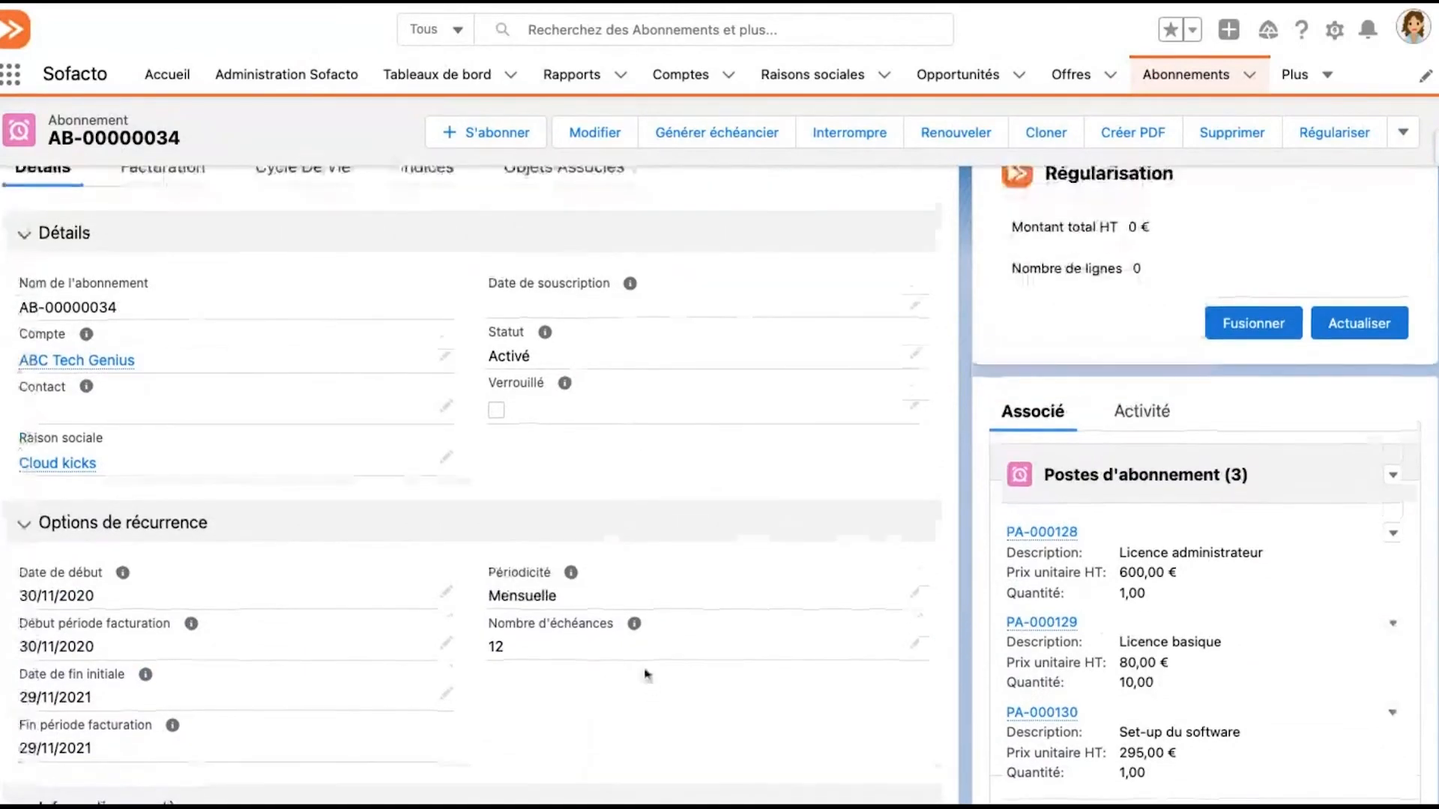
pyautogui.moveTo(637, 667)
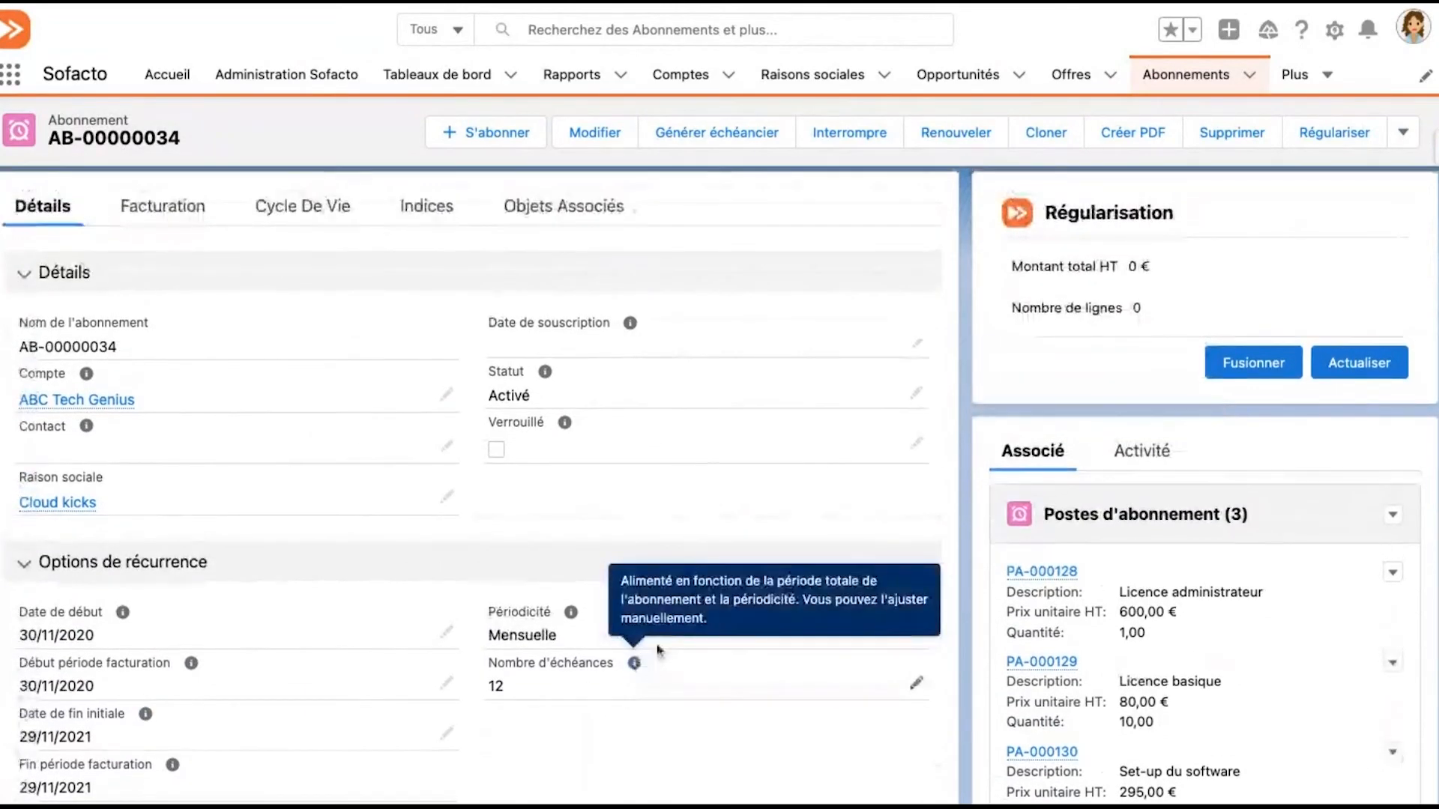
pyautogui.scroll(1, 668, 624)
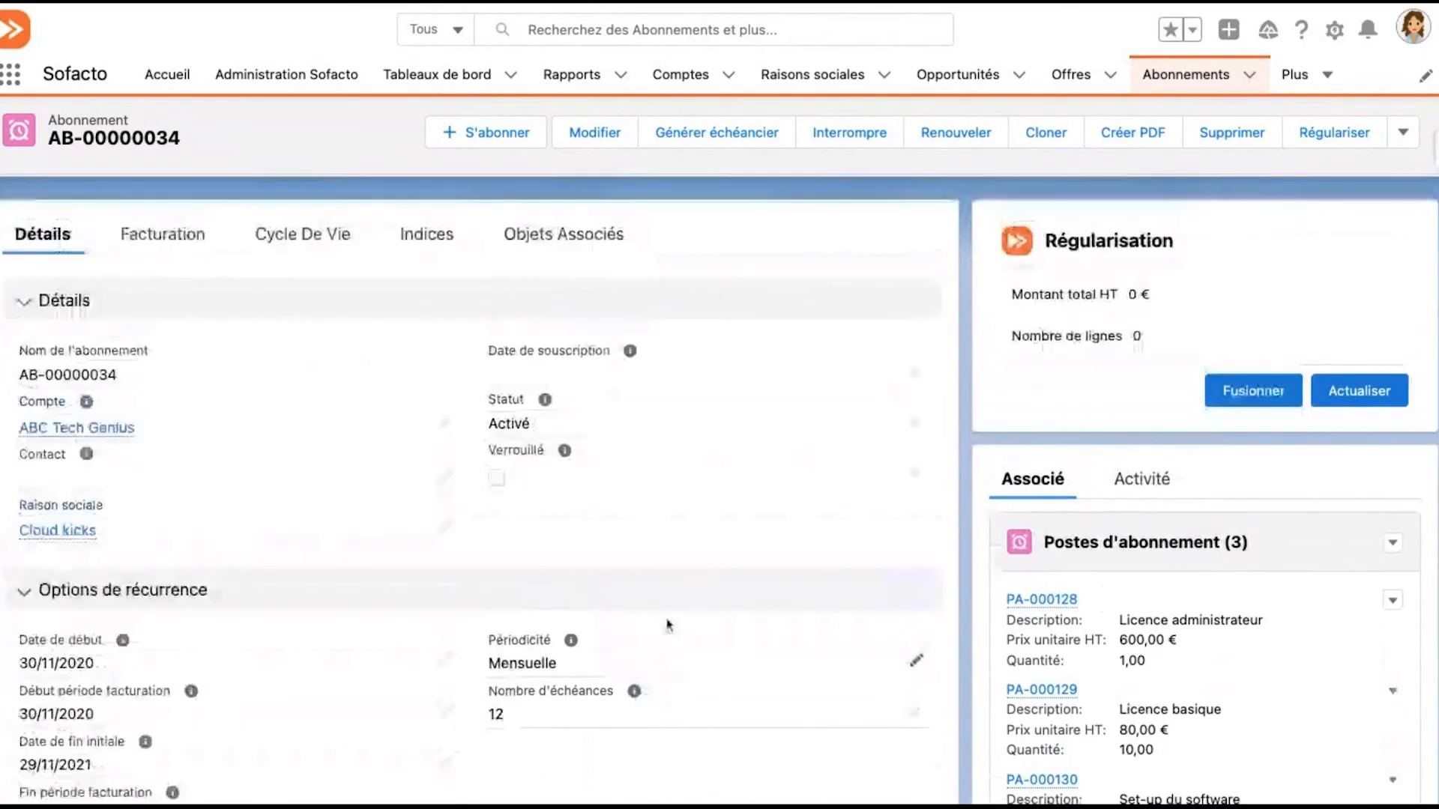
pyautogui.scroll(1, 669, 624)
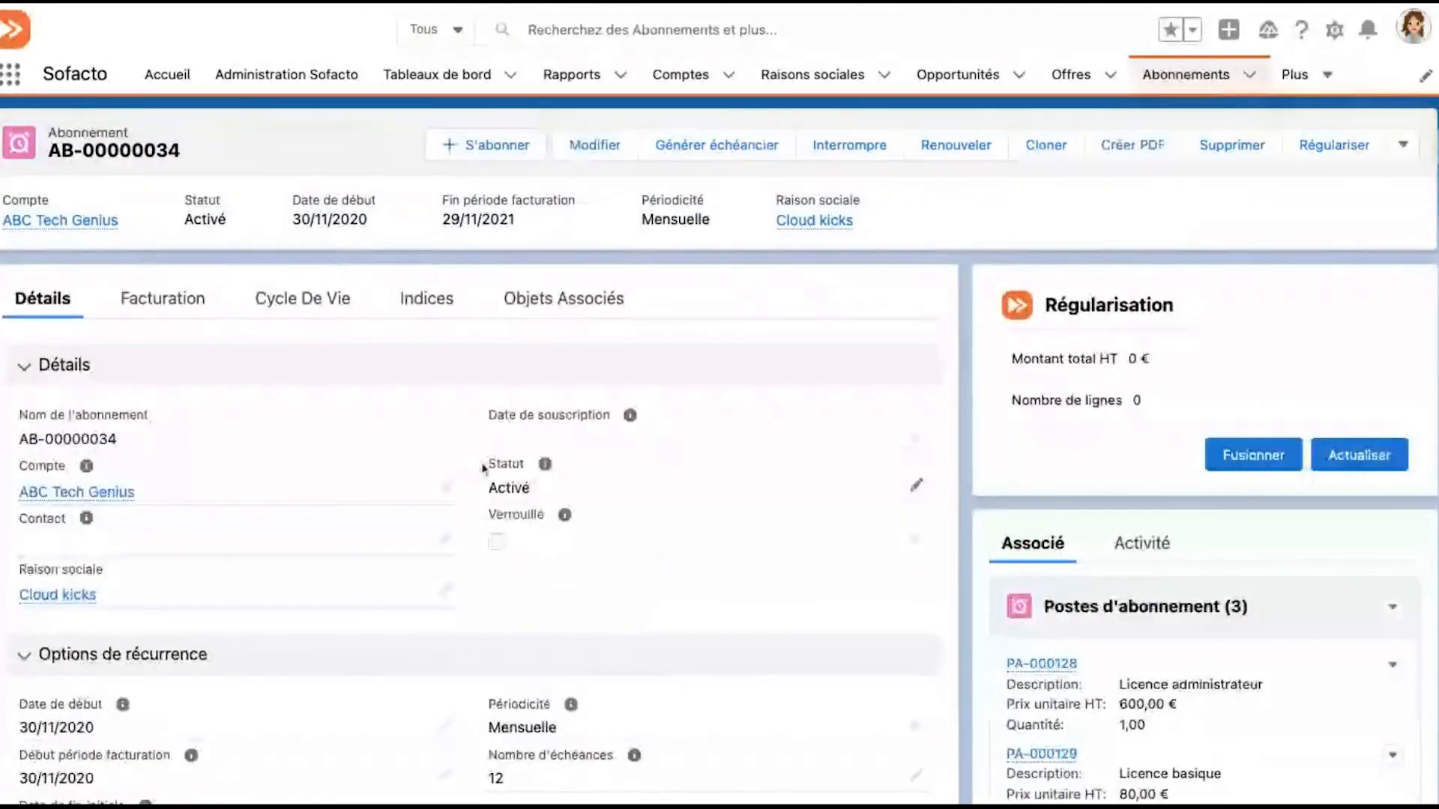
# Set the renewal commitment of subscription AB-00000034 to 1 Année, leaving the renewal date blank, and save
pyautogui.click(335, 318)
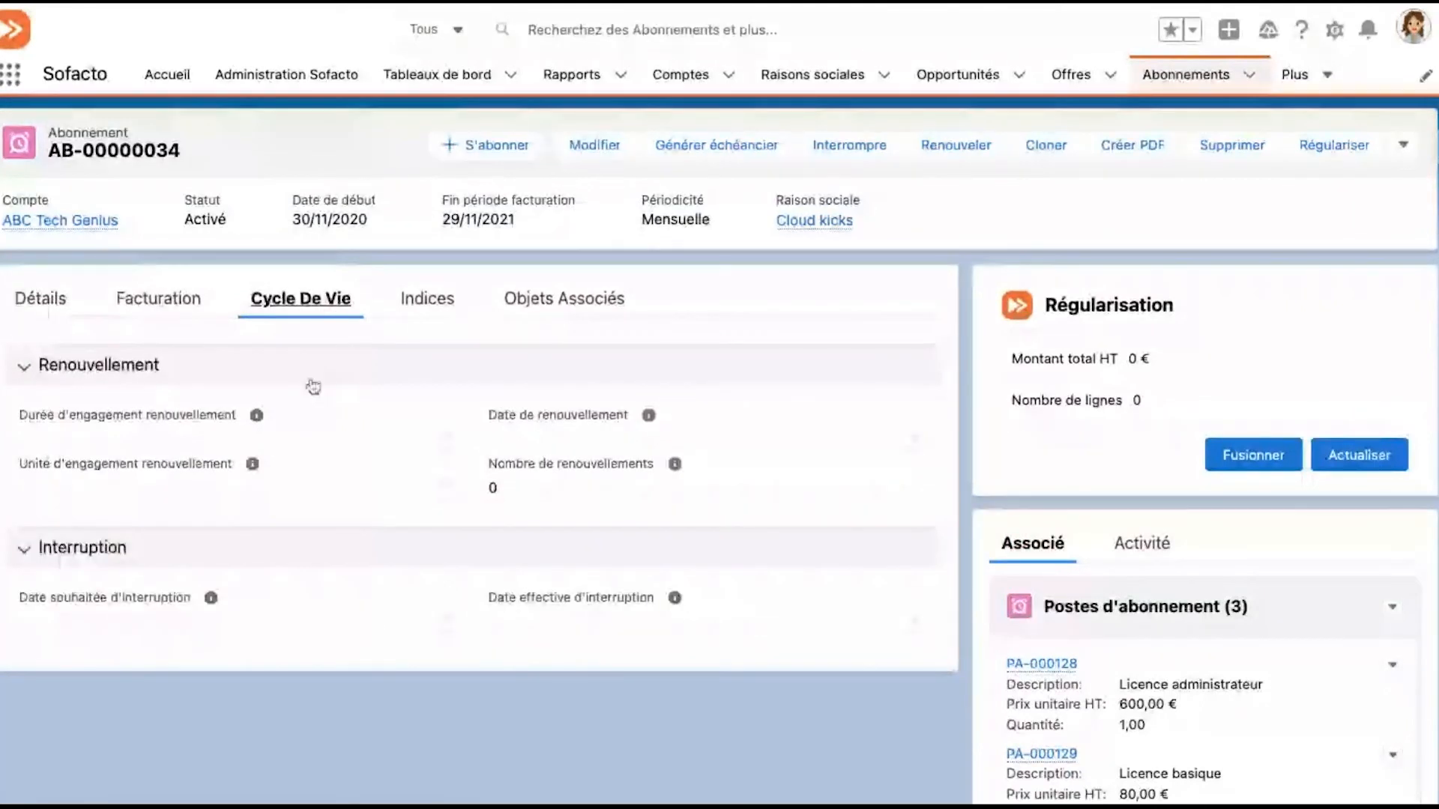
pyautogui.click(450, 438)
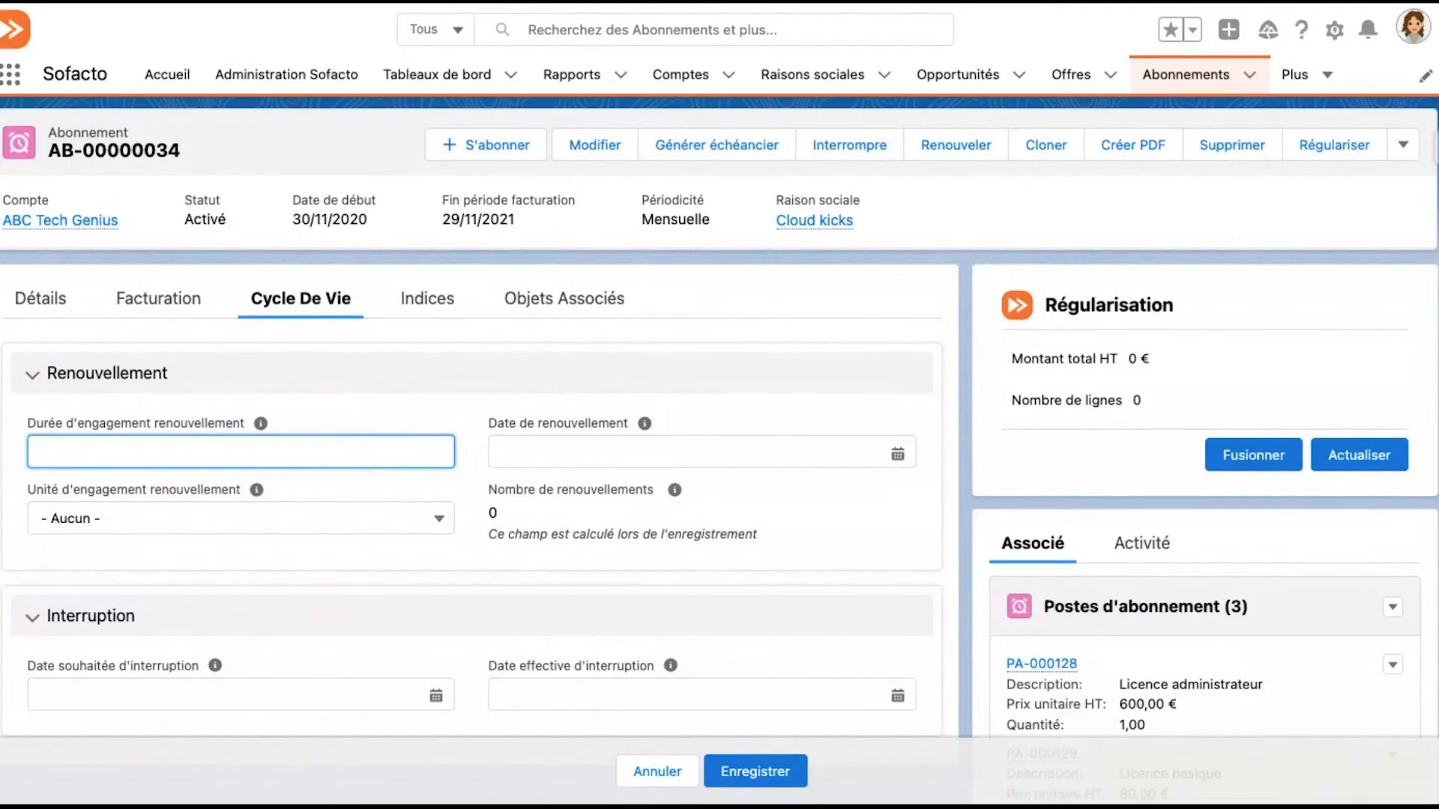
pyautogui.write('1')
pyautogui.click(431, 518)
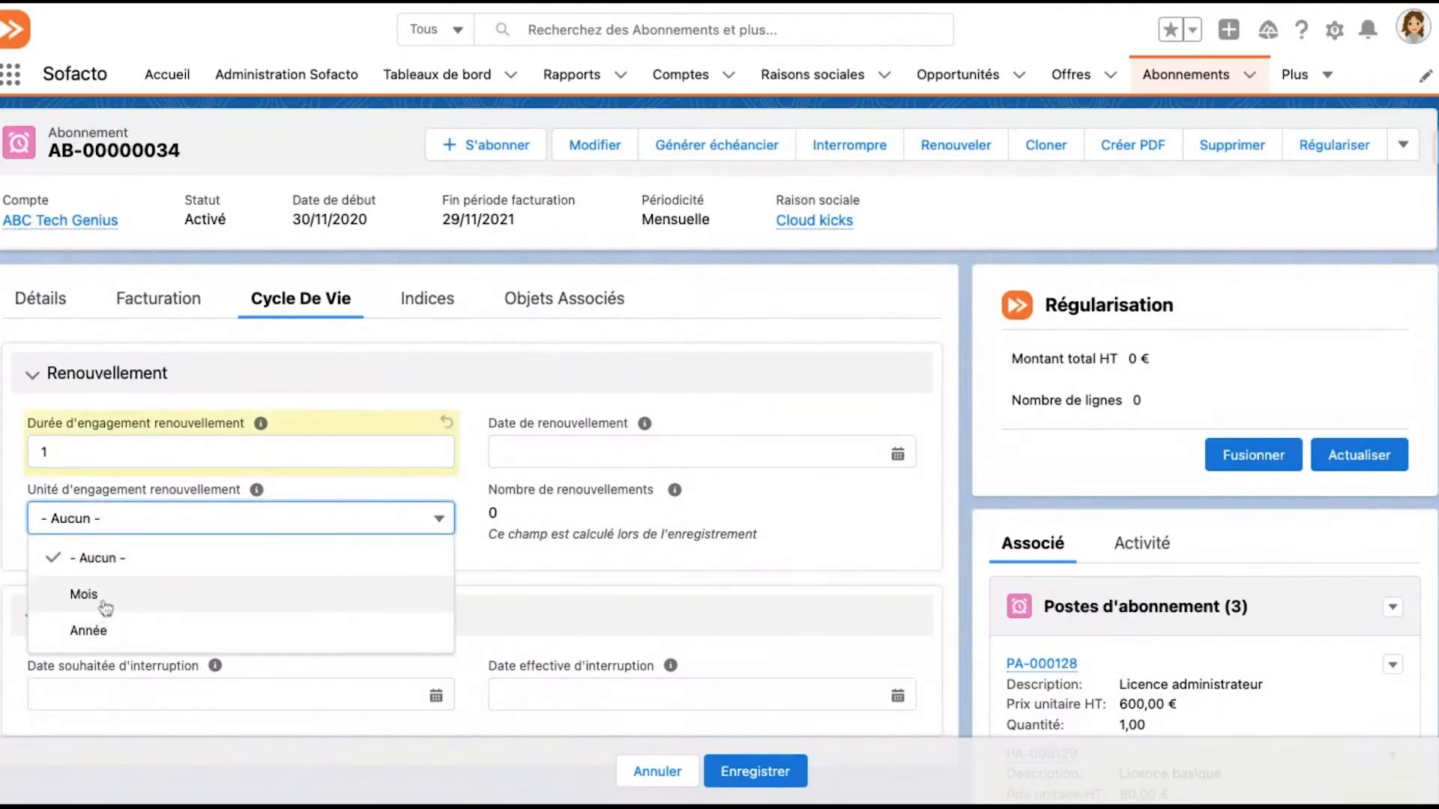
pyautogui.click(124, 631)
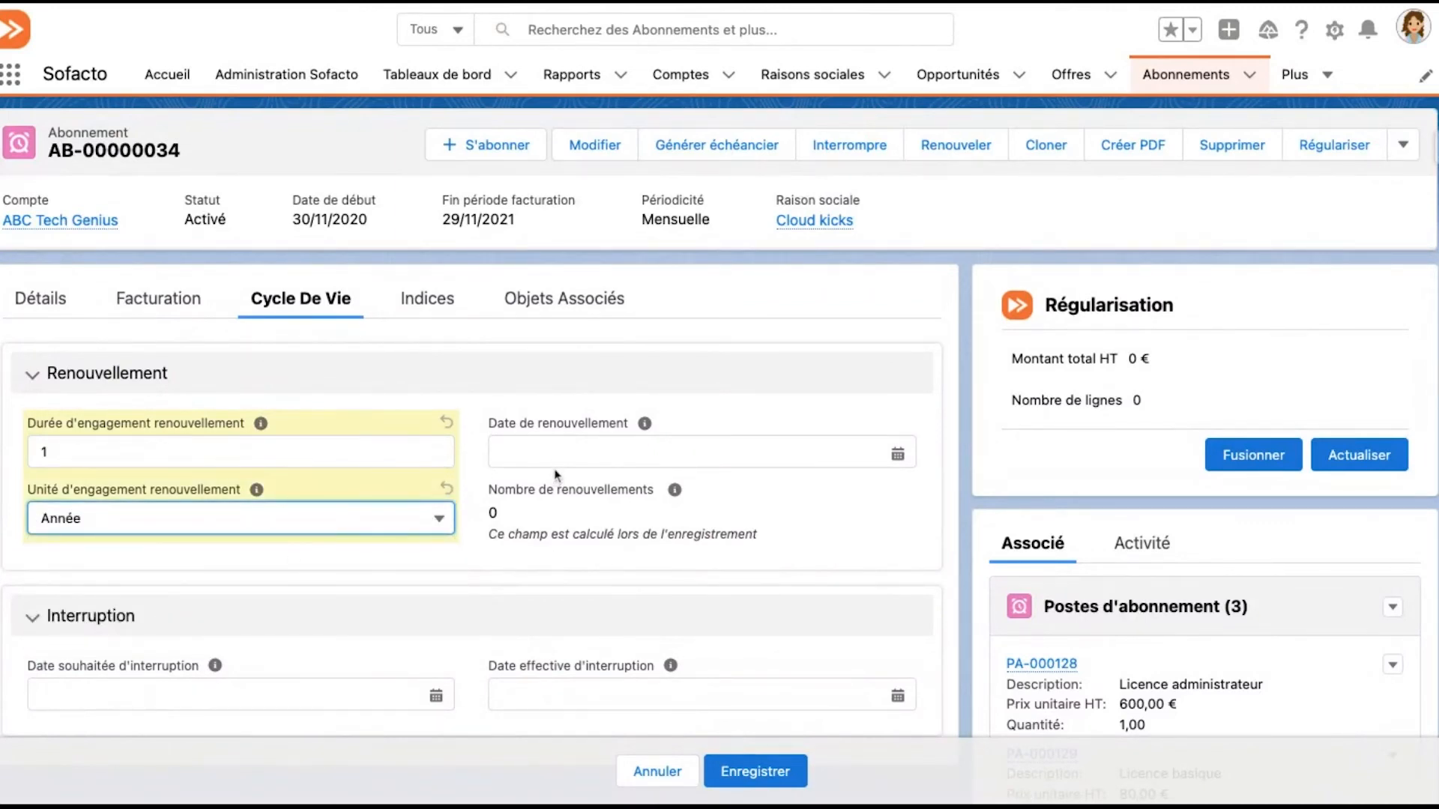
pyautogui.click(474, 468)
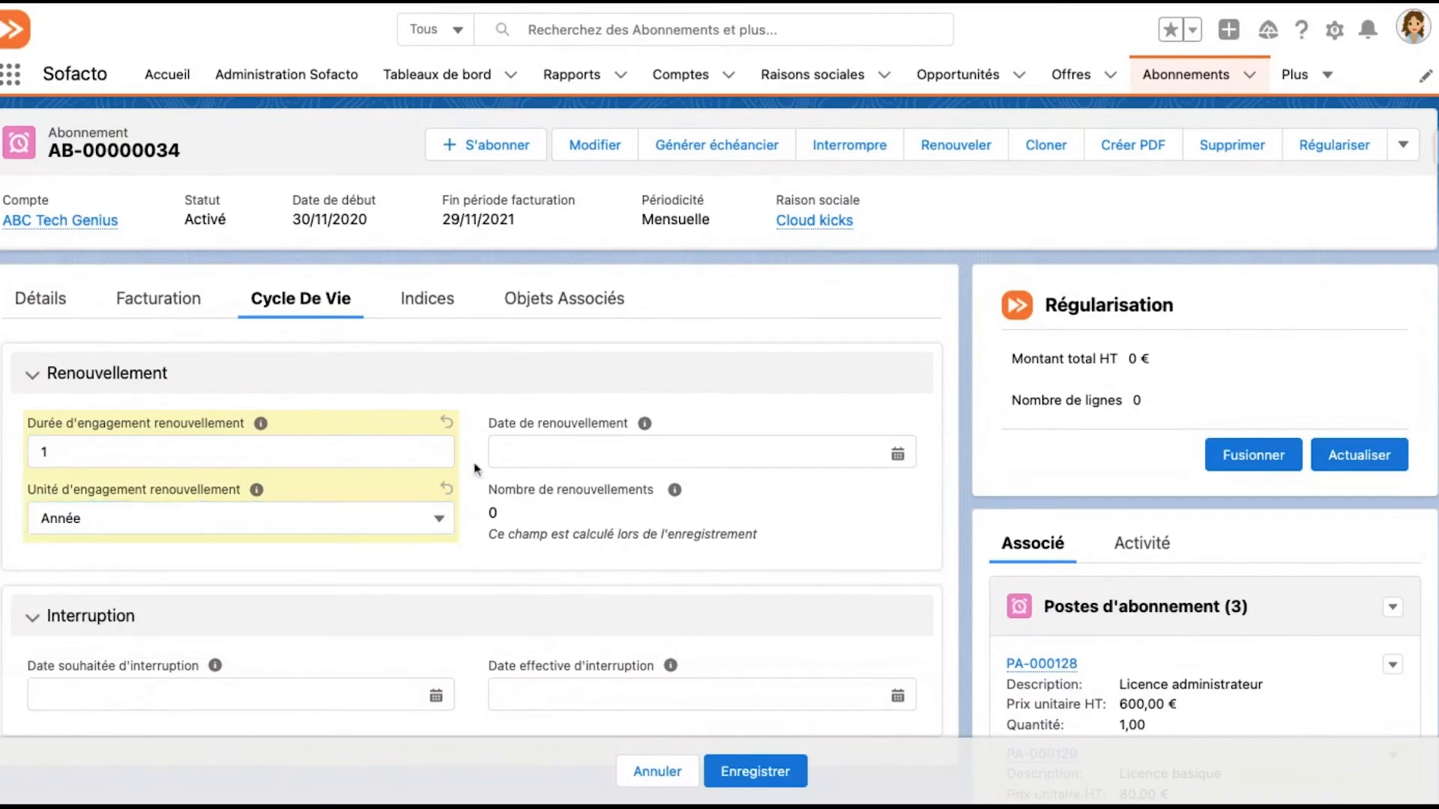
pyautogui.click(516, 457)
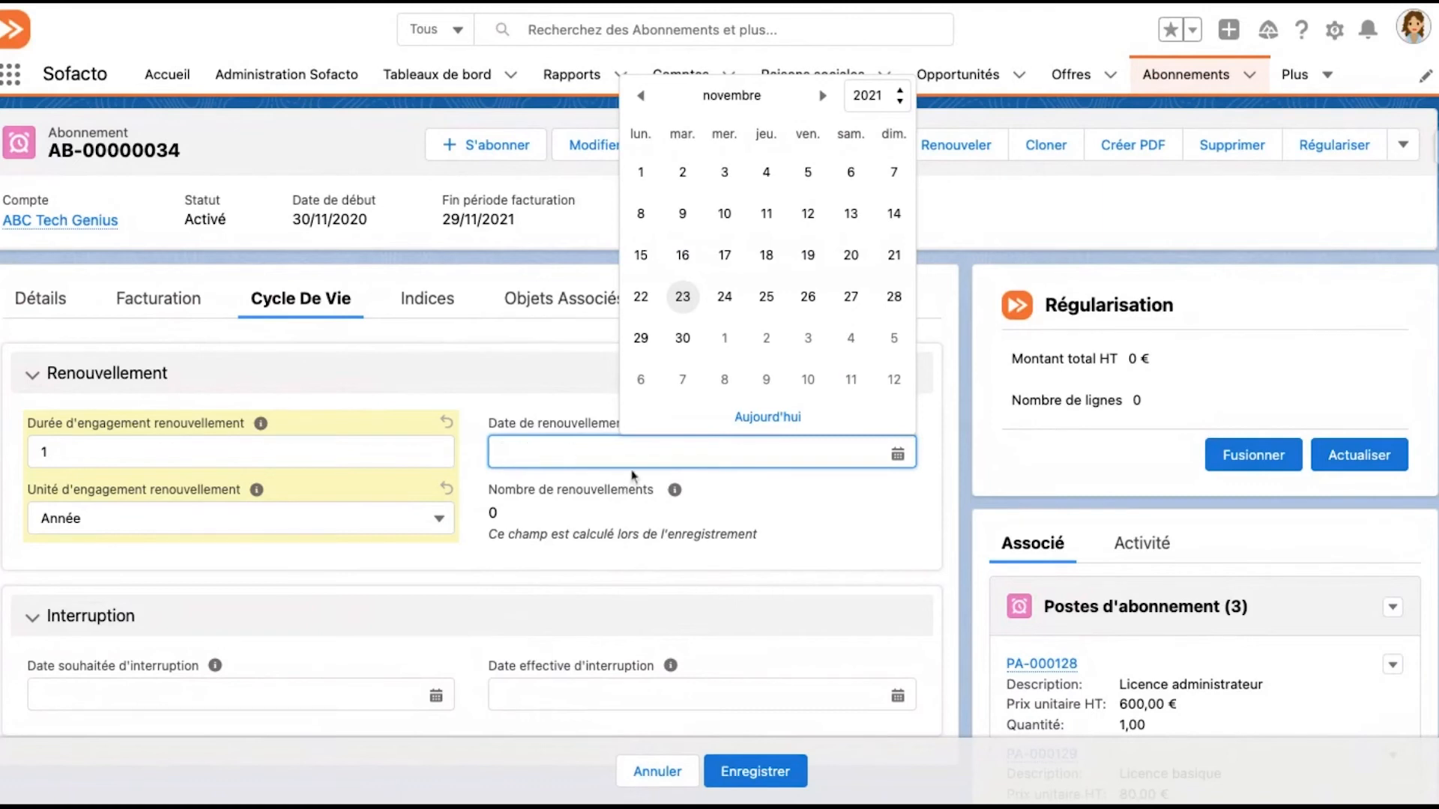
pyautogui.click(761, 515)
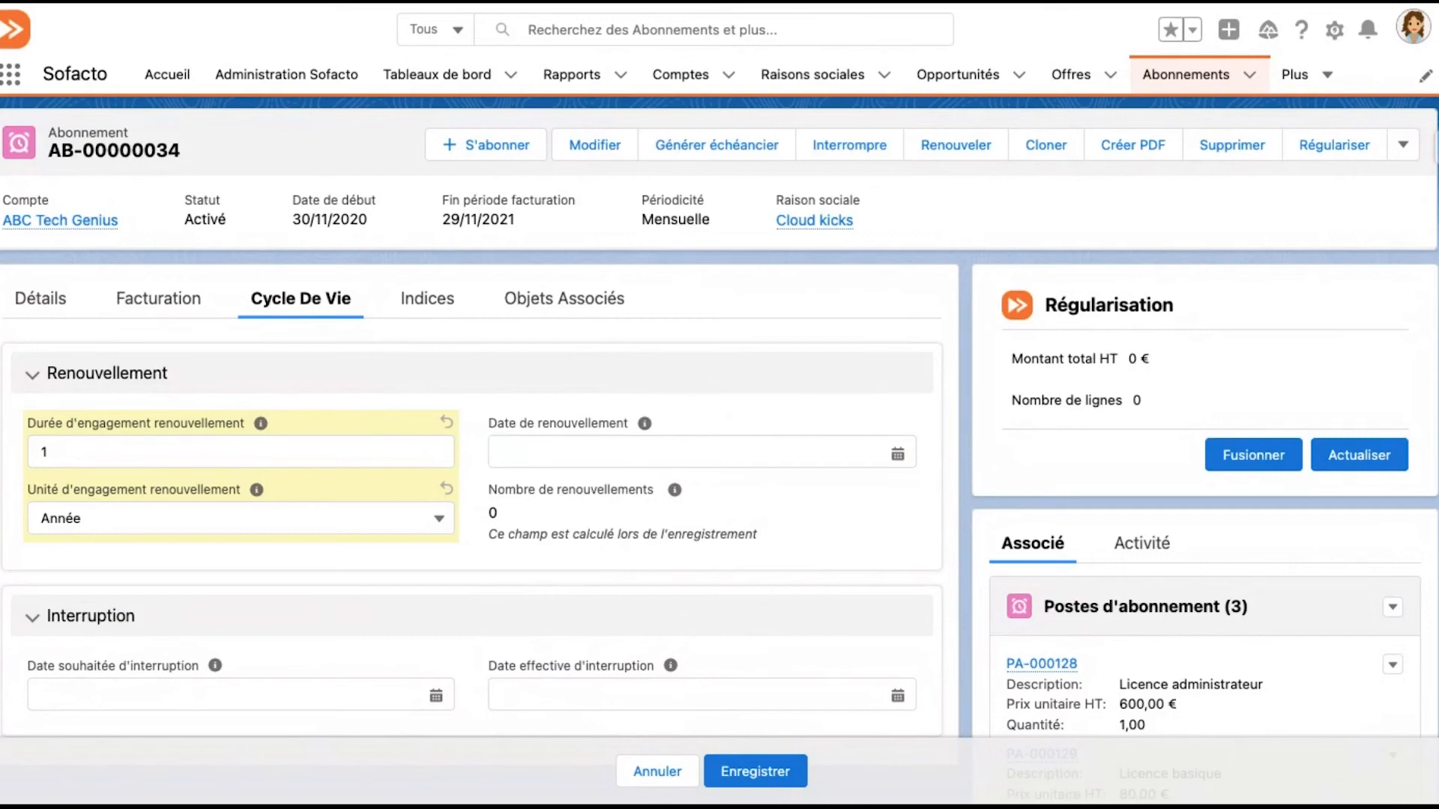
pyautogui.click(734, 769)
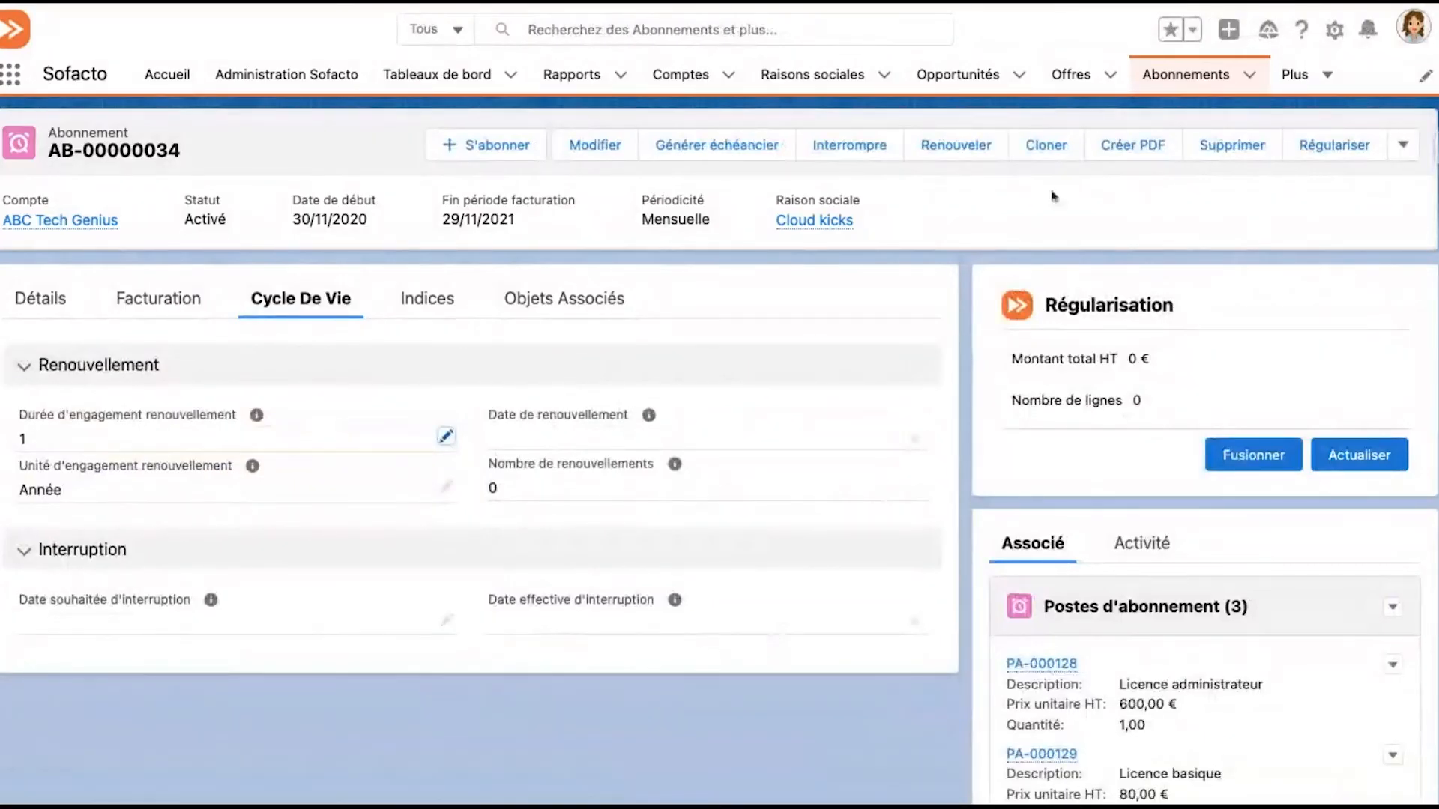
# Renew subscription AB-00000034 and check the end of its billing period in the recurrence options
pyautogui.click(985, 152)
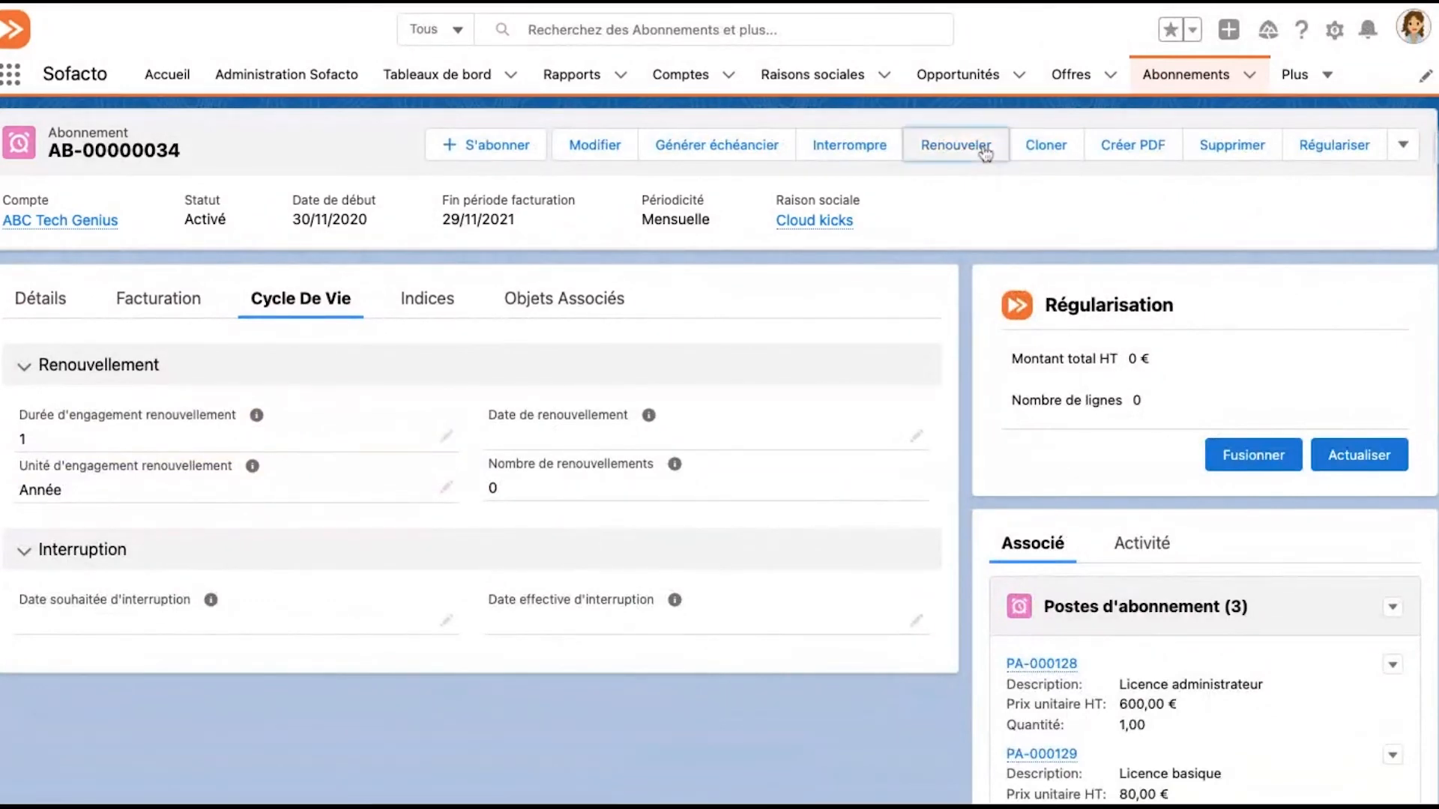
pyautogui.click(794, 464)
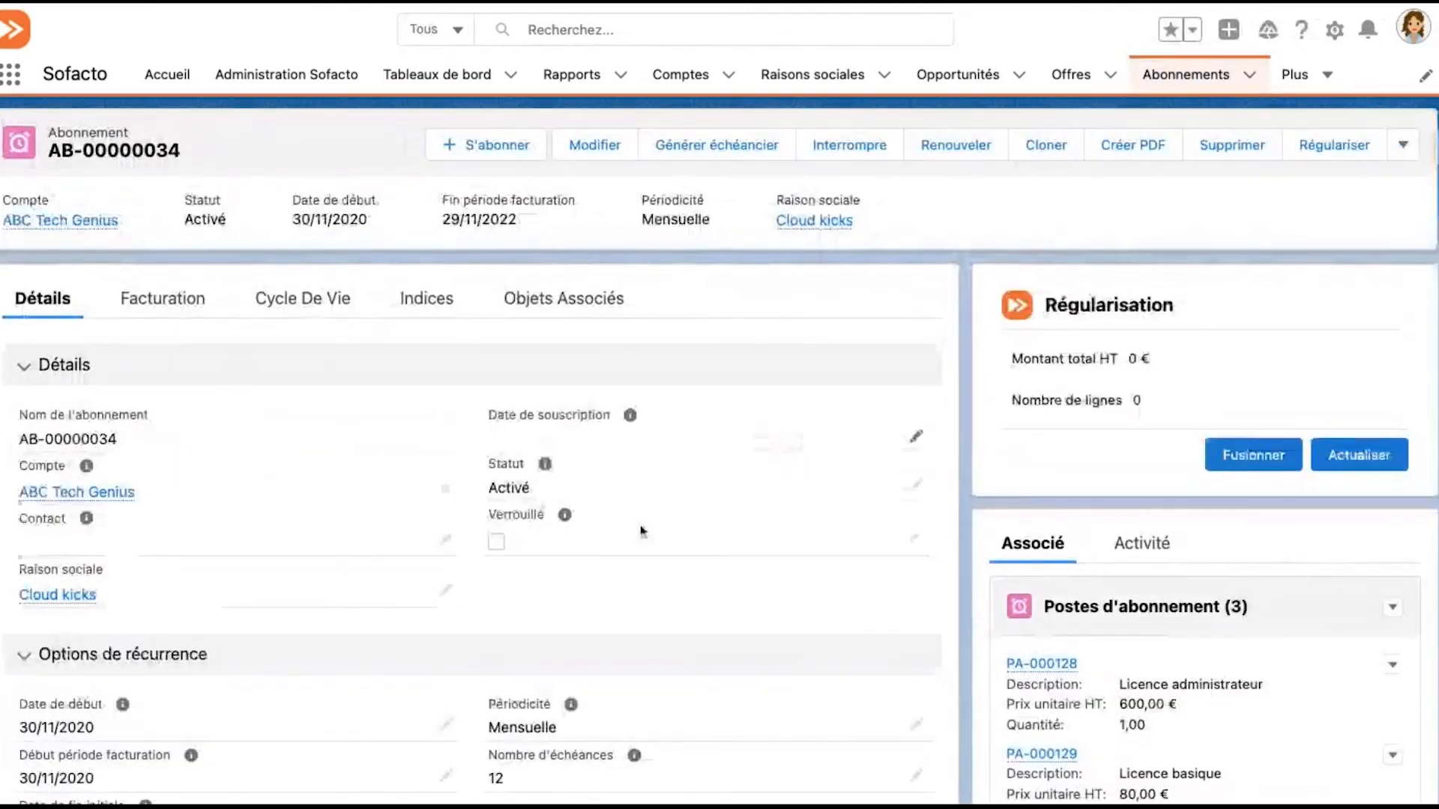
pyautogui.scroll(-3, 559, 574)
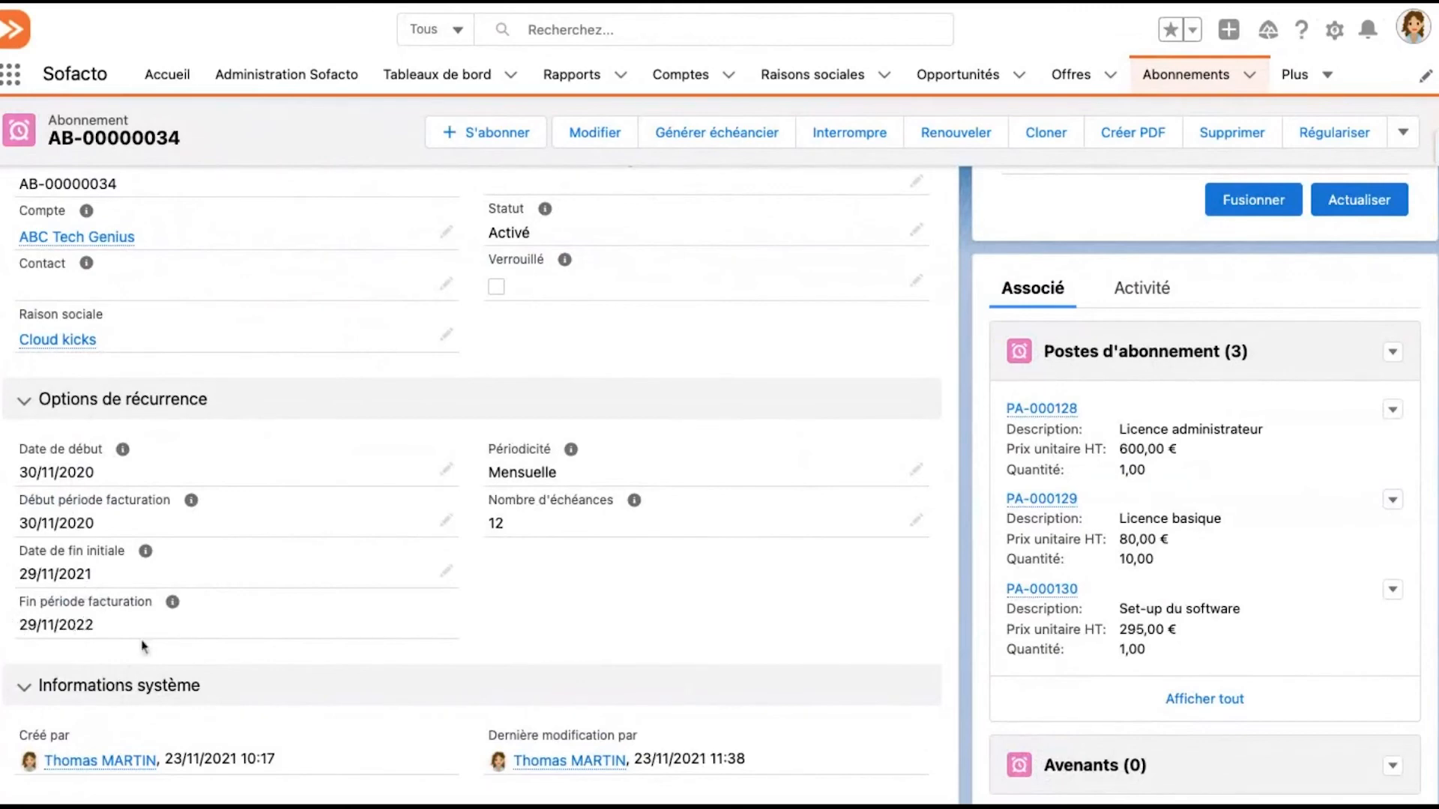
# Open the subscription's complete invoice list and examine the invoice dates and periods covering the renewed term
pyautogui.scroll(-1, 147, 645)
pyautogui.scroll(-5, 148, 644)
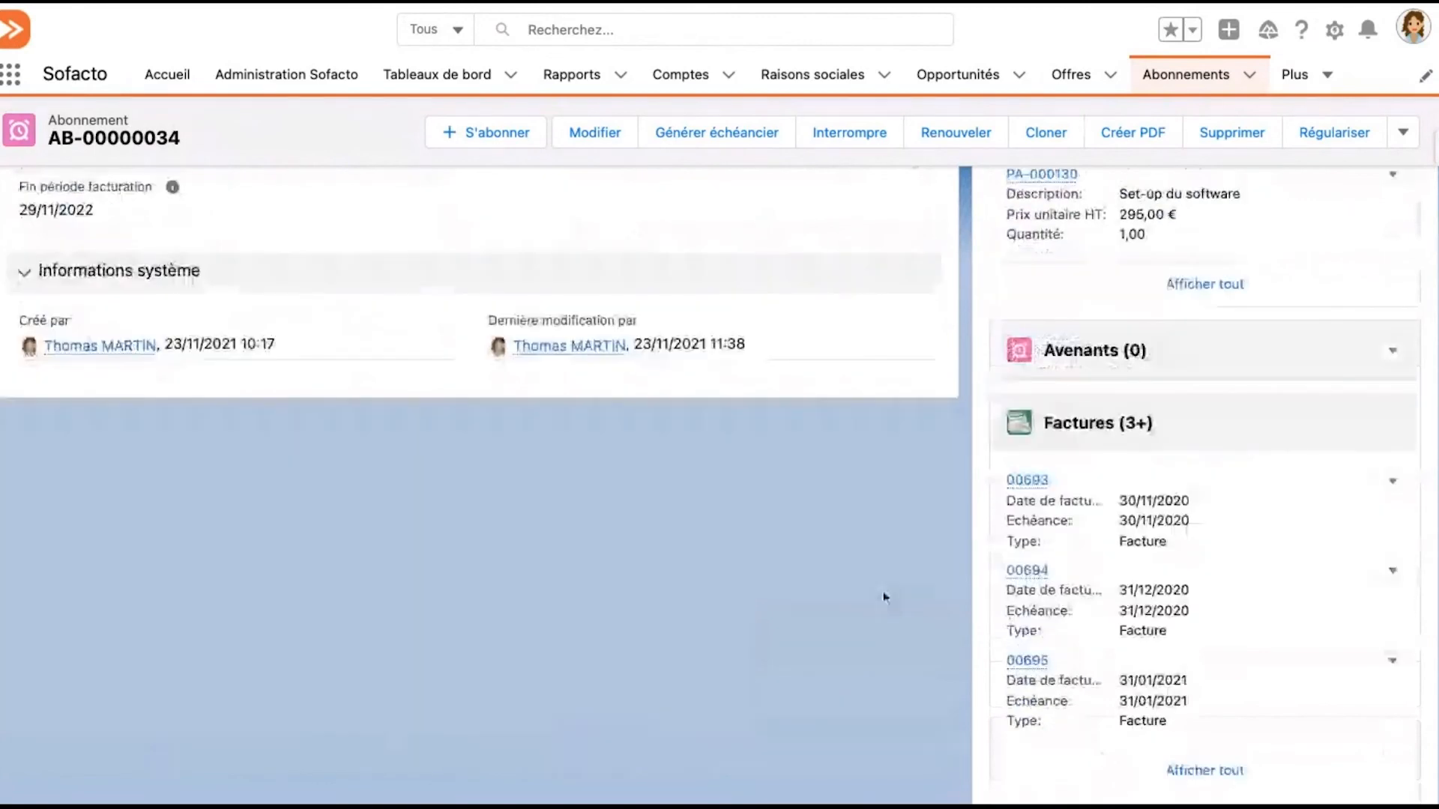
pyautogui.click(1212, 762)
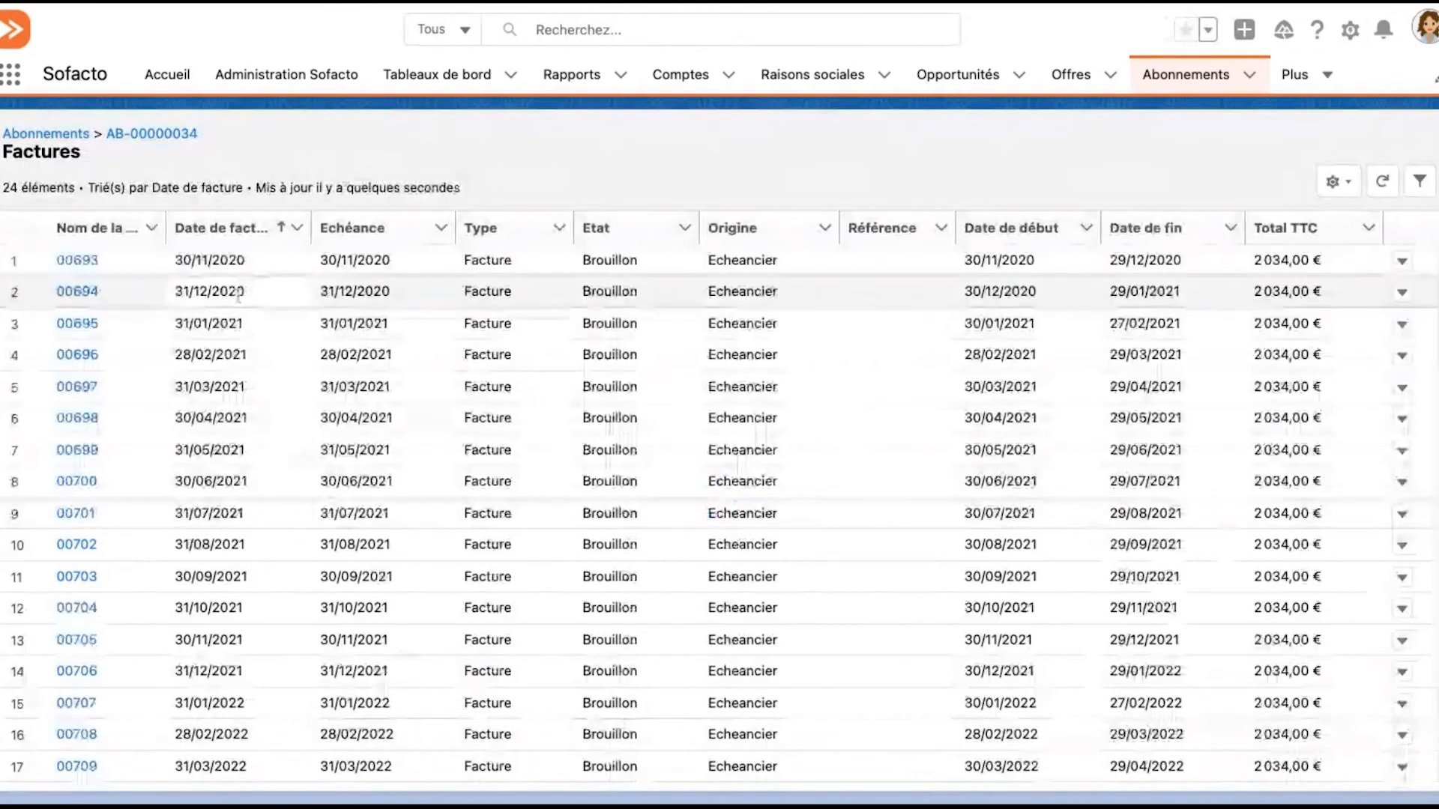
pyautogui.scroll(-2, 243, 637)
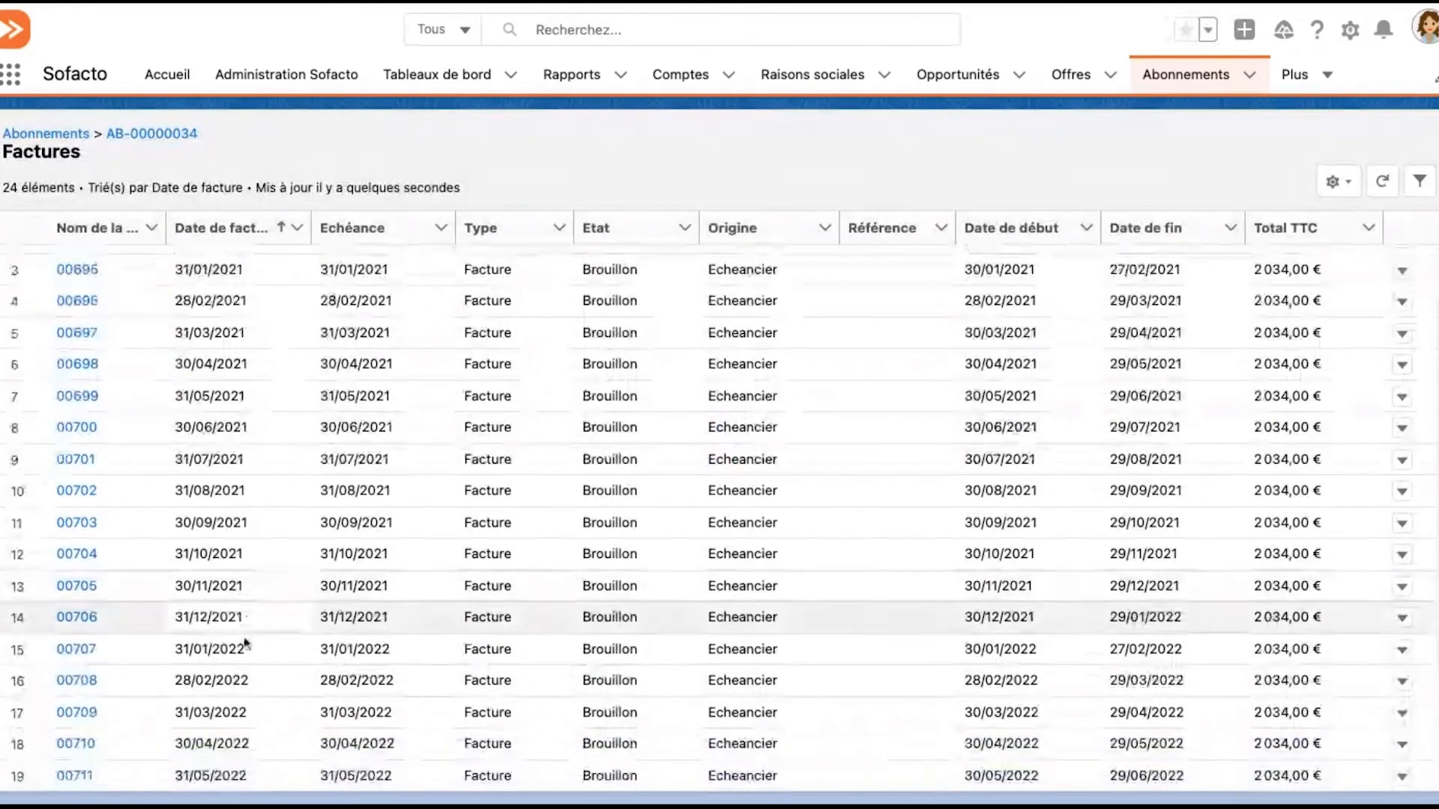
pyautogui.scroll(-3, 270, 599)
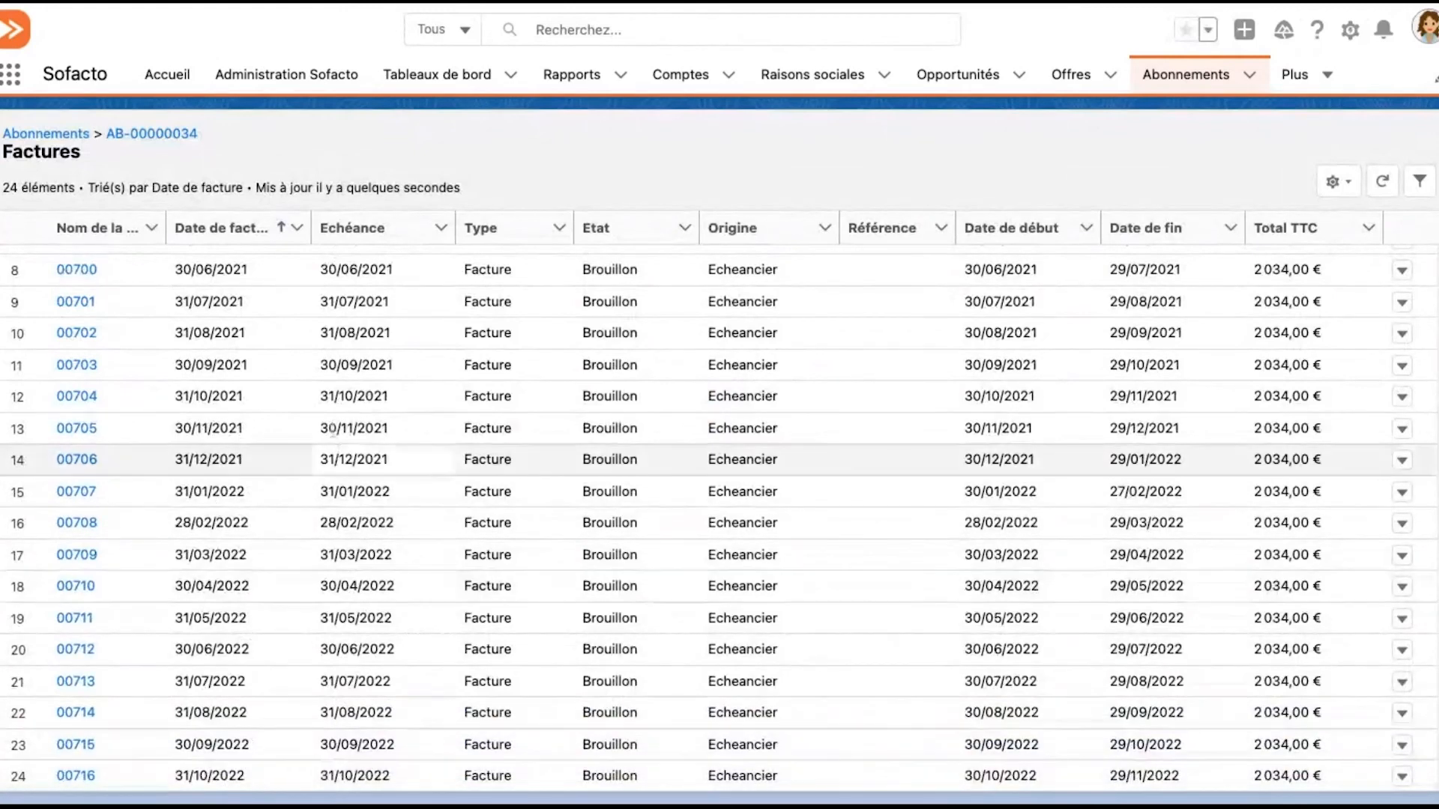
pyautogui.scroll(1, 263, 616)
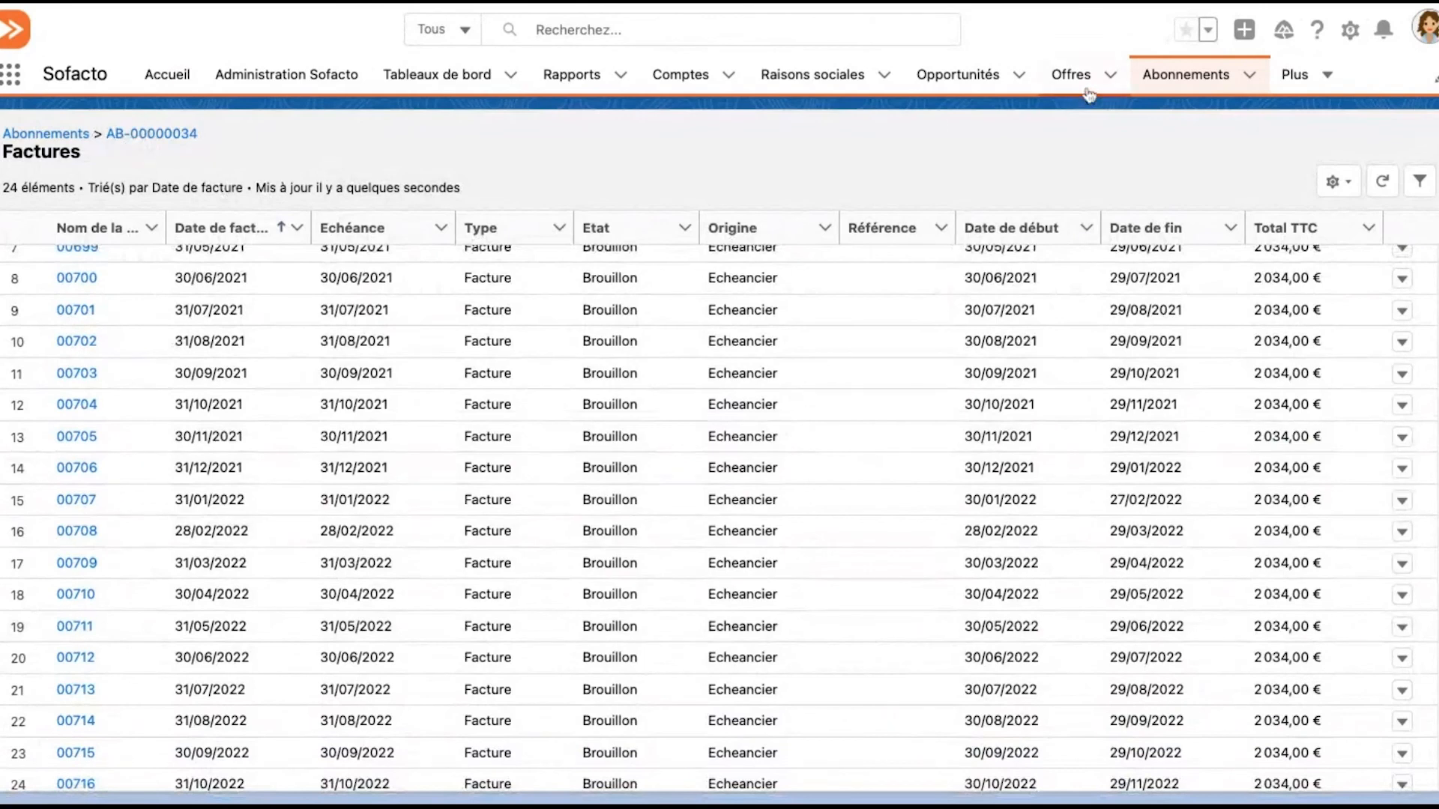
# Return to the list of recently viewed Abonnements
pyautogui.click(1168, 87)
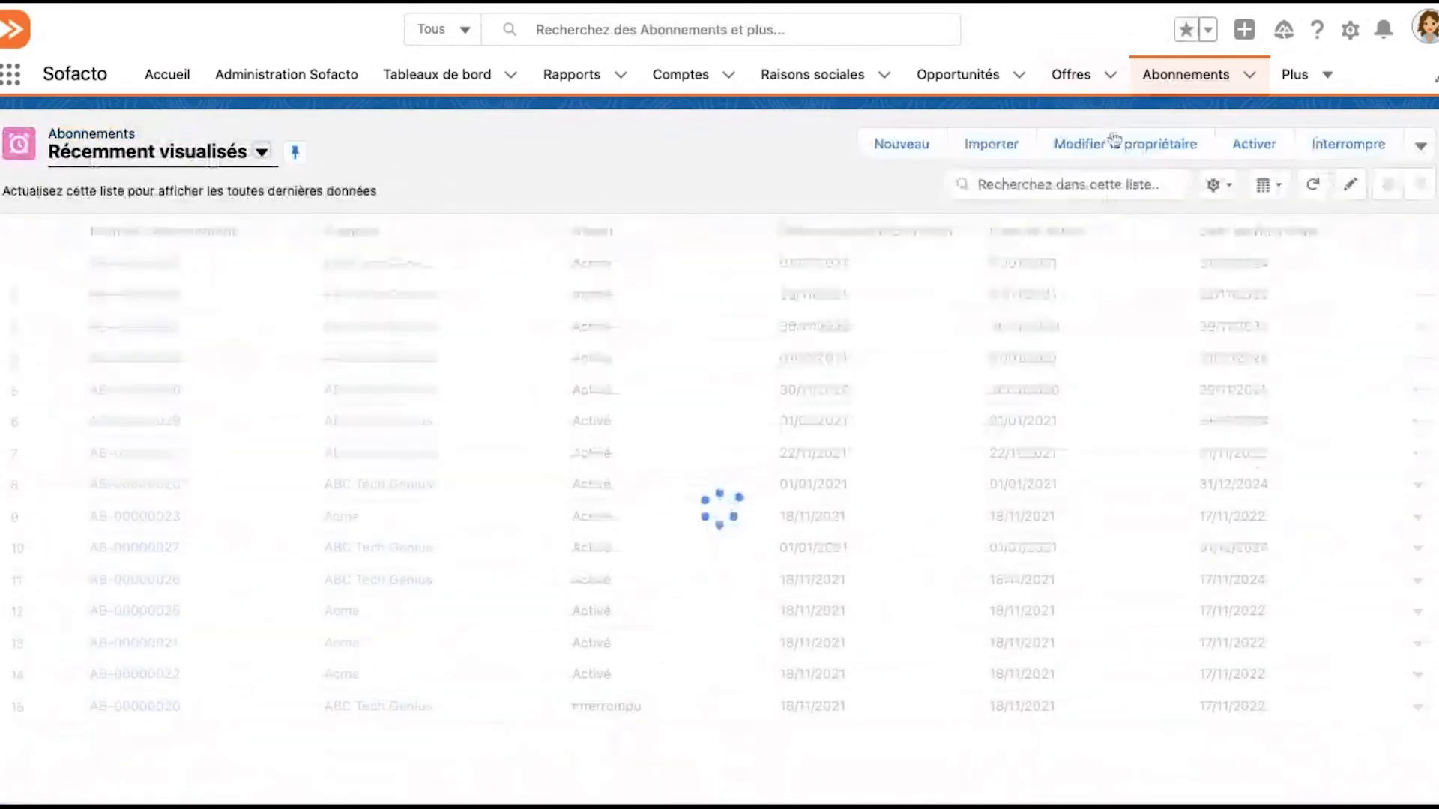